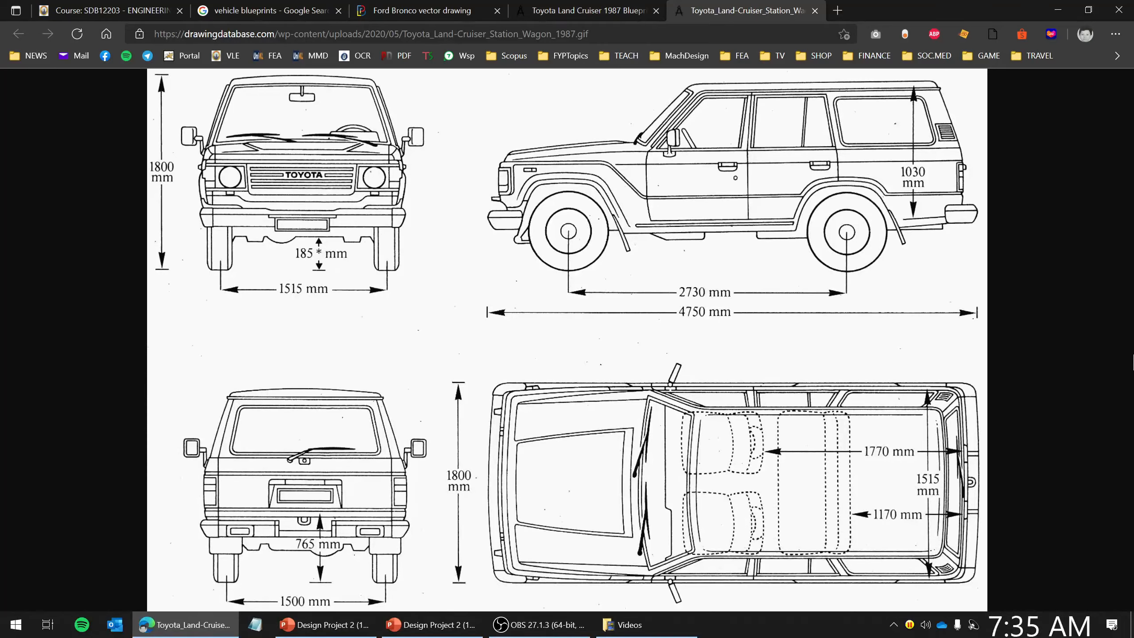
# - Save the Land Cruiser blueprint image to the Desktop as Toyota_Land-Cruiser_Station_Wagon_1987.jpg
pyautogui.rightClick(464, 205)
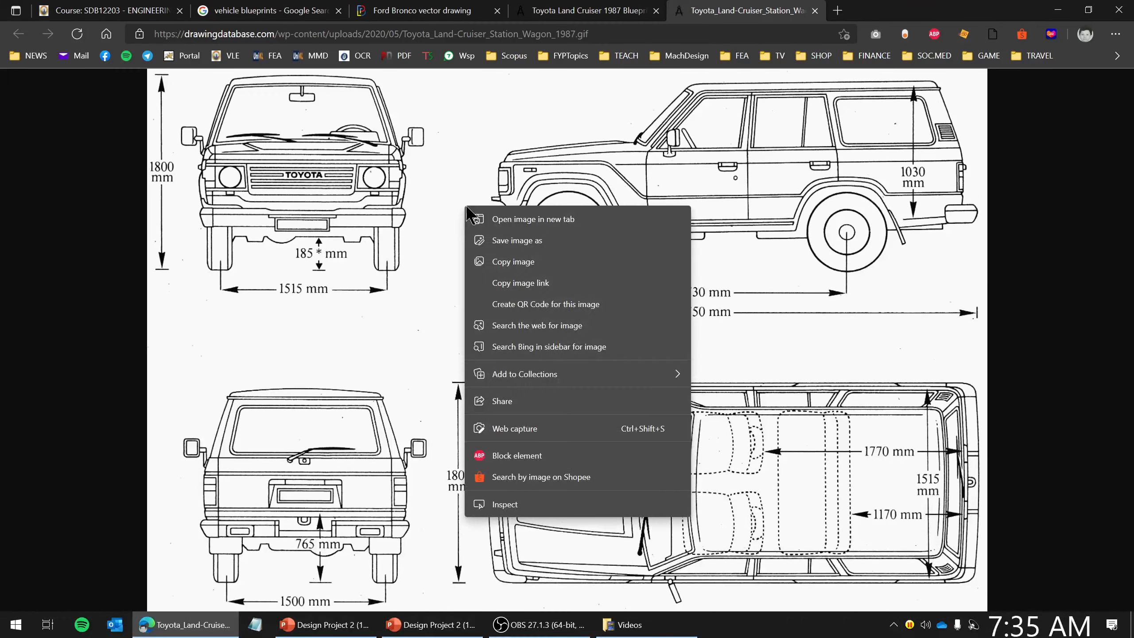
pyautogui.click(521, 241)
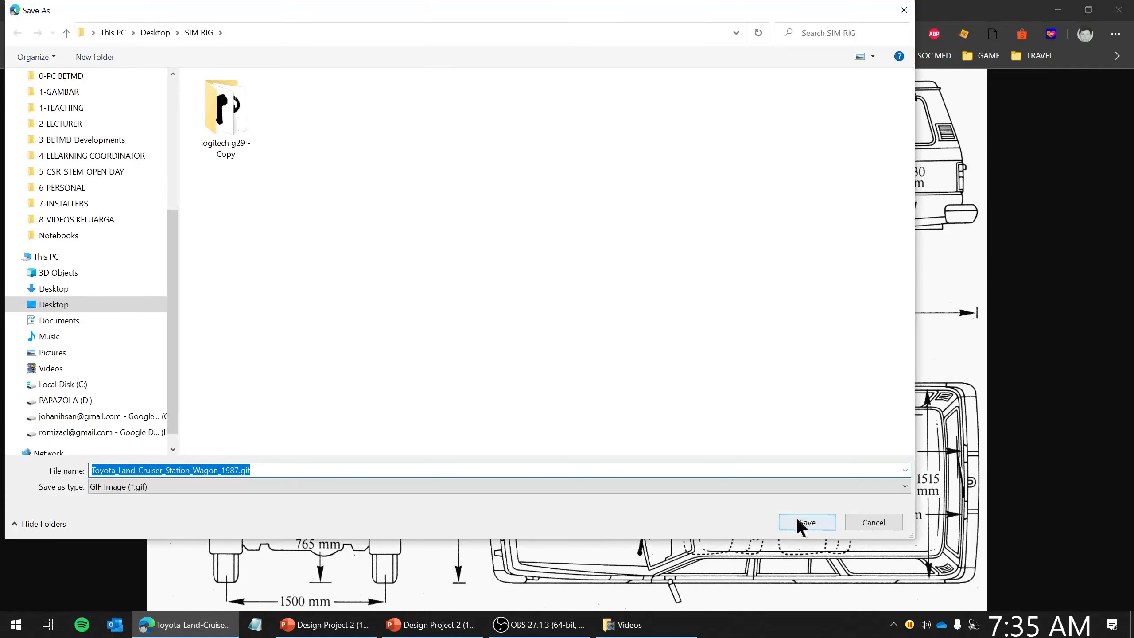
pyautogui.click(47, 304)
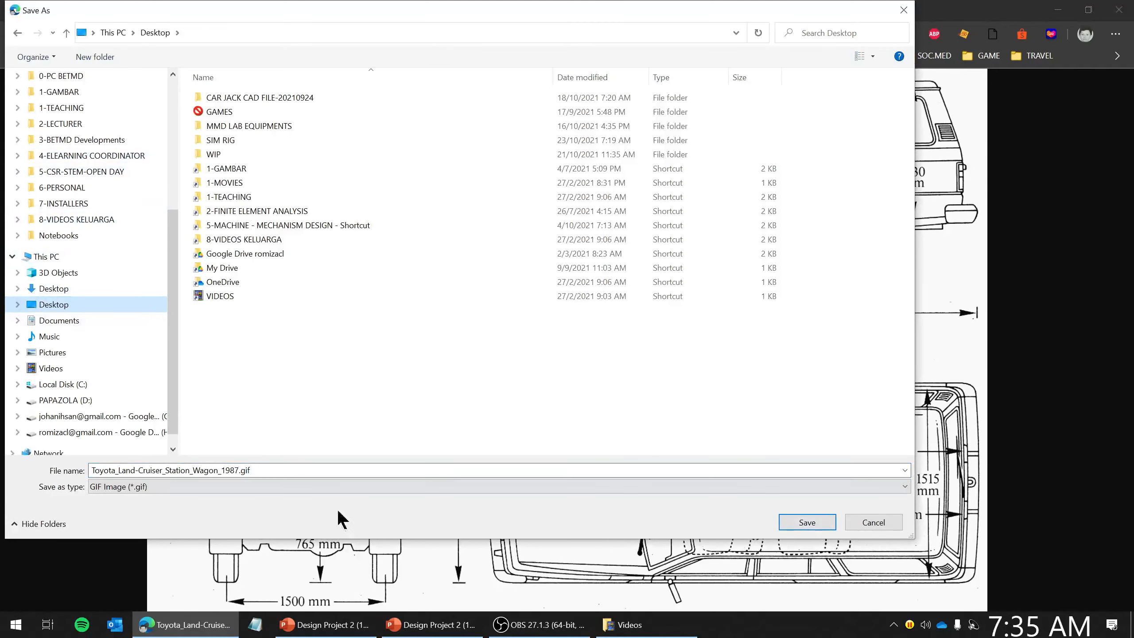
pyautogui.click(257, 486)
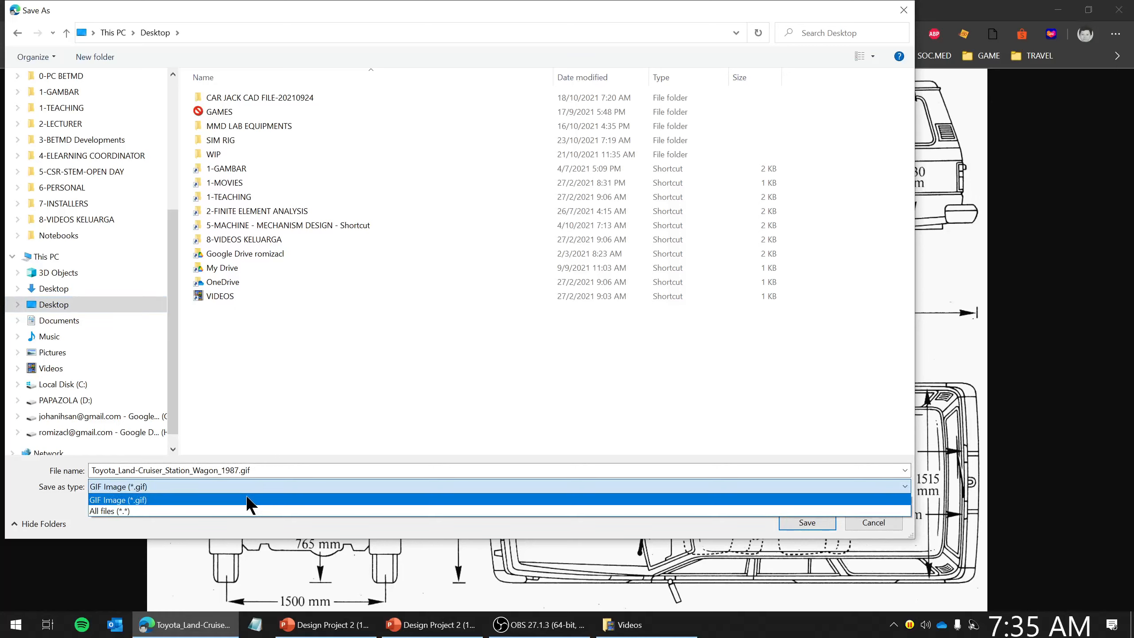
pyautogui.click(246, 494)
pyautogui.click(265, 470)
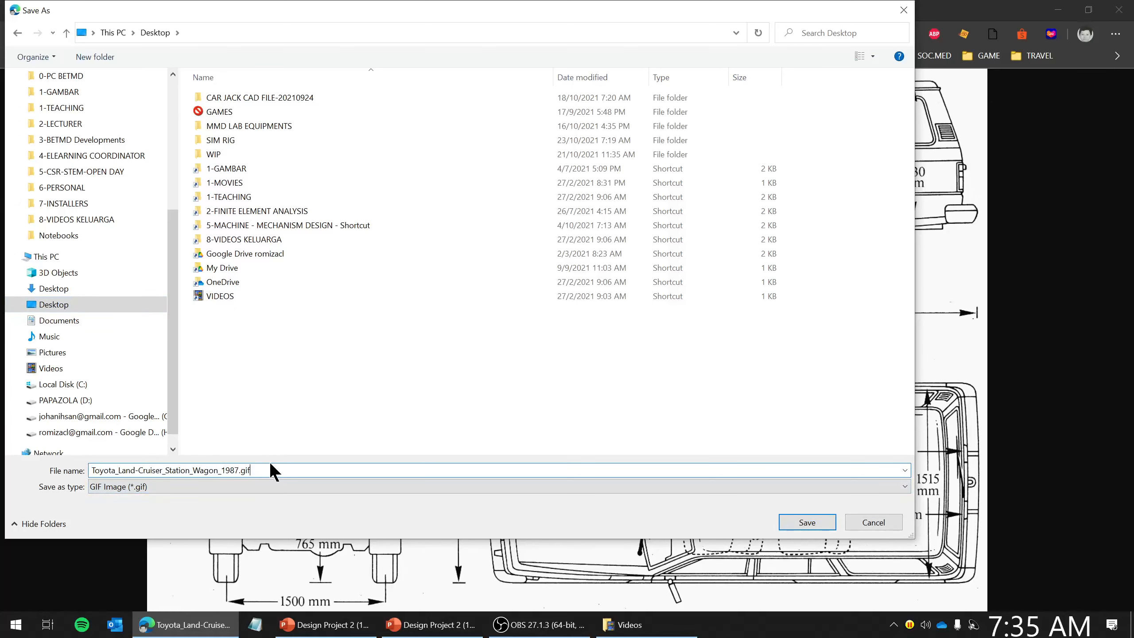
pyautogui.write('.jp')
pyautogui.click(805, 522)
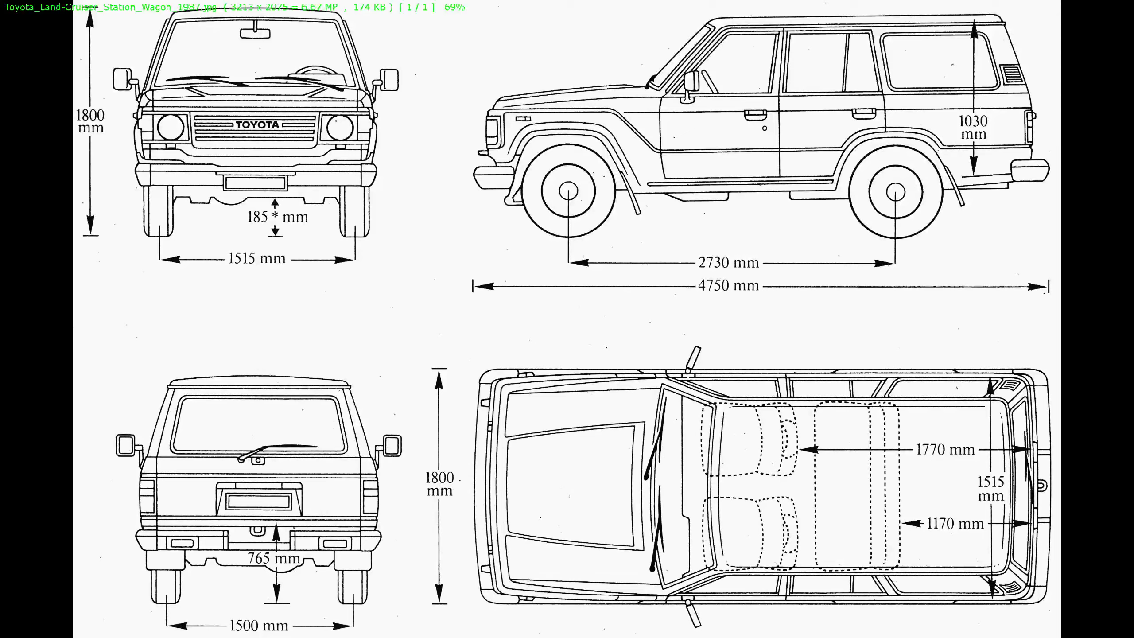
# - Launch SOLIDWORKS 2016 from the desktop and open the saved blueprint image in the image viewer
pyautogui.press('Escape')
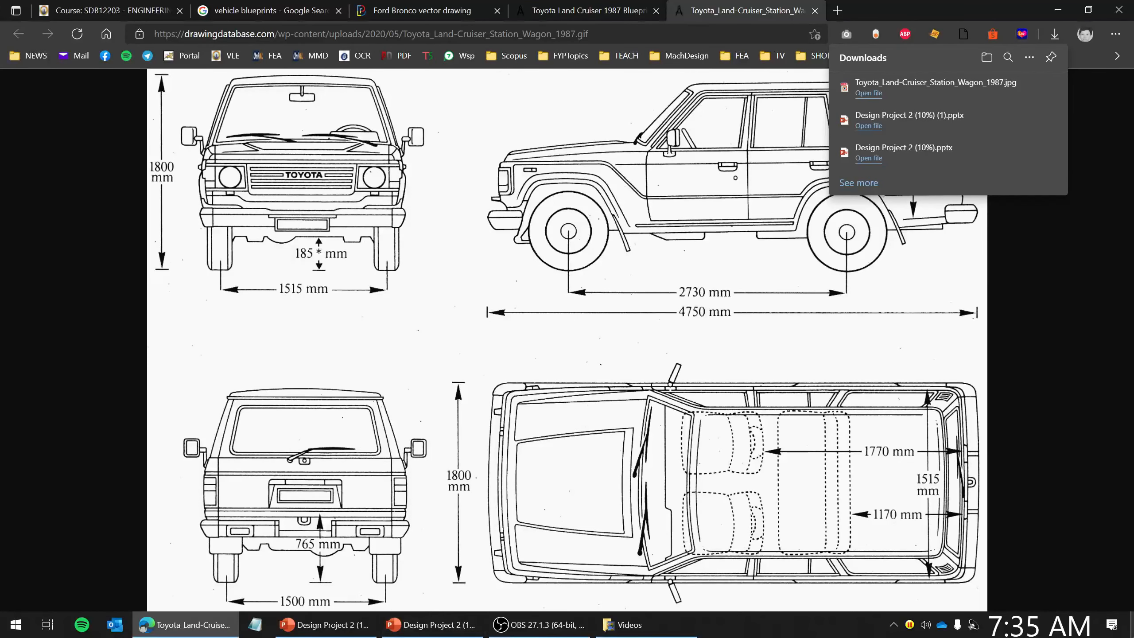
pyautogui.press('super+d')
pyautogui.doubleClick(1094, 127)
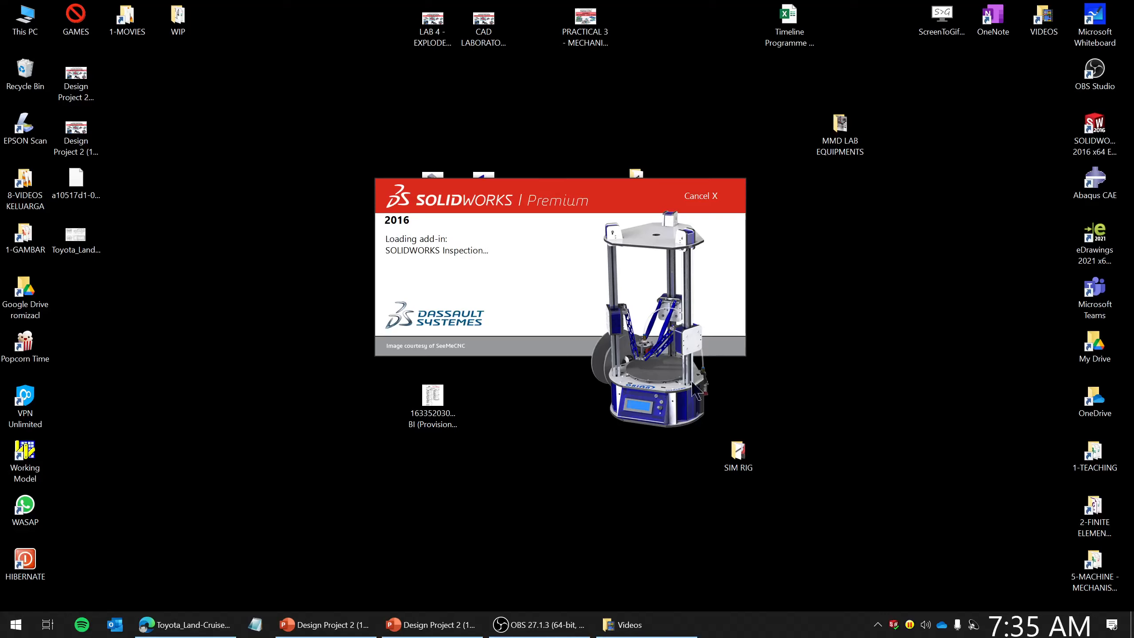
pyautogui.doubleClick(104, 235)
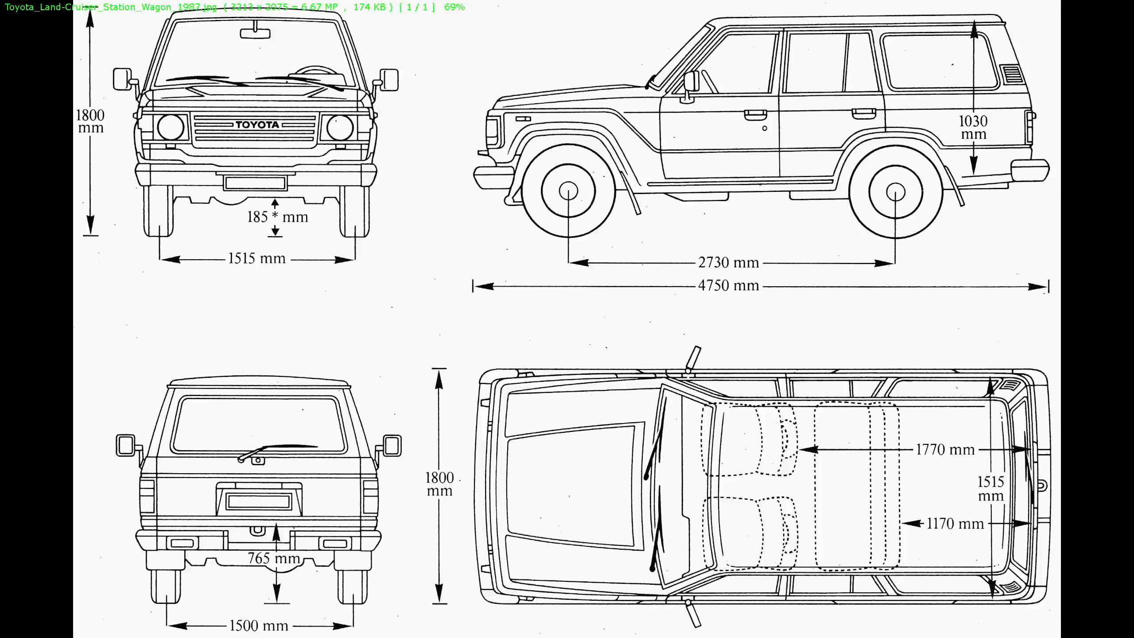
# - Capture screen snips of the blueprint's side view and front view with their dimensions
pyautogui.press('super+shift+s')
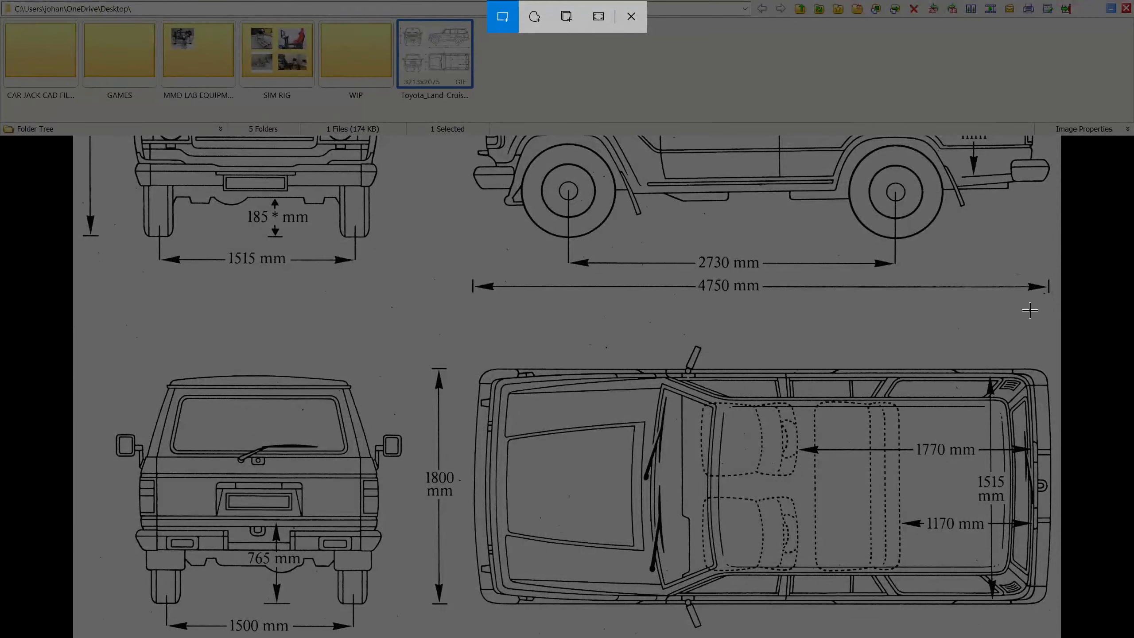
pyautogui.press('Escape')
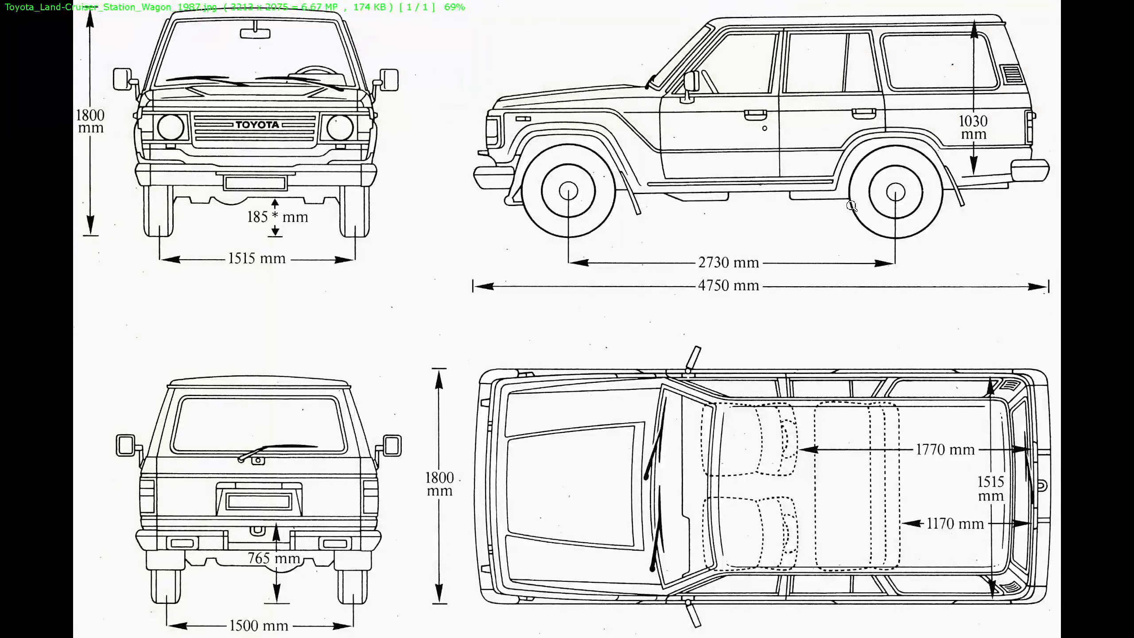
pyautogui.press('super+shift+s')
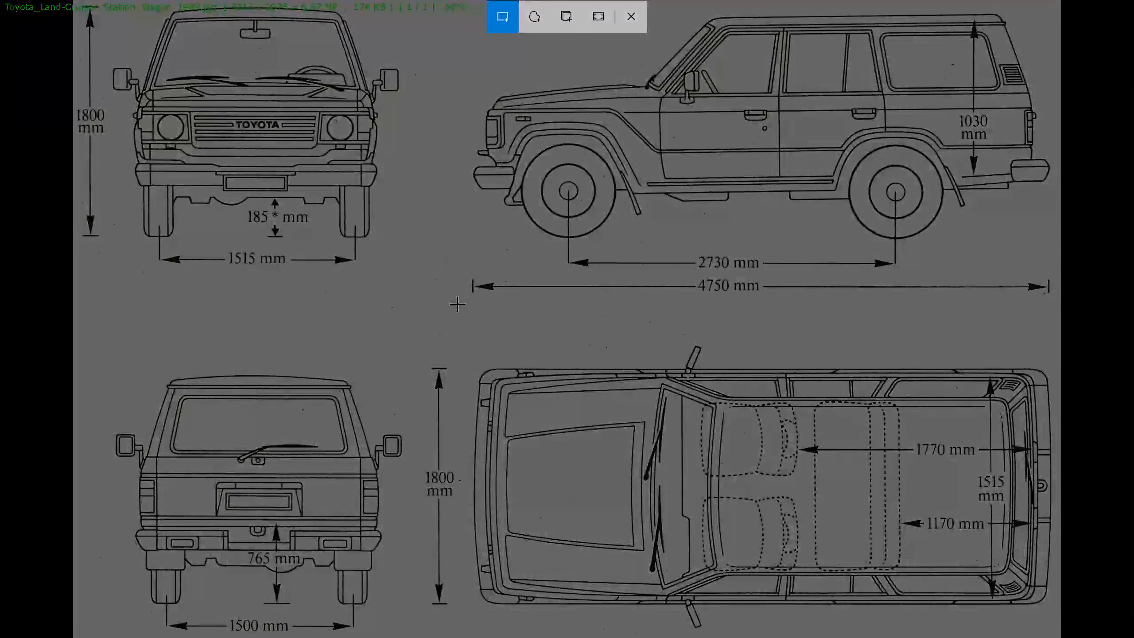
pyautogui.moveTo(461, 305)
pyautogui.mouseDown()
pyautogui.moveTo(995, 4)
pyautogui.moveTo(1056, 9)
pyautogui.mouseUp()
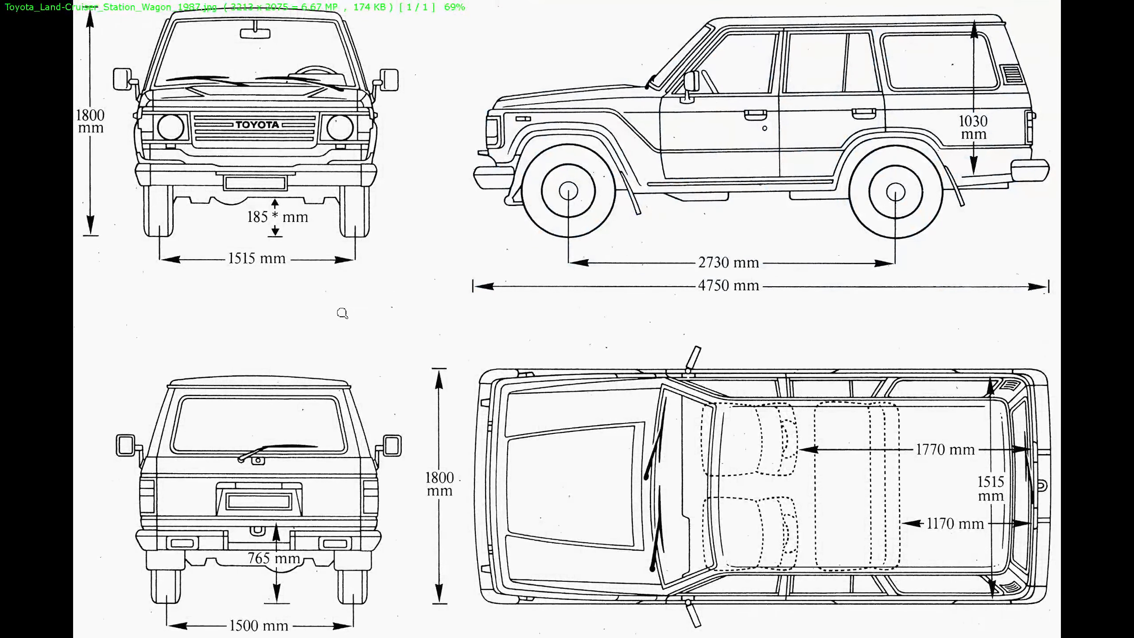
pyautogui.press('super+shift+s')
pyautogui.moveTo(419, 271); pyautogui.dragTo(79, 4)
# - Open the front-view snip from the clipboard history notification and save it as a PNG on the Desktop
pyautogui.press('super')
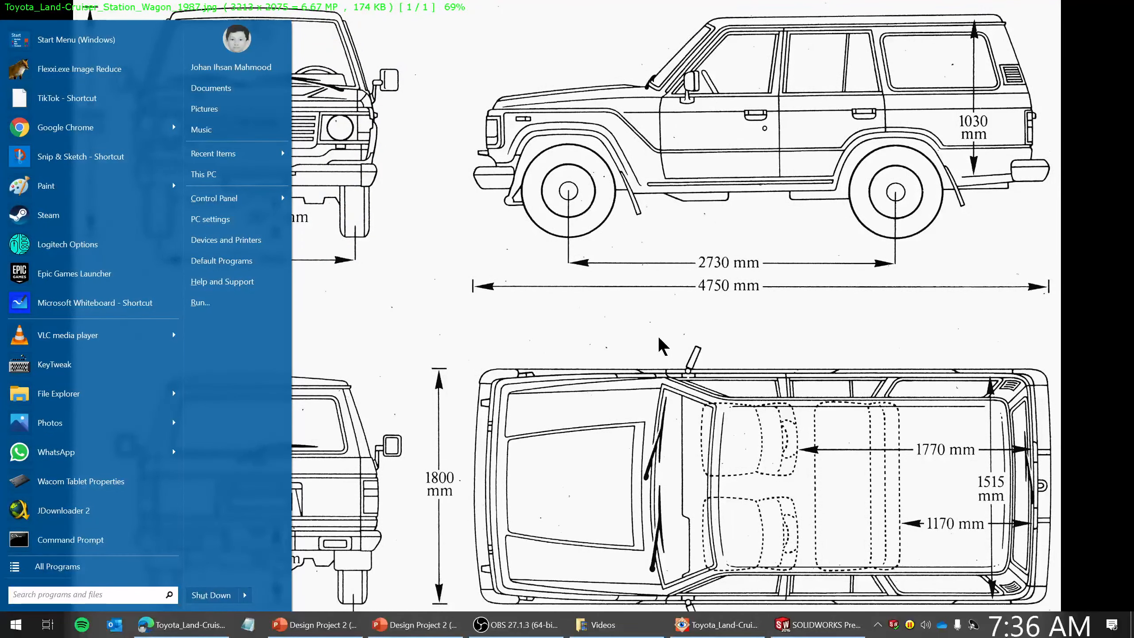
pyautogui.press('super+v')
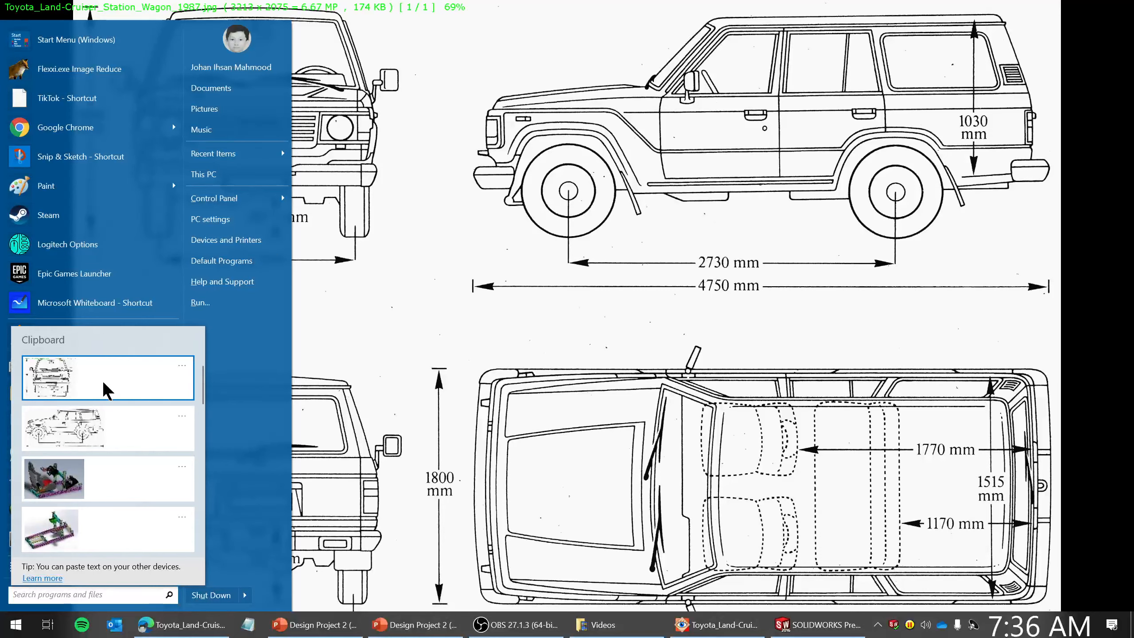
pyautogui.click(103, 383)
pyautogui.click(979, 304)
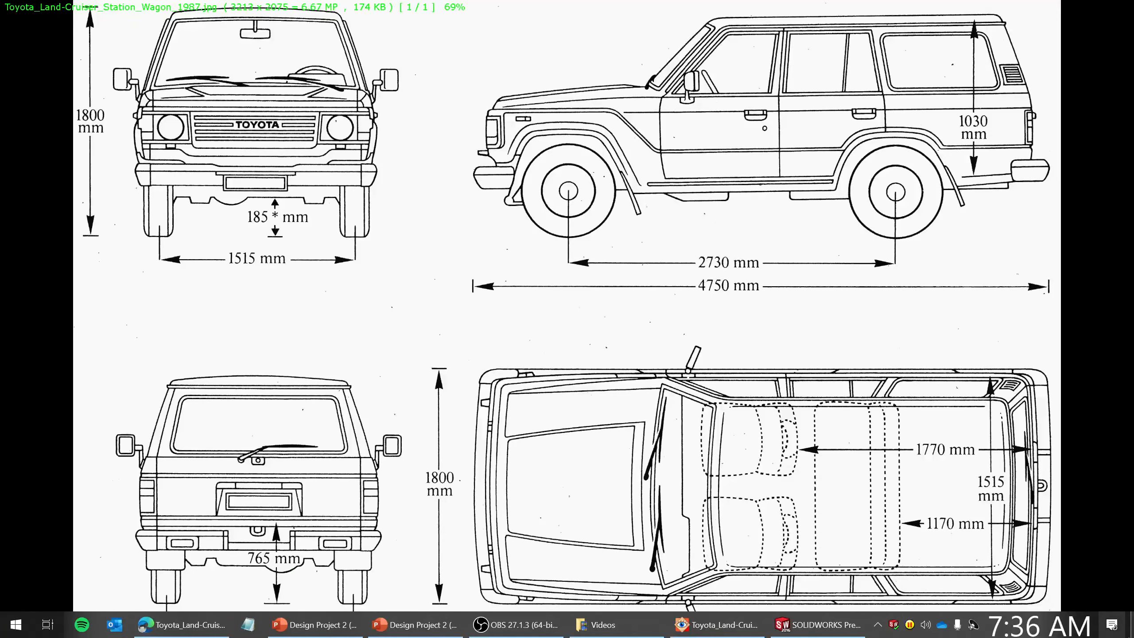
pyautogui.click(1112, 625)
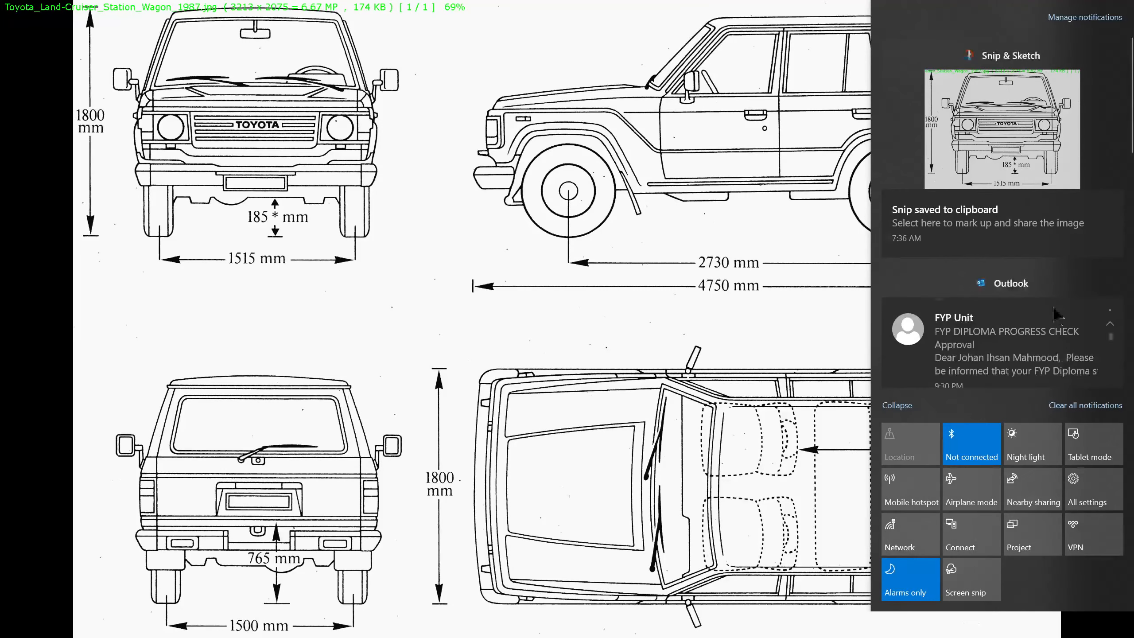
pyautogui.click(1035, 118)
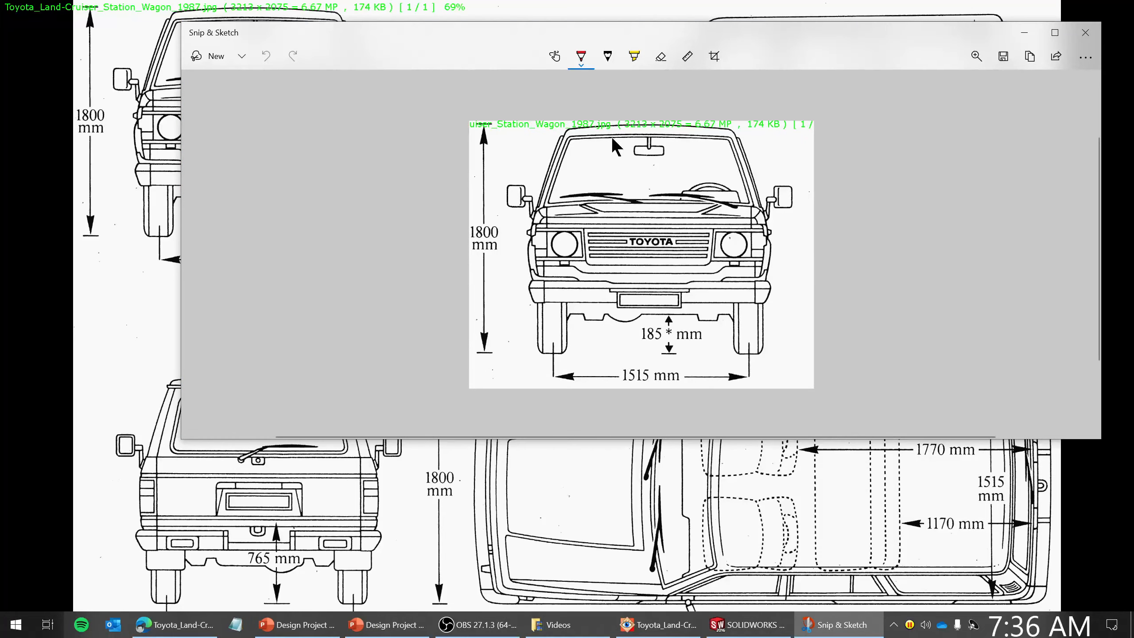
pyautogui.click(1002, 56)
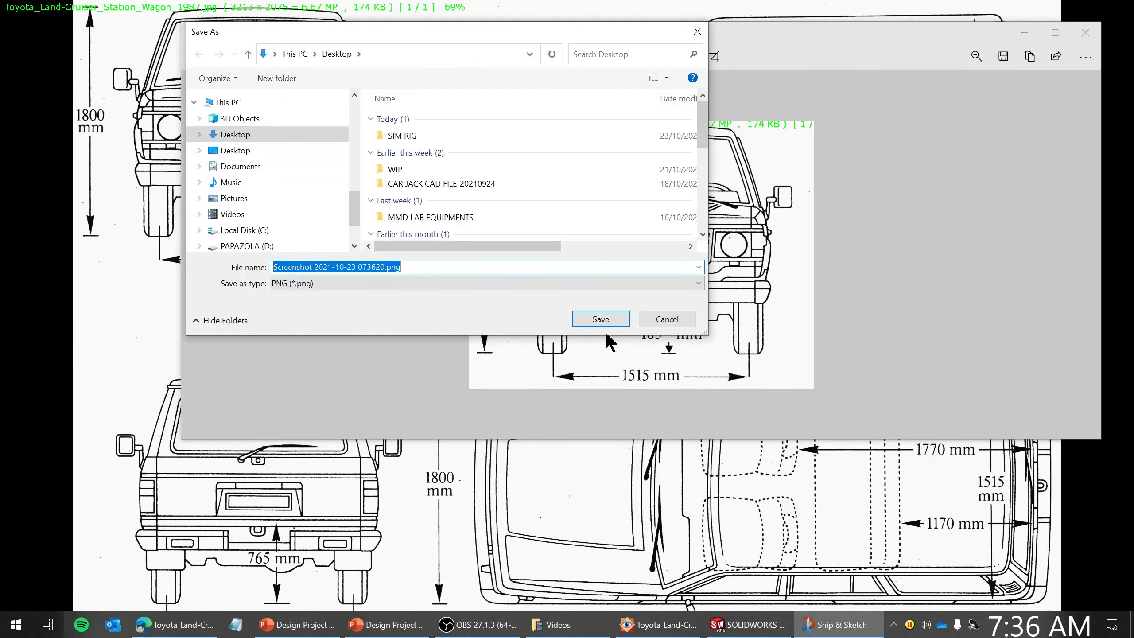
pyautogui.click(601, 318)
# - Pan the blueprint to the side view, snip it with its dimensions, and close the image viewer
pyautogui.click(624, 467)
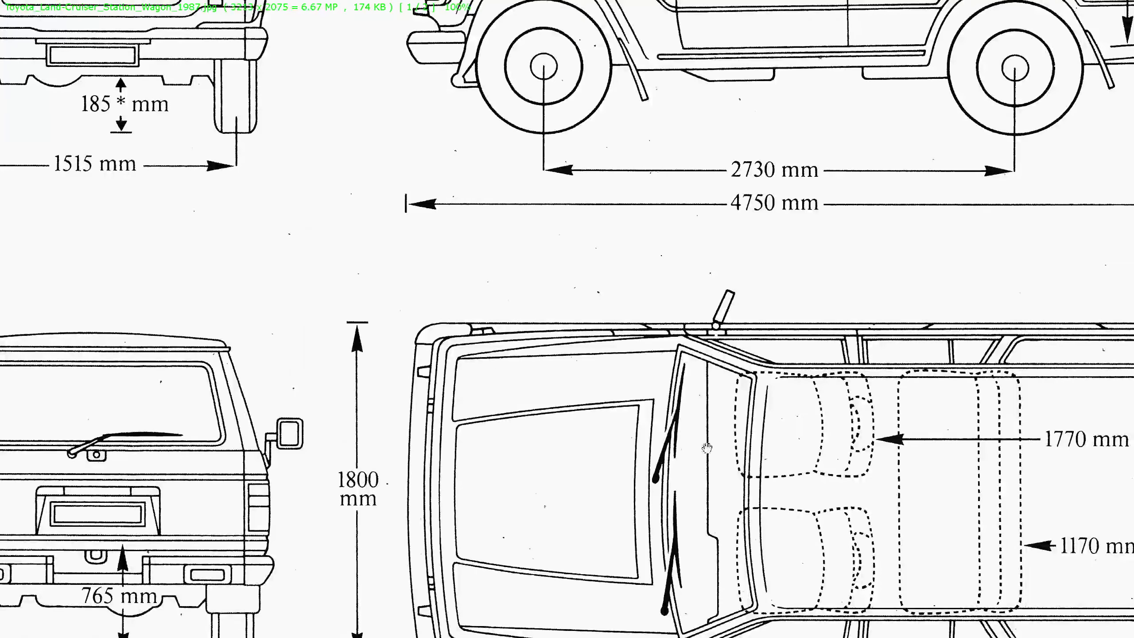
pyautogui.moveTo(677, 294); pyautogui.dragTo(557, 501)
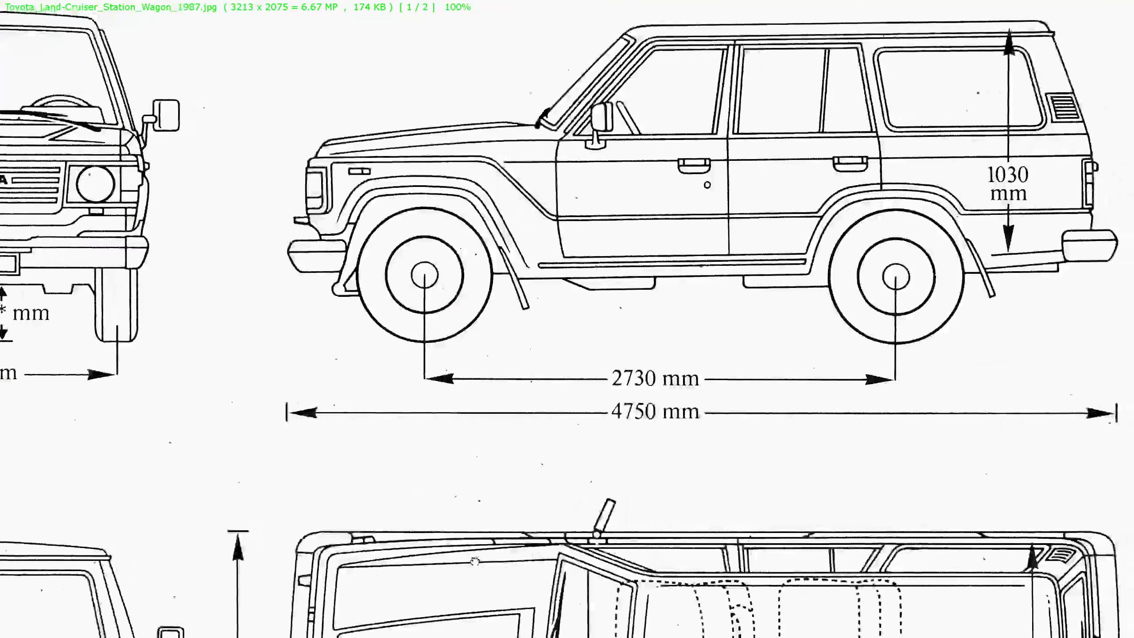
pyautogui.press('super+shift+s')
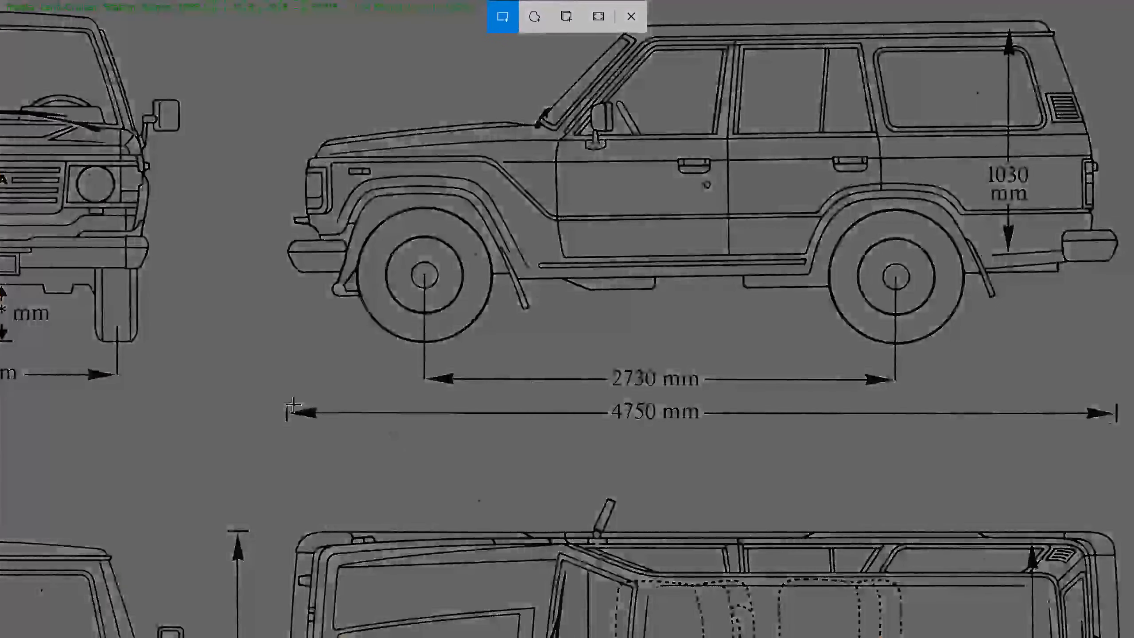
pyautogui.moveTo(280, 440); pyautogui.dragTo(1127, 14)
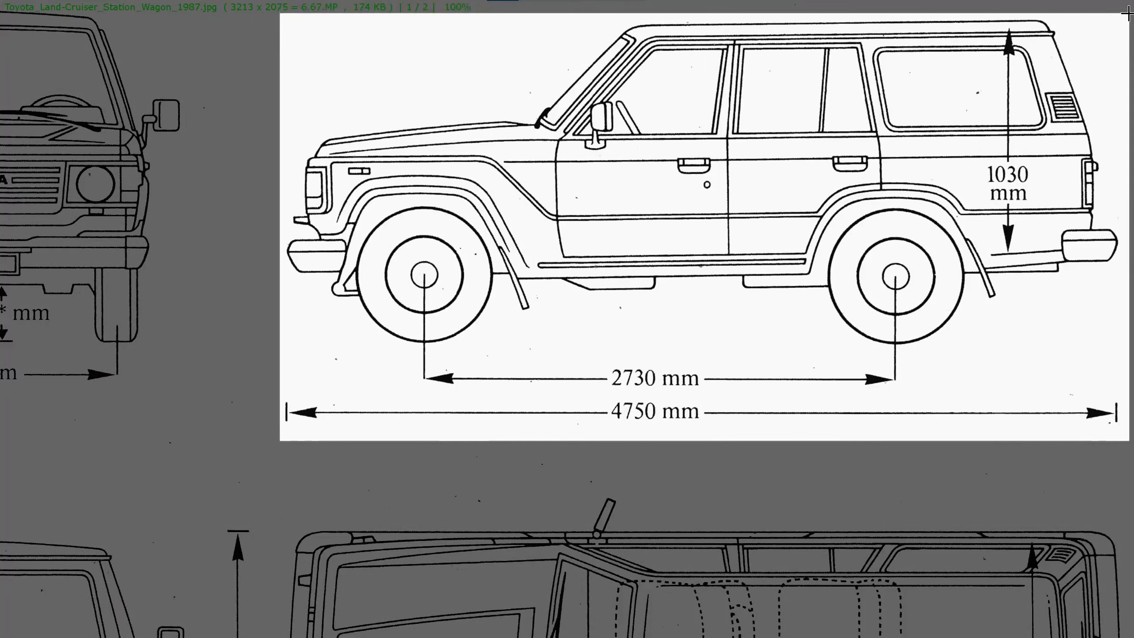
pyautogui.press('Escape')
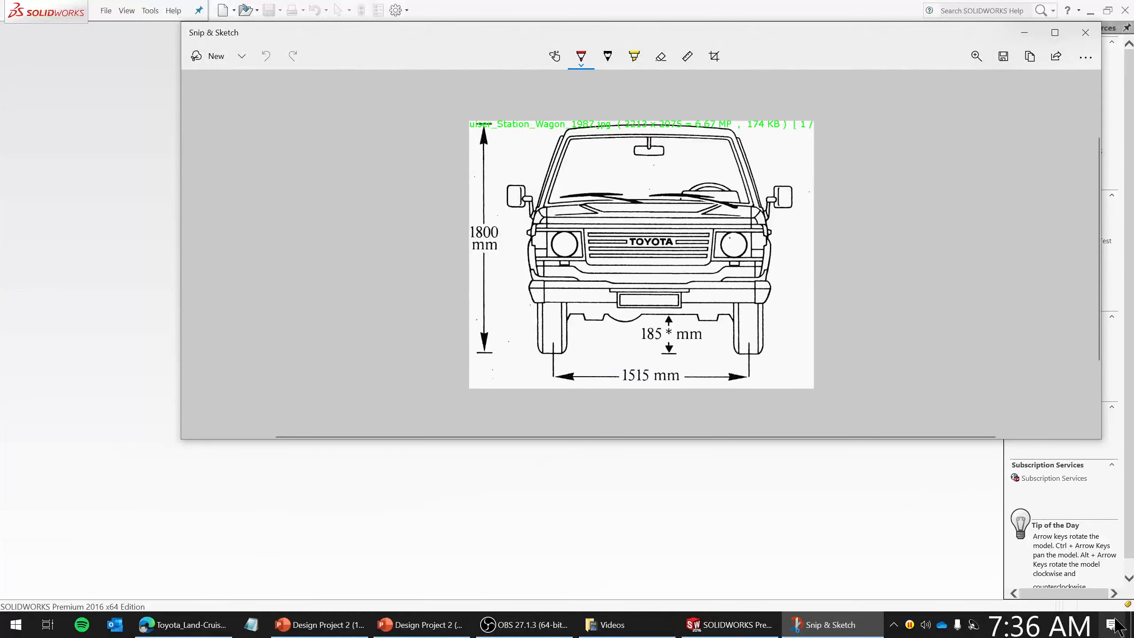
# - Open the side-view snip from its notification and save it as a PNG on the Desktop
pyautogui.click(1115, 624)
pyautogui.click(988, 149)
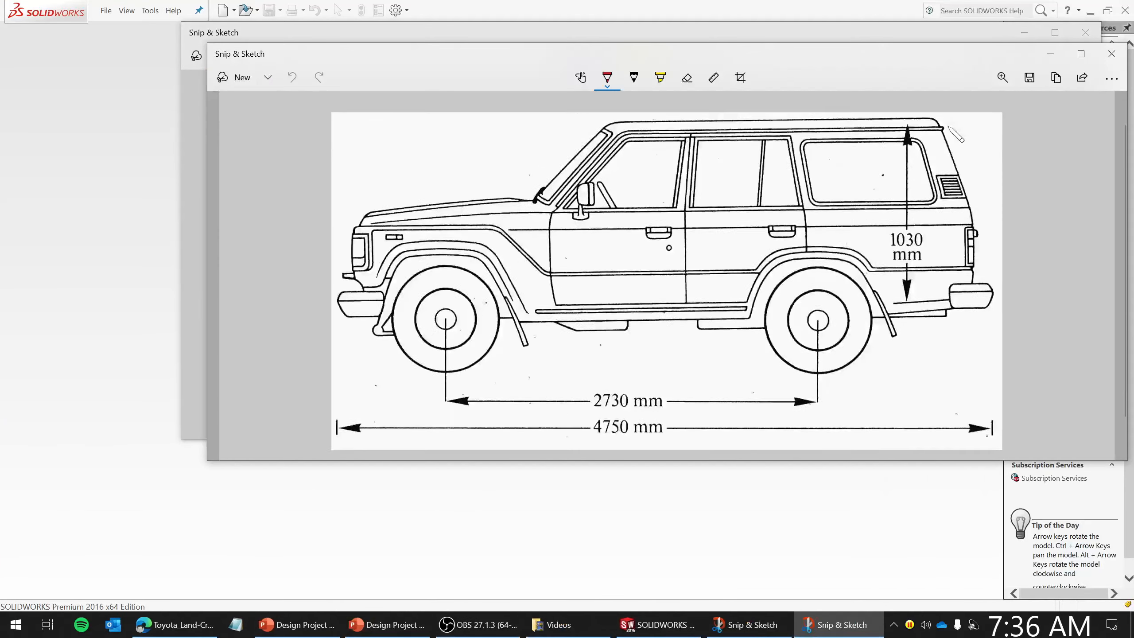
pyautogui.click(1029, 77)
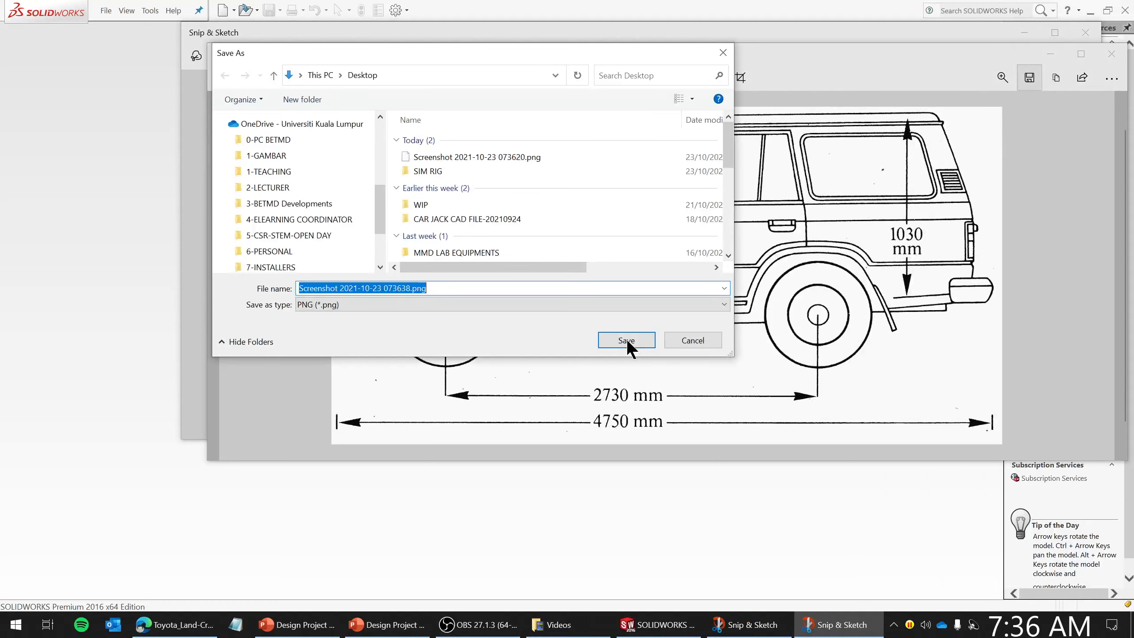
pyautogui.click(634, 335)
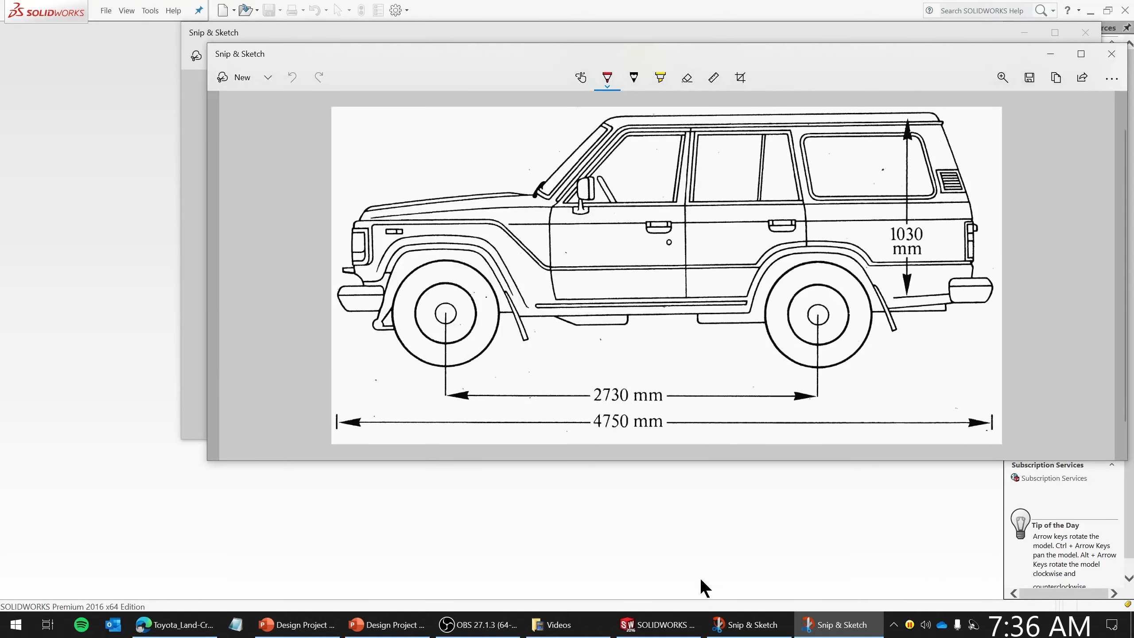
# - Create a new Part document in SOLIDWORKS and open its unit system options
pyautogui.click(657, 624)
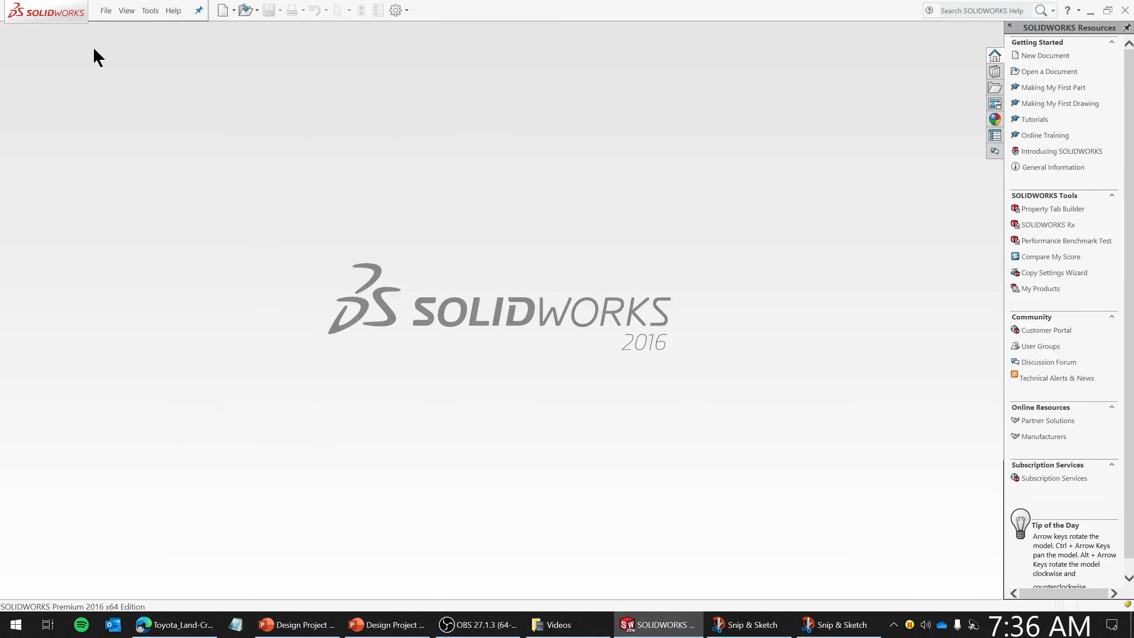
pyautogui.click(107, 11)
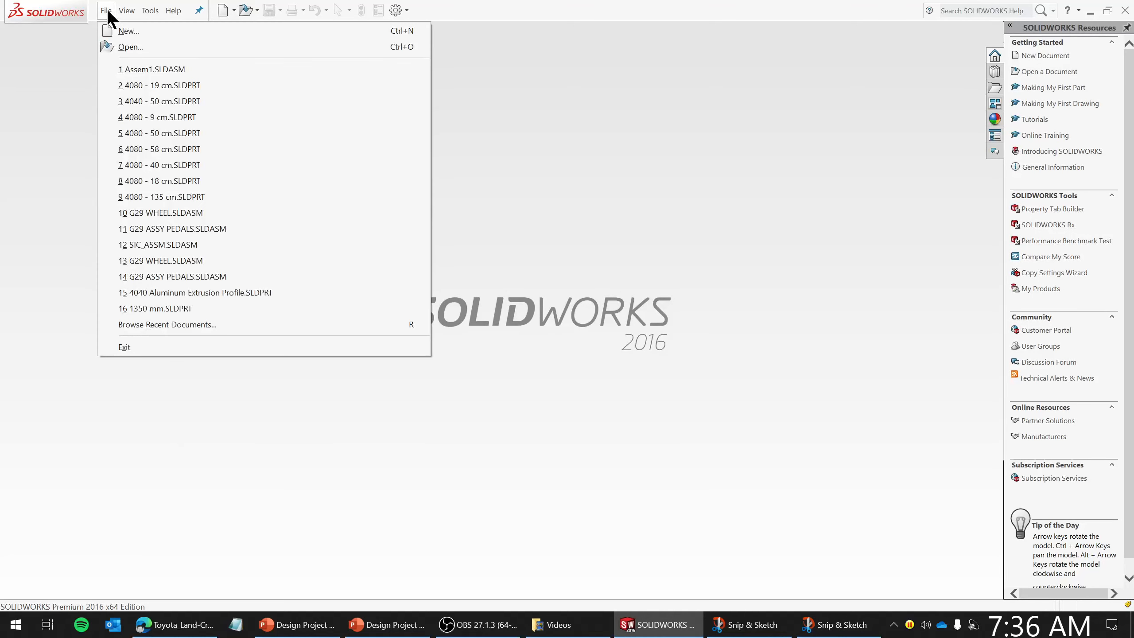
pyautogui.click(109, 32)
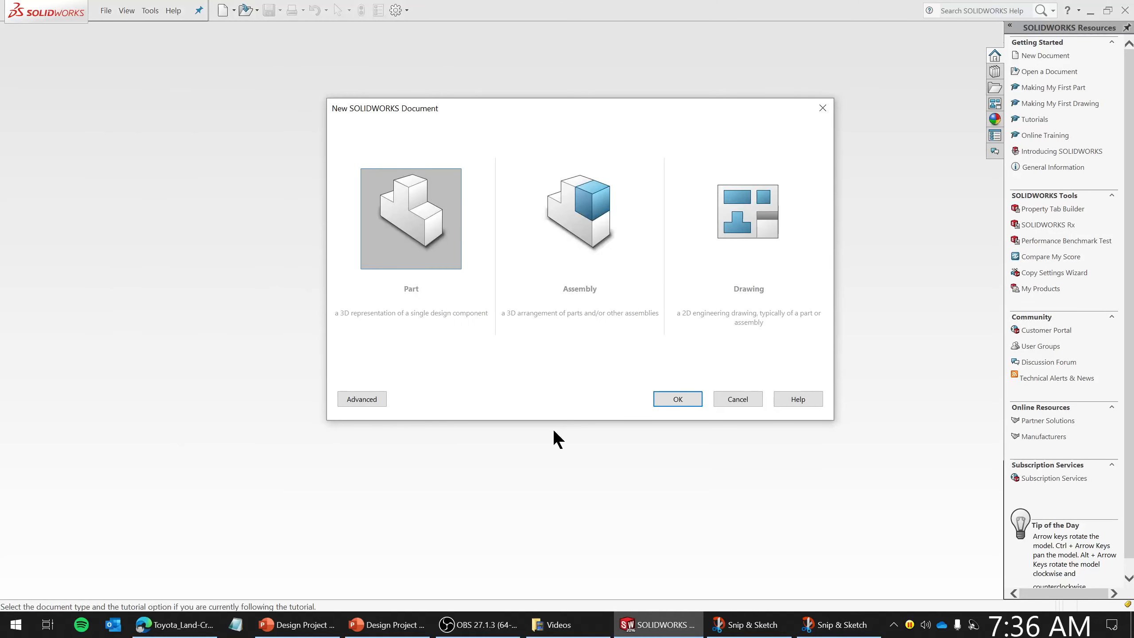
pyautogui.click(697, 404)
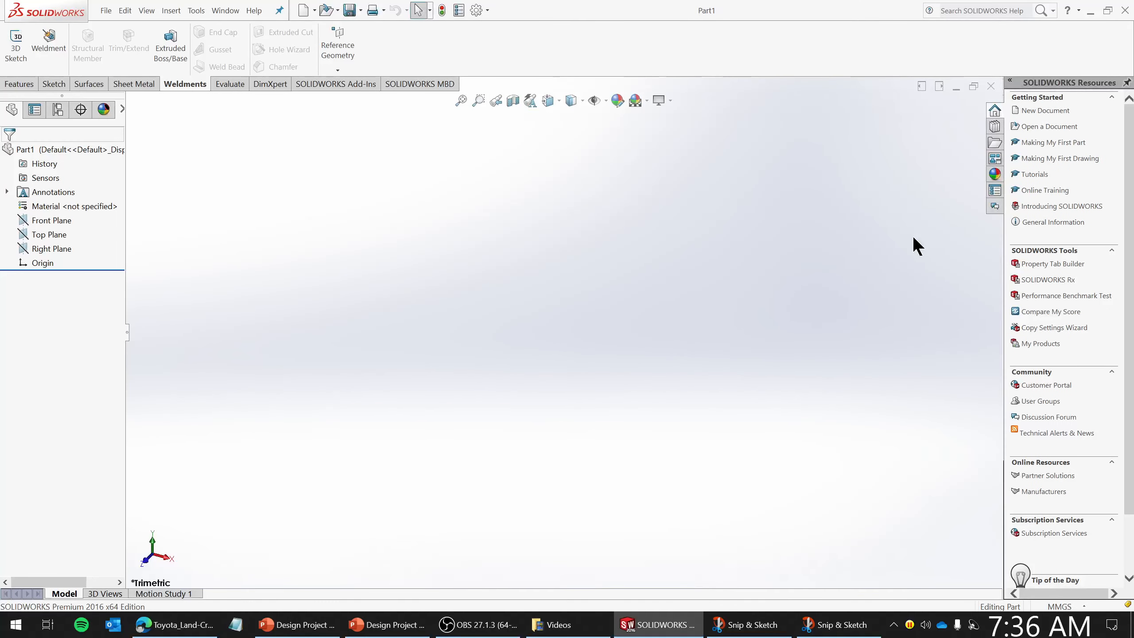
pyautogui.click(1059, 606)
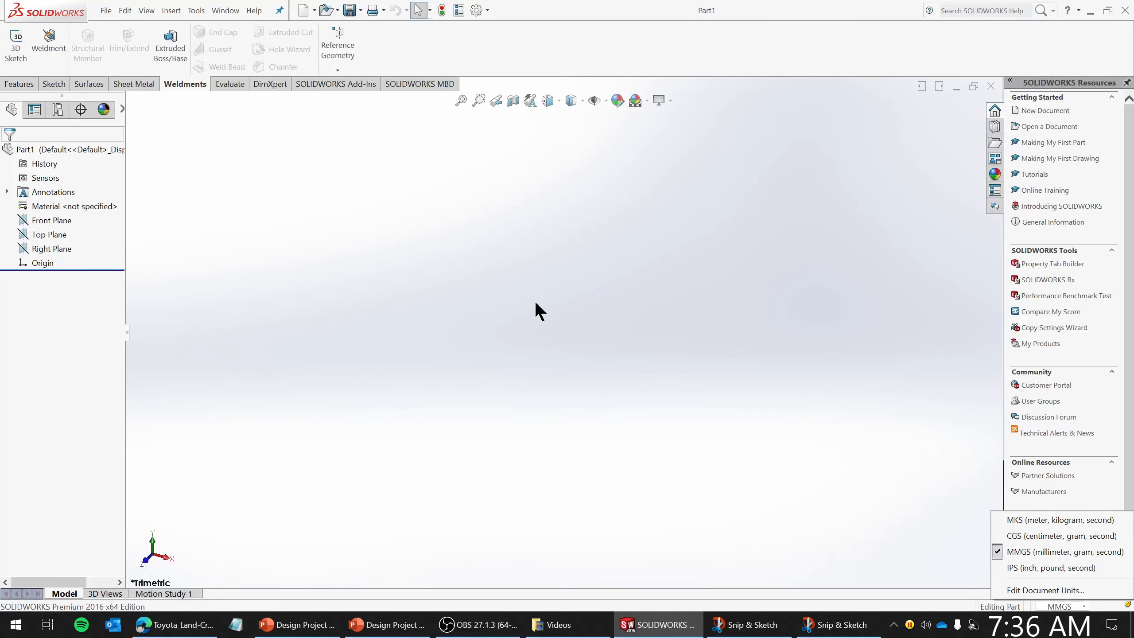
pyautogui.click(547, 300)
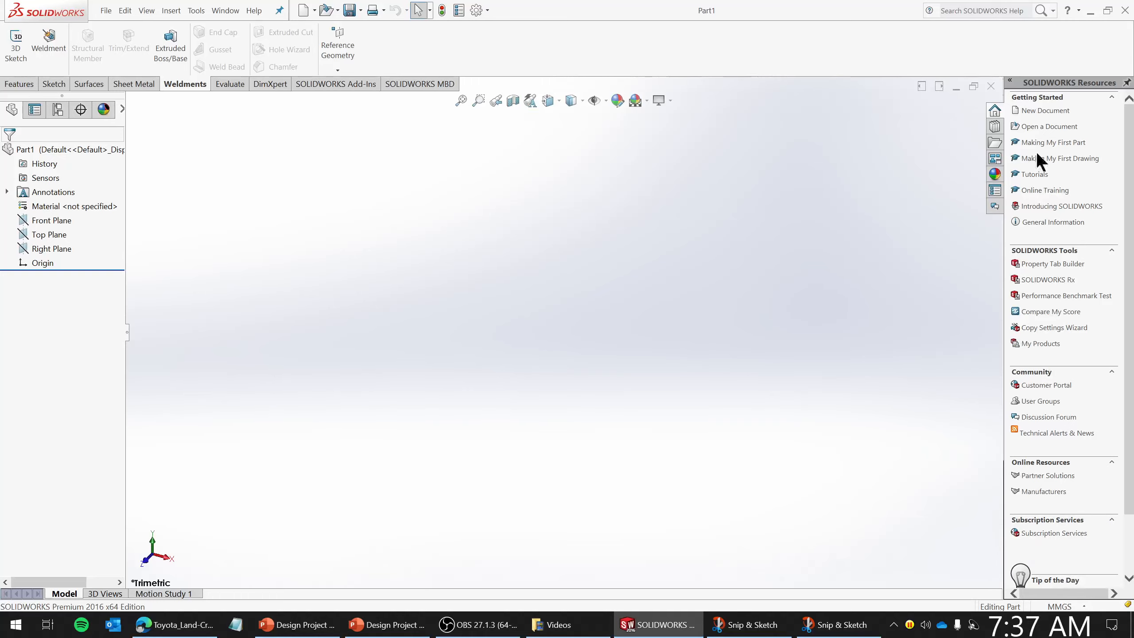
pyautogui.click(145, 11)
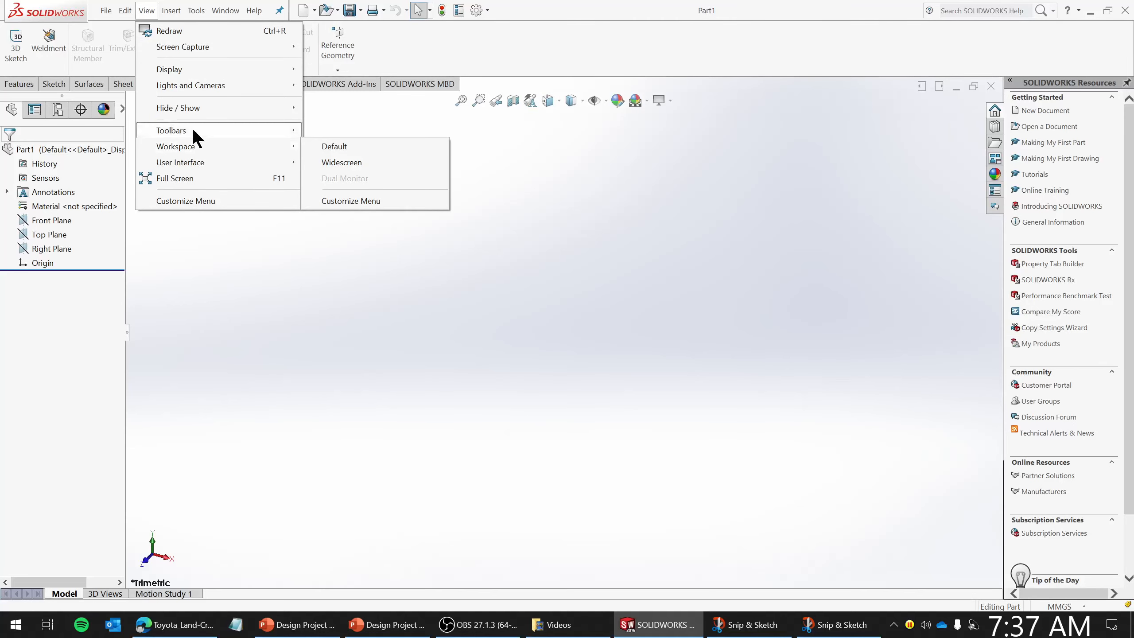
pyautogui.moveTo(192, 128)
pyautogui.moveTo(190, 160)
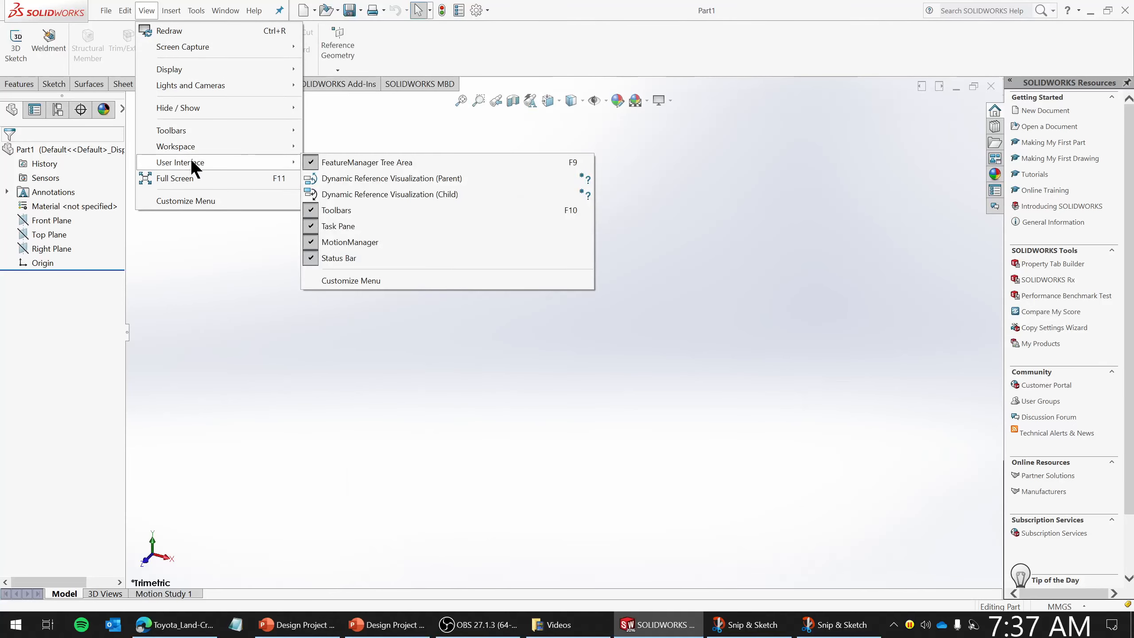
pyautogui.click(390, 213)
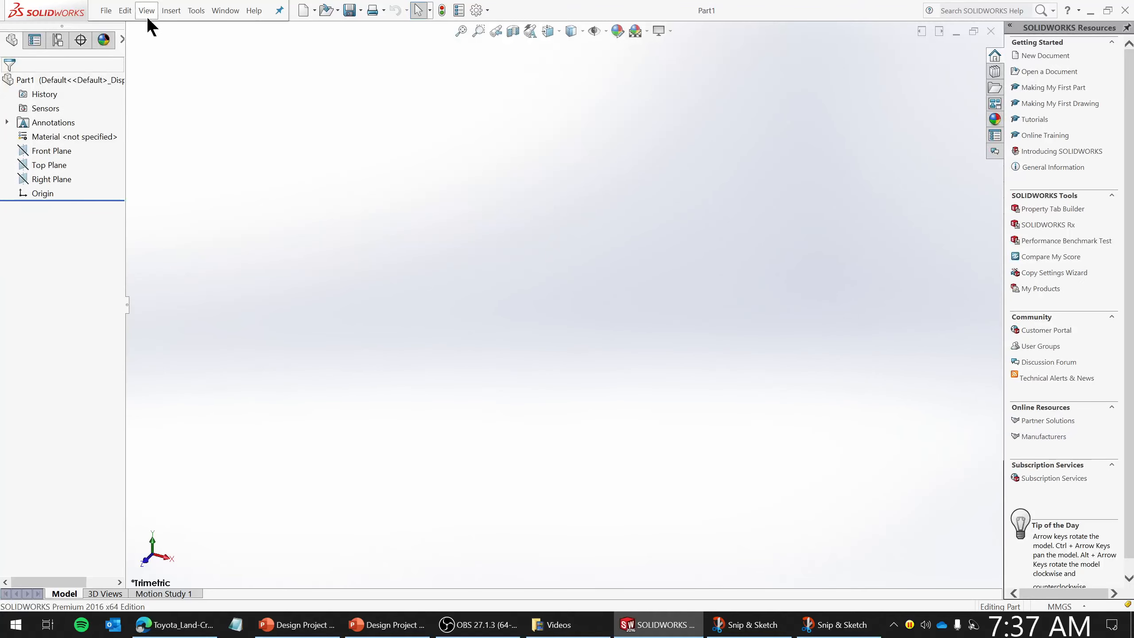
pyautogui.click(147, 11)
pyautogui.moveTo(202, 161)
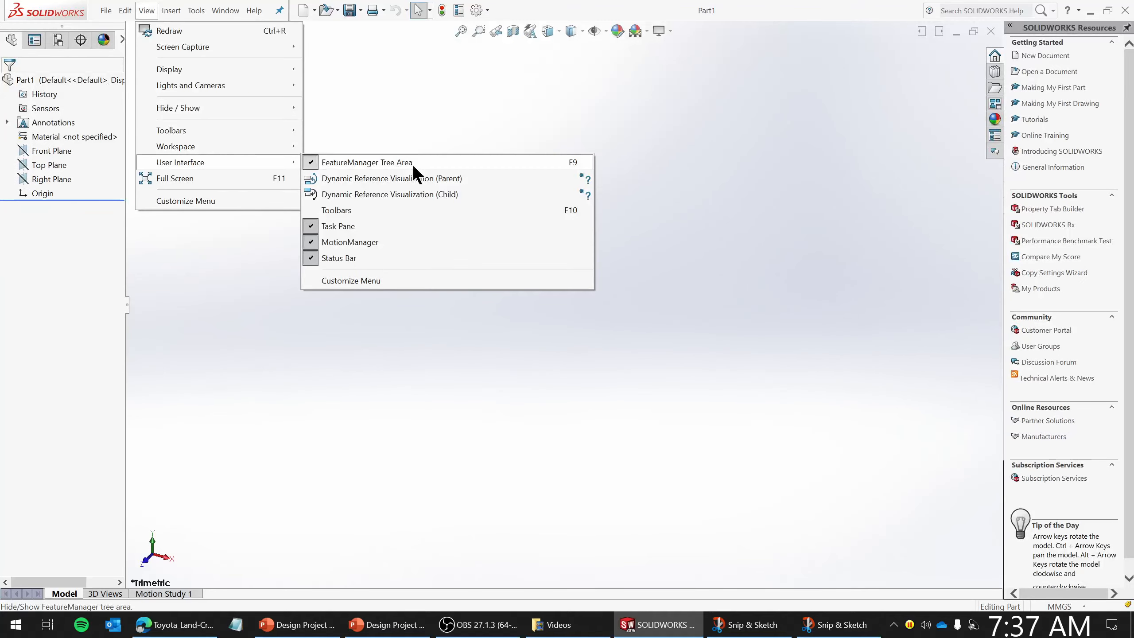
pyautogui.click(377, 210)
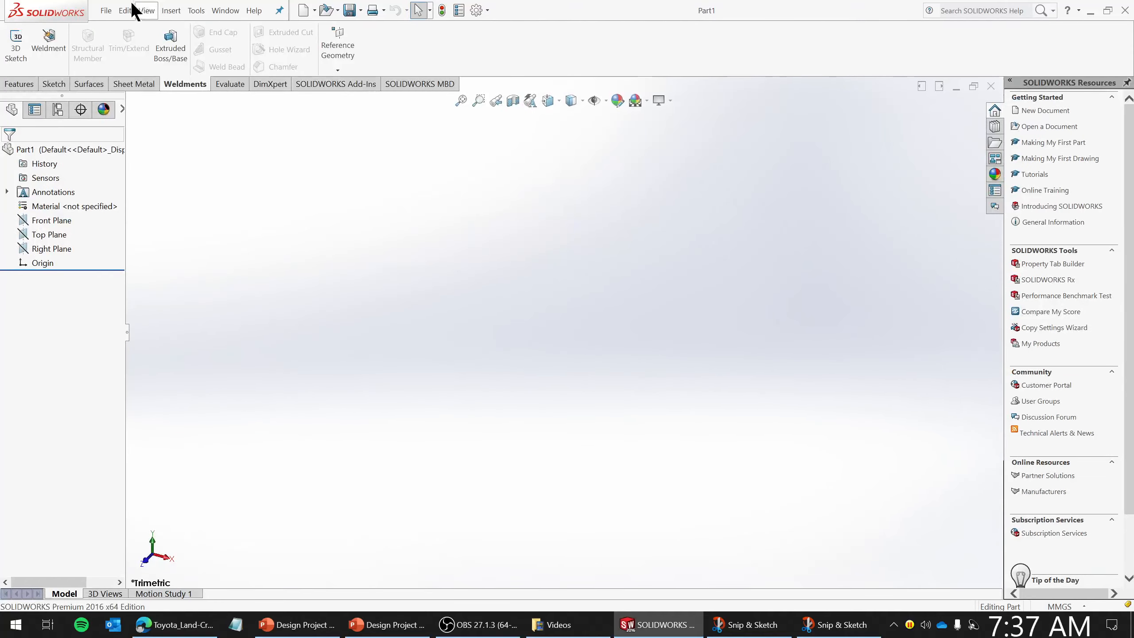
# - Hide the Task Pane from the interface
pyautogui.click(146, 11)
pyautogui.moveTo(249, 166)
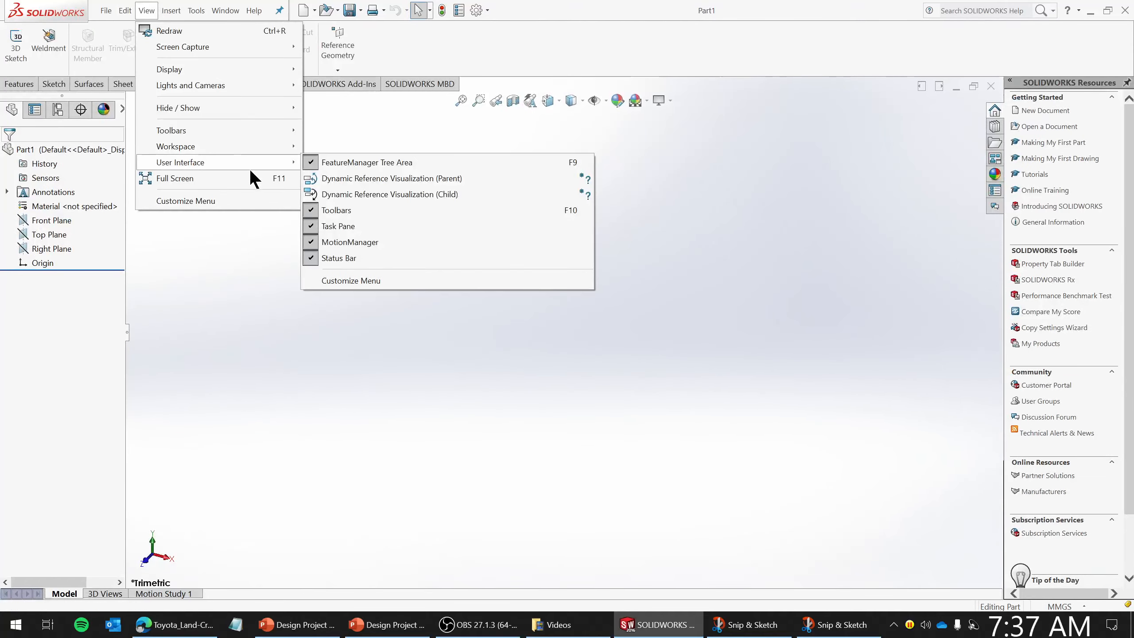
pyautogui.click(384, 224)
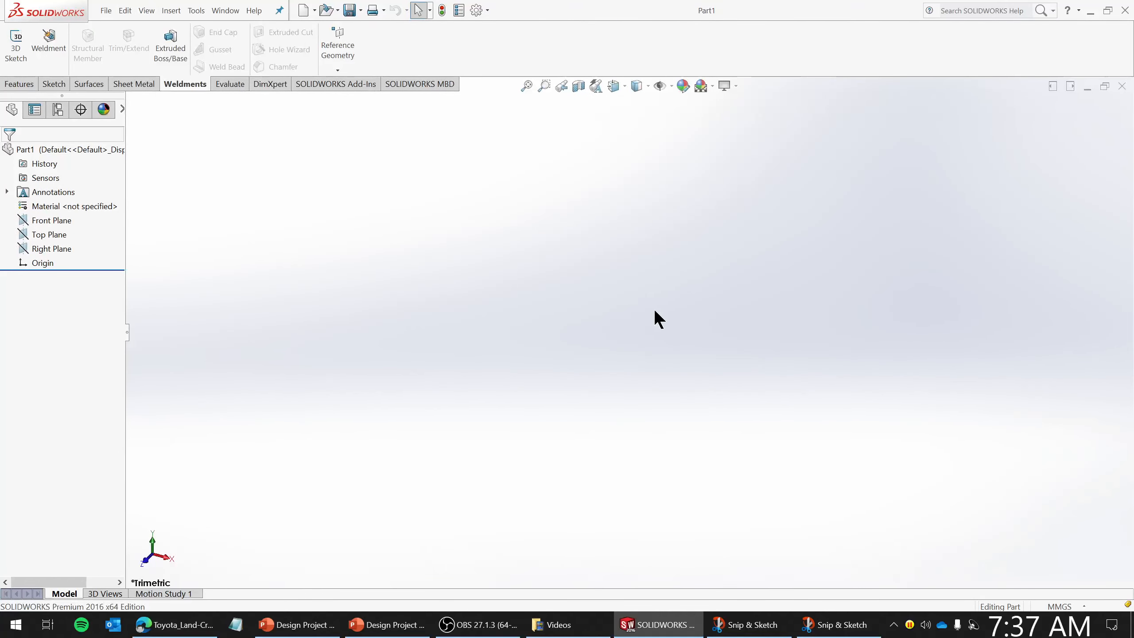
# - Start a new sketch on the Front Plane
pyautogui.click(20, 84)
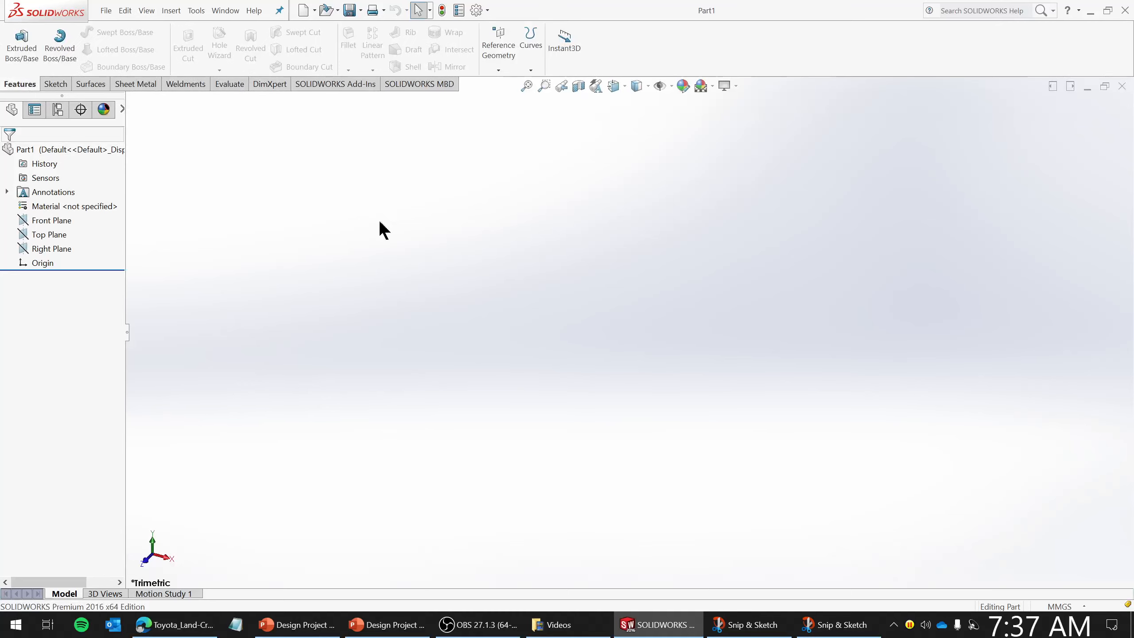
pyautogui.click(62, 220)
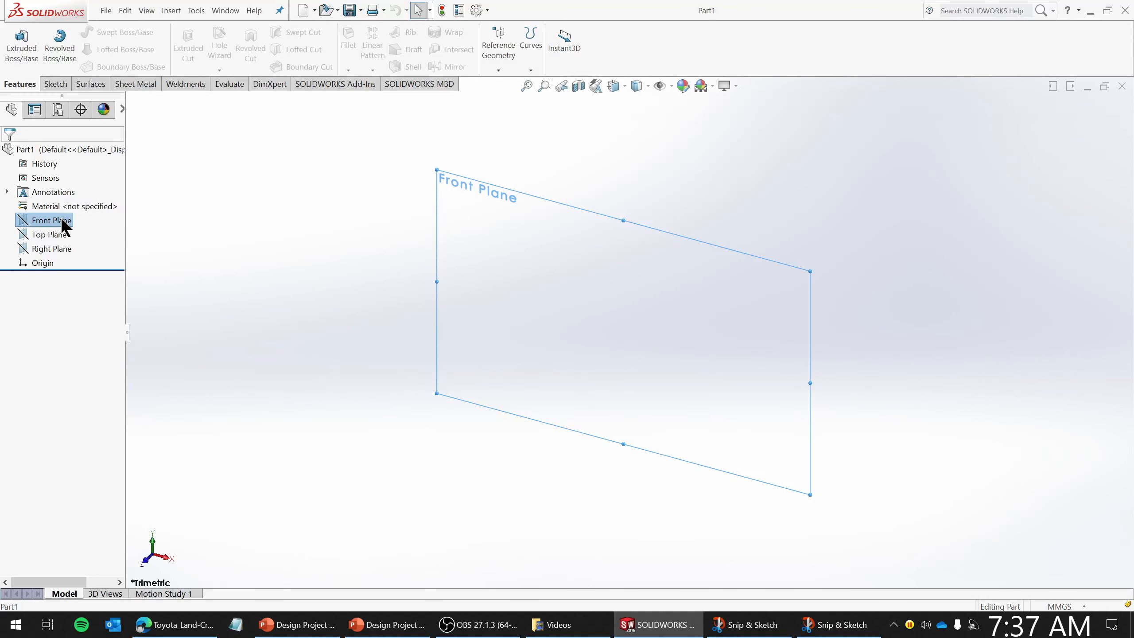
pyautogui.rightClick(60, 217)
pyautogui.click(71, 203)
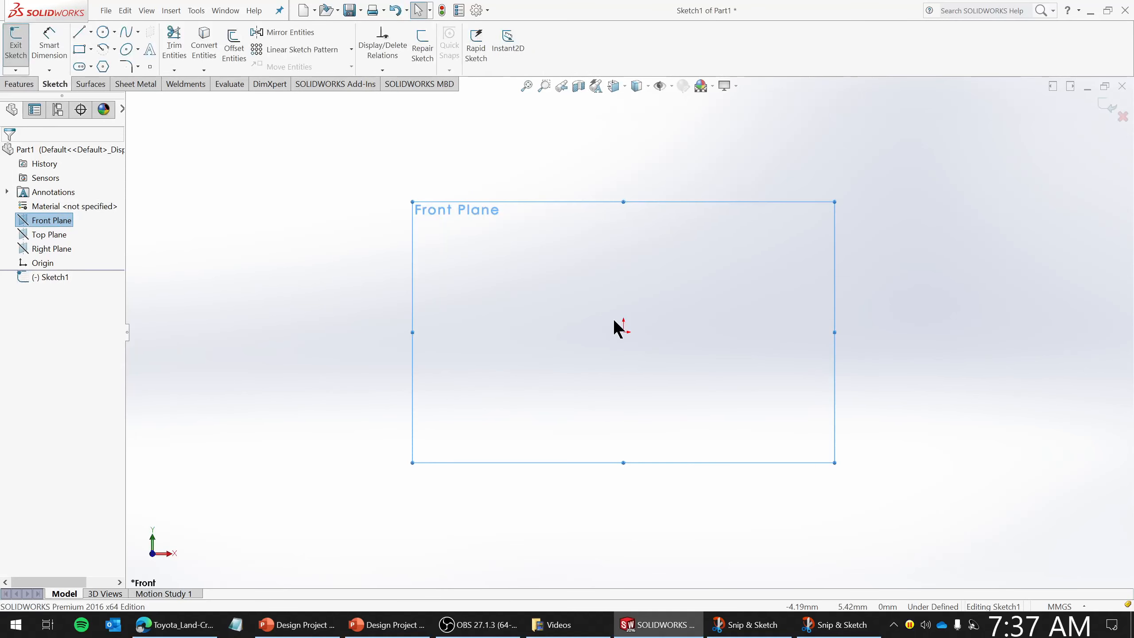
# - Insert the Desktop image Screenshot 2021-10-23 073620.png (front view) into the sketch as a sketch picture
pyautogui.click(197, 11)
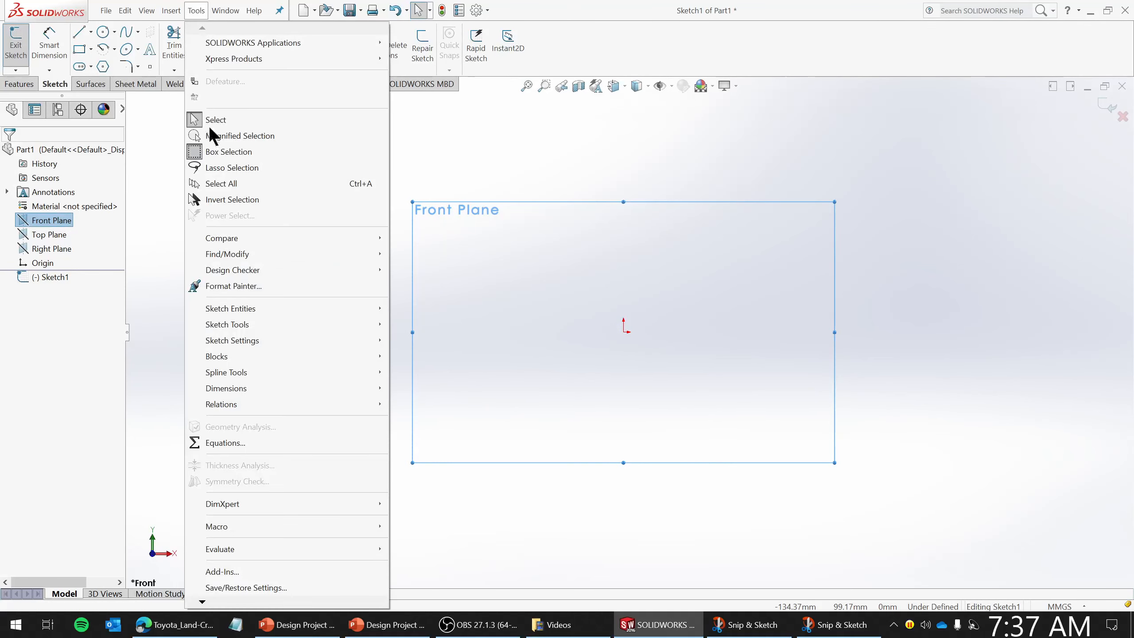
pyautogui.moveTo(249, 322)
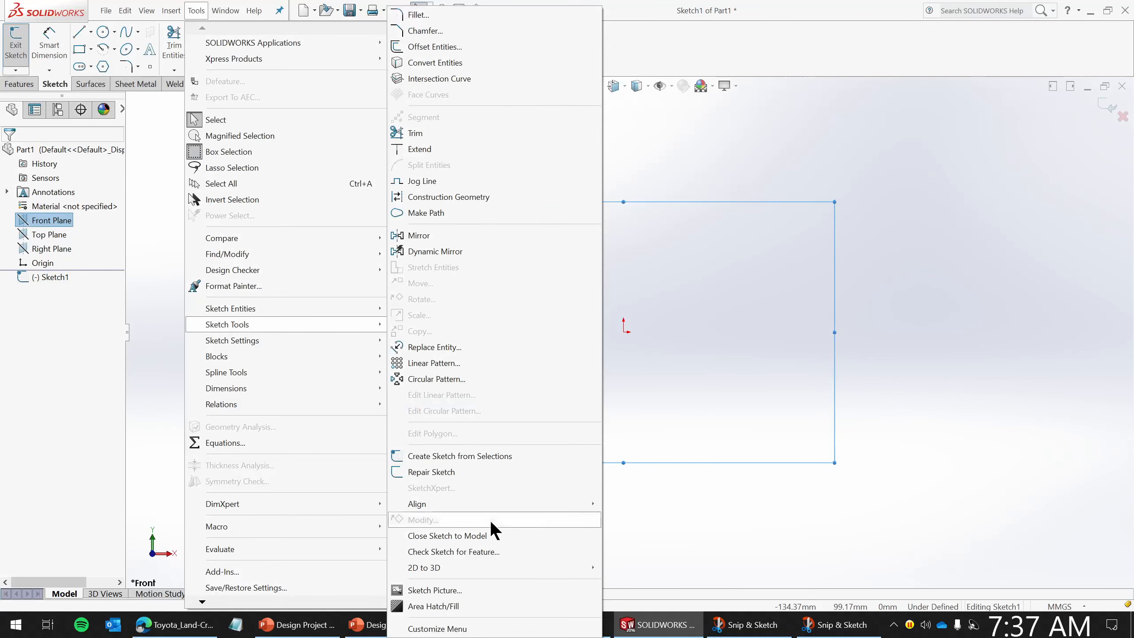
pyautogui.click(446, 589)
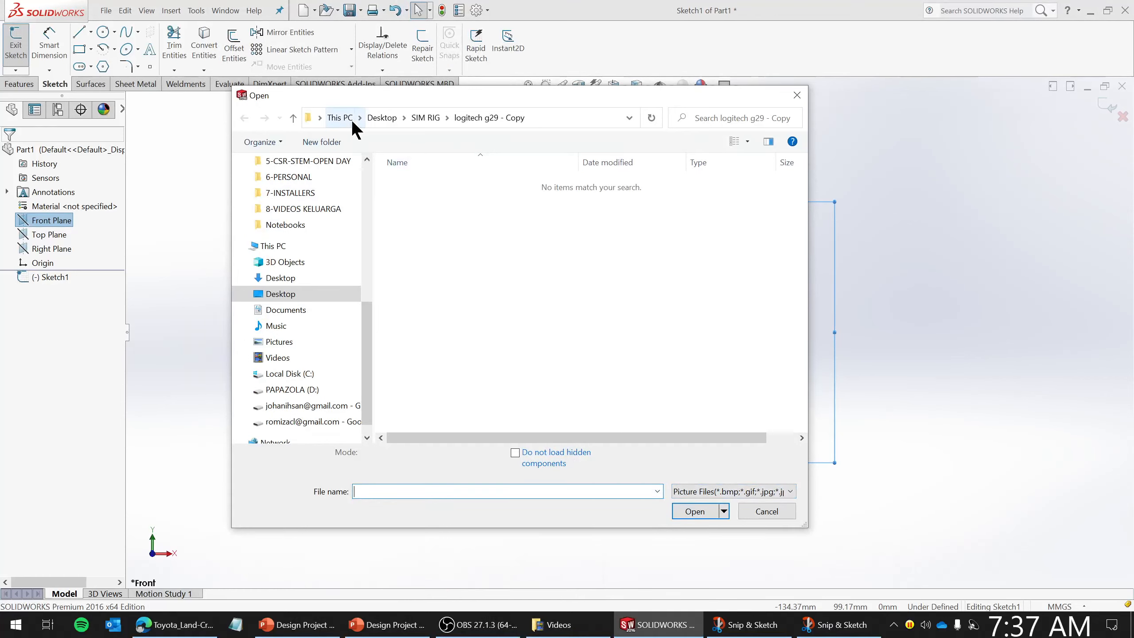
pyautogui.click(283, 294)
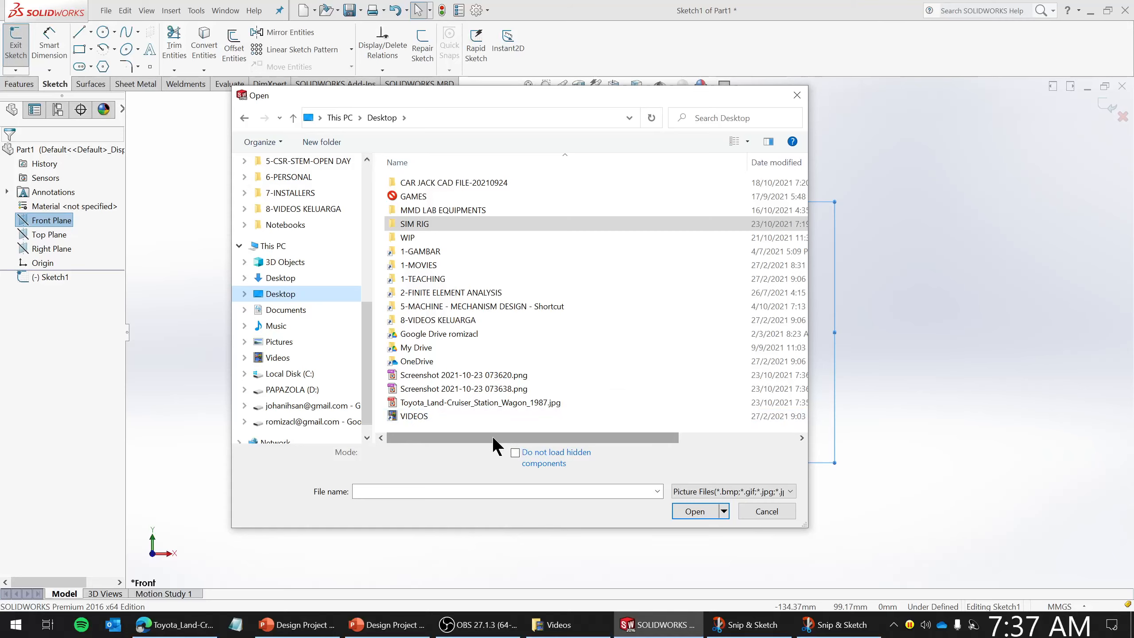
pyautogui.click(487, 377)
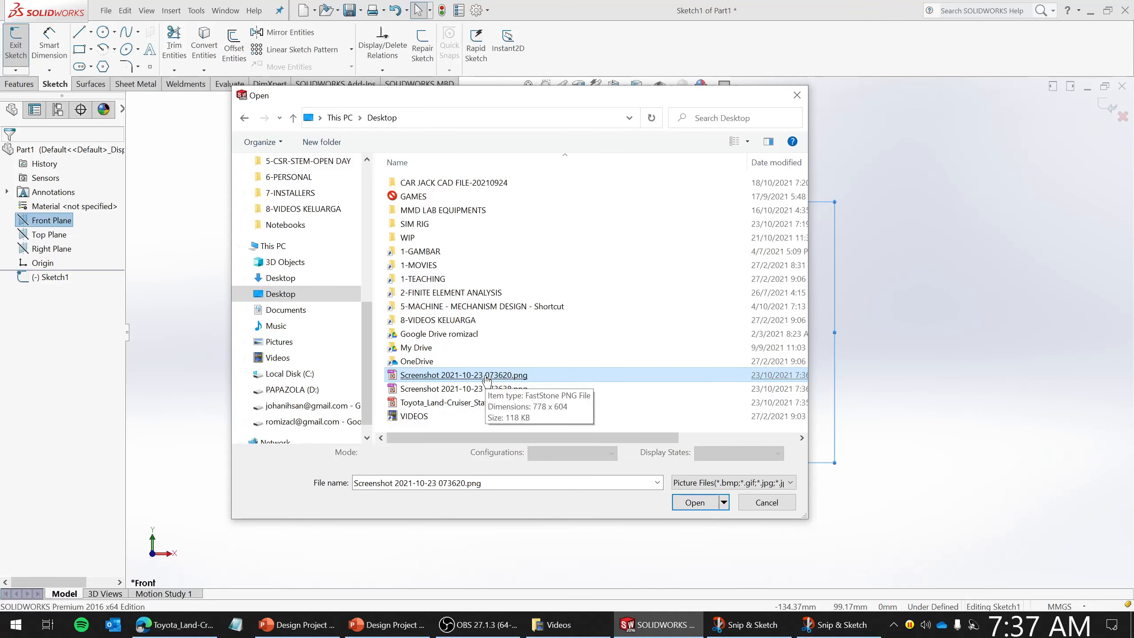
pyautogui.doubleClick(486, 378)
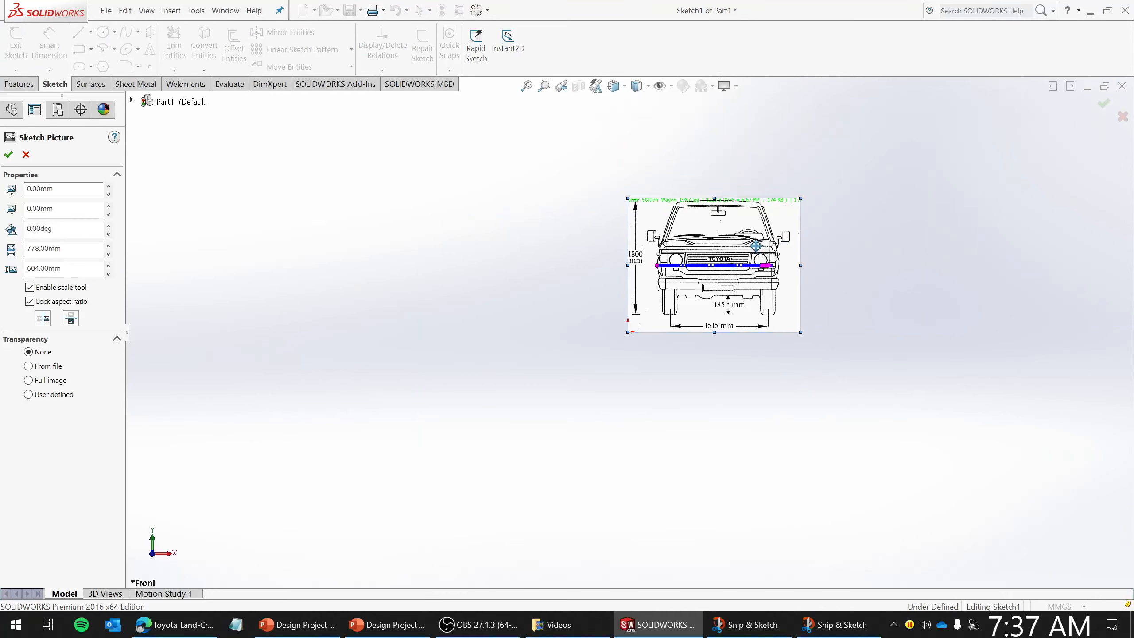
pyautogui.click(9, 155)
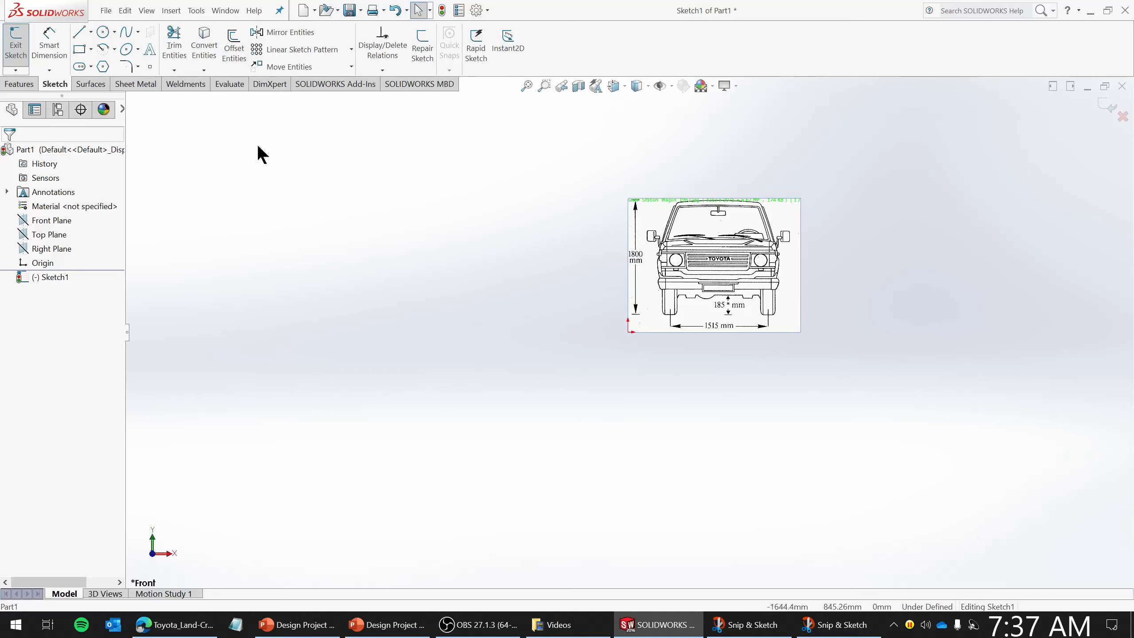
# - Delete the front-view sketch picture from the sketch
pyautogui.rightClick(45, 278)
pyautogui.click(688, 241)
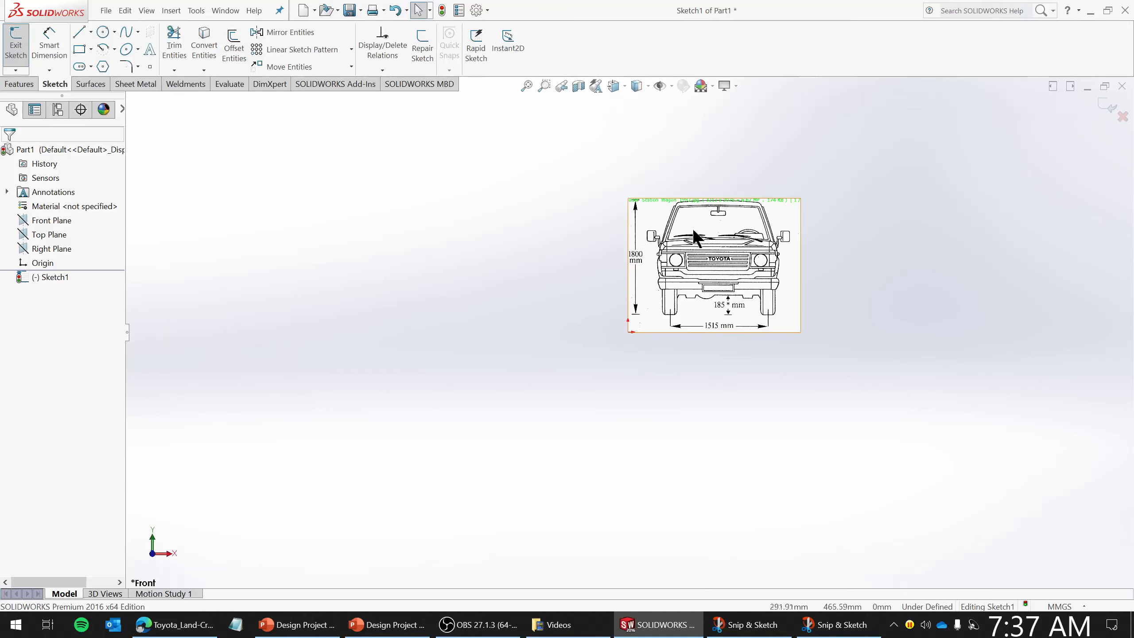
pyautogui.press('Delete')
pyautogui.click(649, 239)
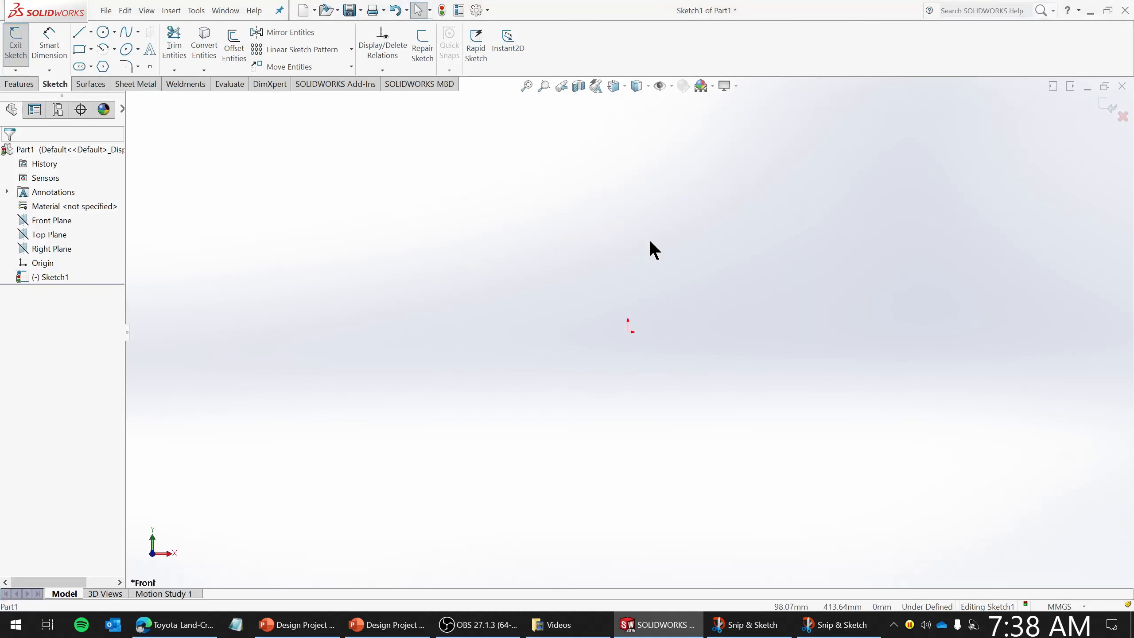
# - Insert the Desktop image Screenshot 2021-10-23 073638.png (side view) into the sketch as a sketch picture
pyautogui.click(195, 11)
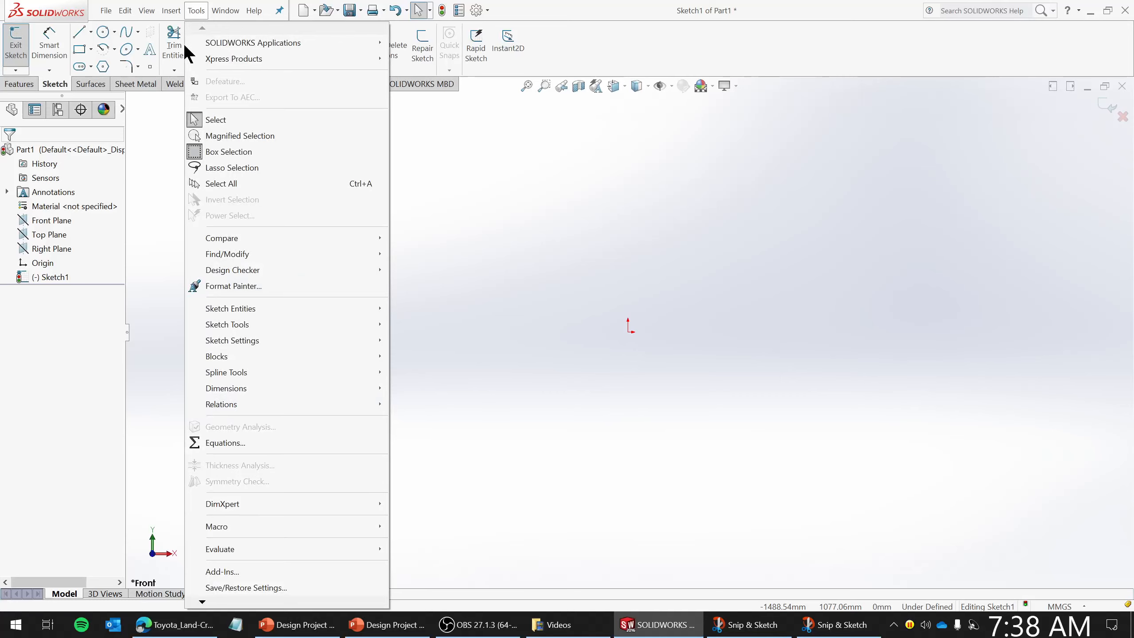
pyautogui.press('Escape')
pyautogui.click(172, 10)
pyautogui.moveTo(196, 12)
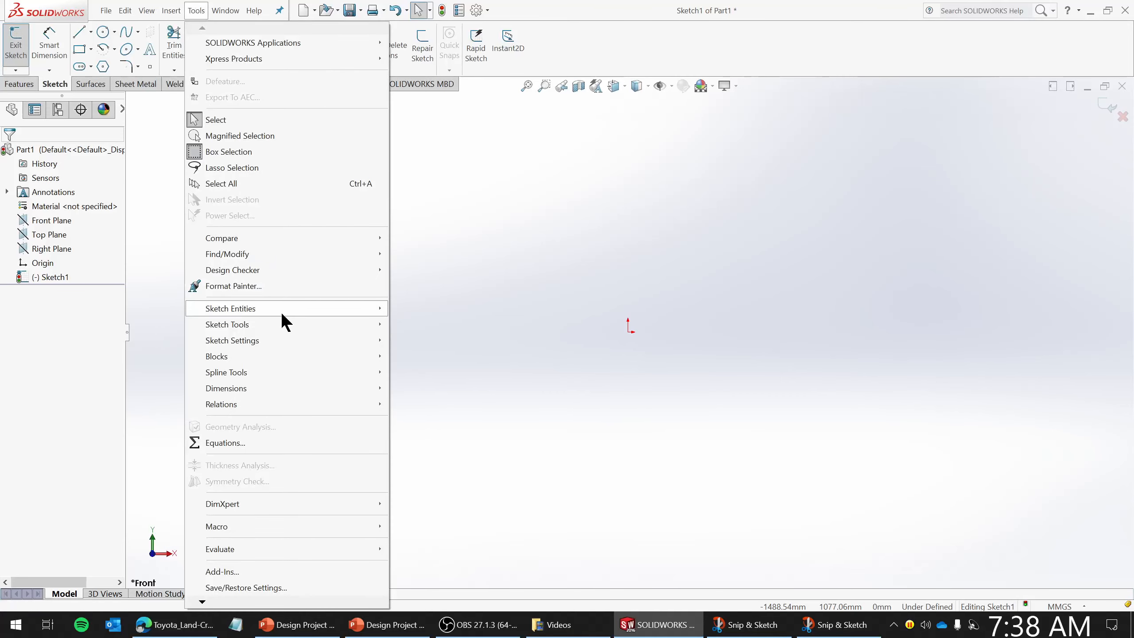
pyautogui.moveTo(283, 321)
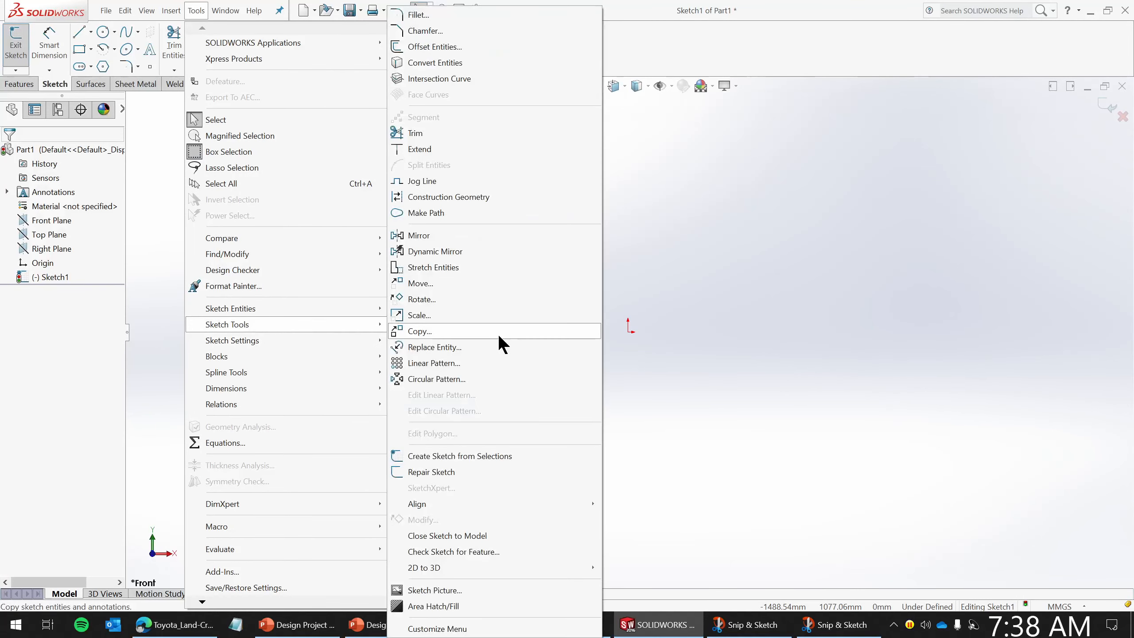
pyautogui.click(436, 587)
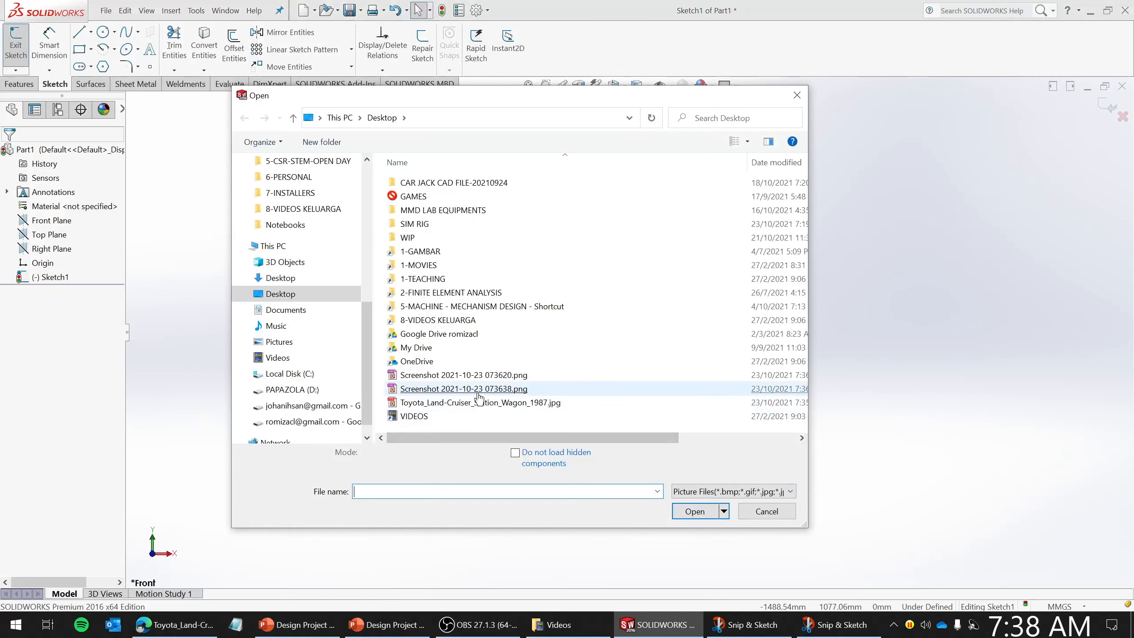
pyautogui.doubleClick(480, 395)
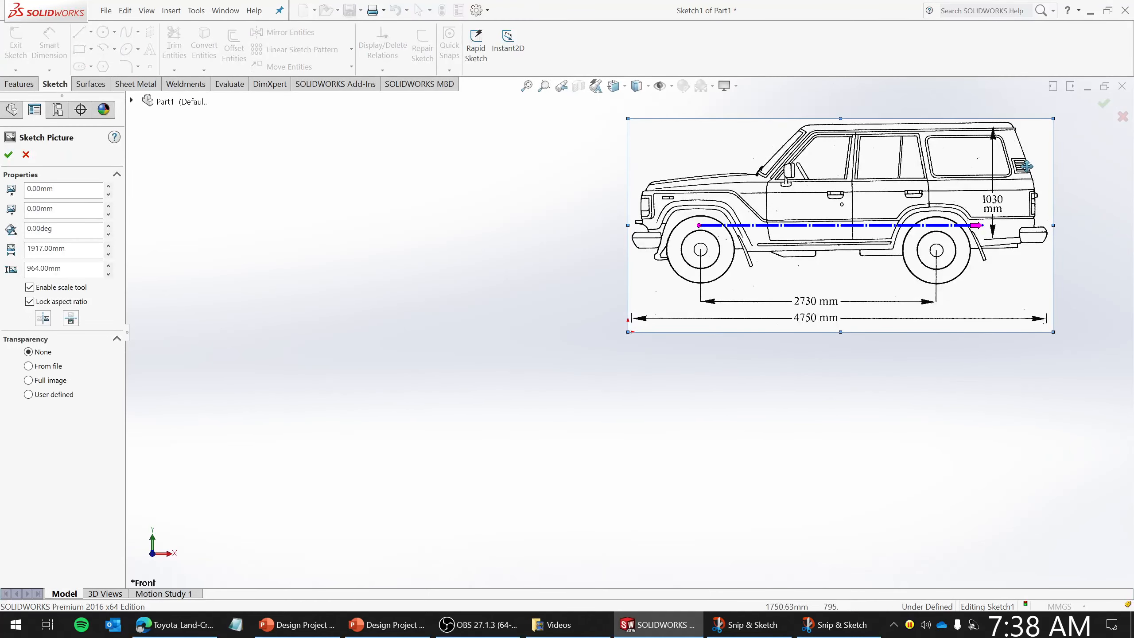
# - Reposition the side-view picture near the origin and adjust the scale tool line along the vehicle
pyautogui.moveTo(872, 230); pyautogui.dragTo(711, 307)
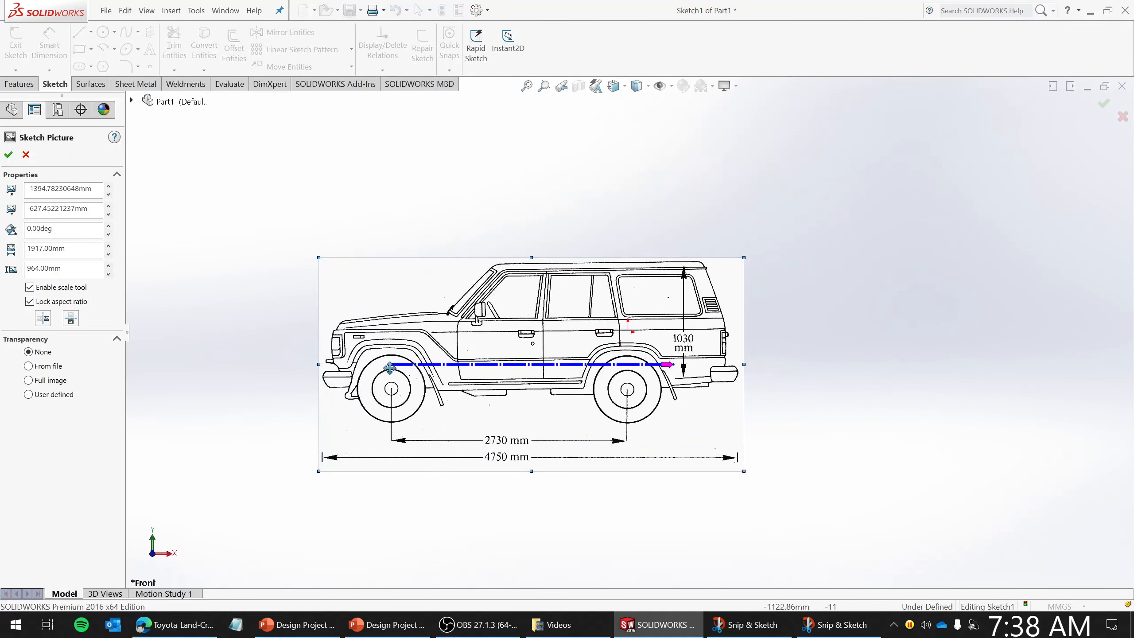
pyautogui.moveTo(389, 364)
pyautogui.mouseDown()
pyautogui.moveTo(343, 378)
pyautogui.moveTo(390, 363)
pyautogui.mouseUp()
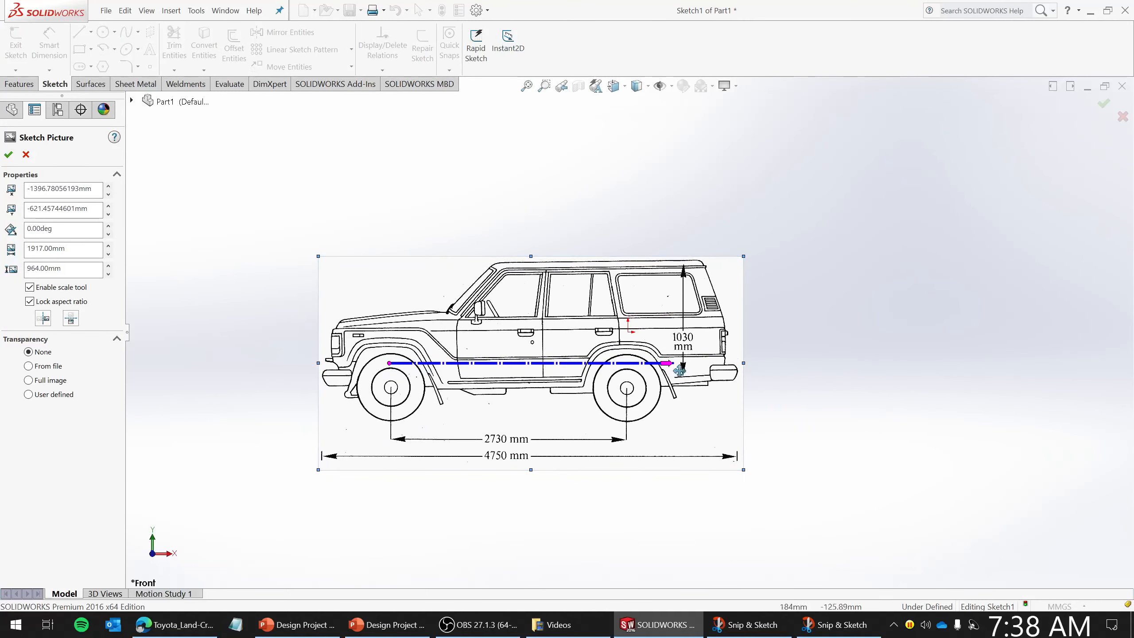
pyautogui.moveTo(673, 363)
pyautogui.mouseDown()
pyautogui.moveTo(685, 356)
pyautogui.moveTo(679, 345)
pyautogui.moveTo(768, 345)
pyautogui.moveTo(715, 345)
pyautogui.mouseUp()
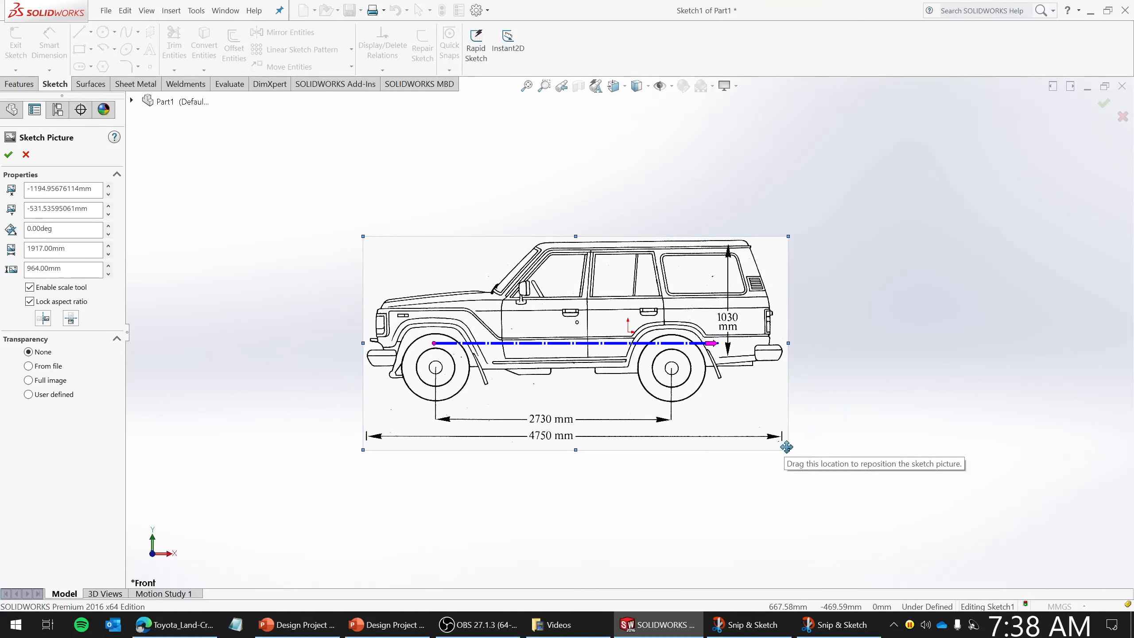
pyautogui.moveTo(788, 448); pyautogui.dragTo(731, 409)
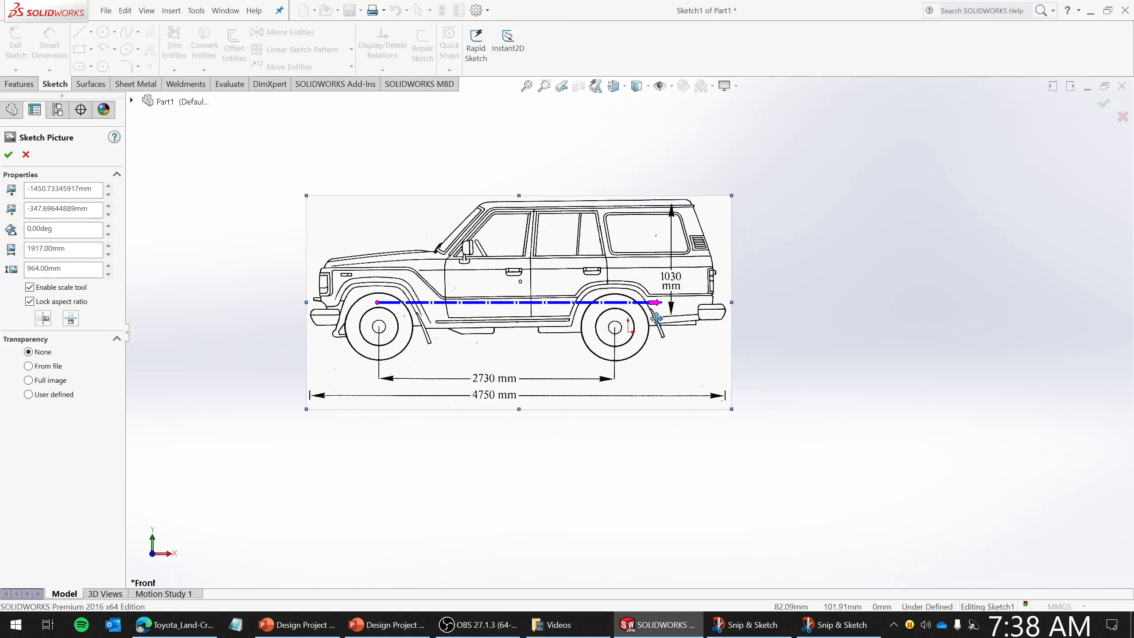
pyautogui.moveTo(654, 302); pyautogui.dragTo(668, 317)
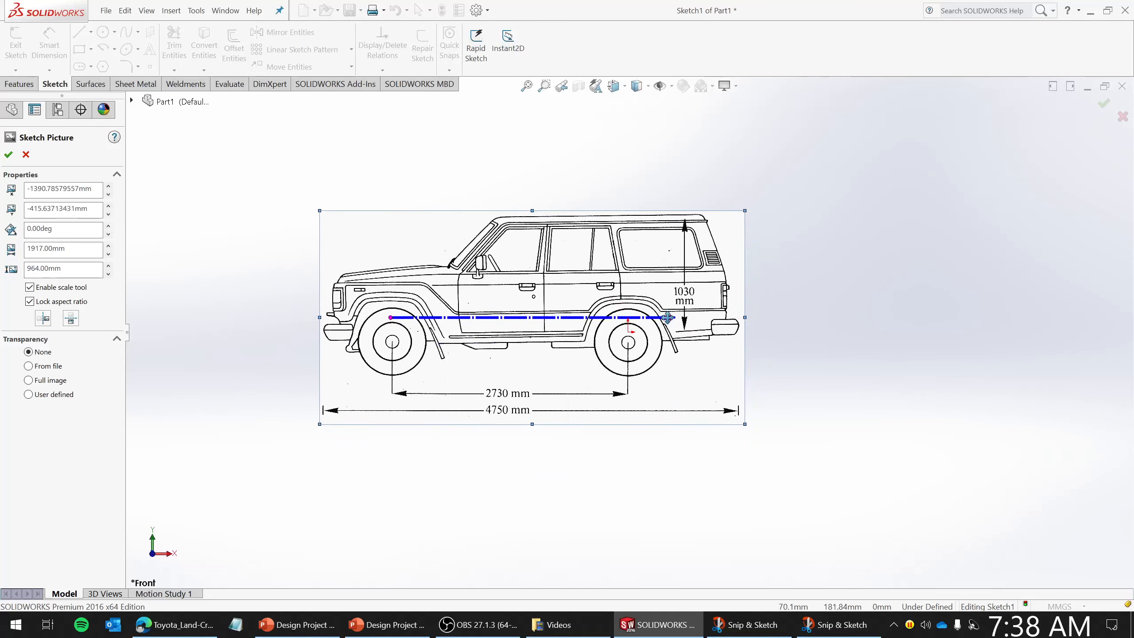
pyautogui.moveTo(723, 256)
pyautogui.mouseDown()
pyautogui.moveTo(705, 299)
pyautogui.moveTo(733, 255)
pyautogui.mouseUp()
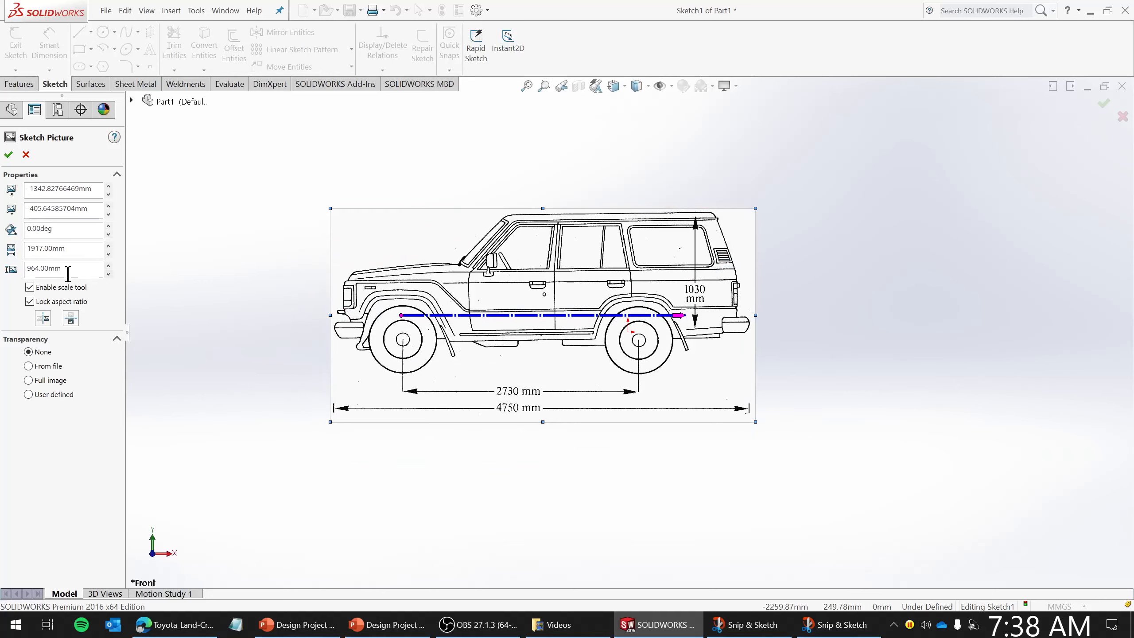
# - Set the sketch picture's width to 500 mm with the aspect ratio locked
pyautogui.moveTo(78, 270)
pyautogui.mouseDown()
pyautogui.moveTo(14, 264)
pyautogui.moveTo(98, 265)
pyautogui.mouseUp()
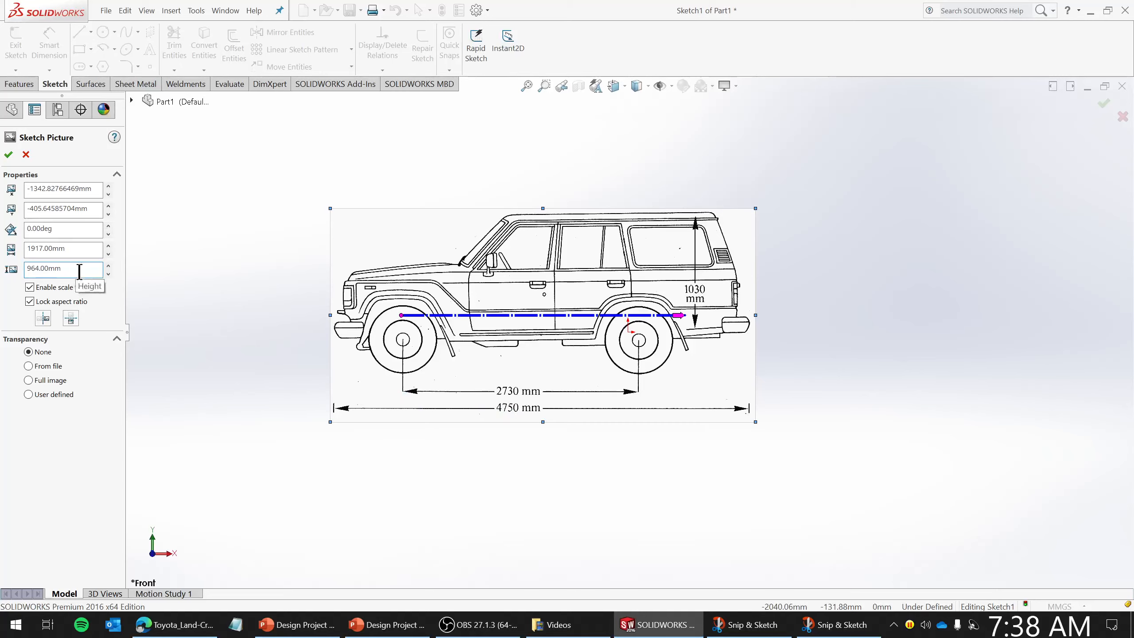
pyautogui.doubleClick(74, 248)
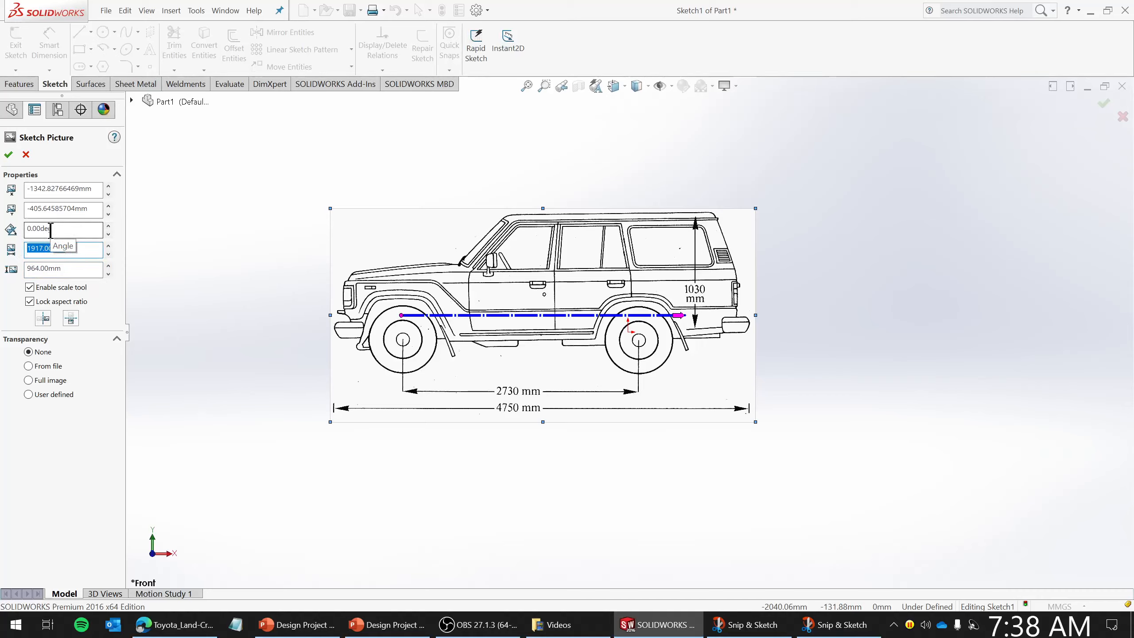
pyautogui.write('500')
pyautogui.press('Return')
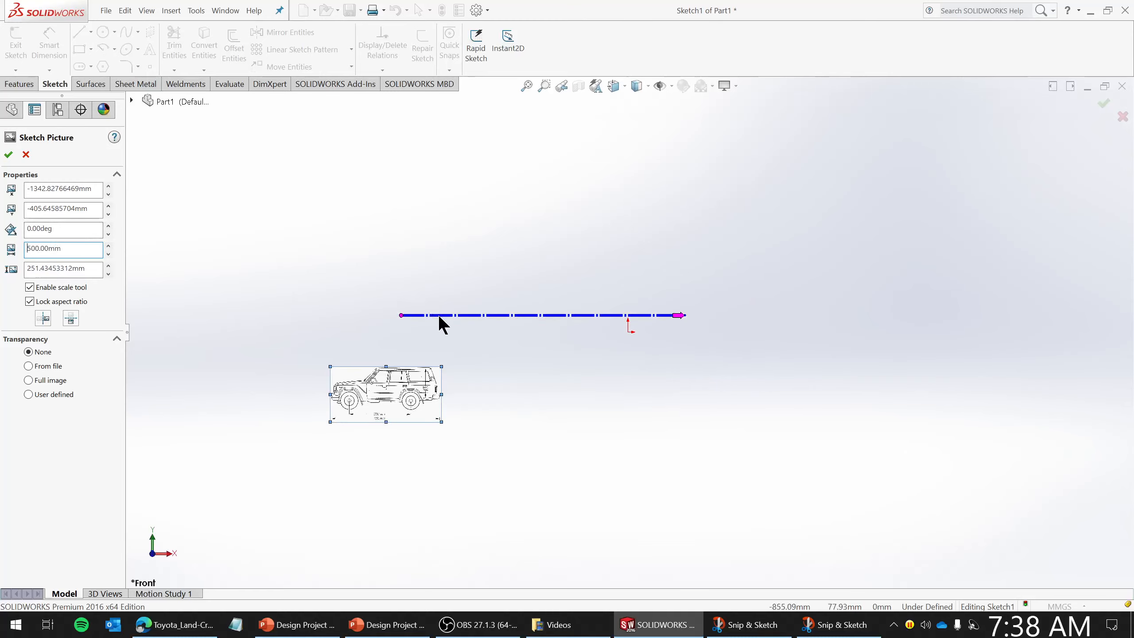
# - Set the sketch picture's width to 2000 mm
pyautogui.moveTo(400, 315); pyautogui.dragTo(644, 145)
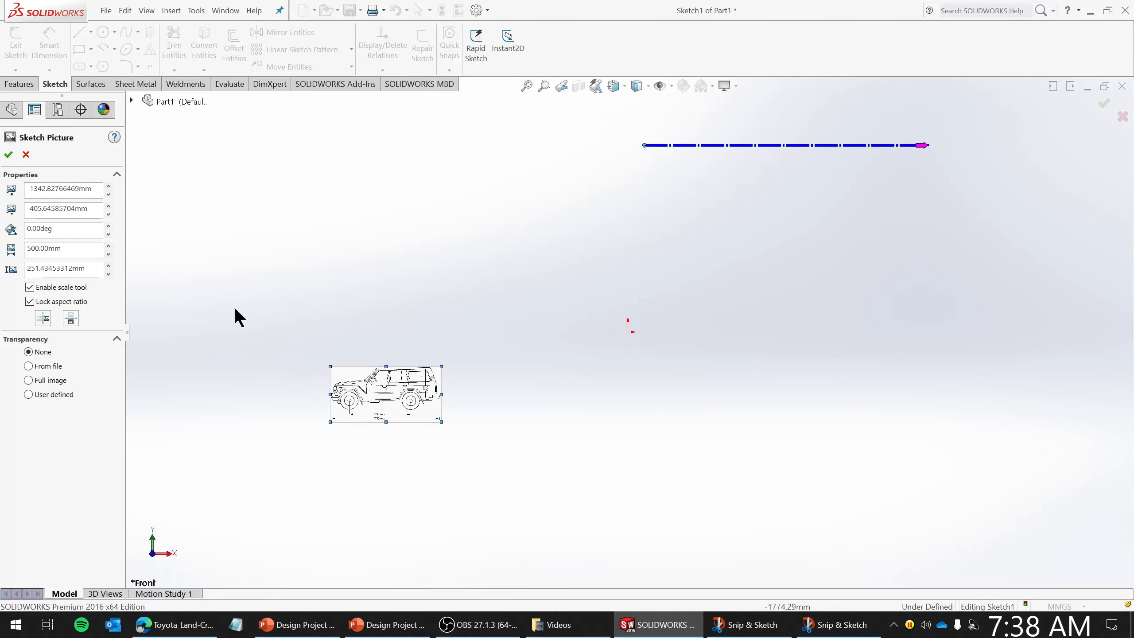
pyautogui.doubleClick(27, 249)
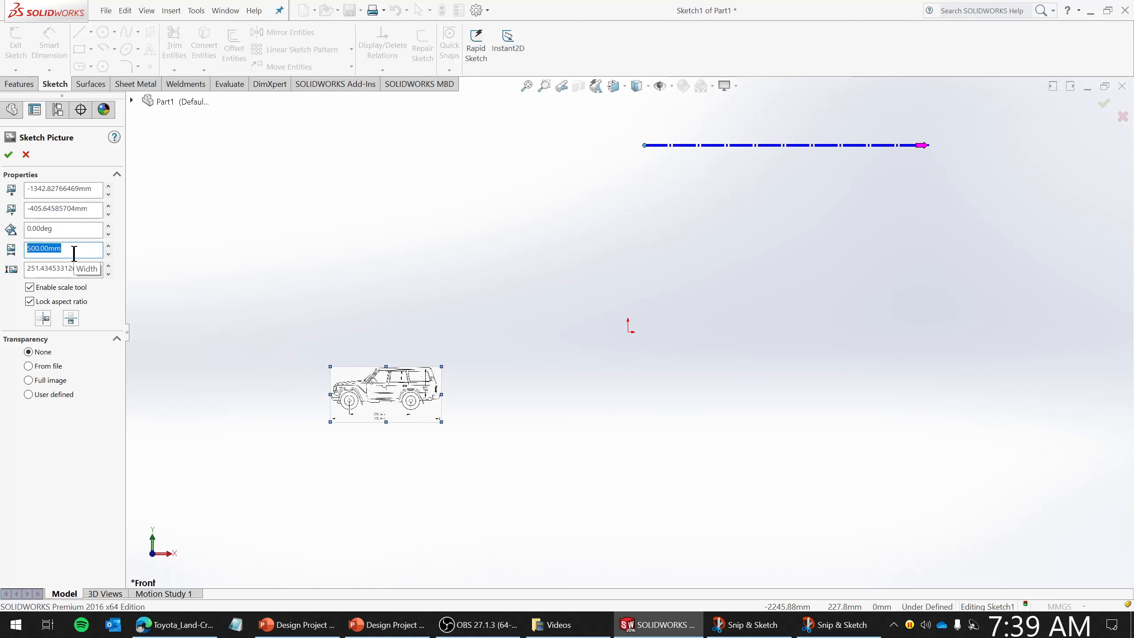
pyautogui.write('2000')
pyautogui.press('Return')
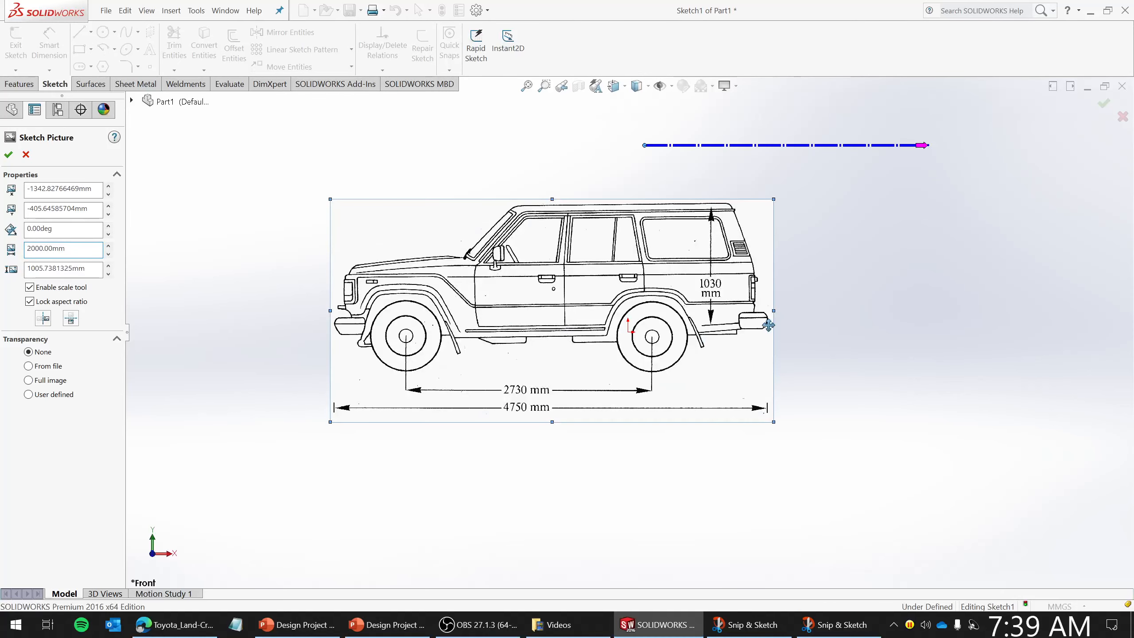
# - Align the scale tool line with the drawing's overall length dimension line and set its length to 4750 mm
pyautogui.moveTo(645, 145); pyautogui.dragTo(336, 433)
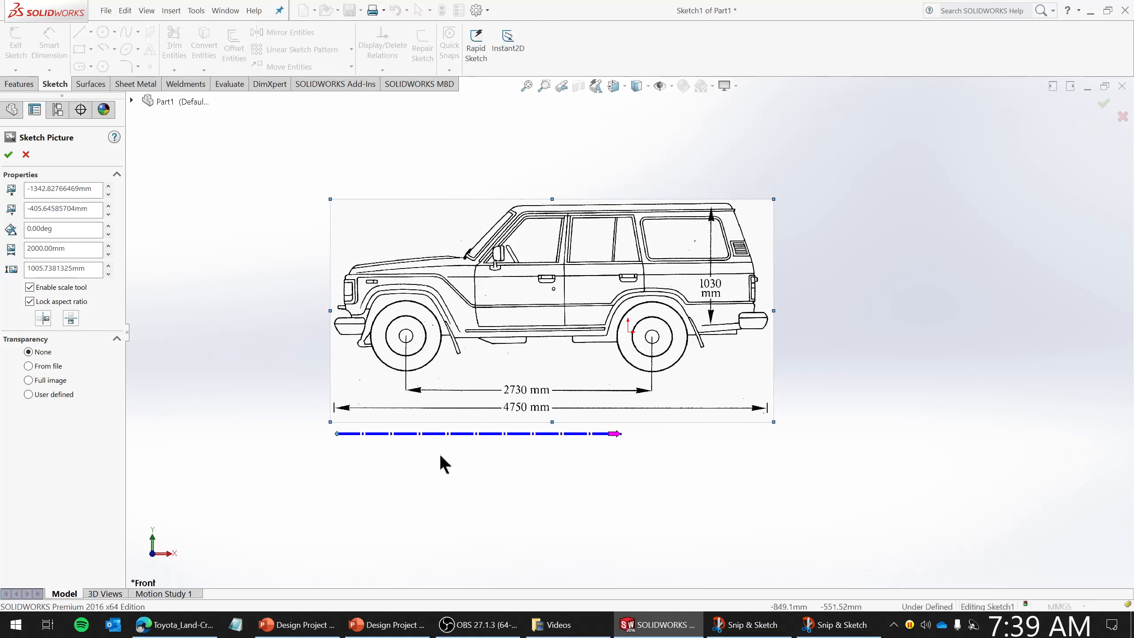
pyautogui.moveTo(619, 433); pyautogui.dragTo(763, 433)
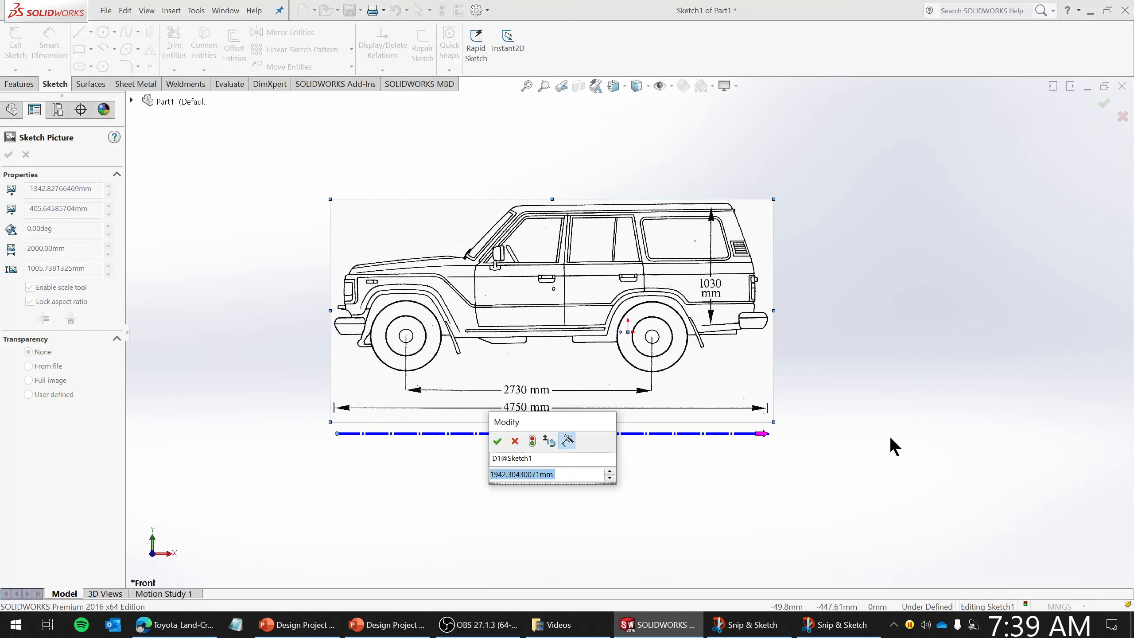
pyautogui.moveTo(534, 420); pyautogui.dragTo(861, 334)
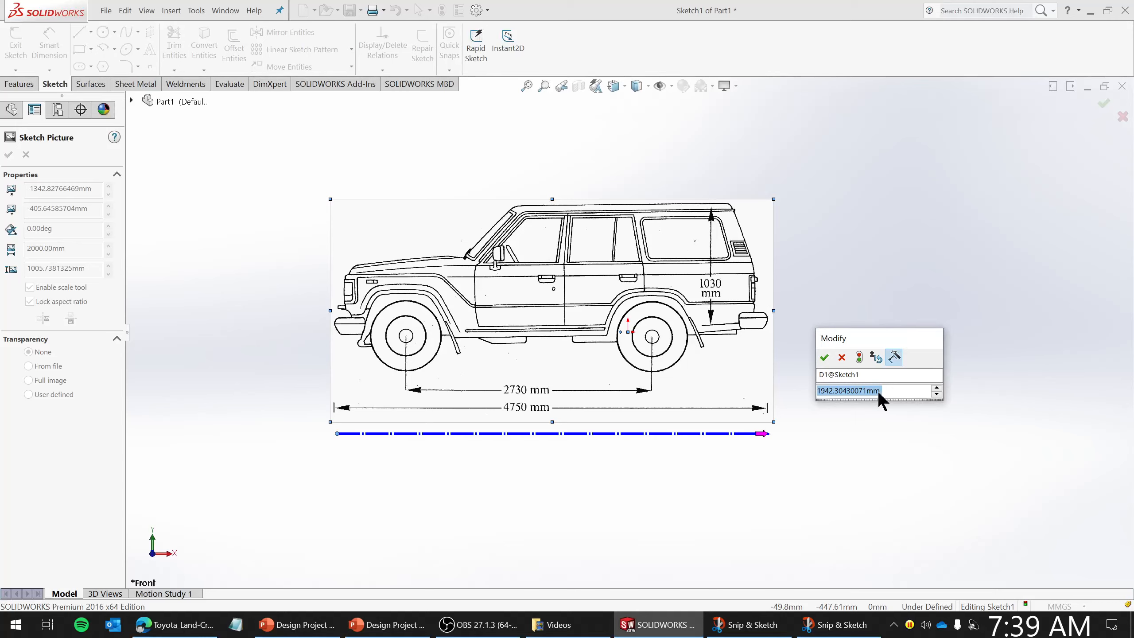
pyautogui.write('4750')
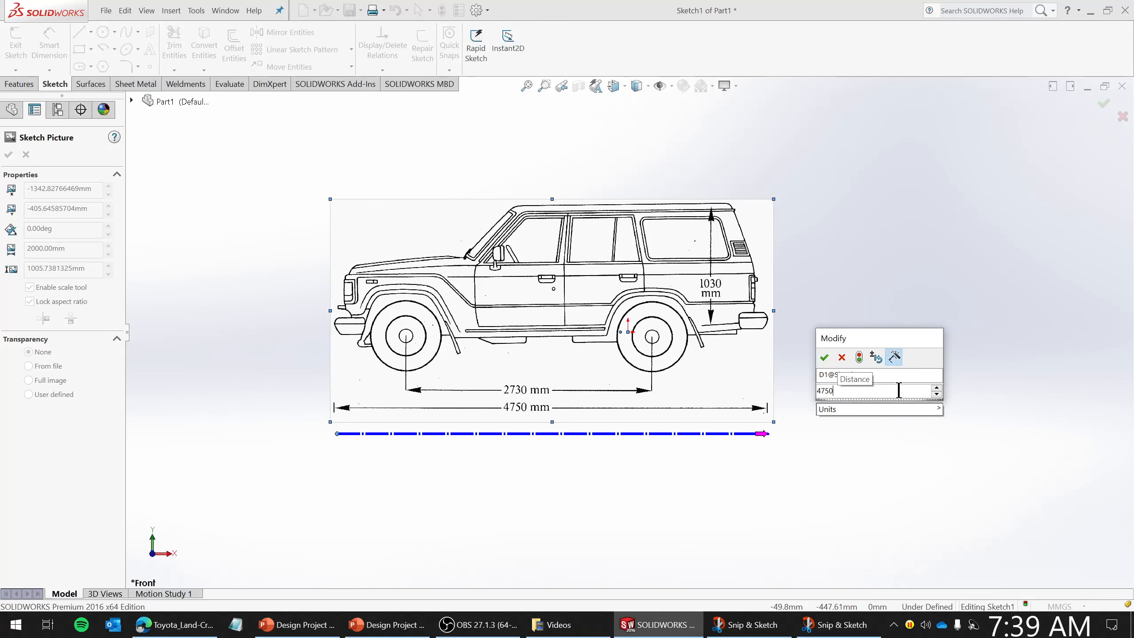
pyautogui.press('Return')
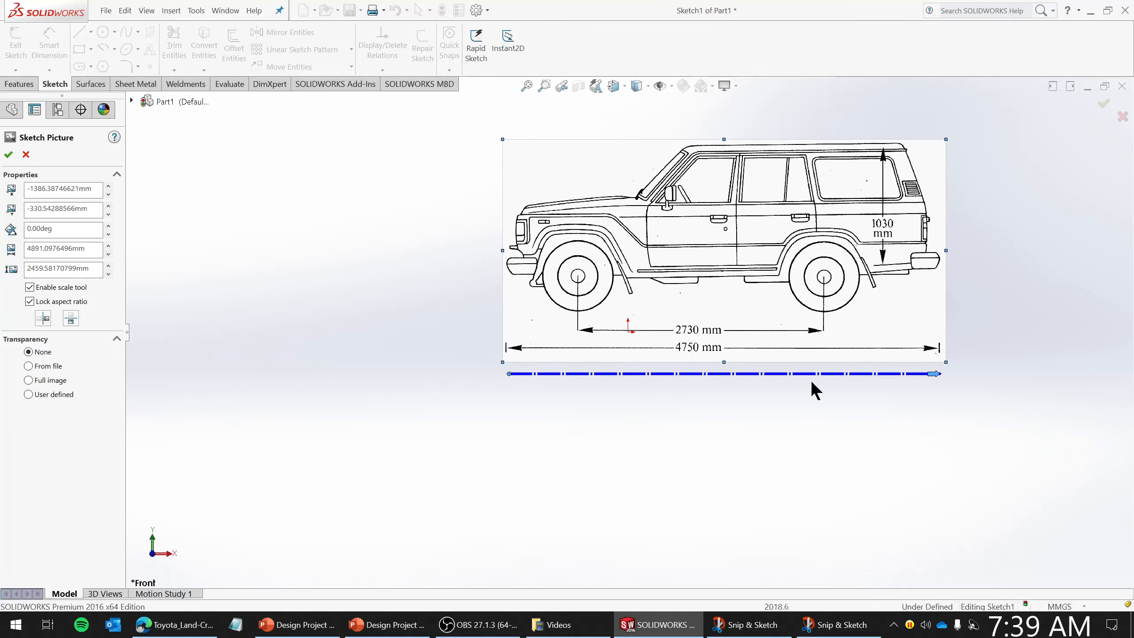
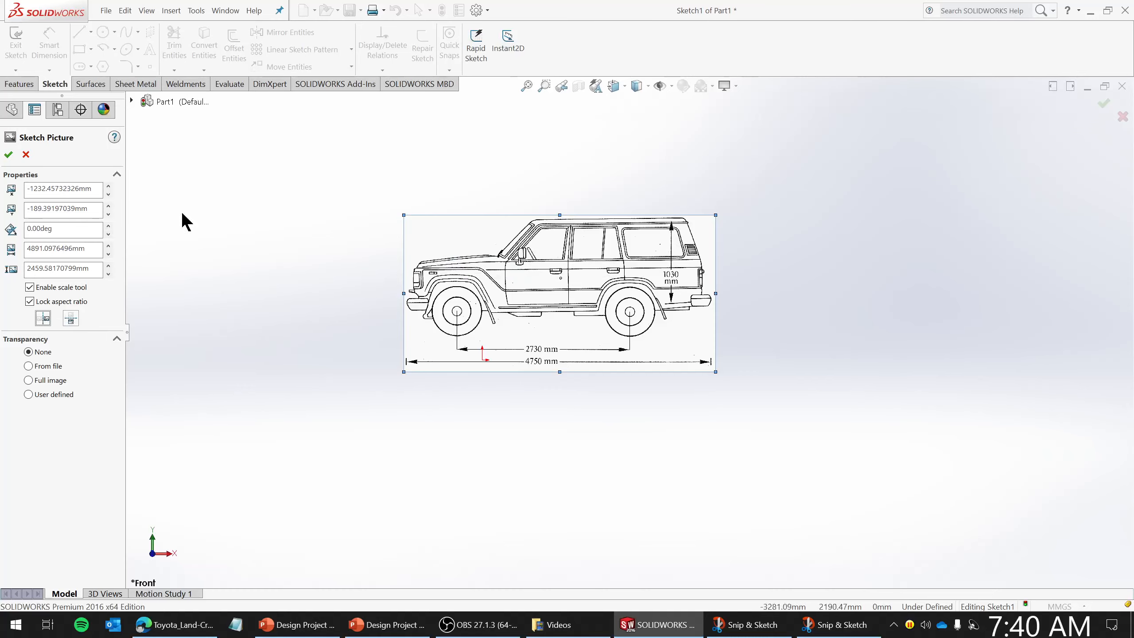
# - Move the side-view sketch picture lower in the view and confirm its placement
pyautogui.doubleClick(41, 228)
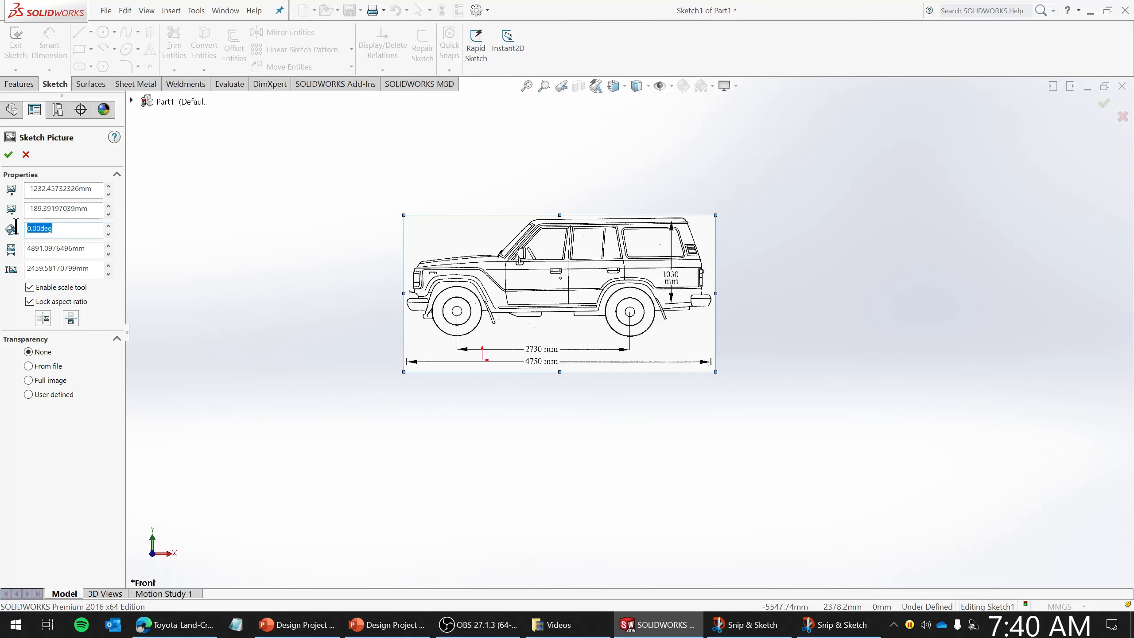
pyautogui.moveTo(599, 277); pyautogui.dragTo(598, 315)
pyautogui.scroll(2, 591, 340)
pyautogui.scroll(-5, 585, 344)
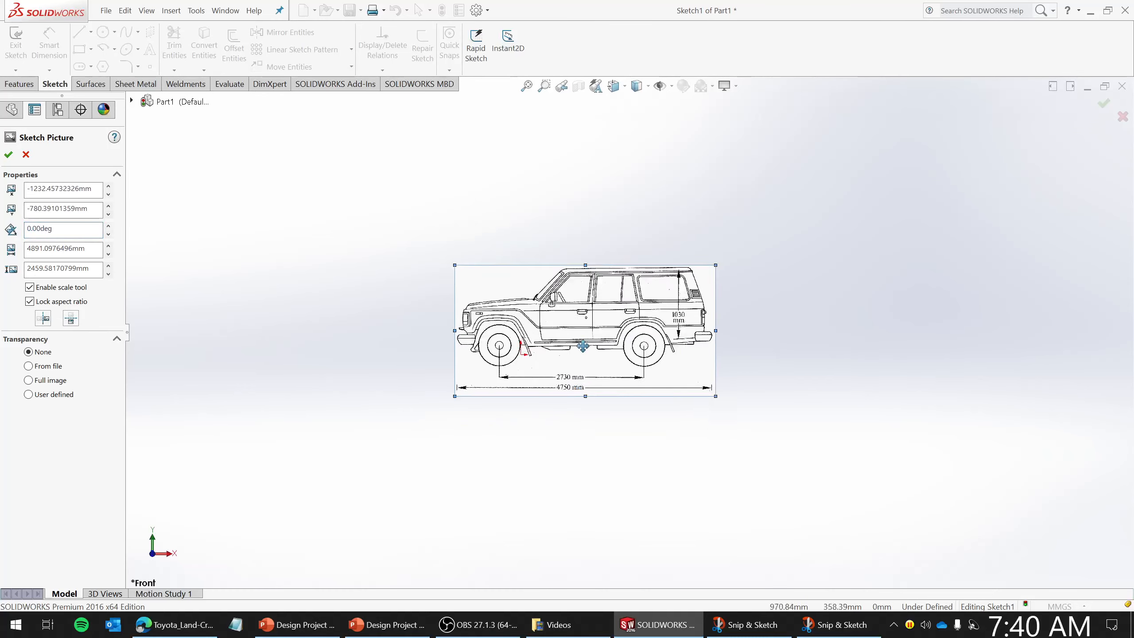
pyautogui.scroll(-2, 586, 323)
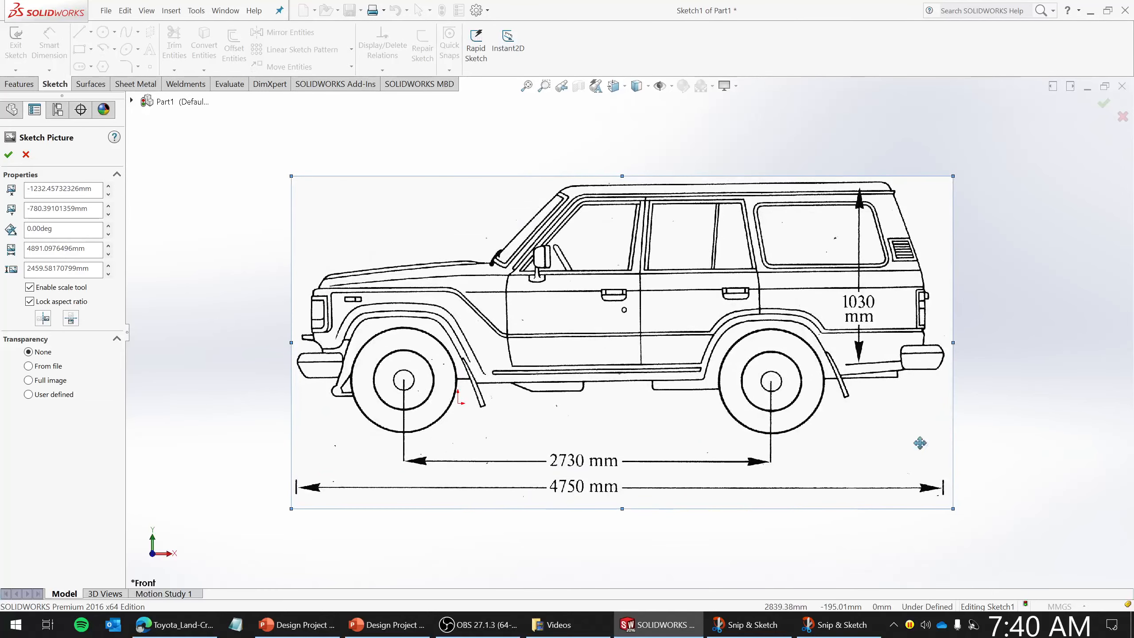
pyautogui.scroll(3, 641, 430)
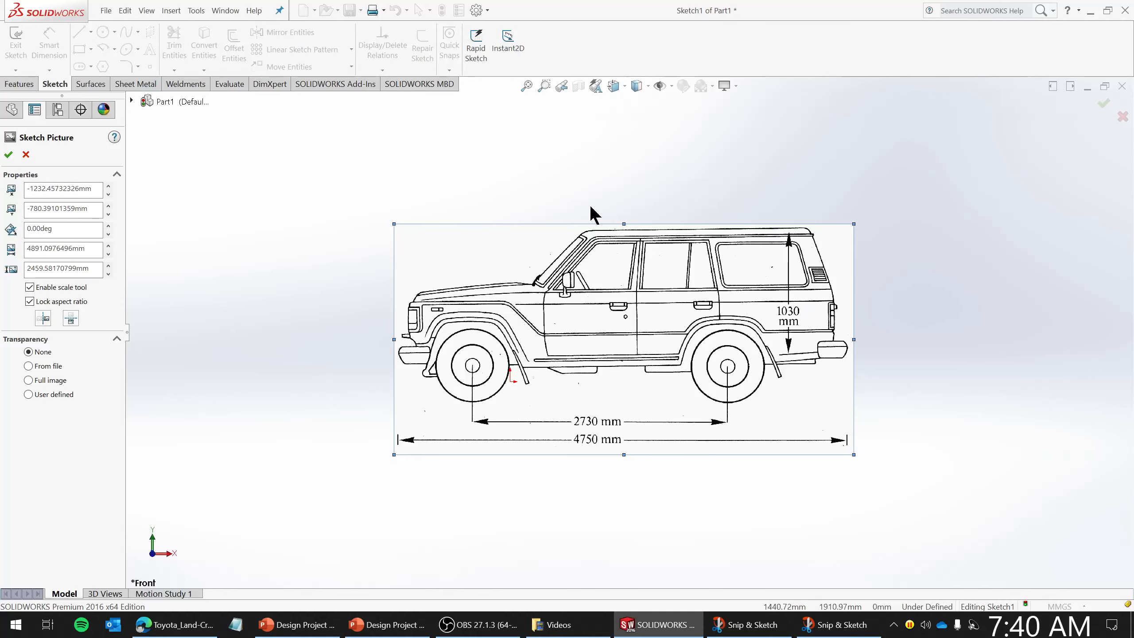
pyautogui.click(8, 154)
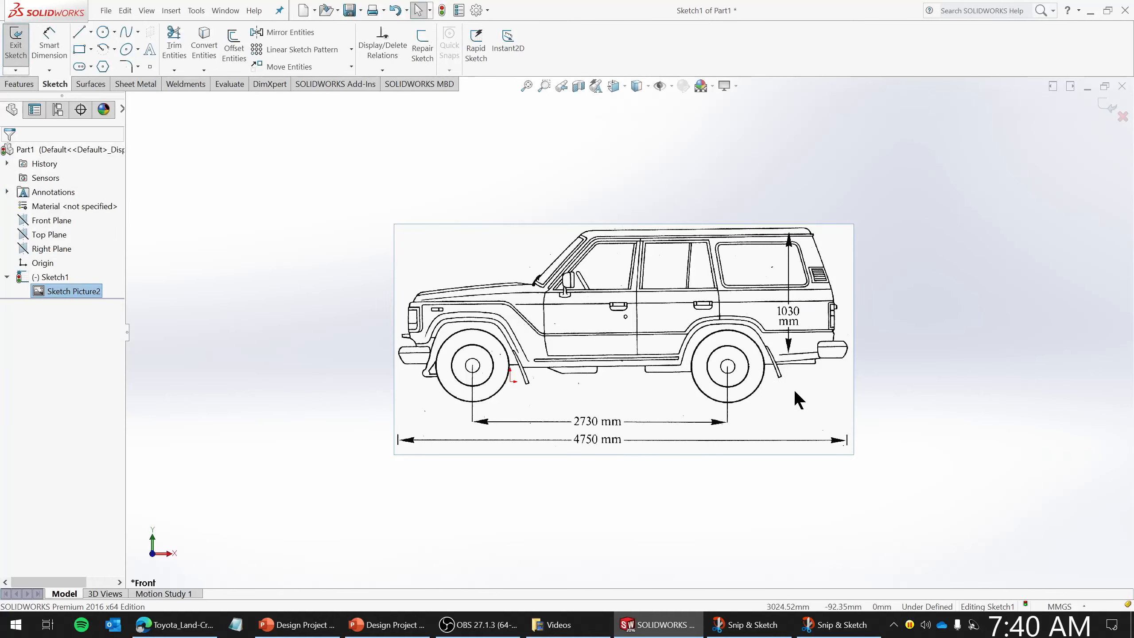
# - Sketch a line about 4844 mm long along the drawing's 4750 mm overall length dimension line
pyautogui.scroll(-3, 795, 391)
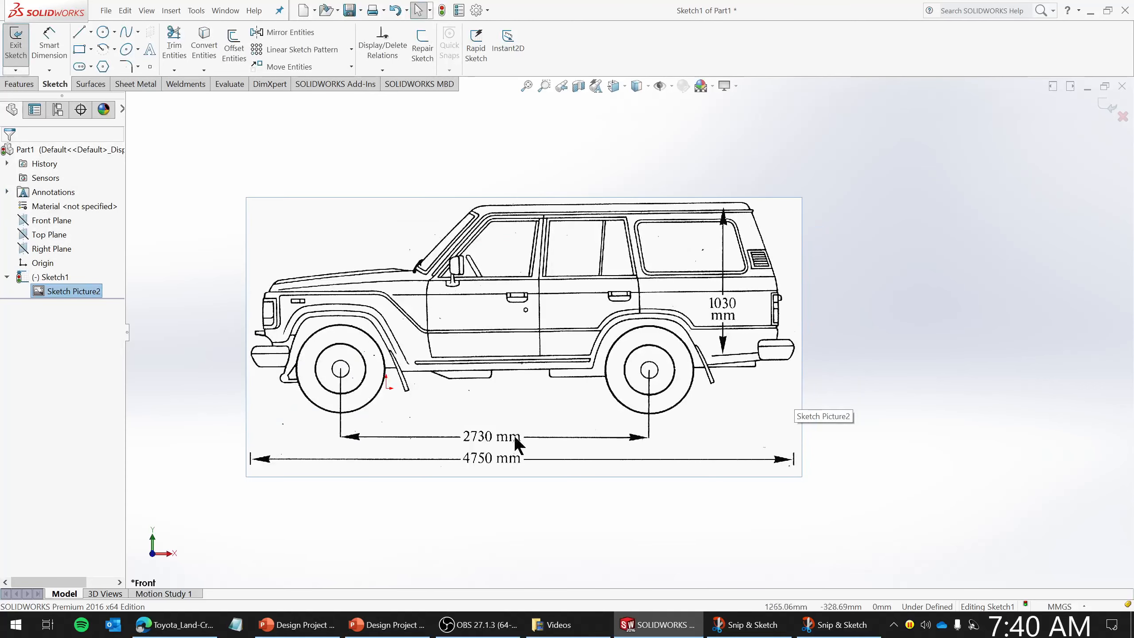
pyautogui.click(77, 31)
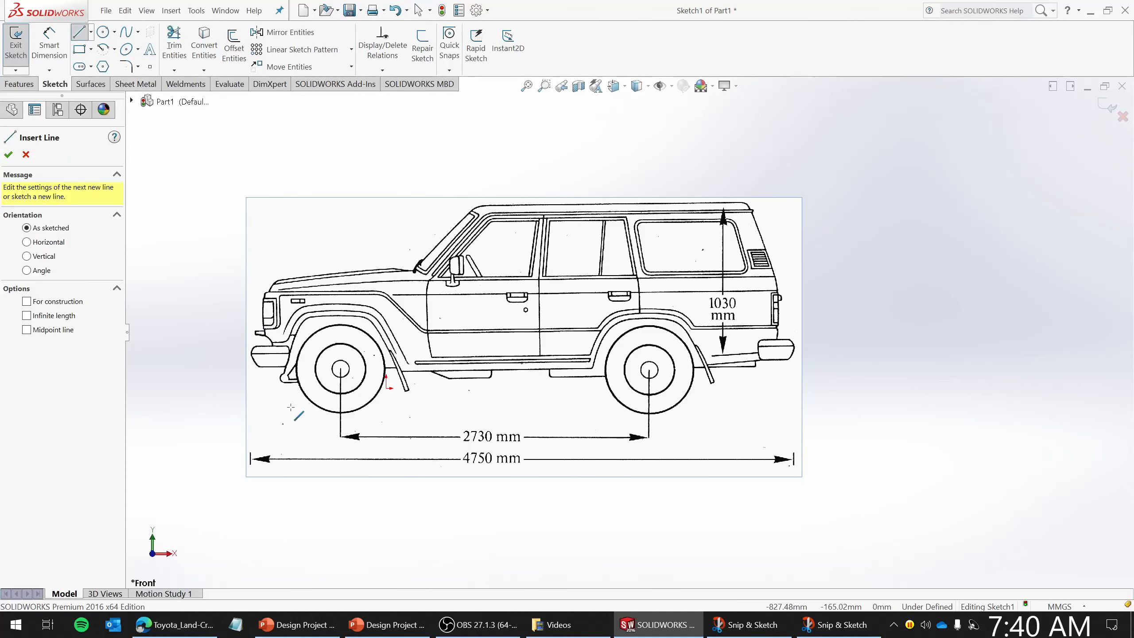
pyautogui.click(252, 438)
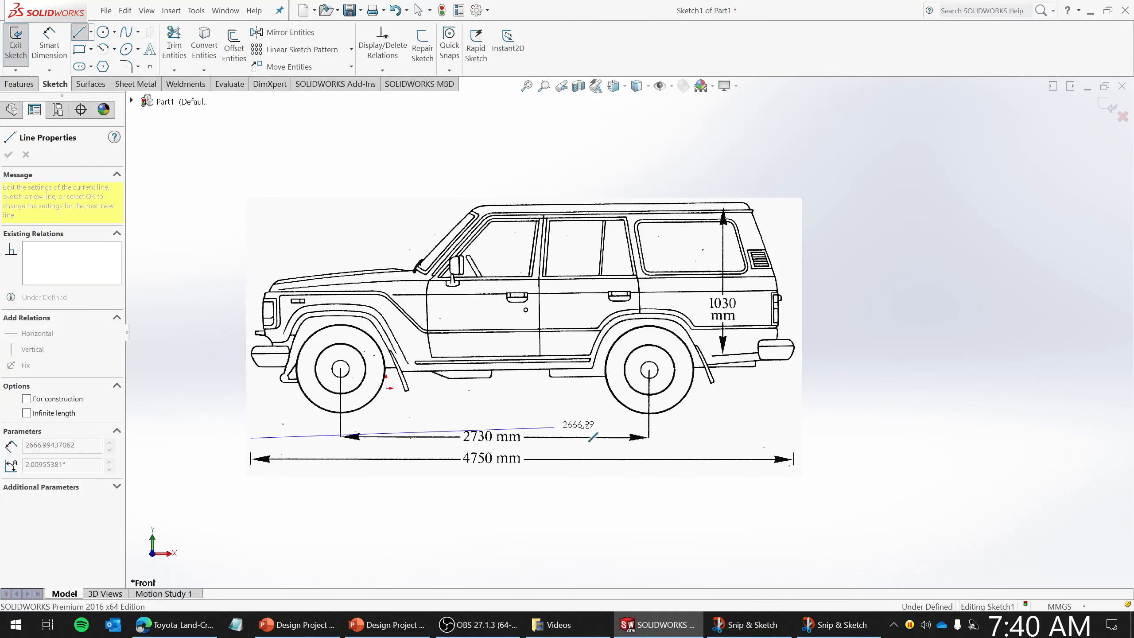
pyautogui.click(794, 441)
pyautogui.press('Escape')
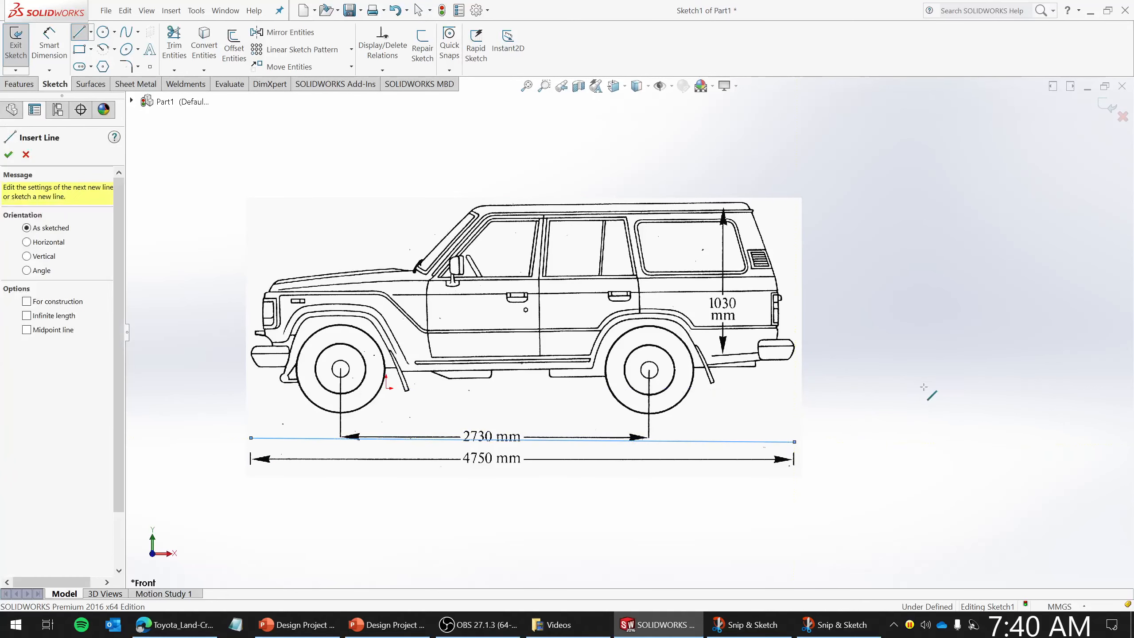
pyautogui.press('Escape')
# - Add a Smart Dimension to the length of the new reference line
pyautogui.click(45, 51)
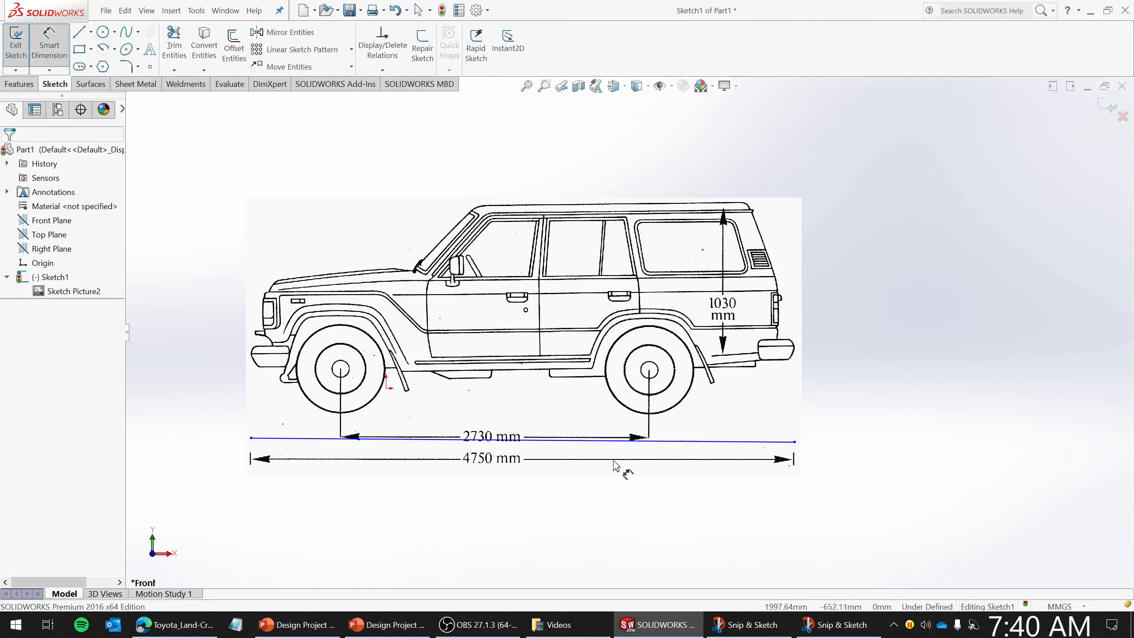
pyautogui.click(621, 439)
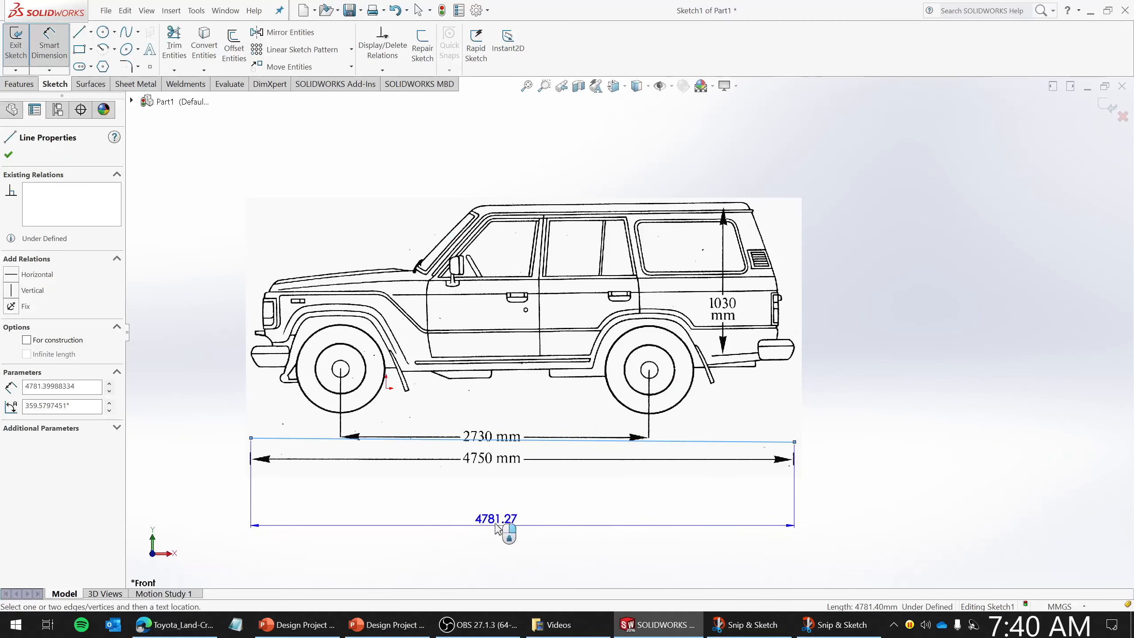
pyautogui.click(478, 502)
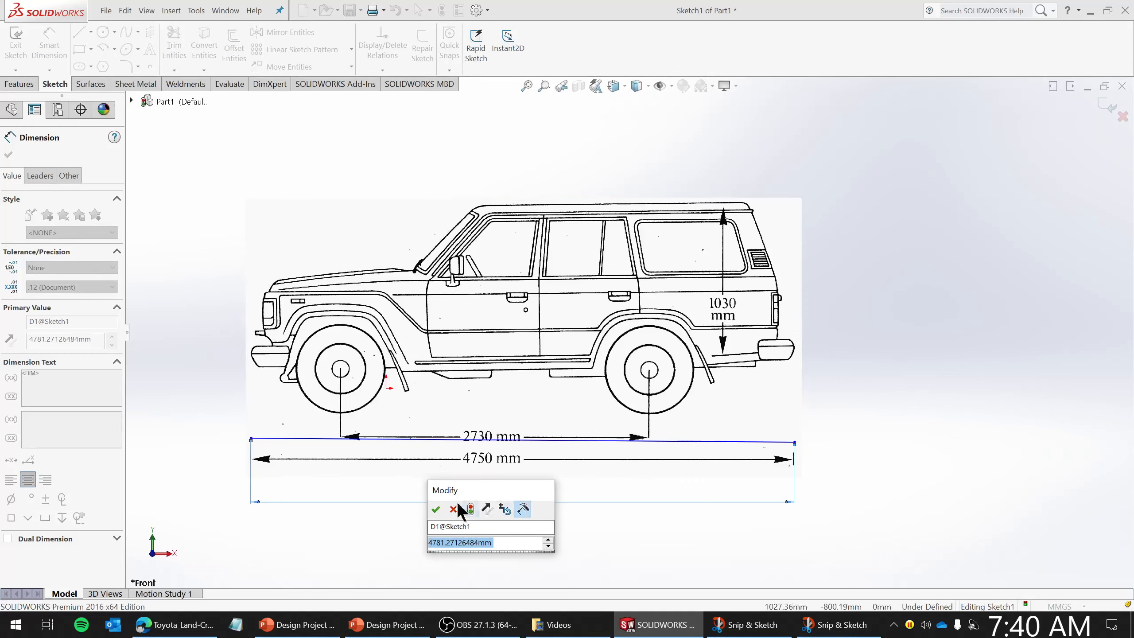
pyautogui.click(436, 508)
# - Delete the reference line together with its associated dimension
pyautogui.click(600, 441)
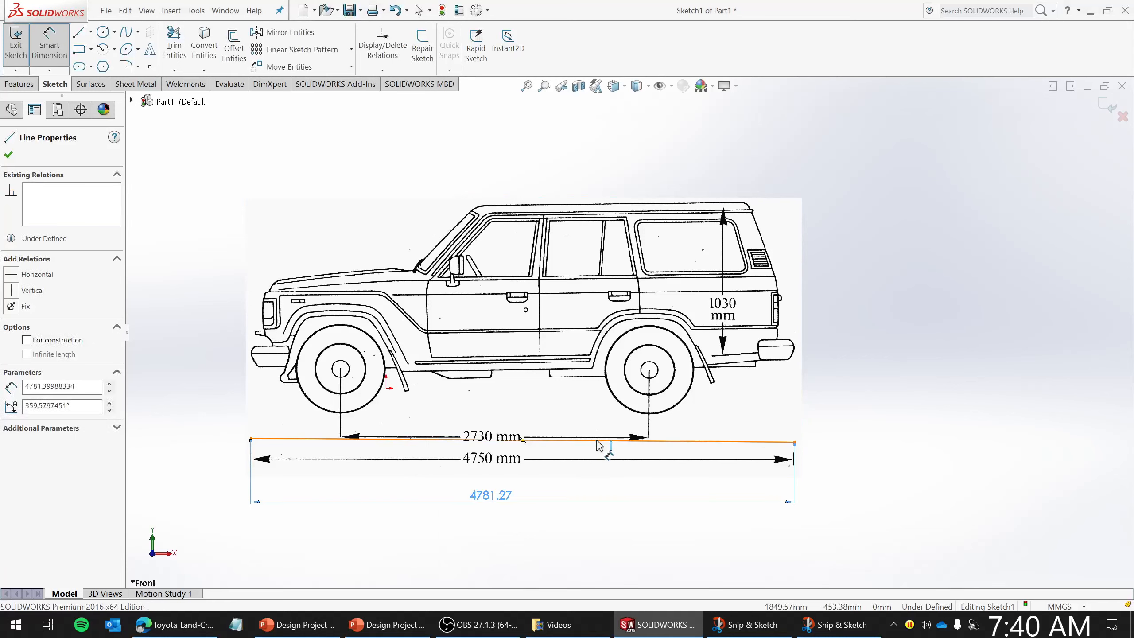
pyautogui.press('Delete')
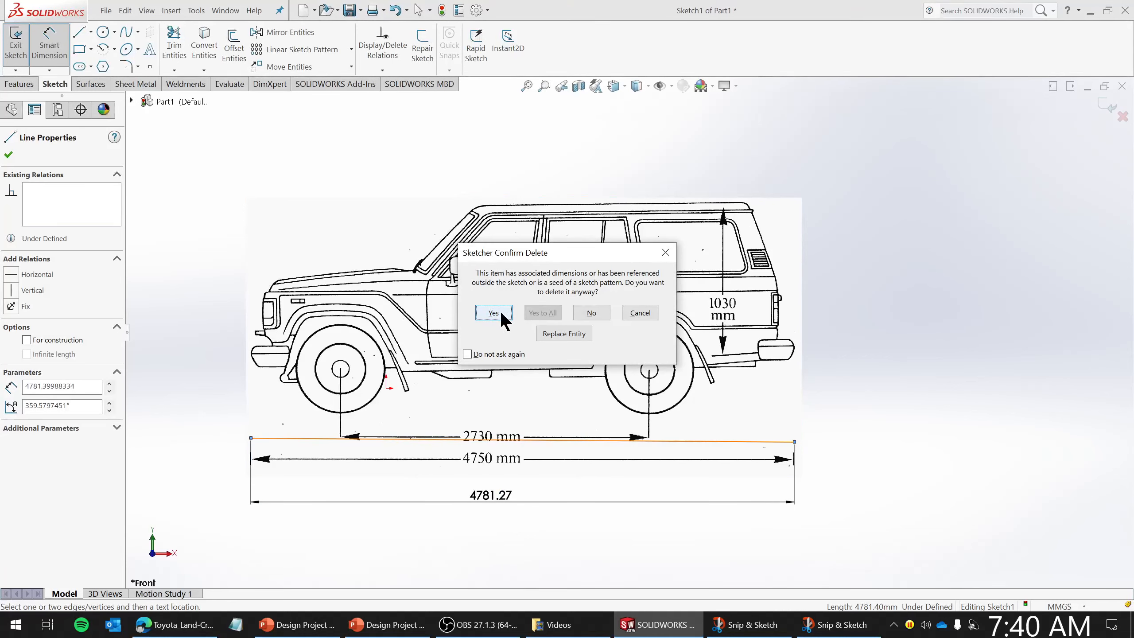
pyautogui.click(494, 312)
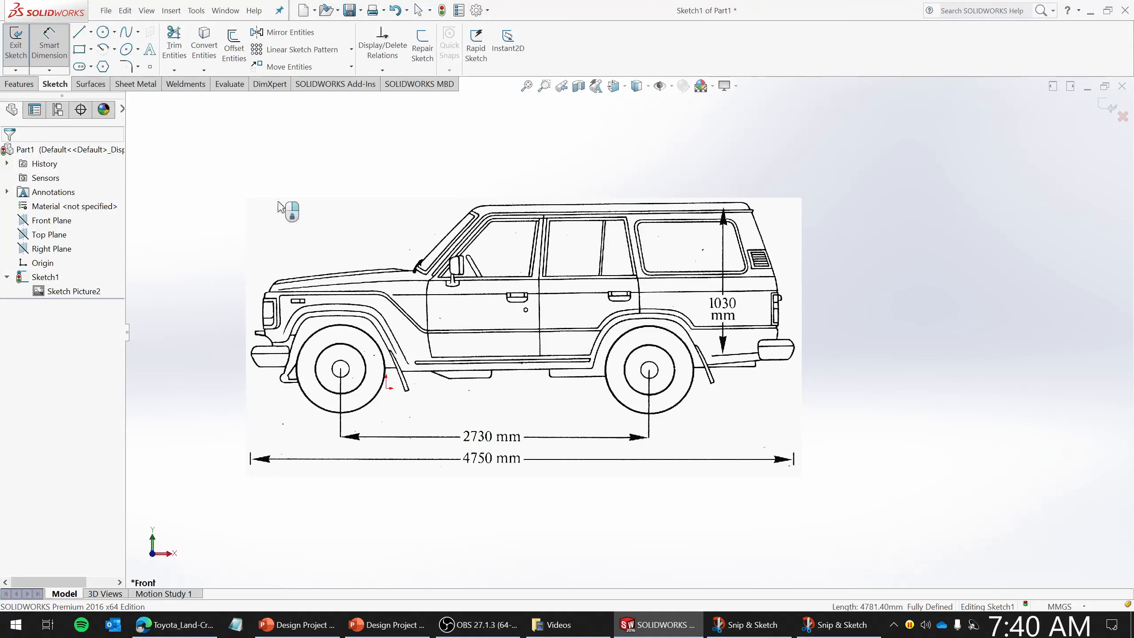
# - Trace the roof and rear end of the vehicle with connected lines from the windshield top down to the rear bumper
pyautogui.click(78, 33)
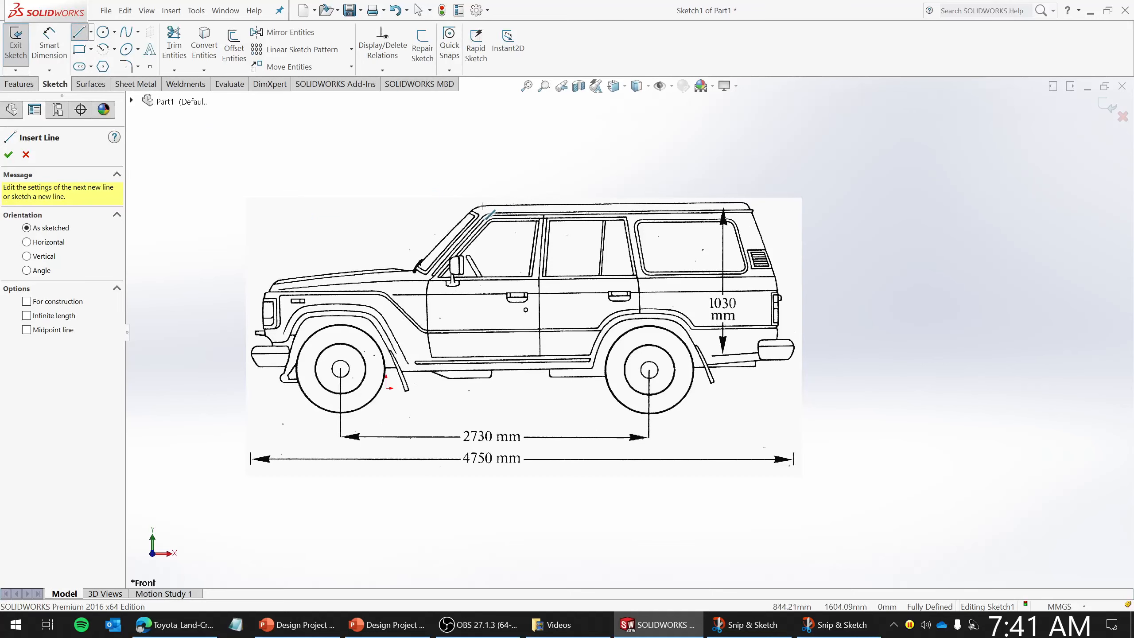
pyautogui.click(483, 205)
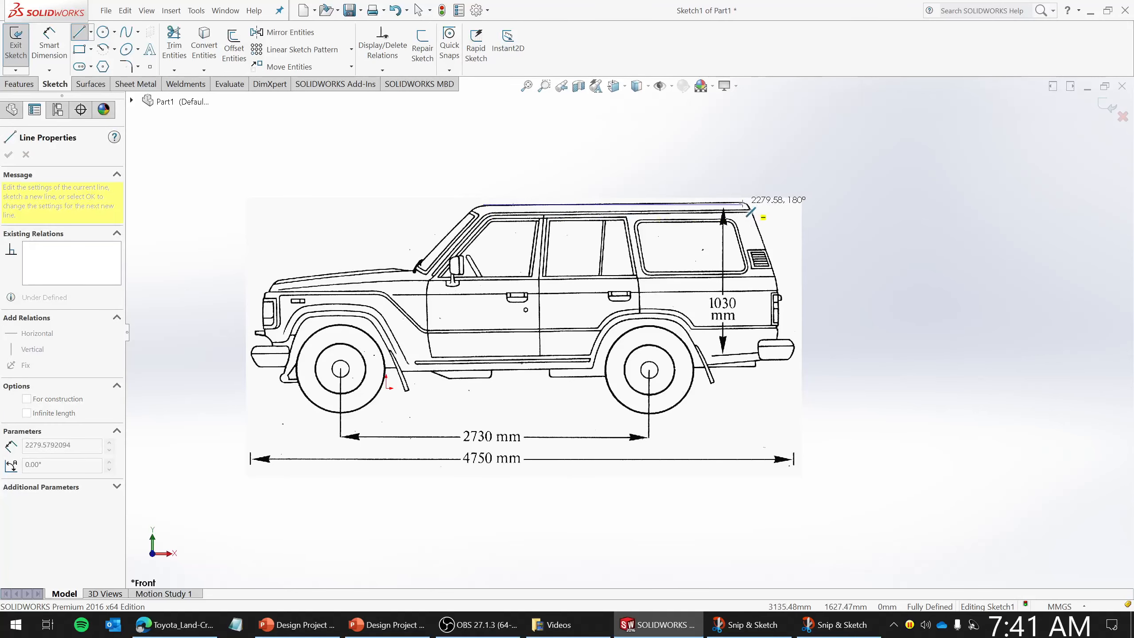
pyautogui.click(751, 204)
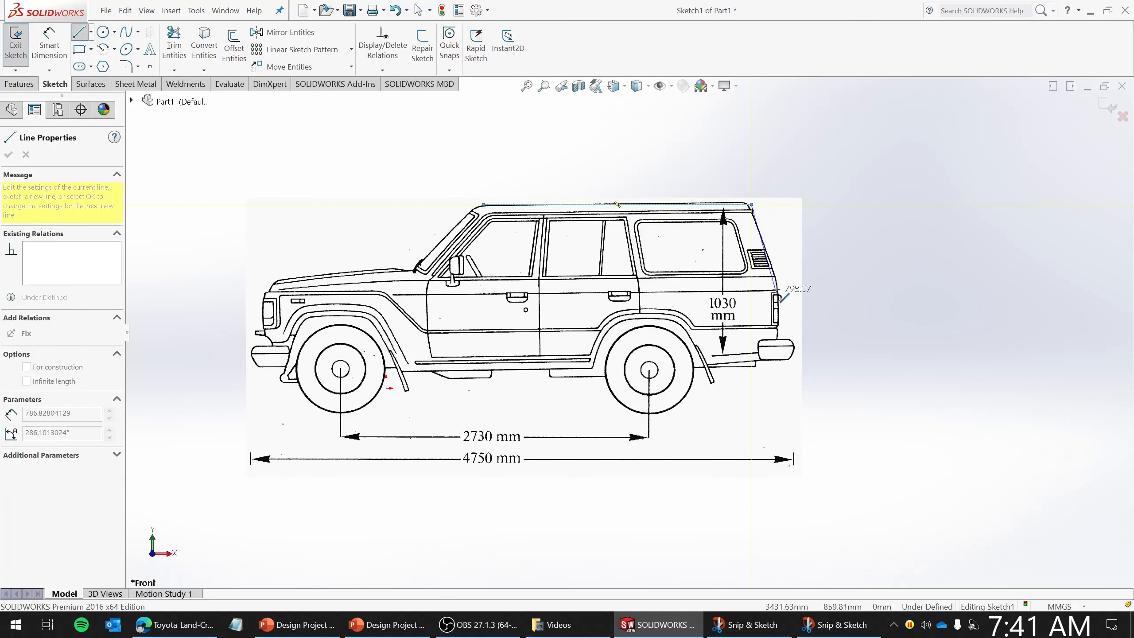
pyautogui.click(777, 286)
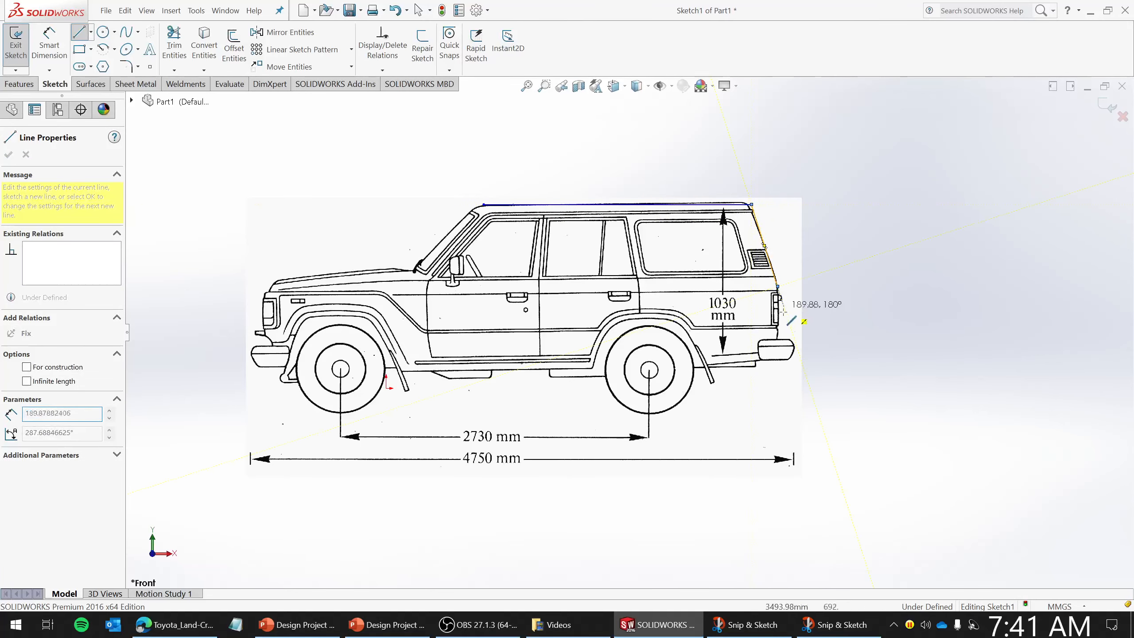
pyautogui.click(779, 338)
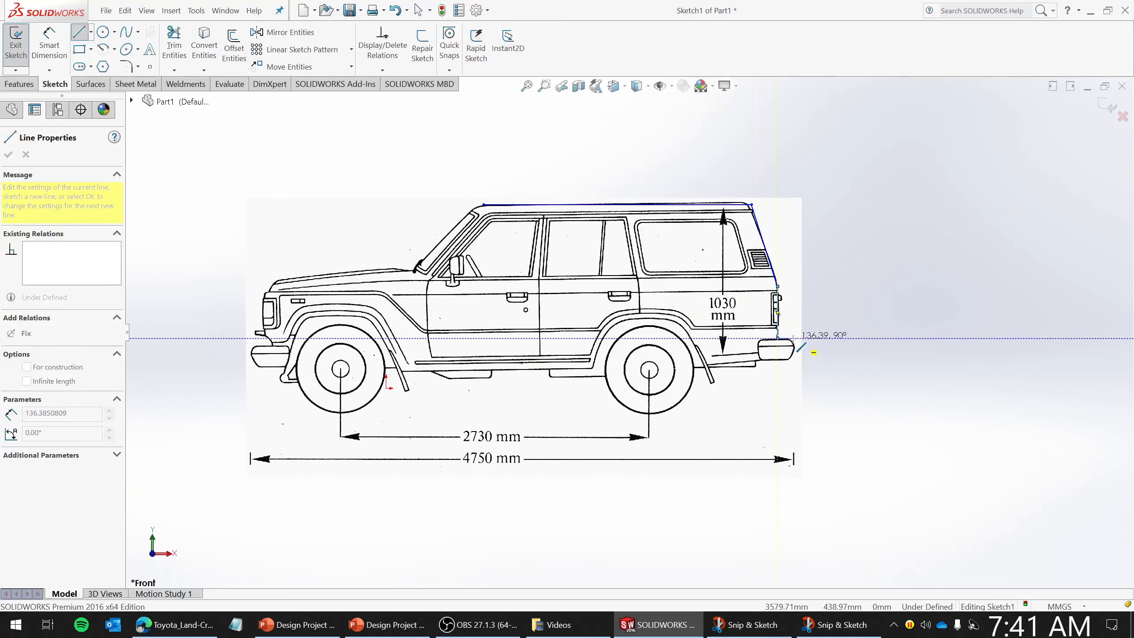
pyautogui.click(793, 338)
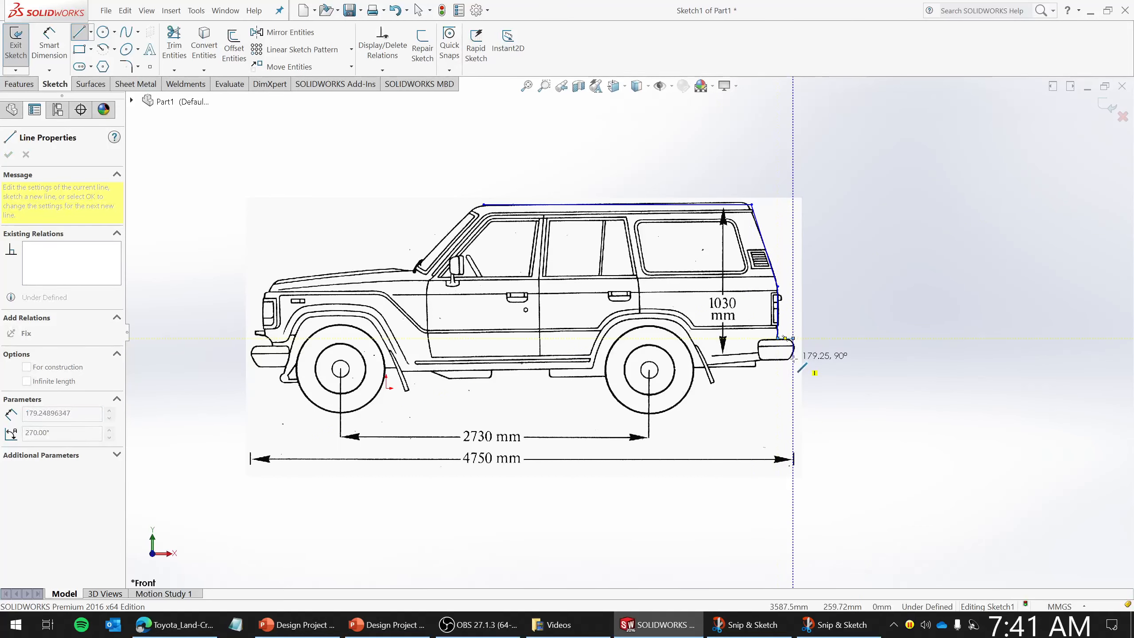
pyautogui.click(794, 359)
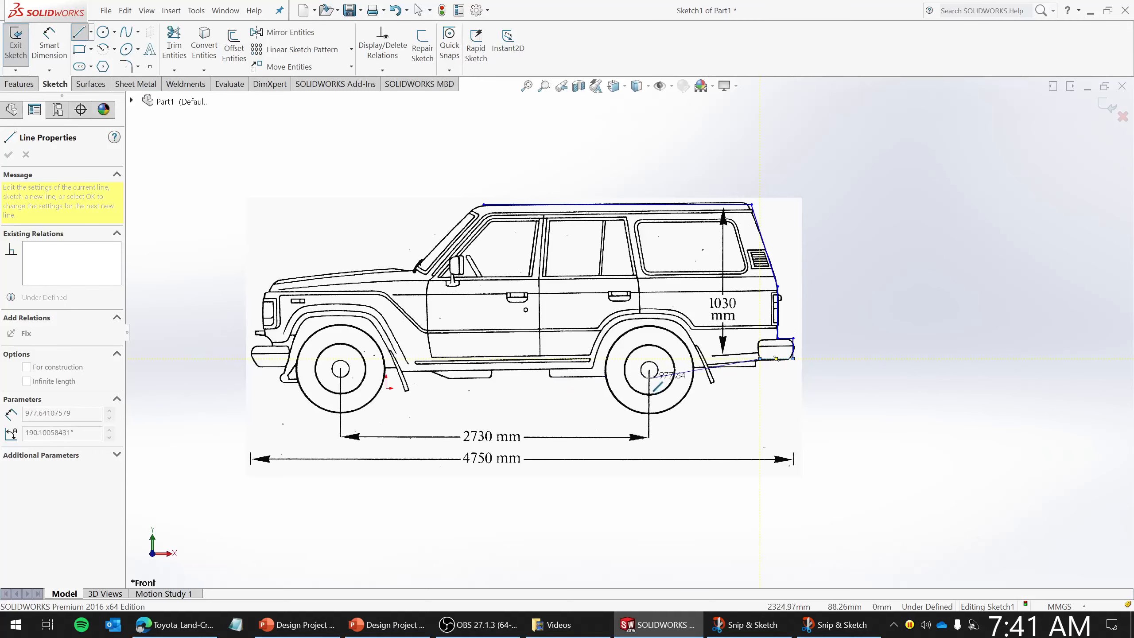
# - Continue the connected lines along the vehicle's underside, past both wheels, toward the front bumper
pyautogui.click(608, 376)
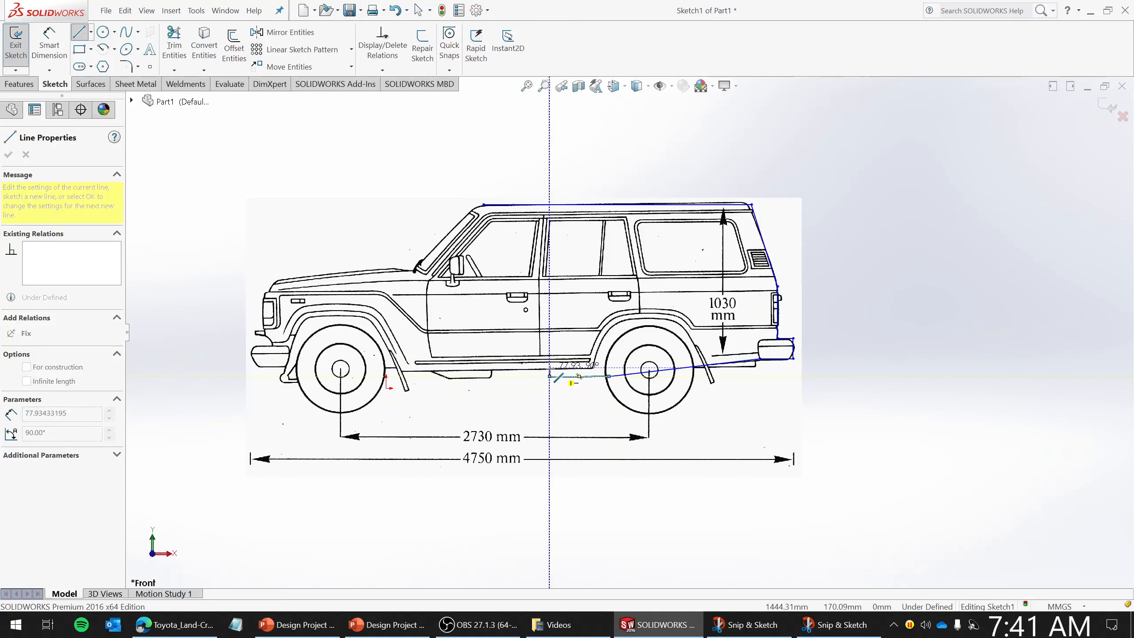
pyautogui.click(549, 376)
pyautogui.click(491, 367)
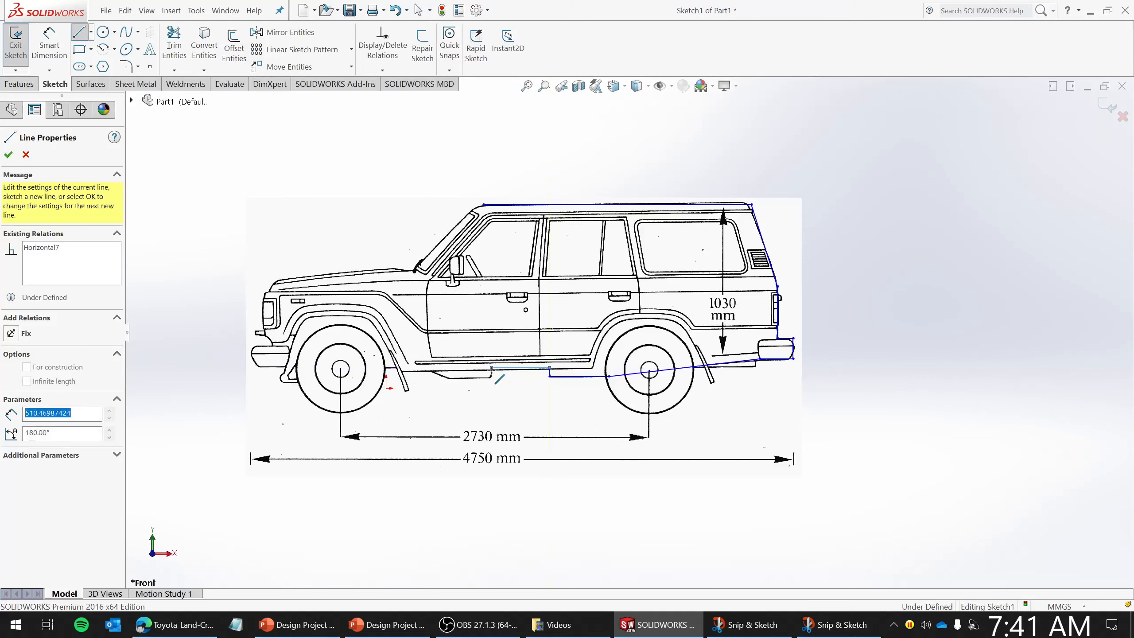
pyautogui.click(491, 376)
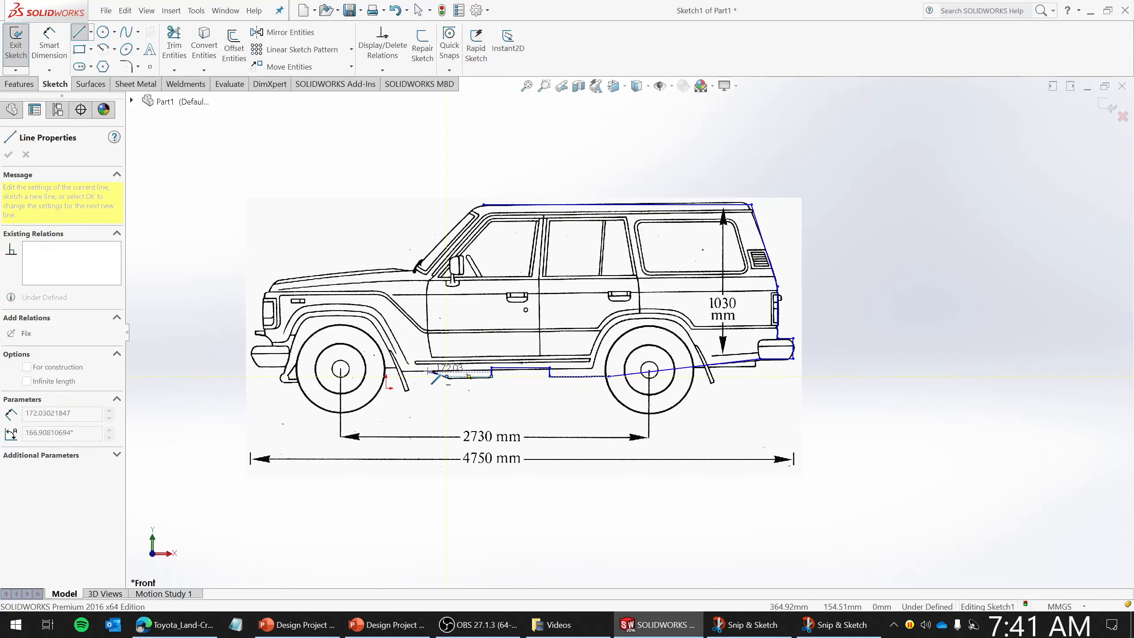
pyautogui.click(429, 372)
pyautogui.click(399, 371)
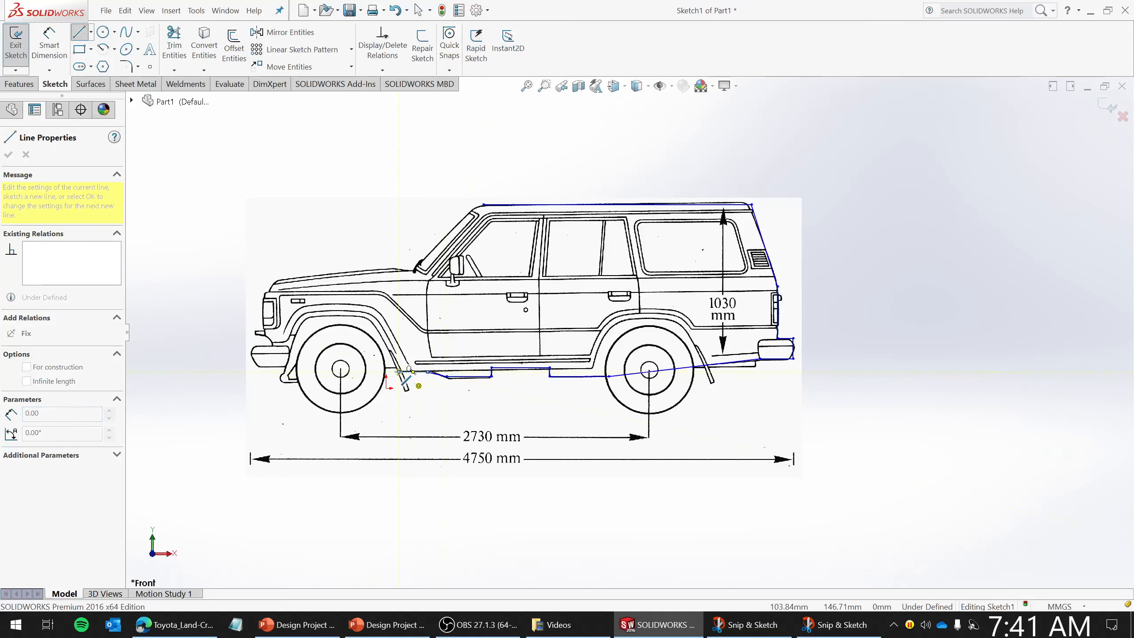
pyautogui.click(284, 383)
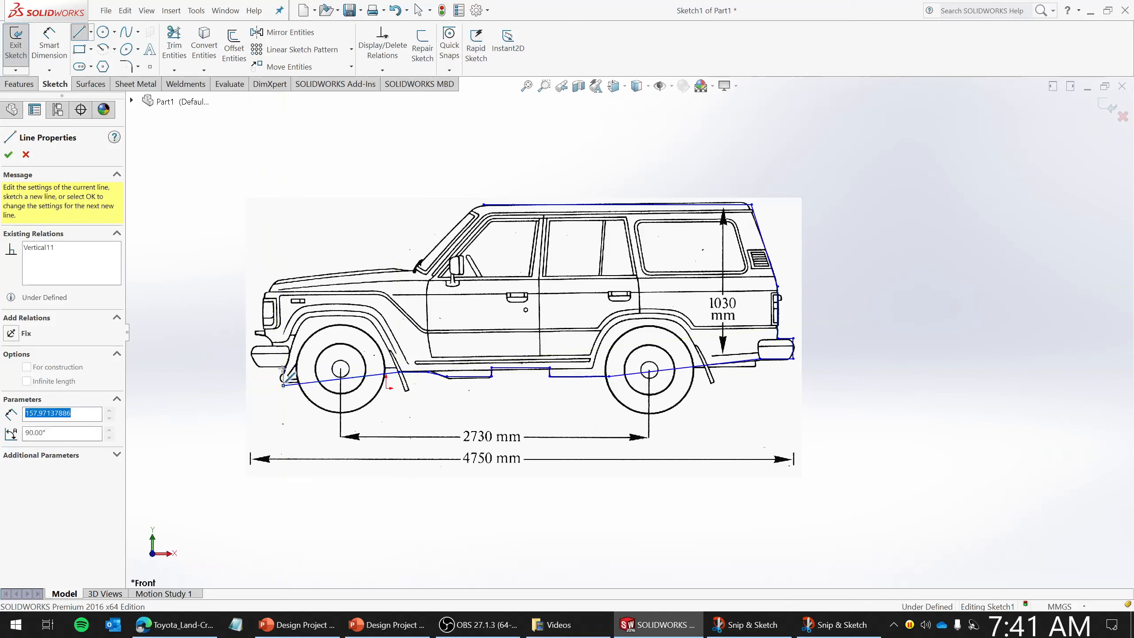
# - Trace the front bumper and grille up to the hood line, closing the body outline, and exit the line tool
pyautogui.click(257, 367)
pyautogui.click(253, 353)
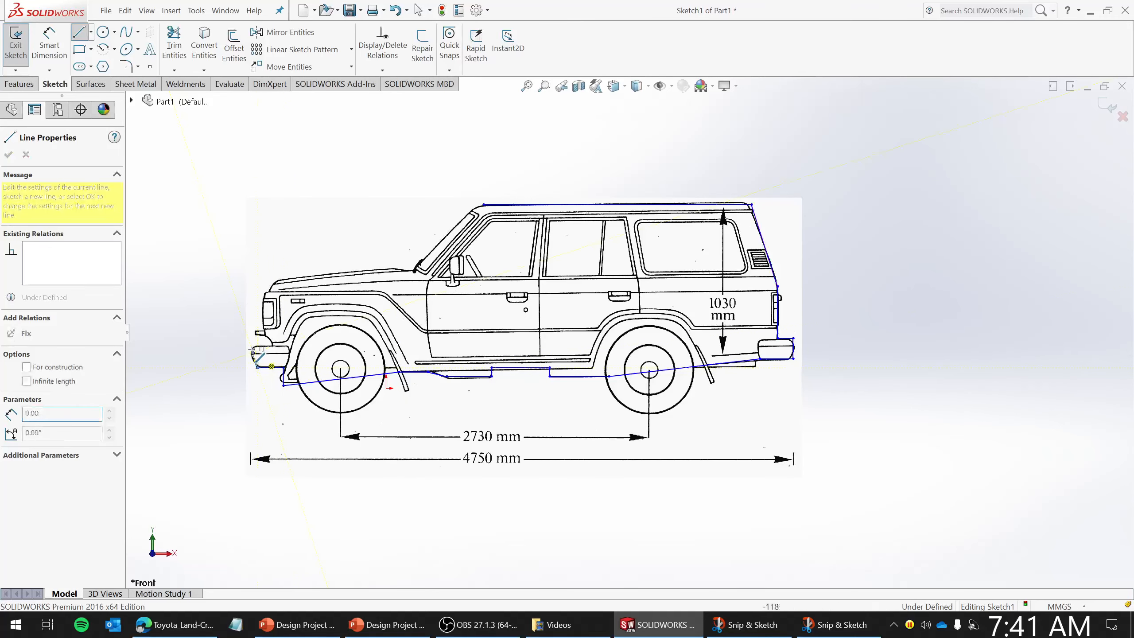
pyautogui.click(253, 342)
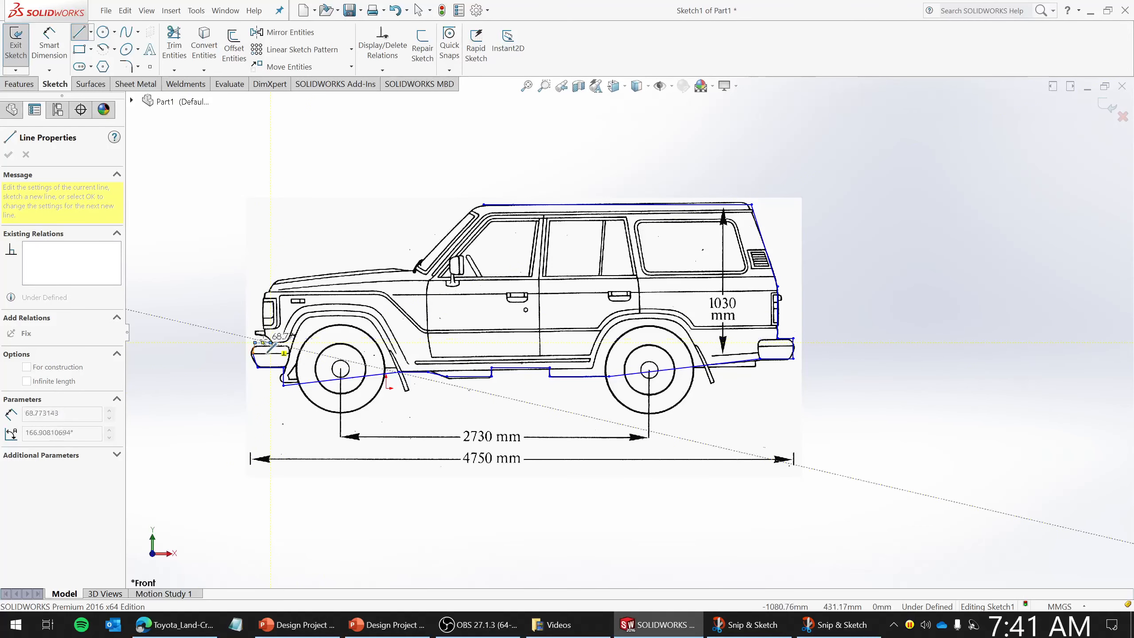
pyautogui.click(264, 339)
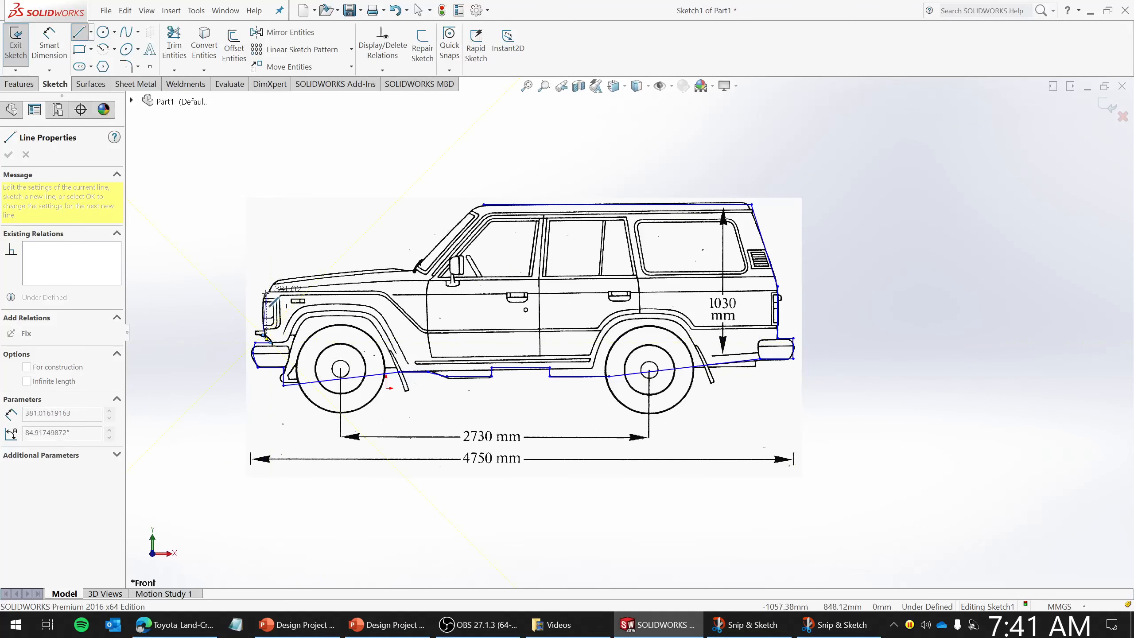
pyautogui.click(264, 295)
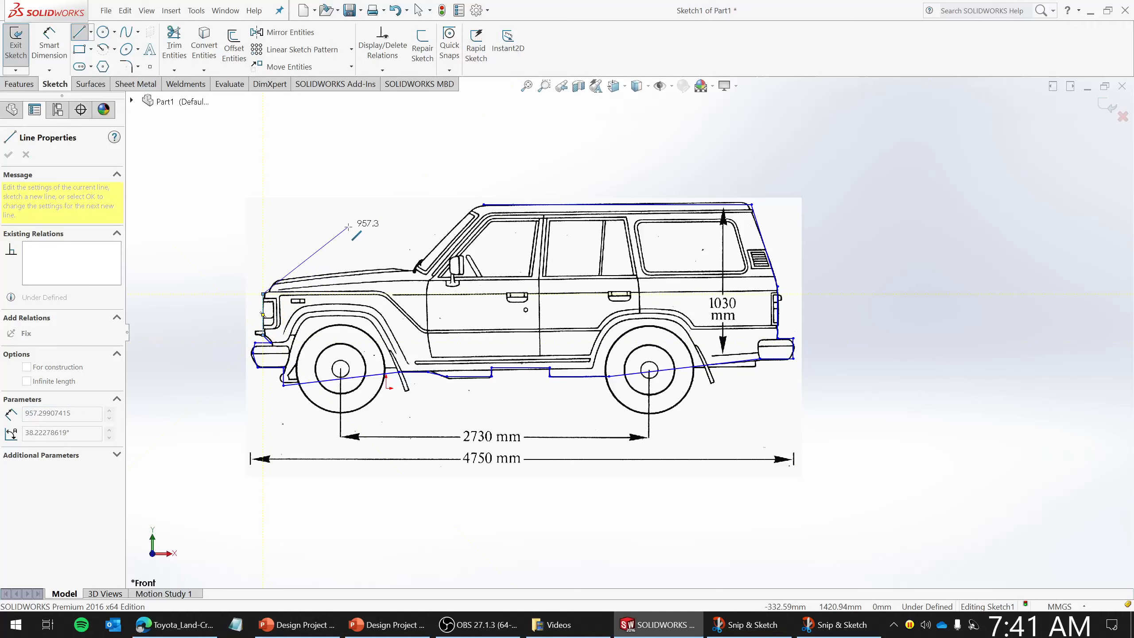
pyautogui.press('Escape')
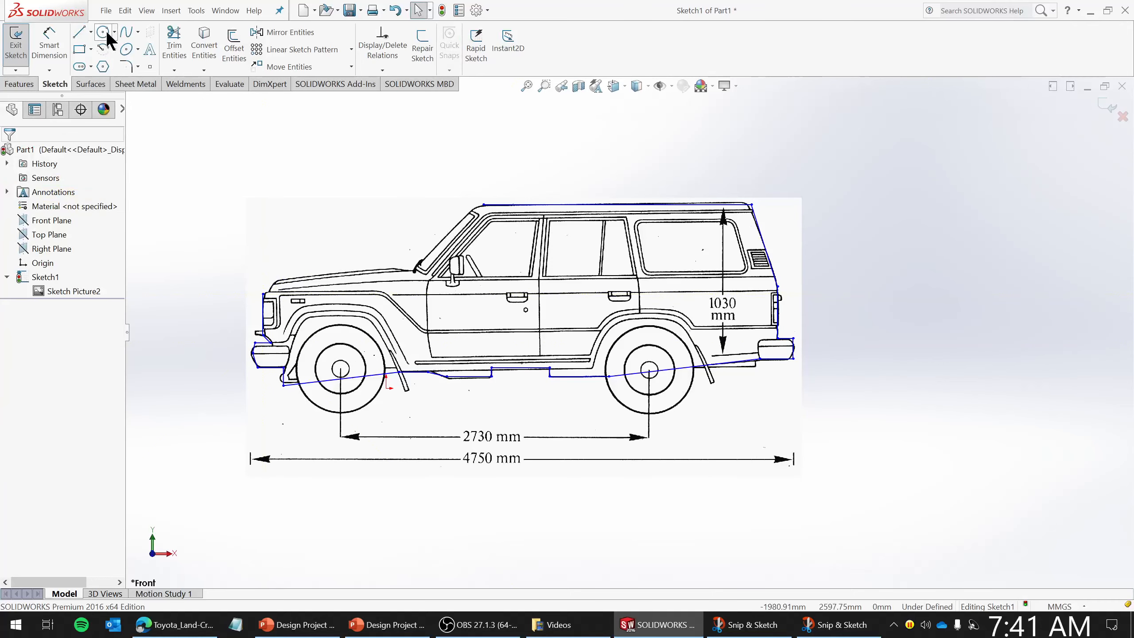
# - Draw a spline along the hood from its front edge above the grille to the windshield base
pyautogui.click(129, 31)
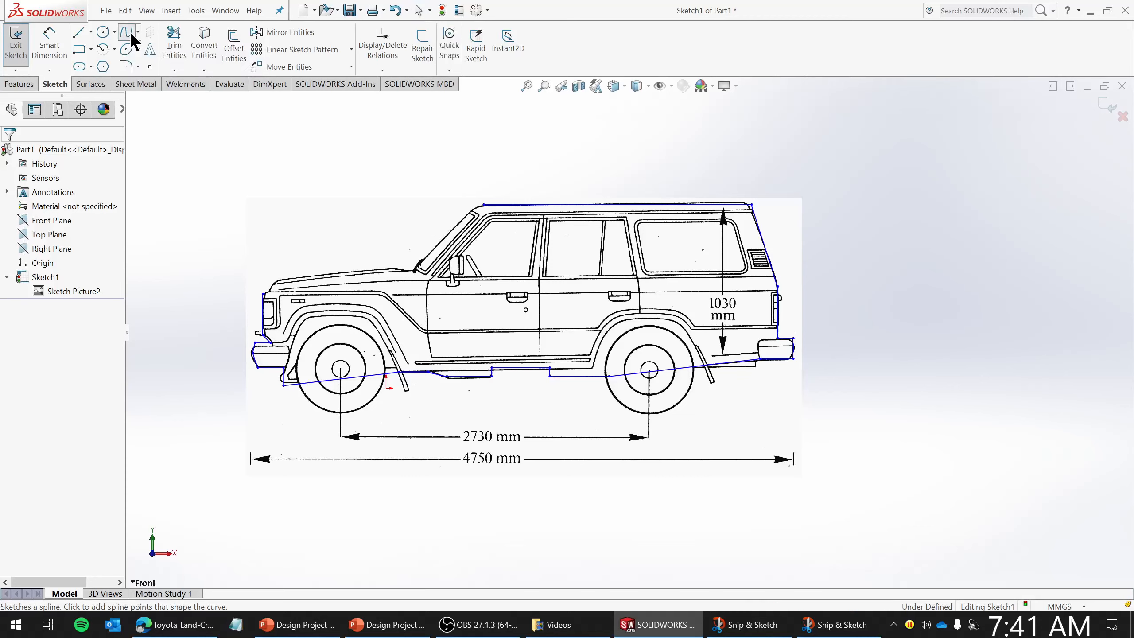
pyautogui.click(263, 293)
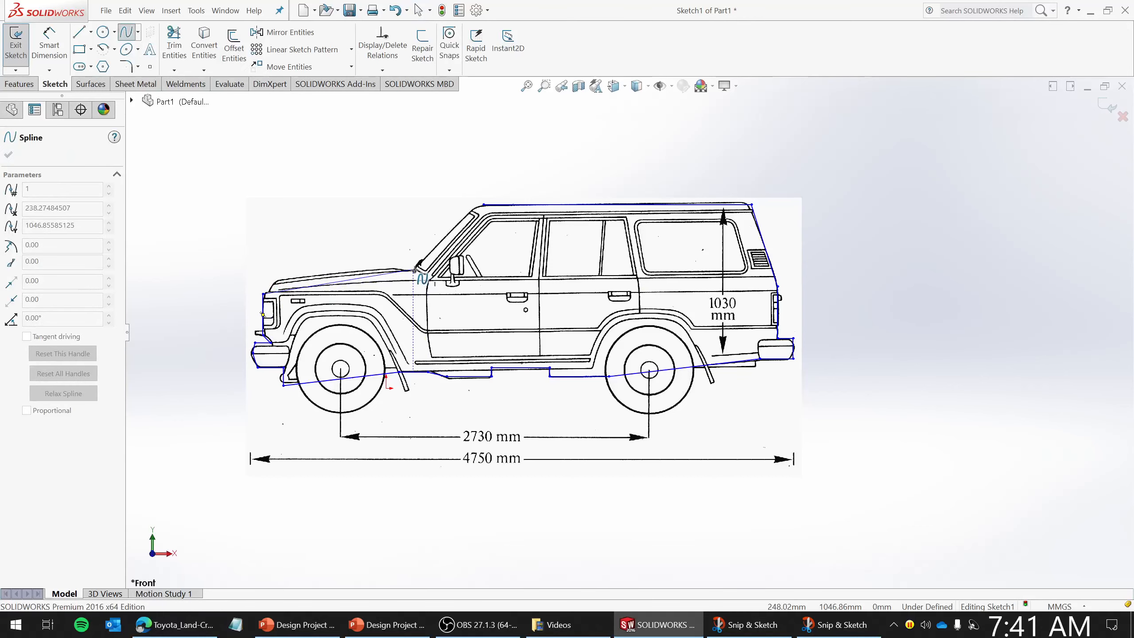
pyautogui.click(414, 270)
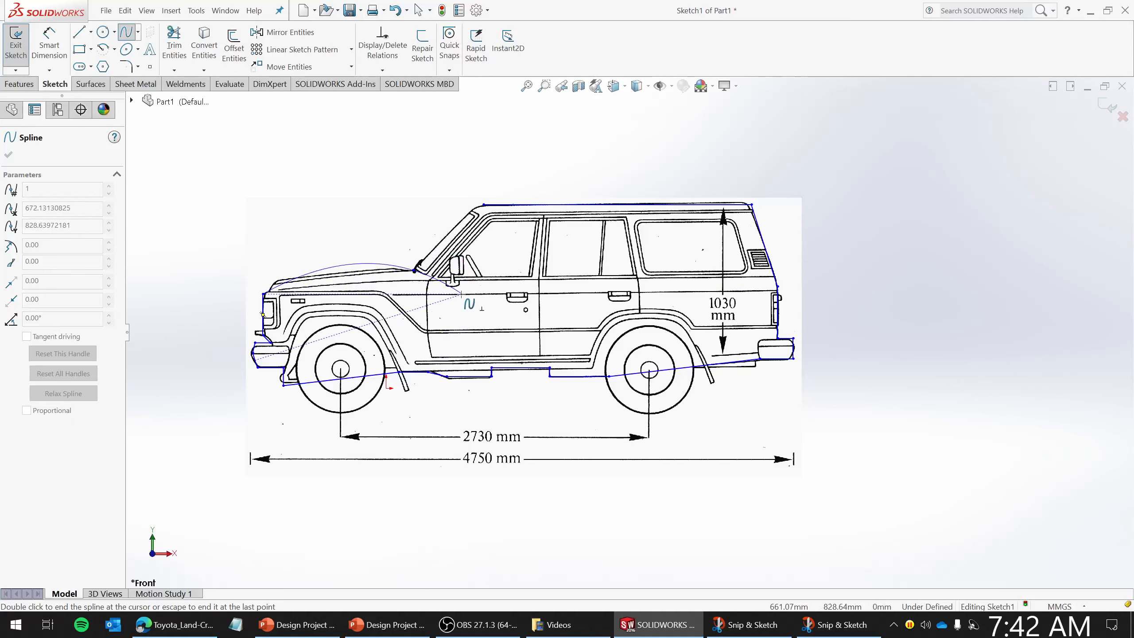
pyautogui.press('Escape')
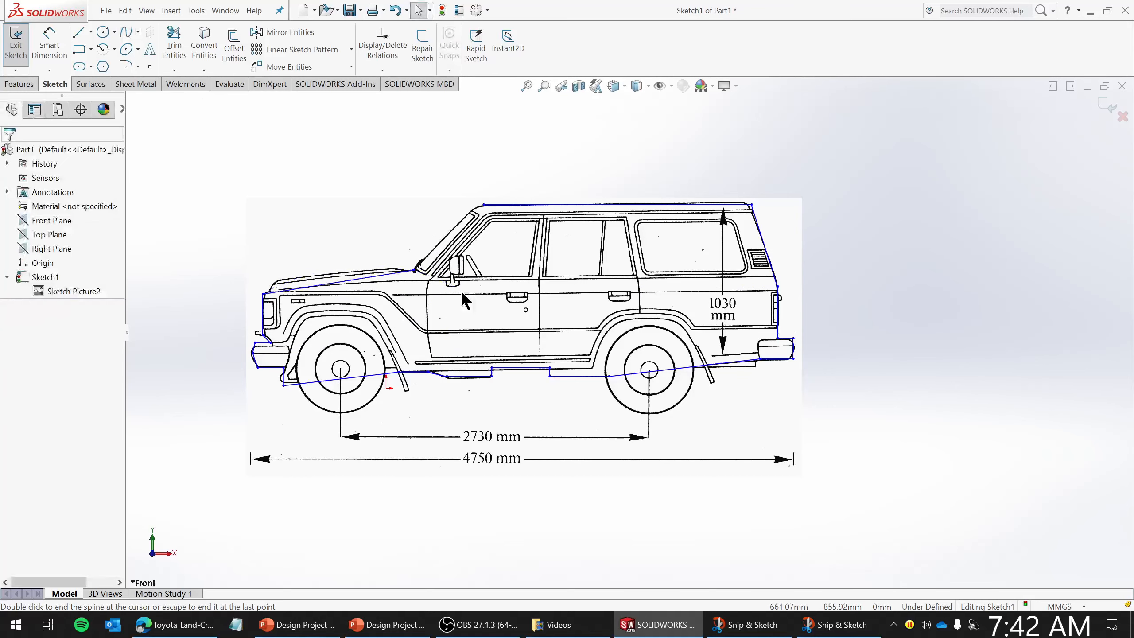
# - Reshape the hood spline by moving its control point so it follows the hood's curve
pyautogui.click(348, 287)
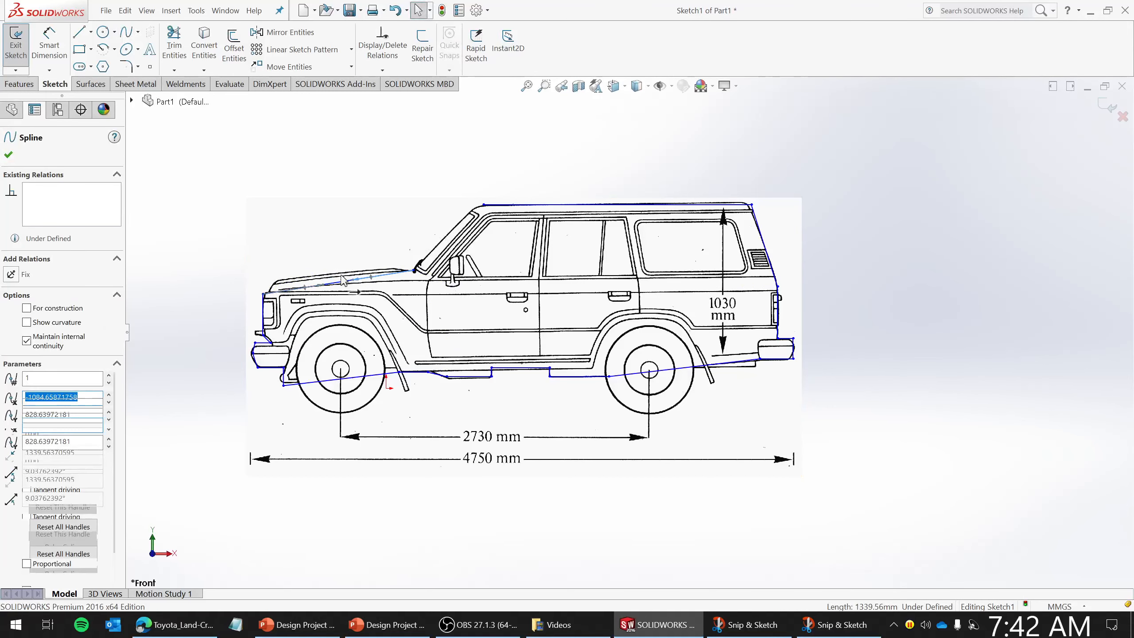
pyautogui.click(360, 279)
pyautogui.moveTo(359, 280); pyautogui.dragTo(306, 269)
pyautogui.click(307, 278)
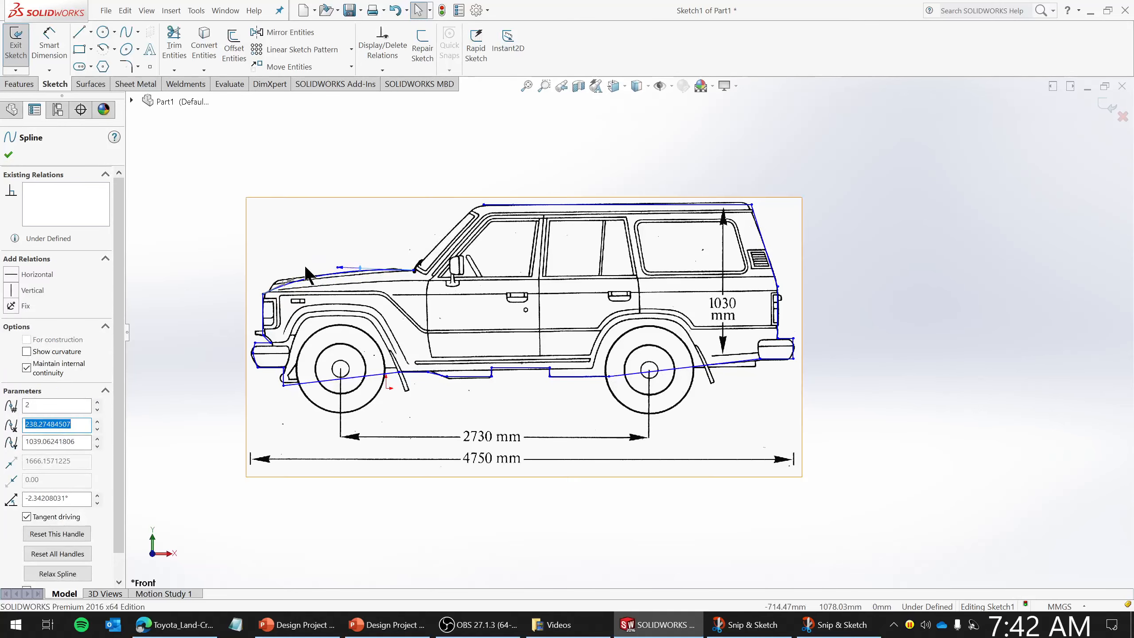
pyautogui.press('Escape')
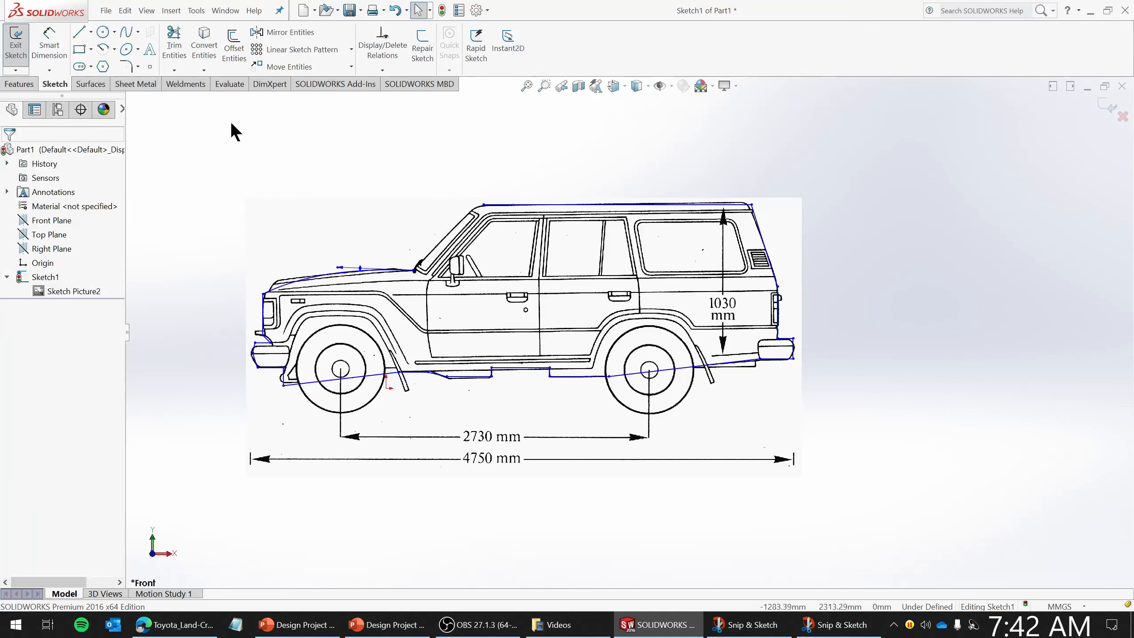
# - Draw a line from the windshield base up along the windshield, extending past the roof
pyautogui.click(79, 34)
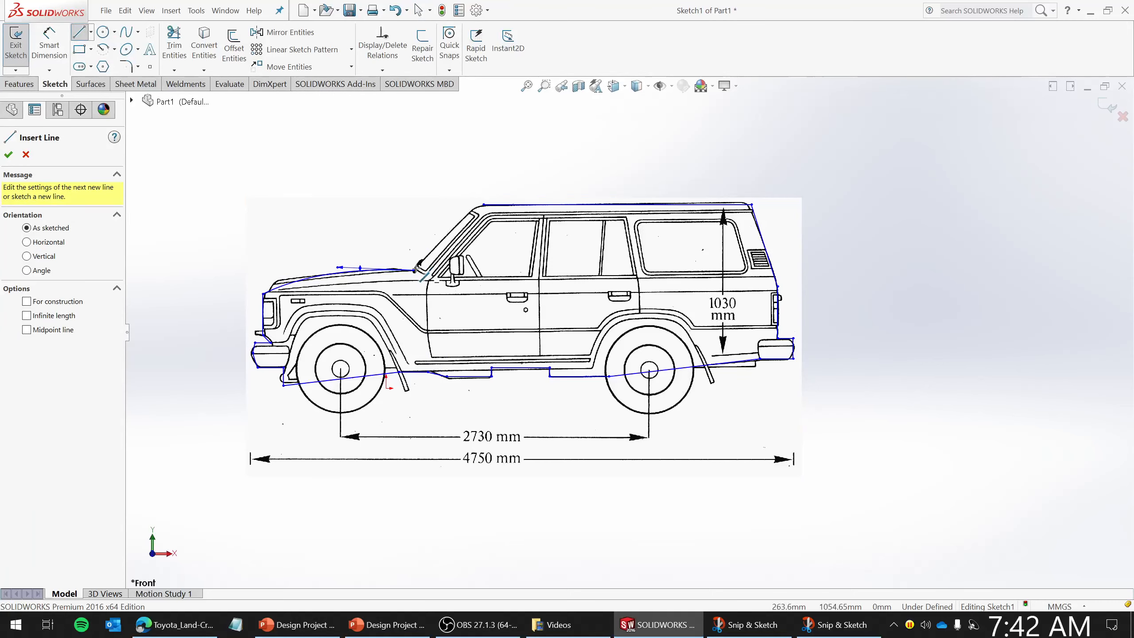
pyautogui.click(414, 269)
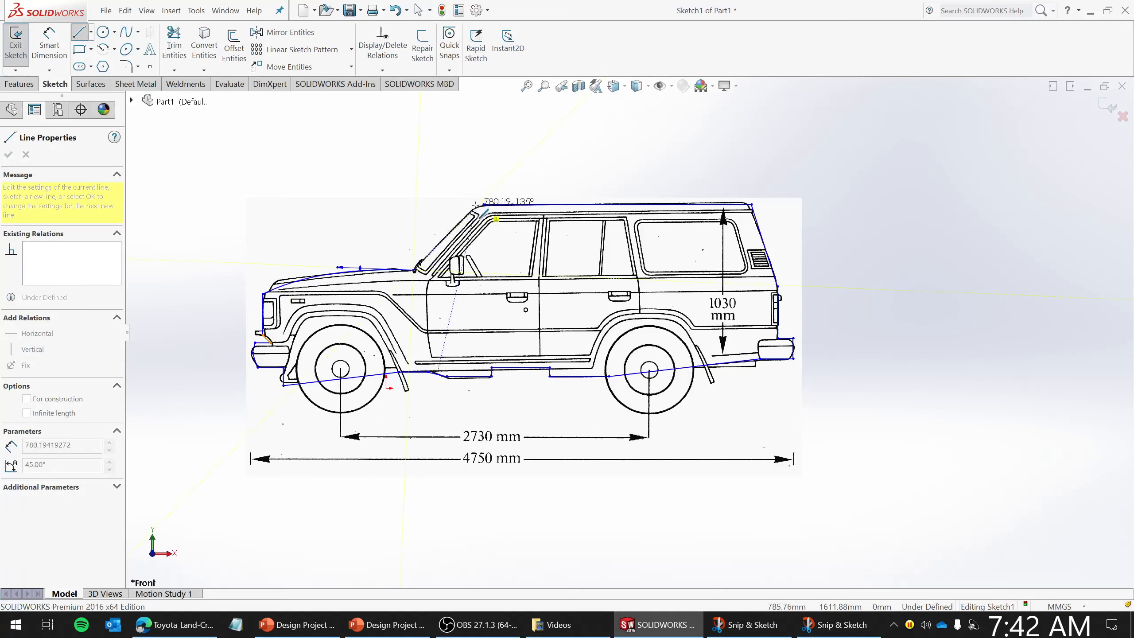
pyautogui.click(505, 175)
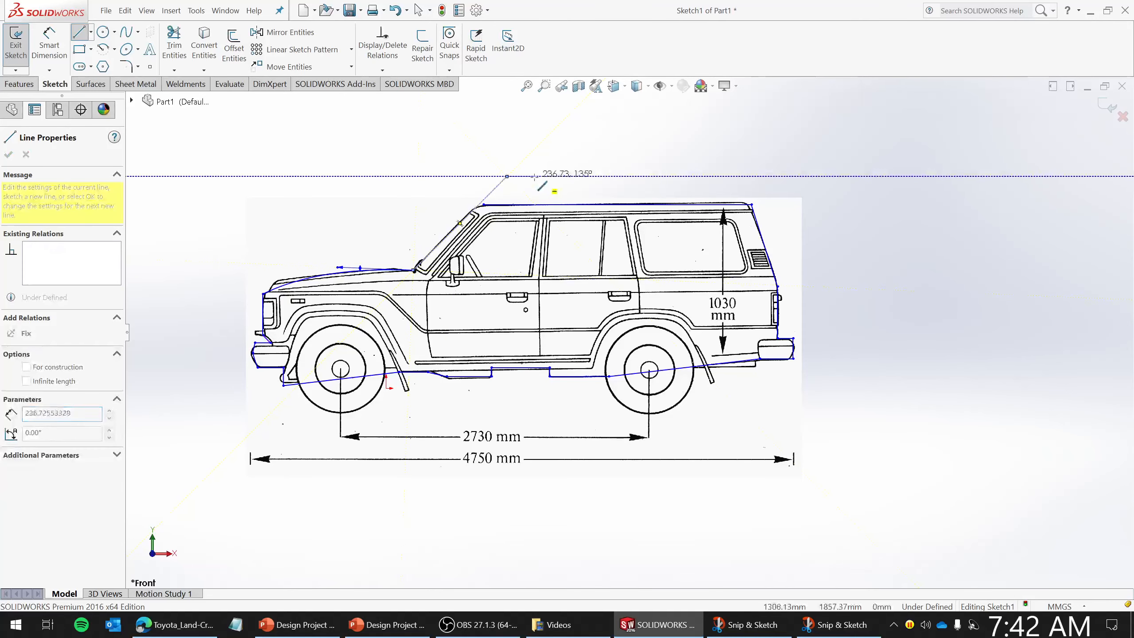
pyautogui.press('Escape')
pyautogui.click(77, 34)
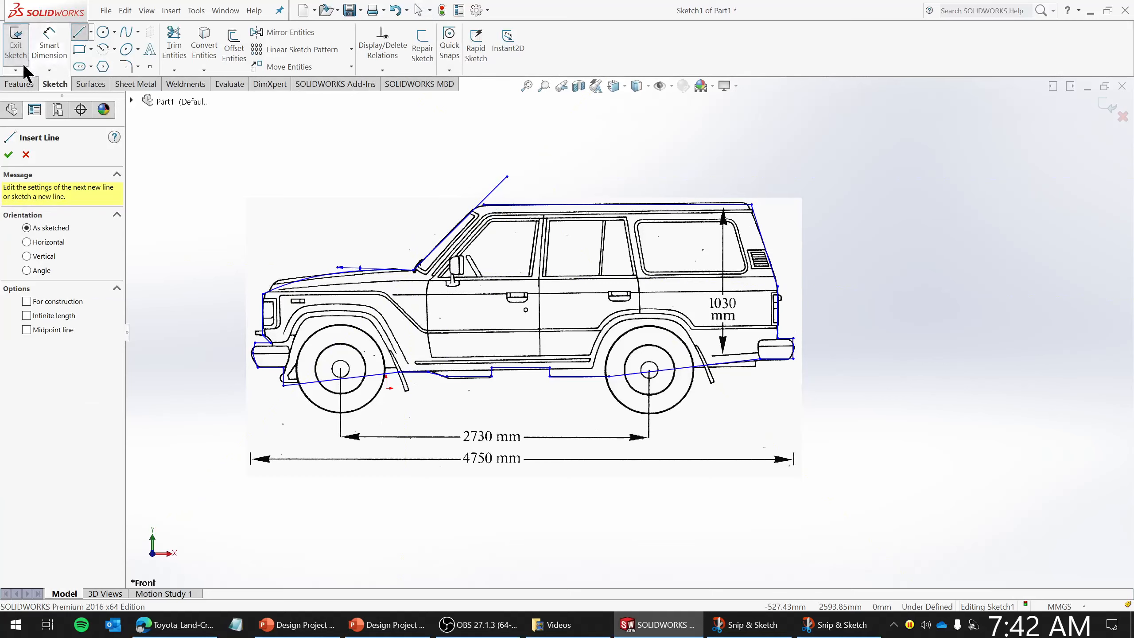
# - Trim away the existing roof line with the power trim tool
pyautogui.click(174, 45)
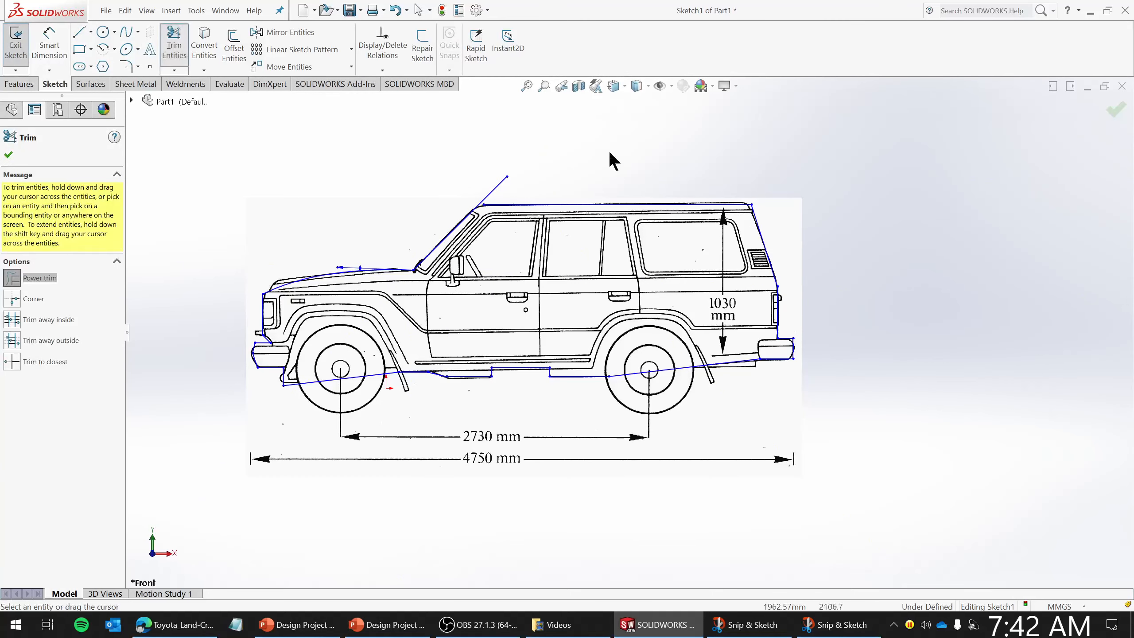
pyautogui.click(608, 204)
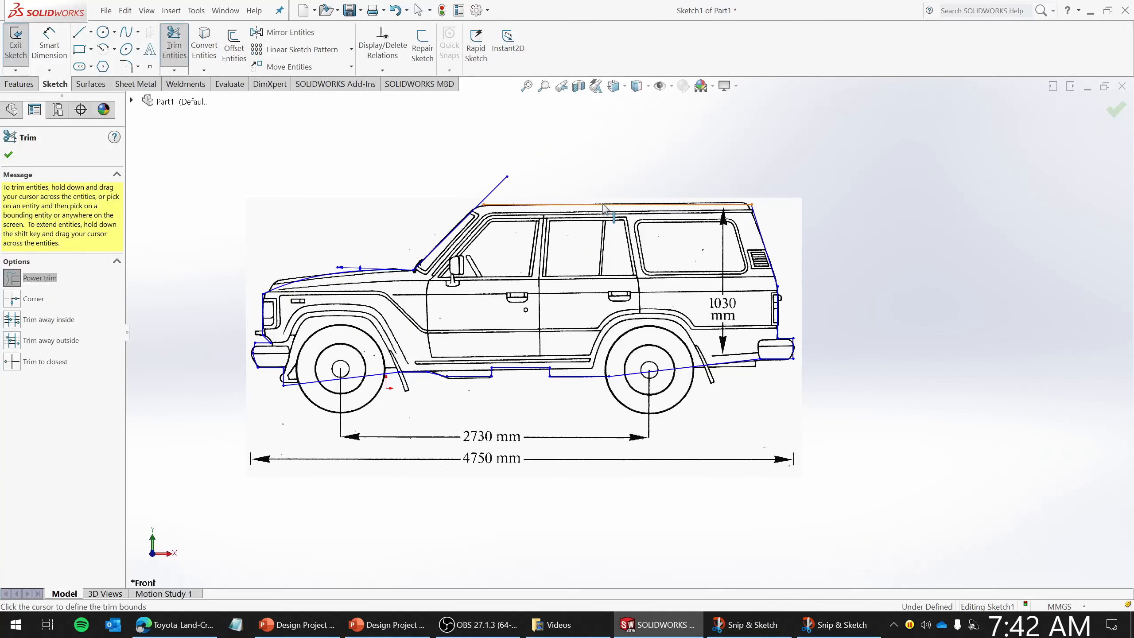
pyautogui.click(671, 159)
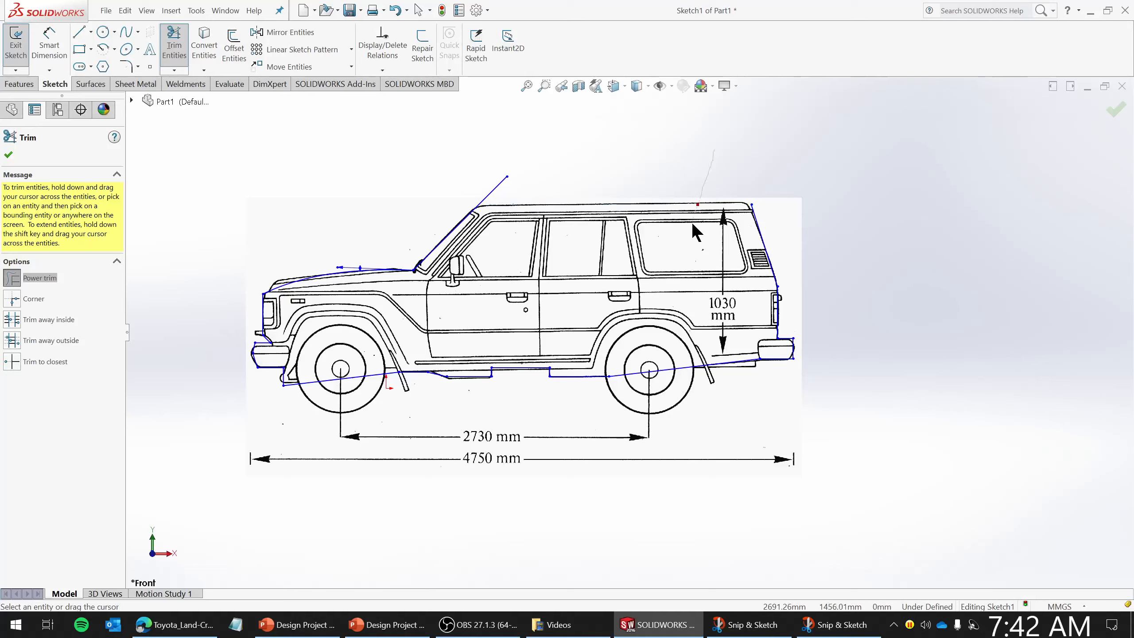
# - Redraw the roof as a horizontal line from the rear top corner forward past the windshield line
pyautogui.click(79, 32)
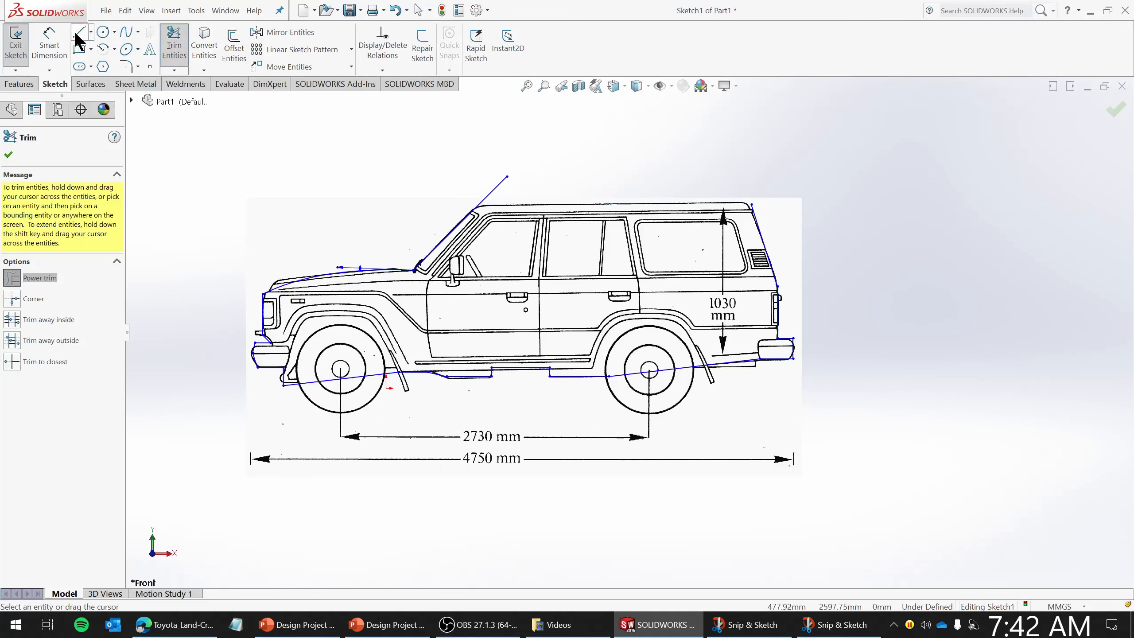
pyautogui.click(752, 204)
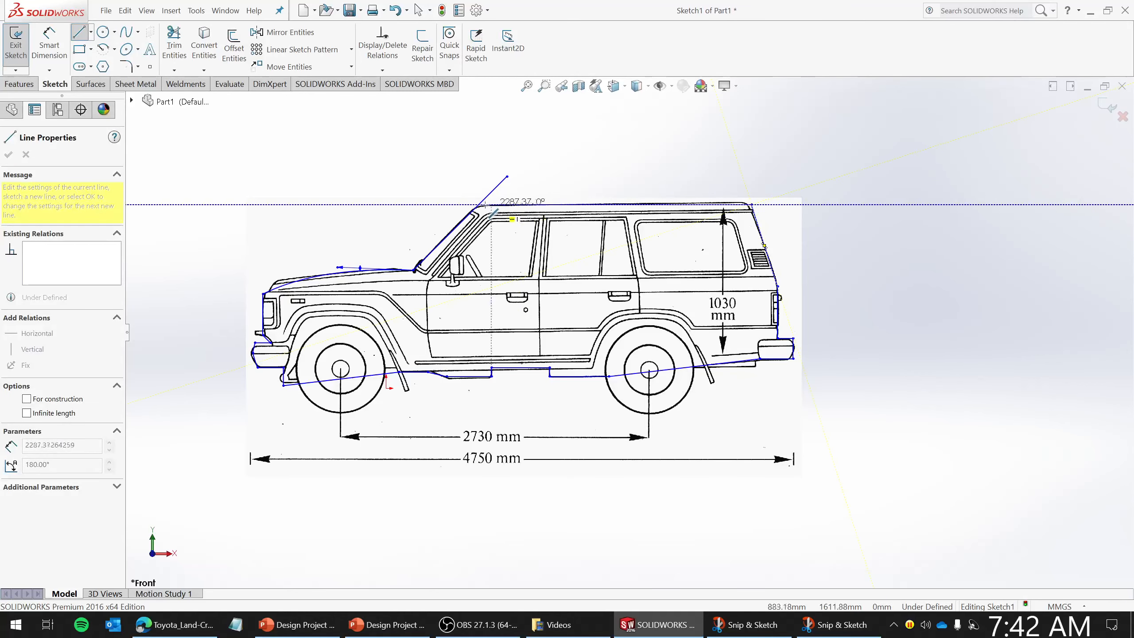
pyautogui.click(431, 205)
pyautogui.press('Escape')
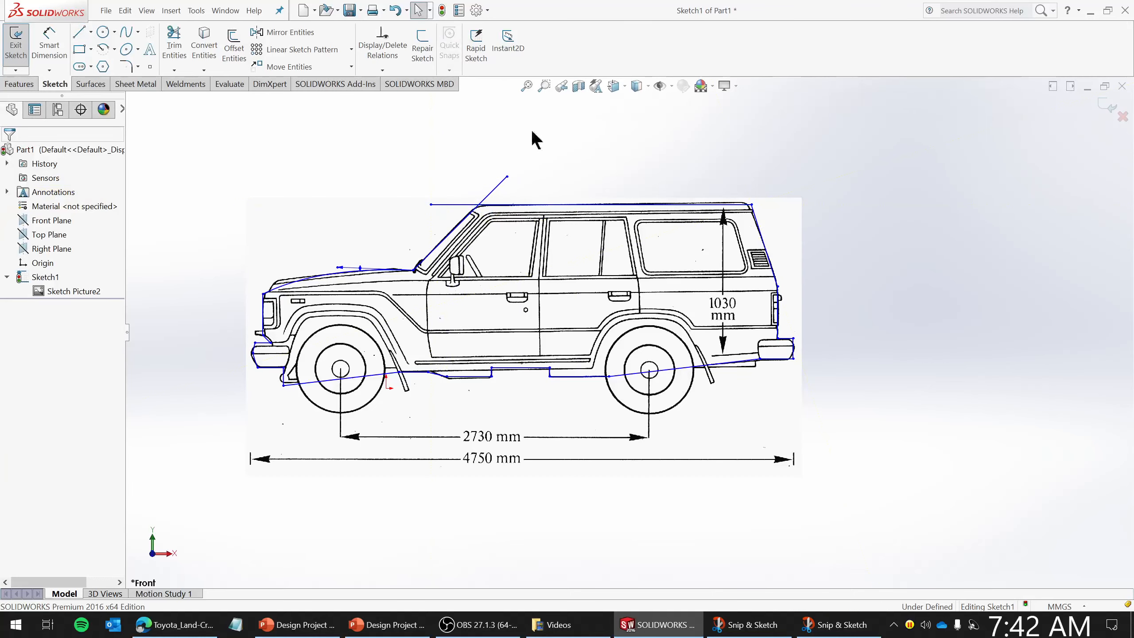
# - Trim the overhanging ends of the windshield and roof lines where they cross
pyautogui.click(174, 41)
pyautogui.moveTo(563, 202)
pyautogui.mouseDown()
pyautogui.moveTo(470, 188)
pyautogui.moveTo(451, 212)
pyautogui.mouseUp()
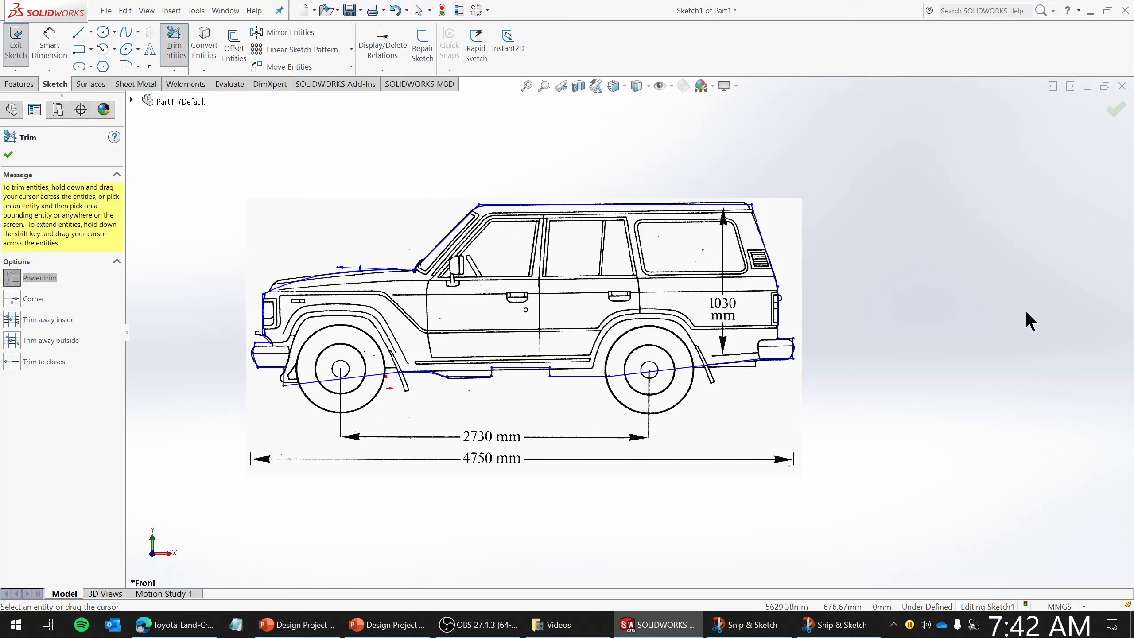
# - Draw a circle around the front wheel, centred on its hub, radius about 383 mm
pyautogui.click(103, 32)
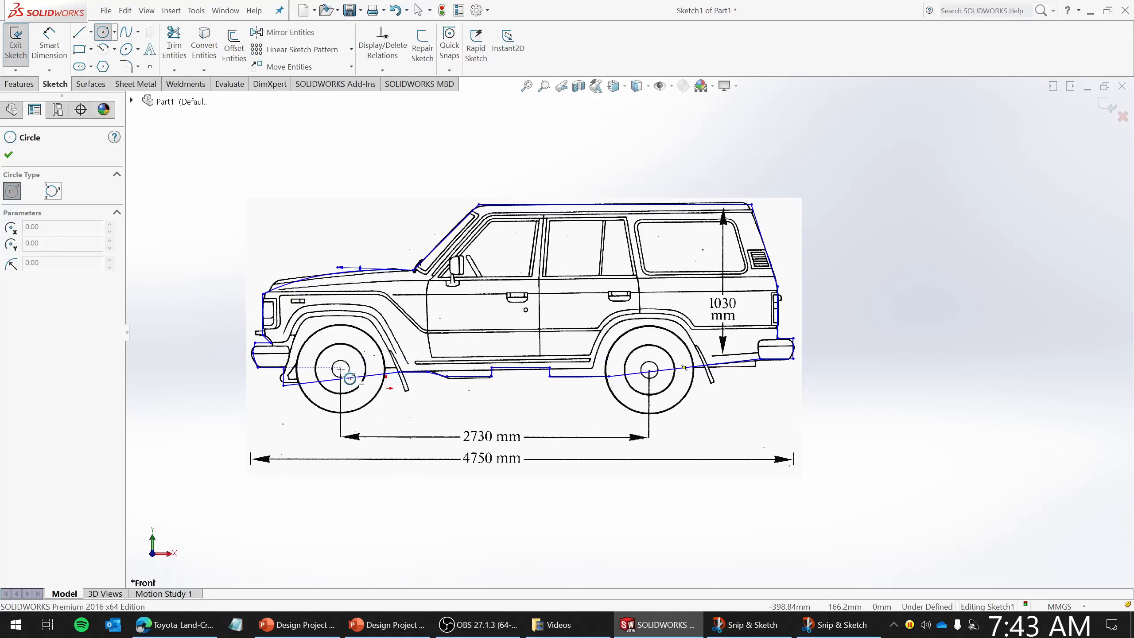
pyautogui.click(340, 369)
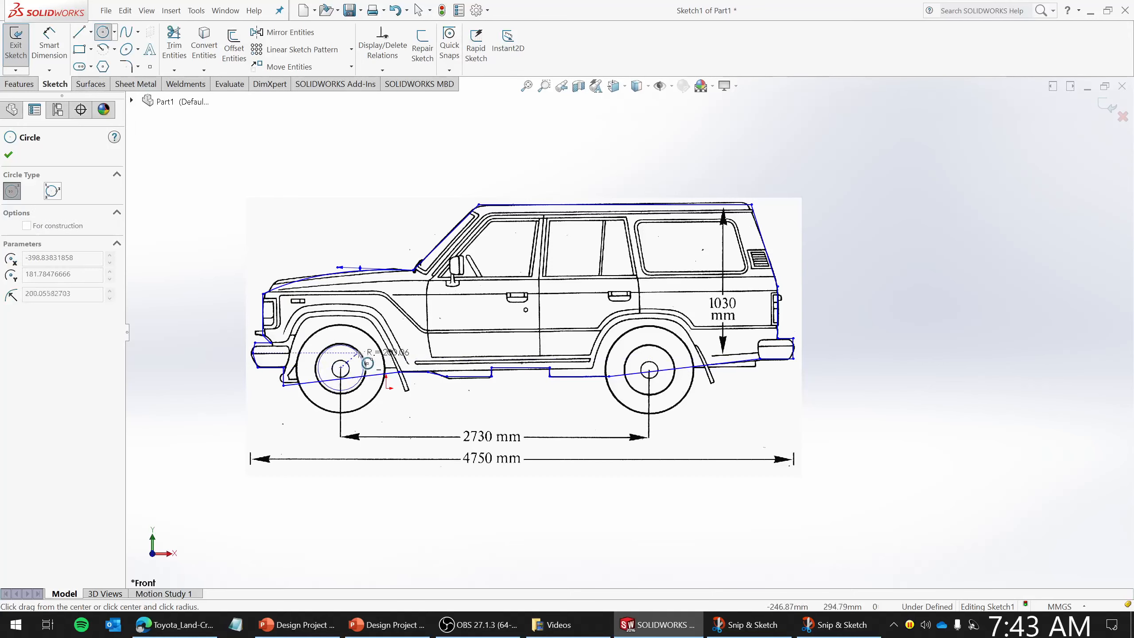
pyautogui.click(379, 343)
pyautogui.press('Escape')
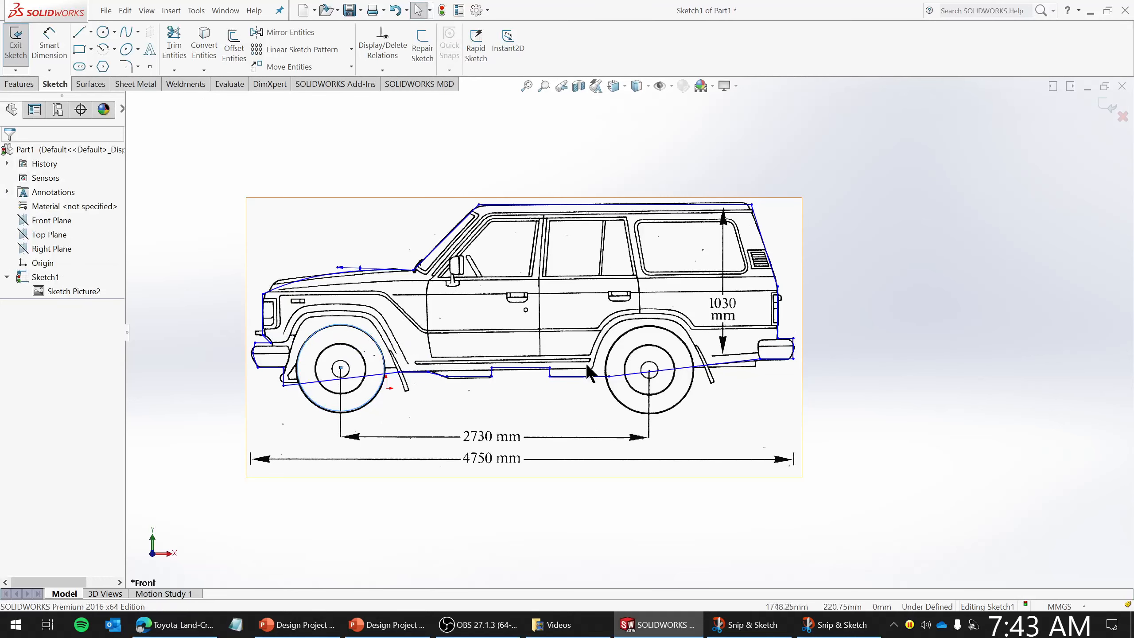
# - Draw a circle around the rear wheel, centred on its hub, radius about 406 mm
pyautogui.click(102, 31)
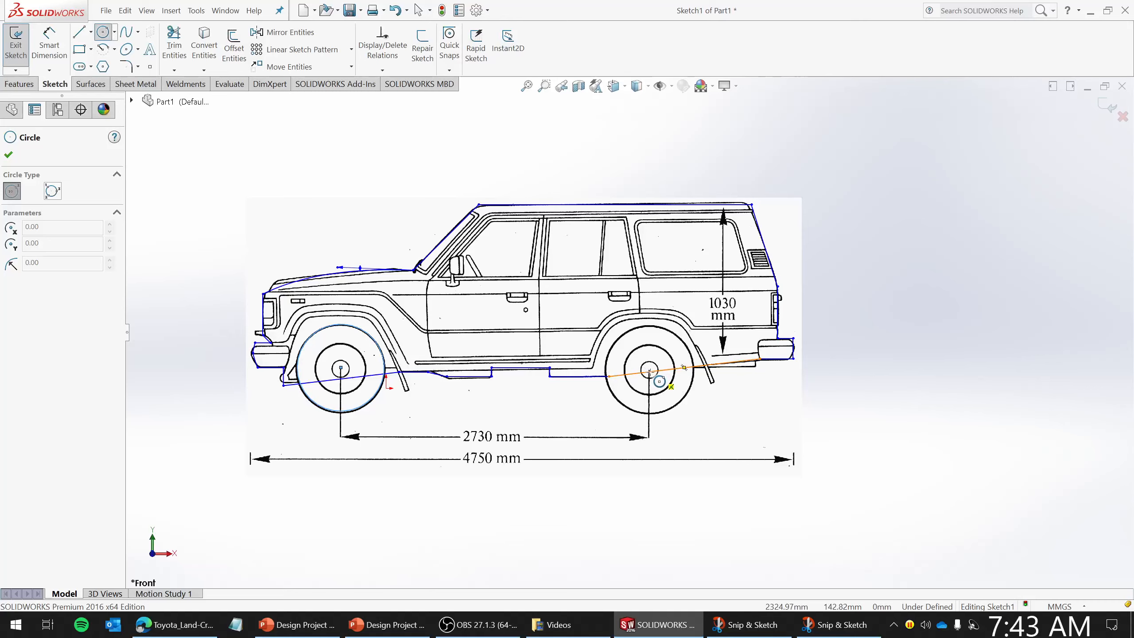
pyautogui.click(649, 371)
pyautogui.click(683, 341)
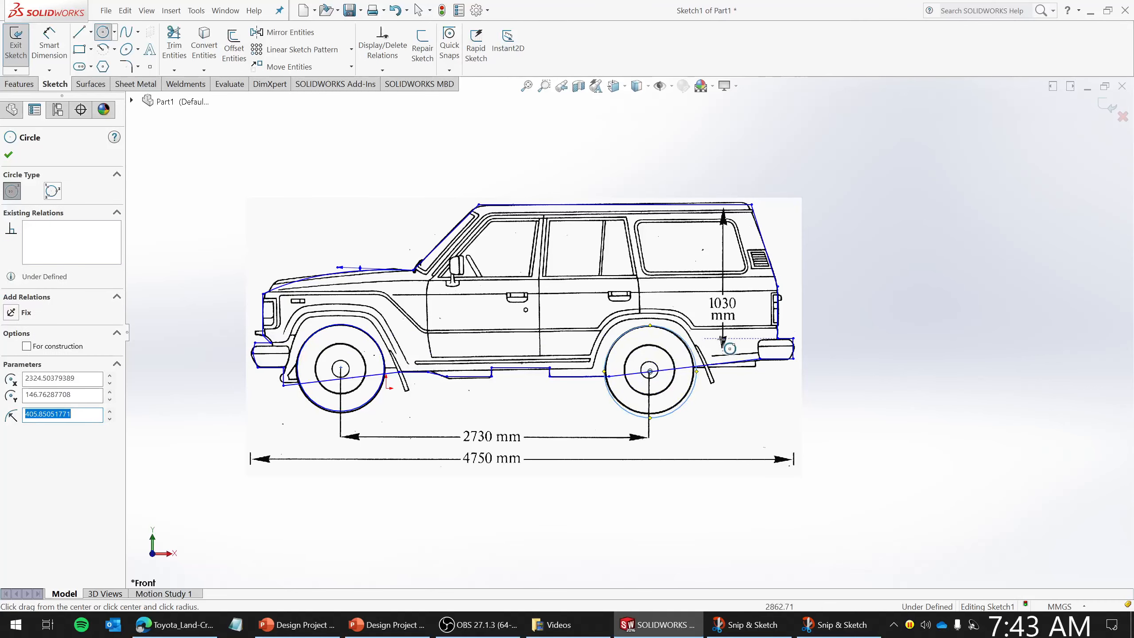
pyautogui.press('Escape')
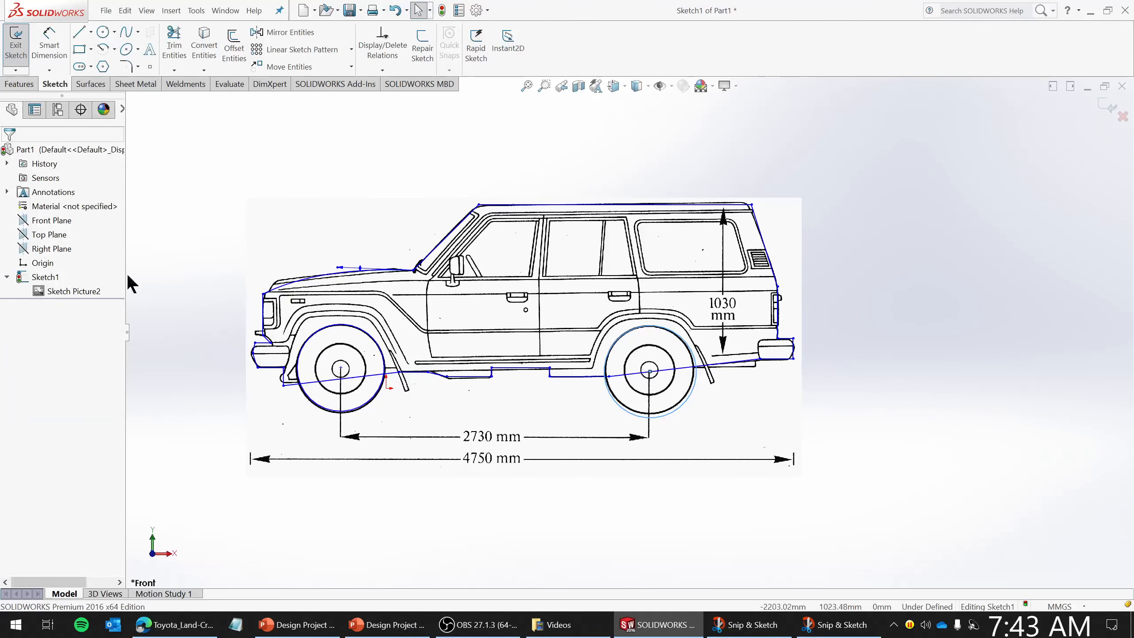
pyautogui.rightClick(78, 290)
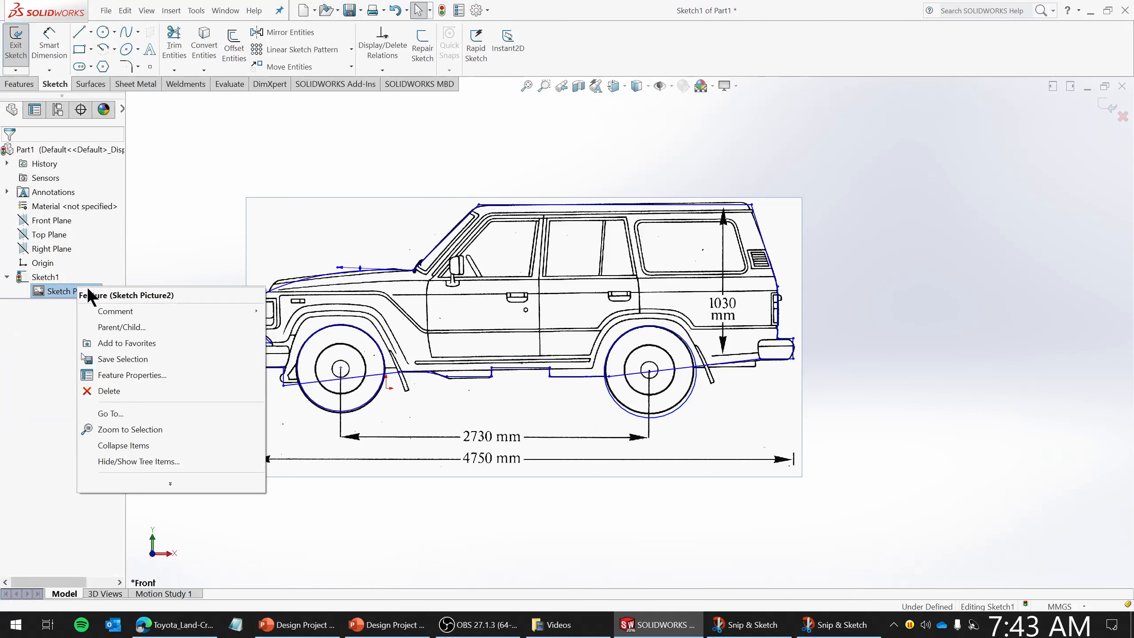
pyautogui.click(155, 178)
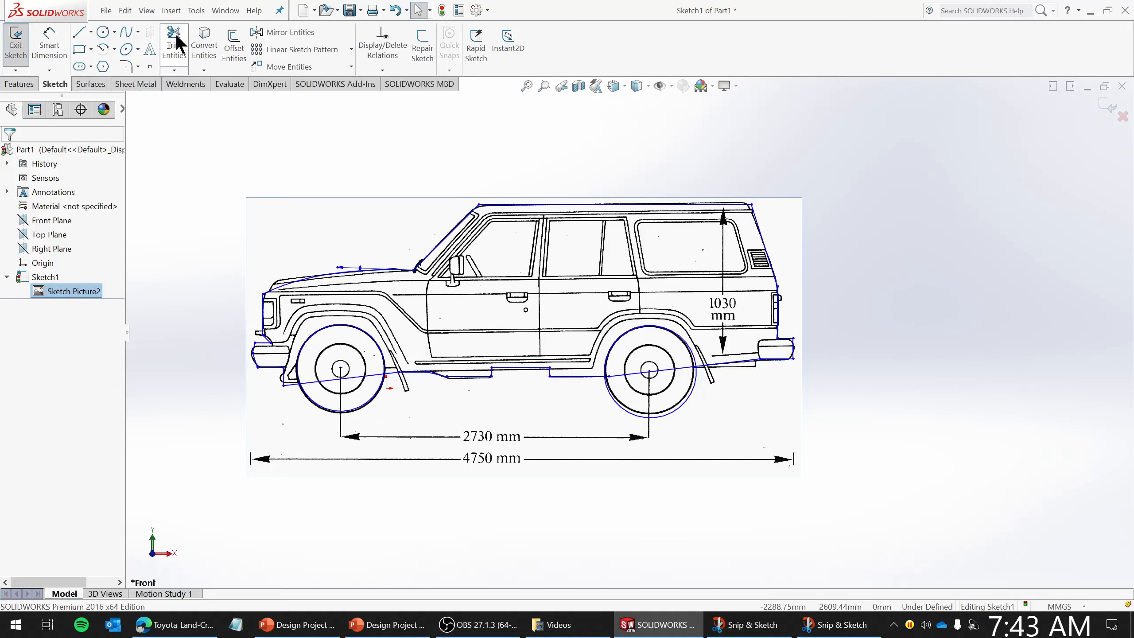
pyautogui.rightClick(64, 293)
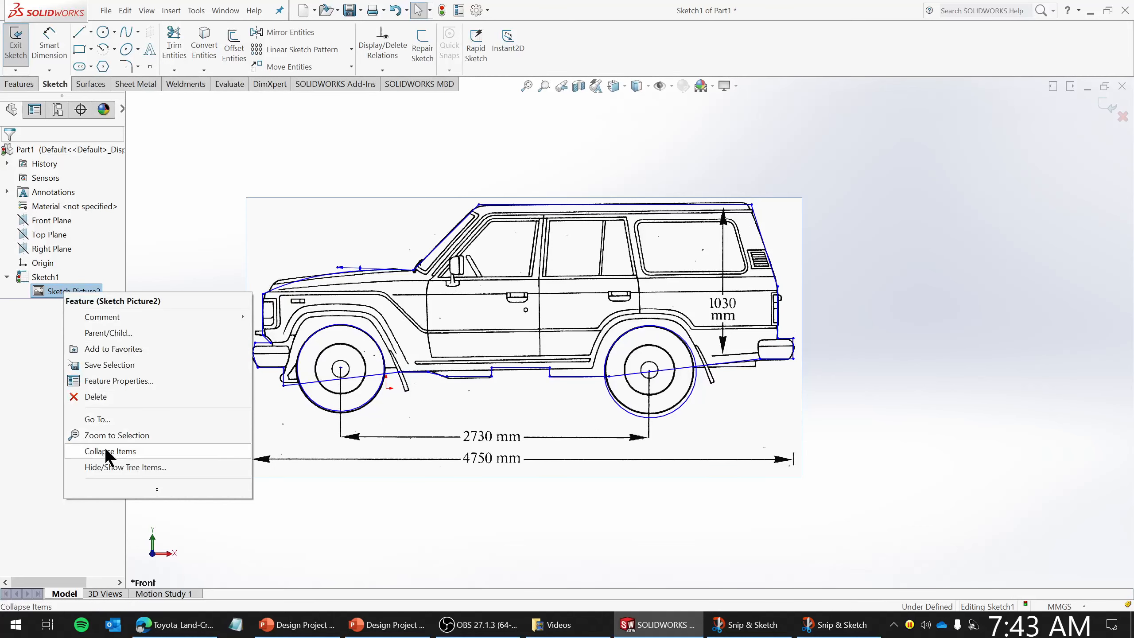
pyautogui.click(661, 86)
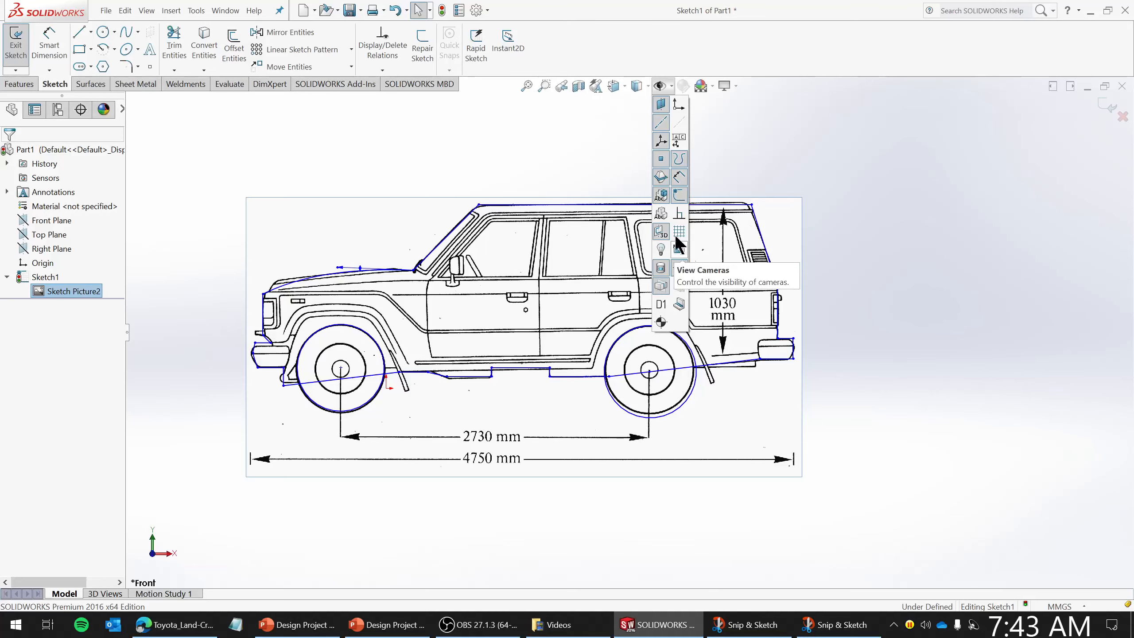
# - Trim away the upper arc of the front wheel circle above the body outline
pyautogui.click(172, 49)
pyautogui.scroll(-5, 331, 388)
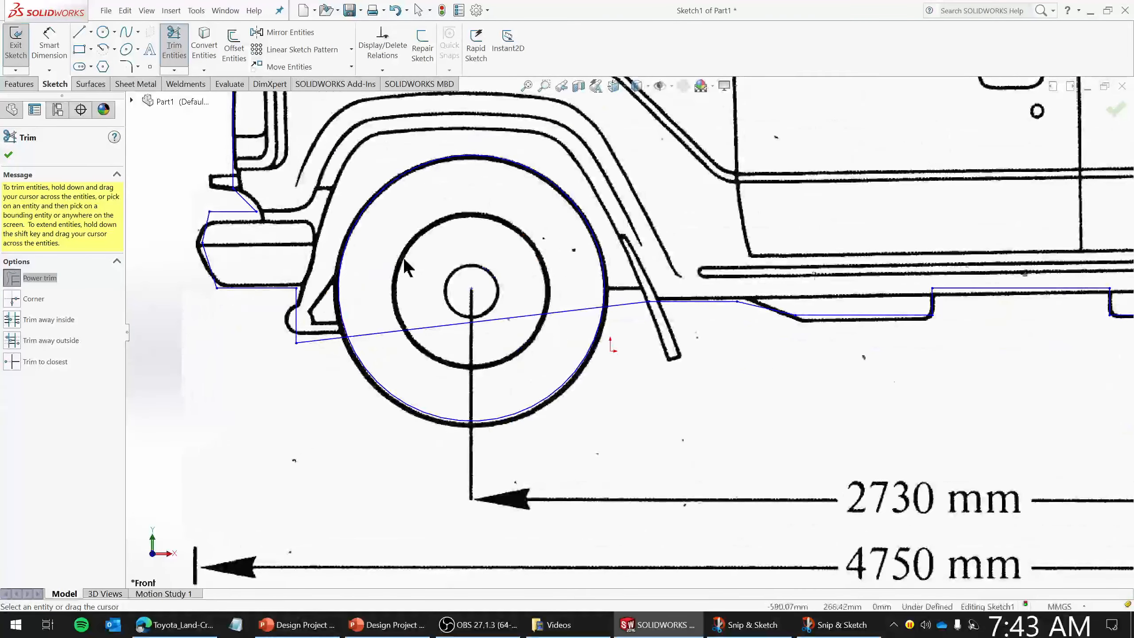
pyautogui.moveTo(381, 258); pyautogui.dragTo(413, 359)
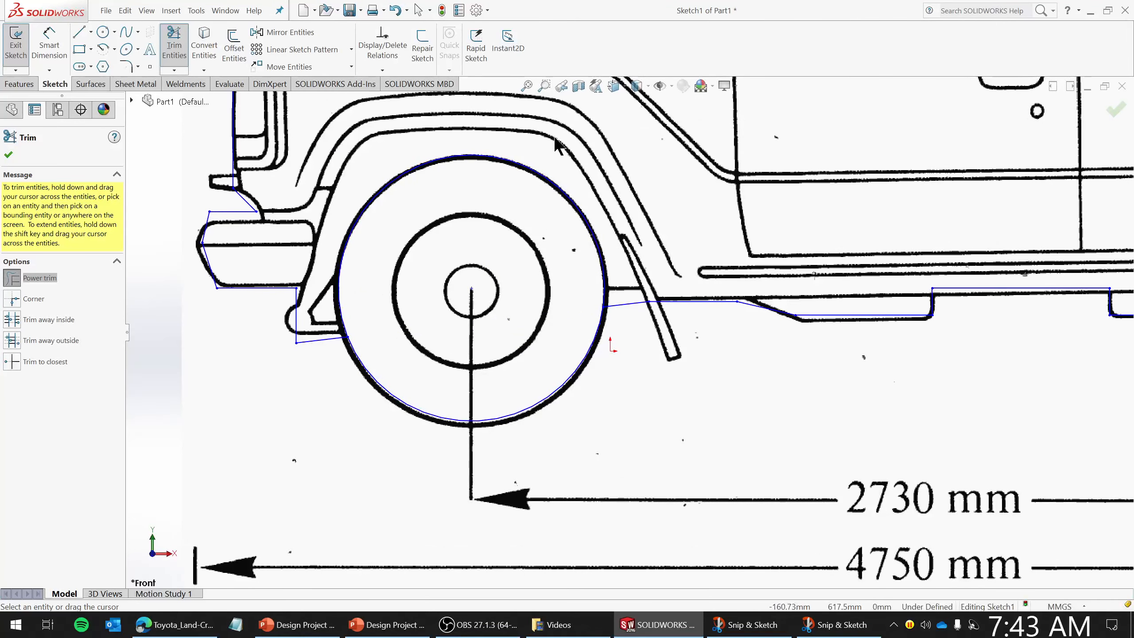
pyautogui.scroll(6, 513, 242)
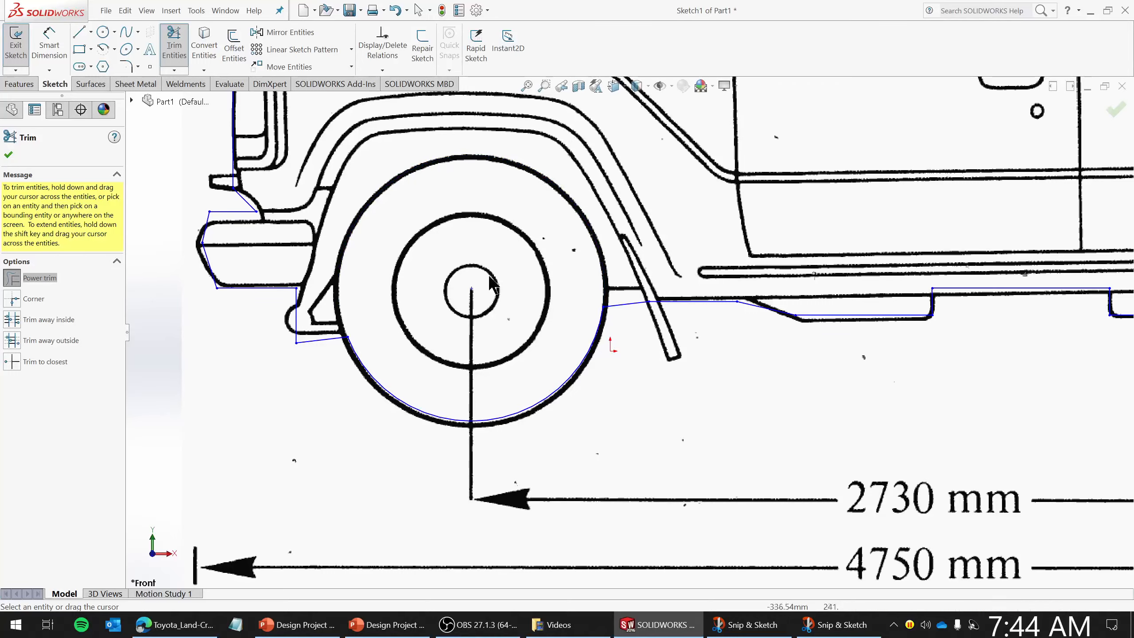
# - Trim away the upper arc of the rear wheel circle and the leftover segment at the underside
pyautogui.scroll(-4, 1000, 295)
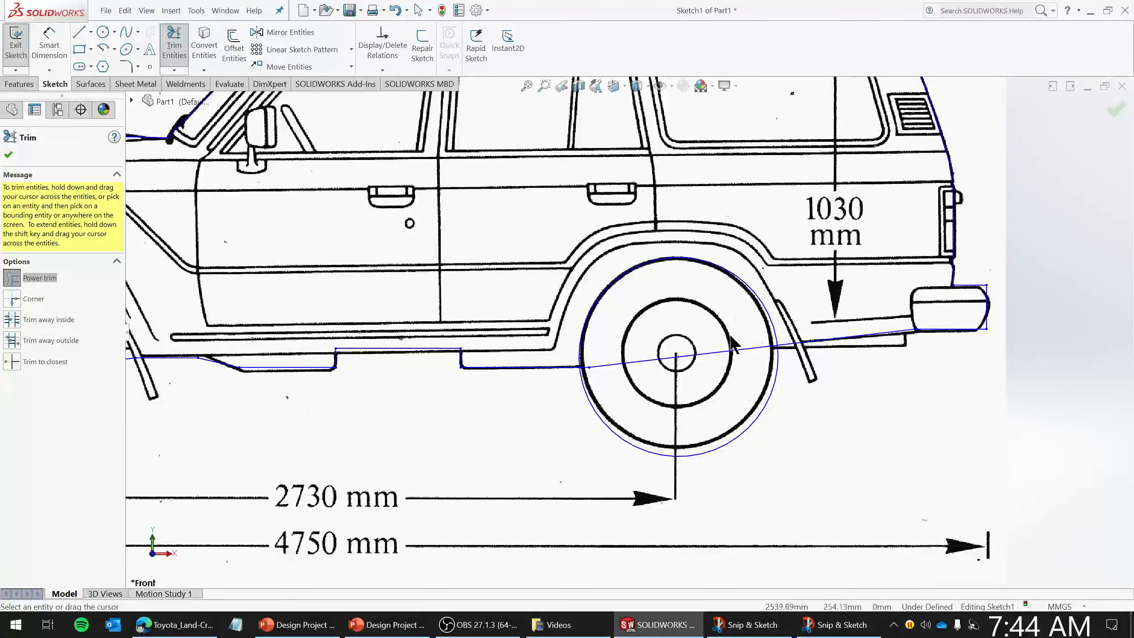
pyautogui.moveTo(736, 344)
pyautogui.mouseDown()
pyautogui.moveTo(717, 384)
pyautogui.moveTo(758, 273)
pyautogui.mouseUp()
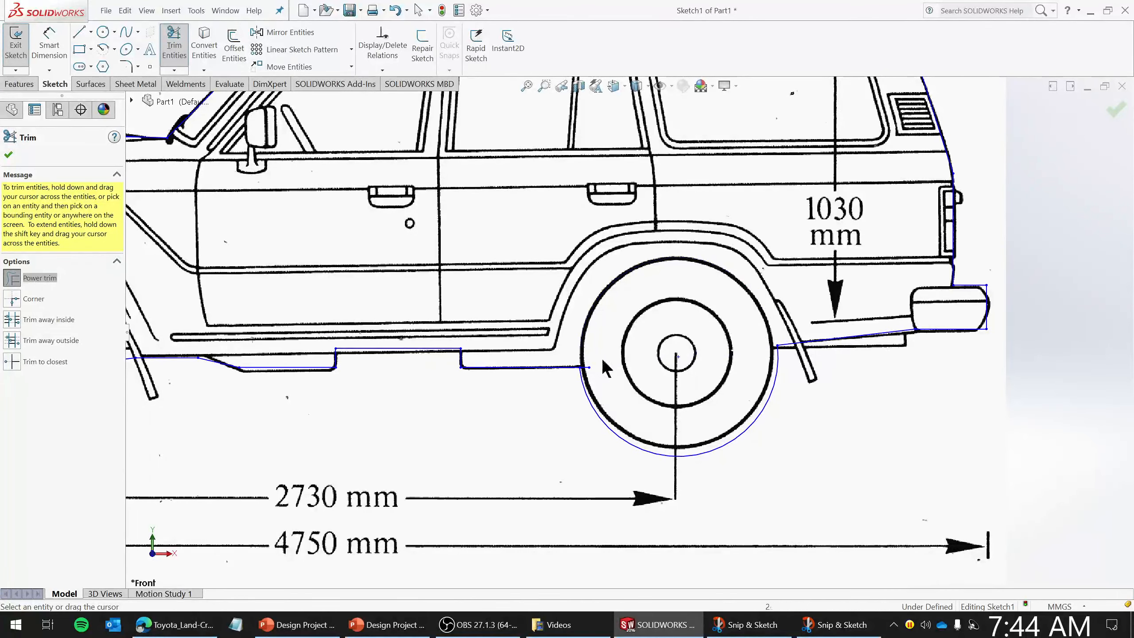
pyautogui.scroll(-8, 603, 359)
pyautogui.moveTo(614, 212); pyautogui.dragTo(593, 297)
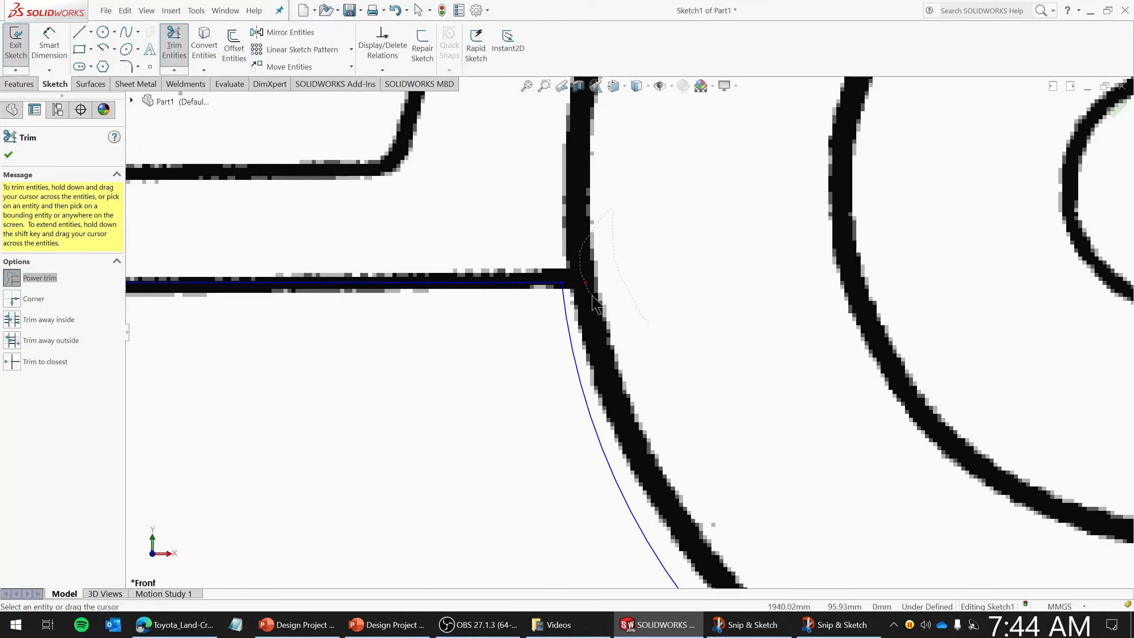
pyautogui.scroll(8, 442, 358)
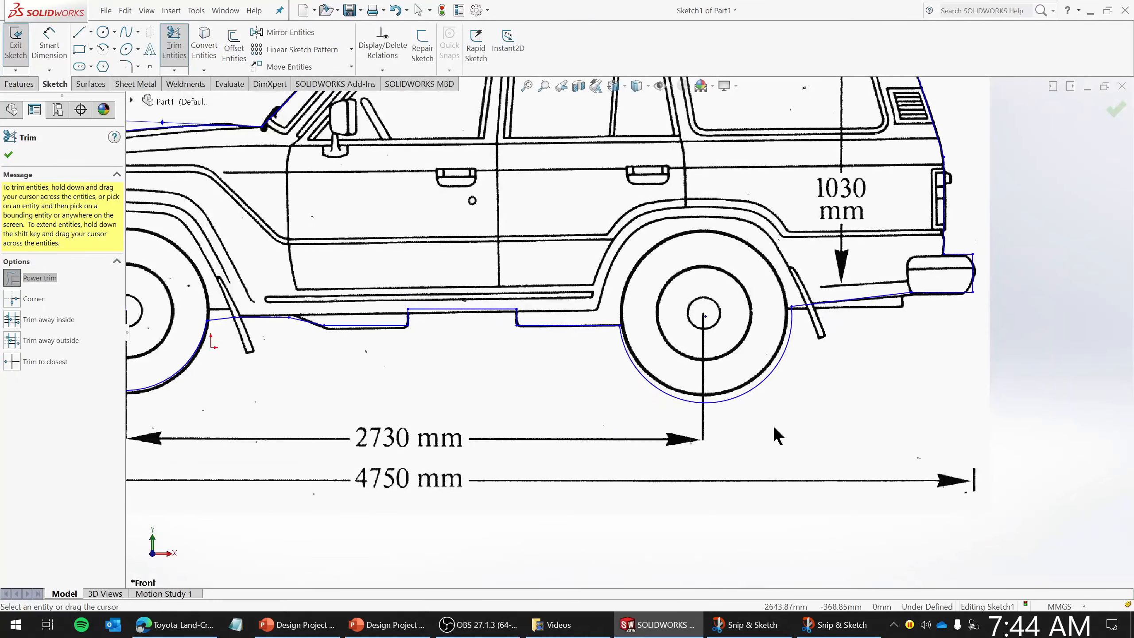
# - Close the Trim tool and exit the traced side-profile sketch
pyautogui.scroll(2, 777, 434)
pyautogui.click(8, 155)
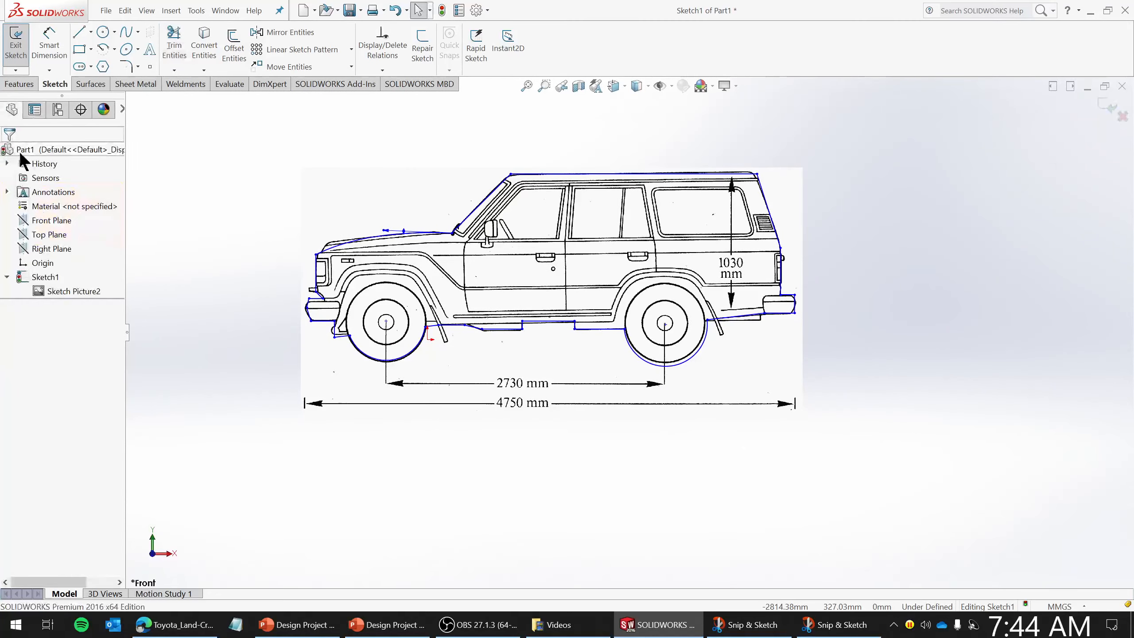
pyautogui.click(15, 59)
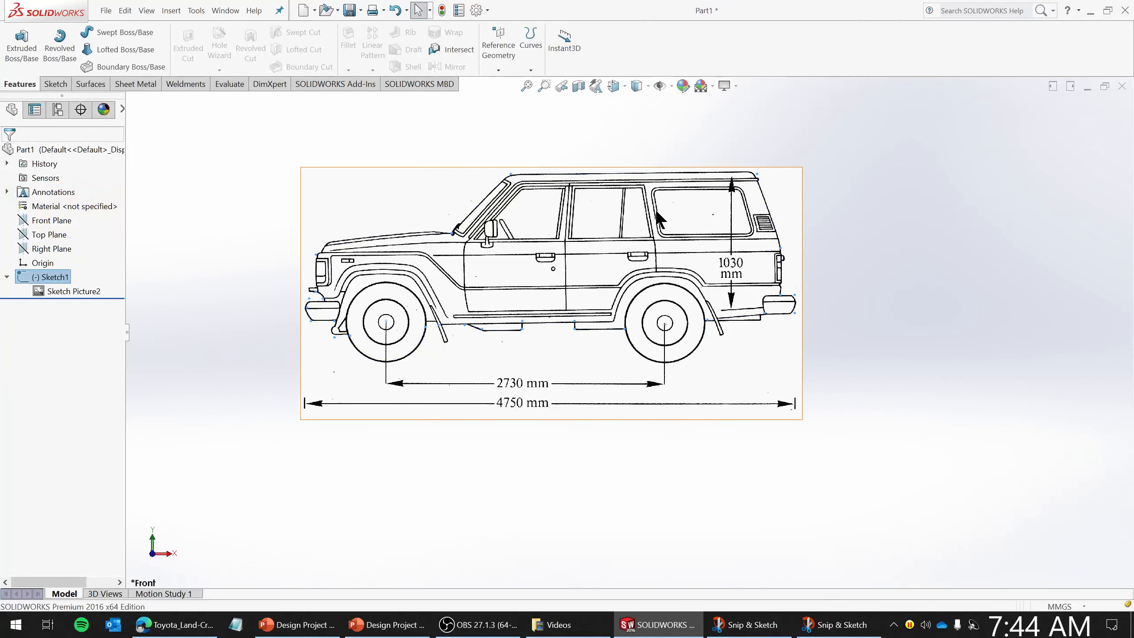
# - Extrude the side-profile sketch 1800 mm as a Boss-Extrude, using the front-view 1800 mm height as reference
pyautogui.moveTo(713, 281); pyautogui.dragTo(625, 343, button='middle')
pyautogui.scroll(10, 625, 343)
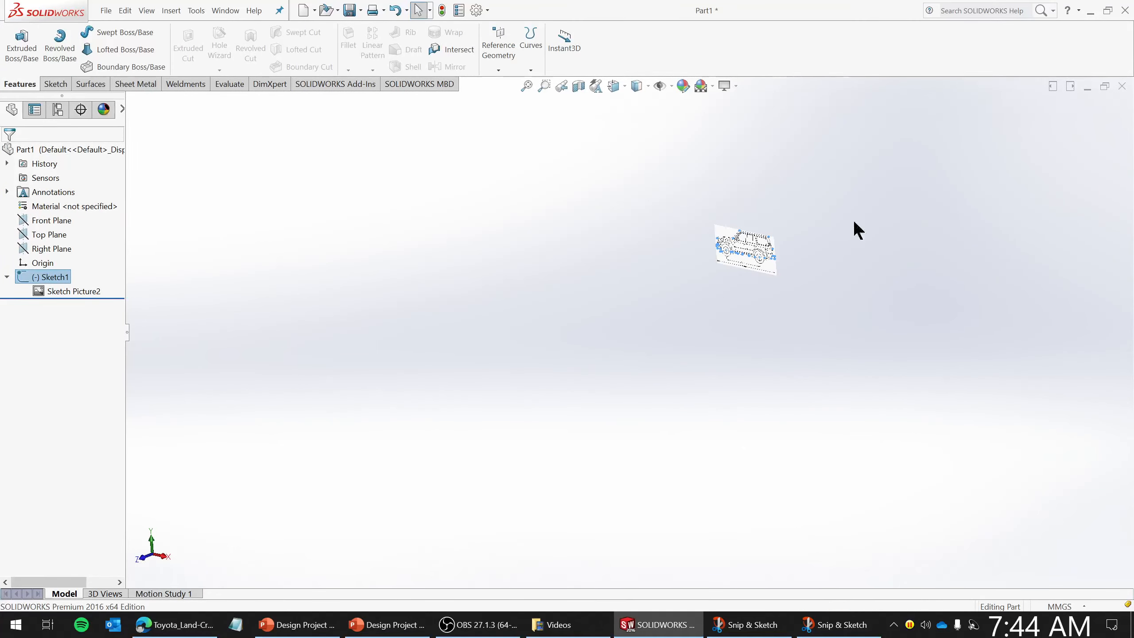
pyautogui.scroll(-6, 853, 220)
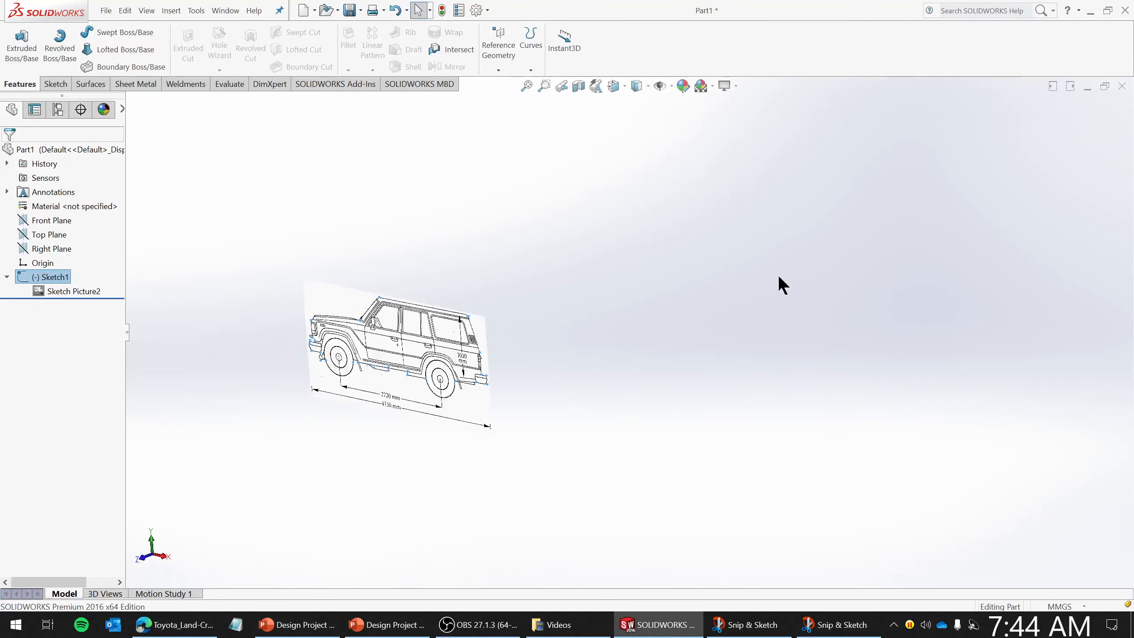
pyautogui.click(24, 58)
pyautogui.moveTo(474, 281); pyautogui.dragTo(466, 315, button='middle')
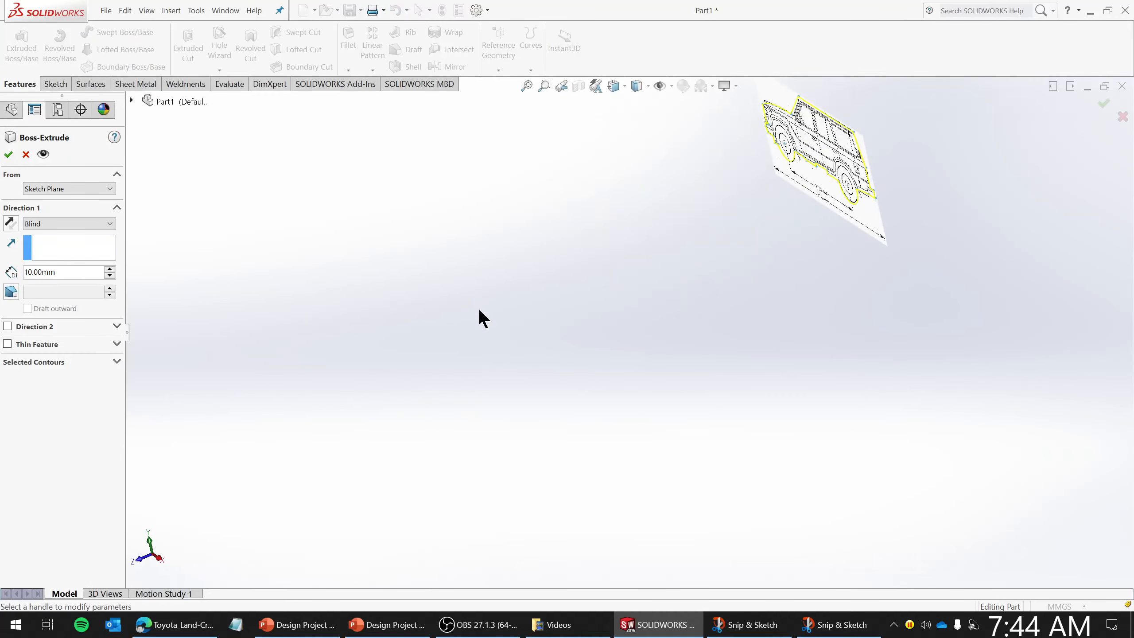
pyautogui.scroll(-8, 808, 163)
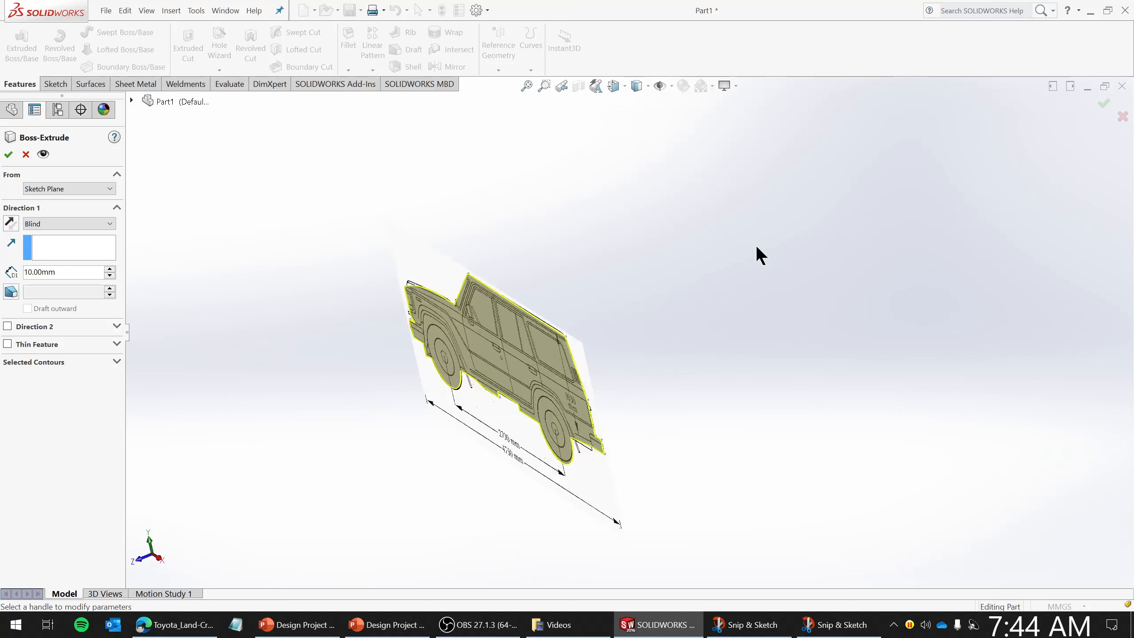
pyautogui.click(67, 268)
pyautogui.click(68, 267)
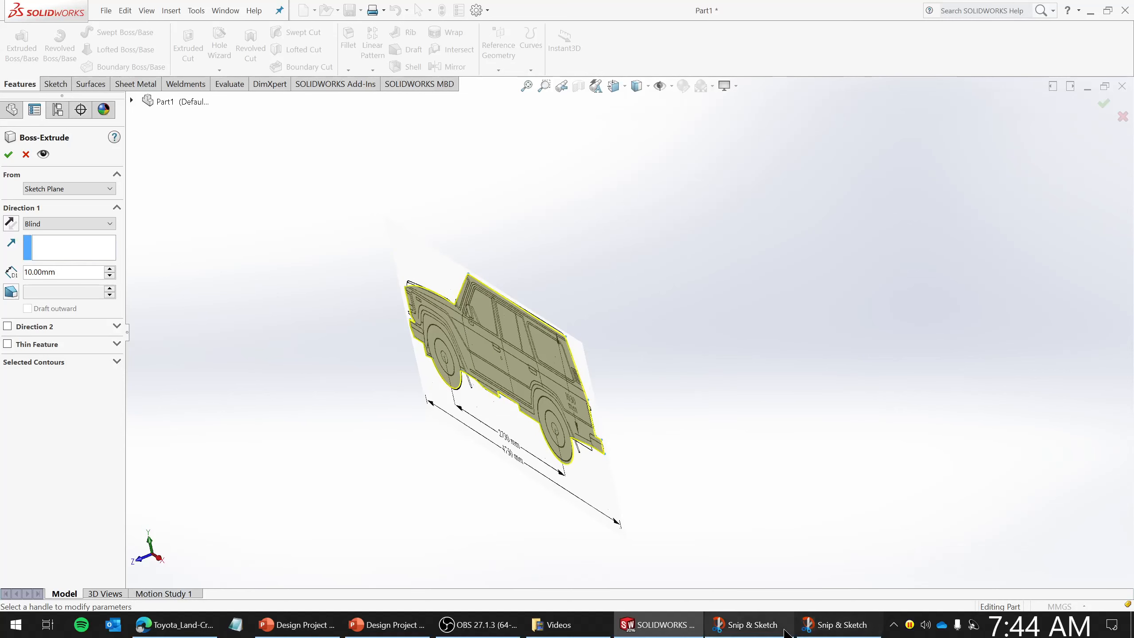
pyautogui.click(763, 632)
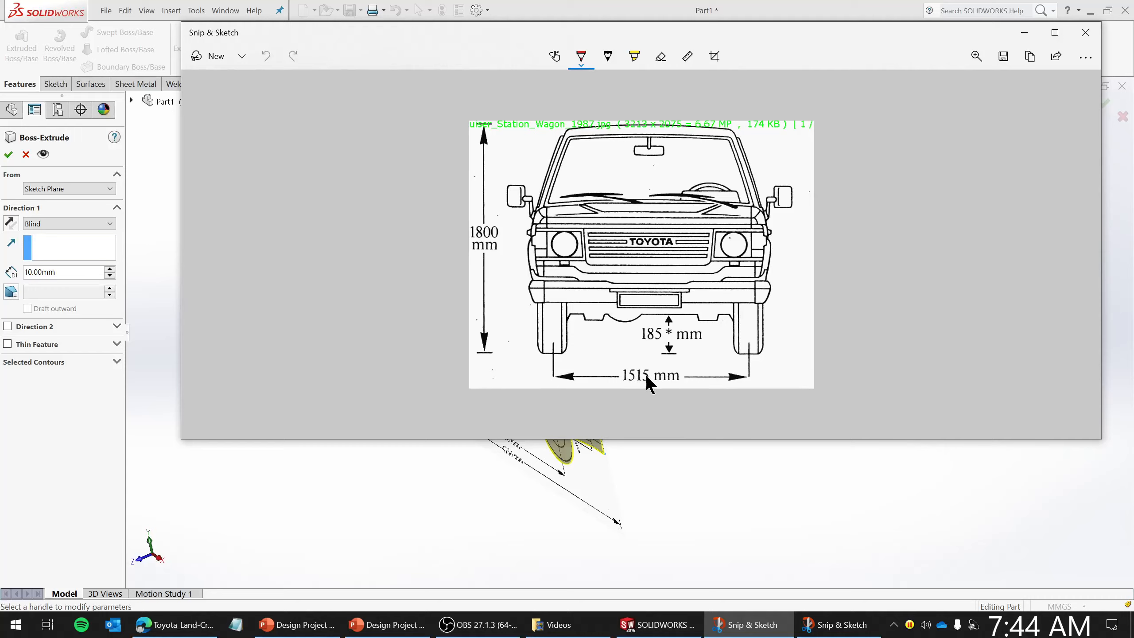
pyautogui.click(57, 271)
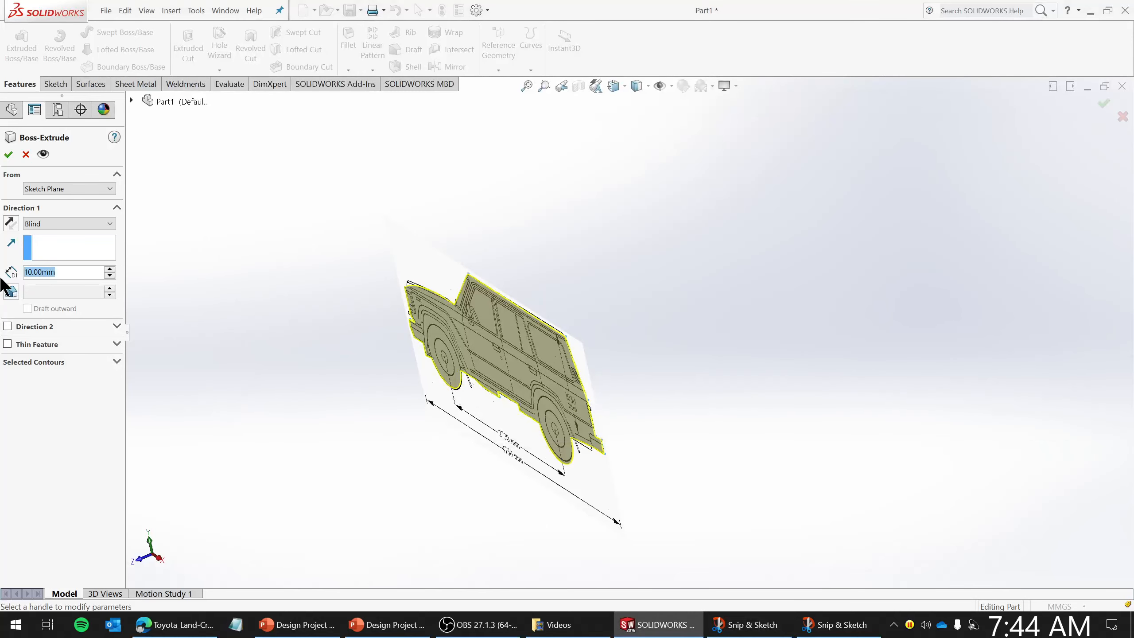
pyautogui.write('1800')
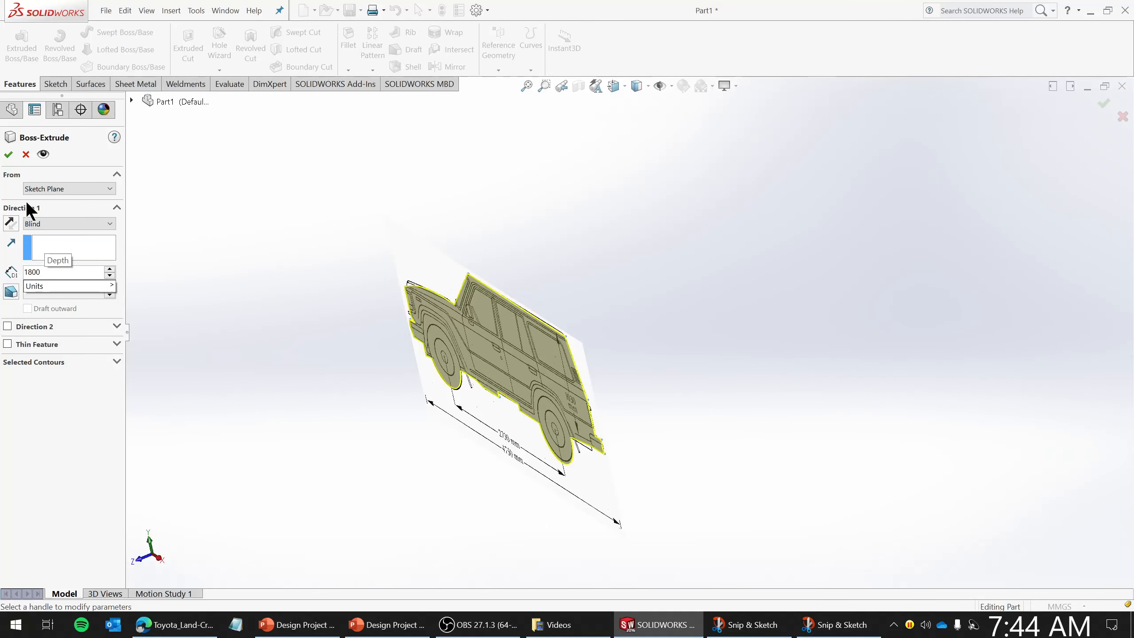
pyautogui.press('Return')
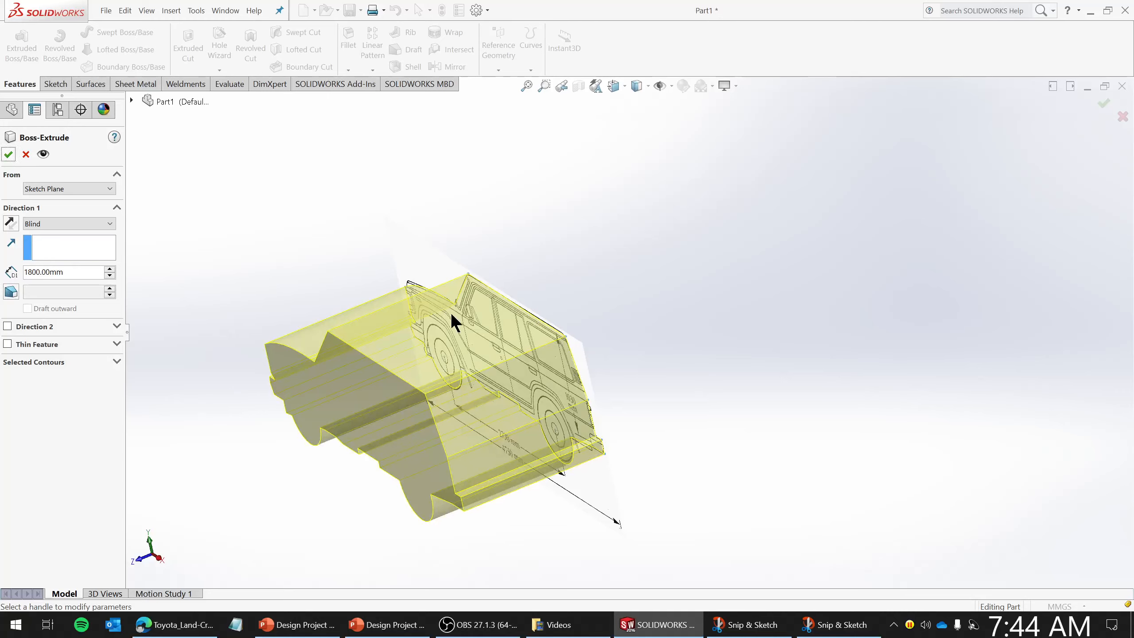
pyautogui.moveTo(493, 353)
pyautogui.mouseDown(button='middle')
pyautogui.moveTo(496, 322)
pyautogui.moveTo(508, 356)
pyautogui.mouseUp(button='middle')
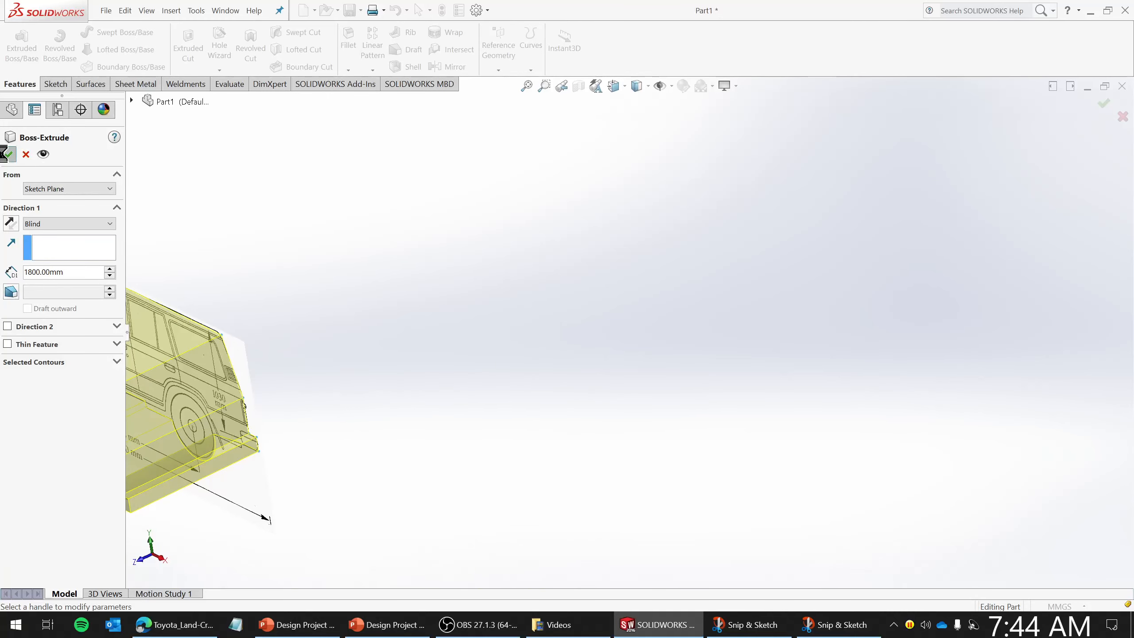
pyautogui.click(6, 154)
# - Start a new sketch on the rear bumper face of the extruded body
pyautogui.scroll(5, 580, 372)
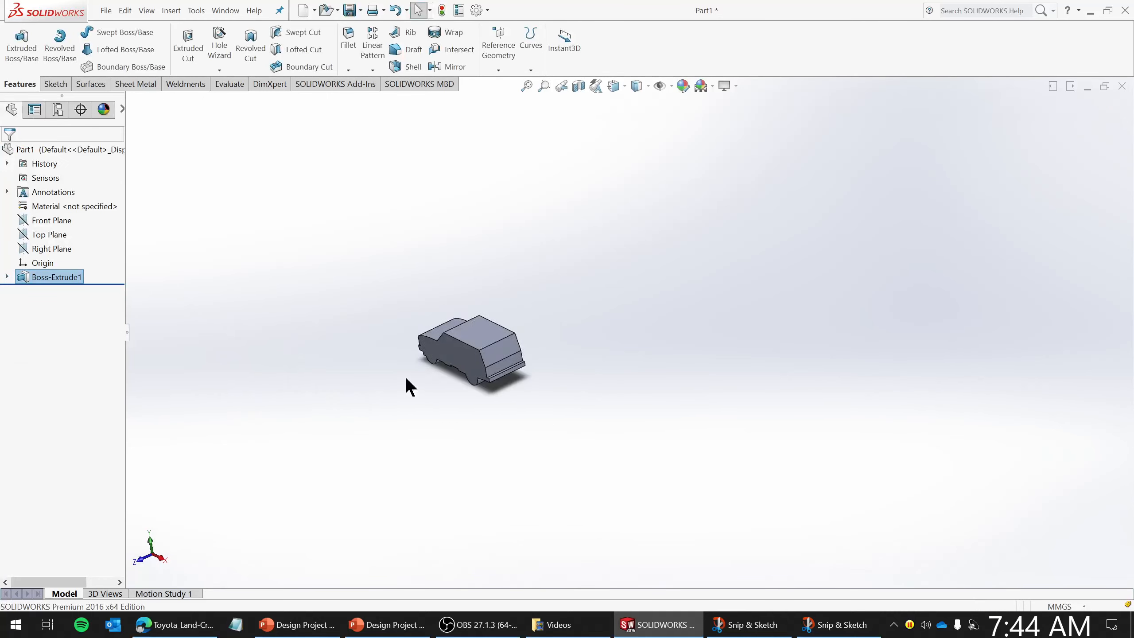
pyautogui.scroll(-5, 469, 366)
pyautogui.moveTo(464, 349); pyautogui.dragTo(496, 355, button='middle')
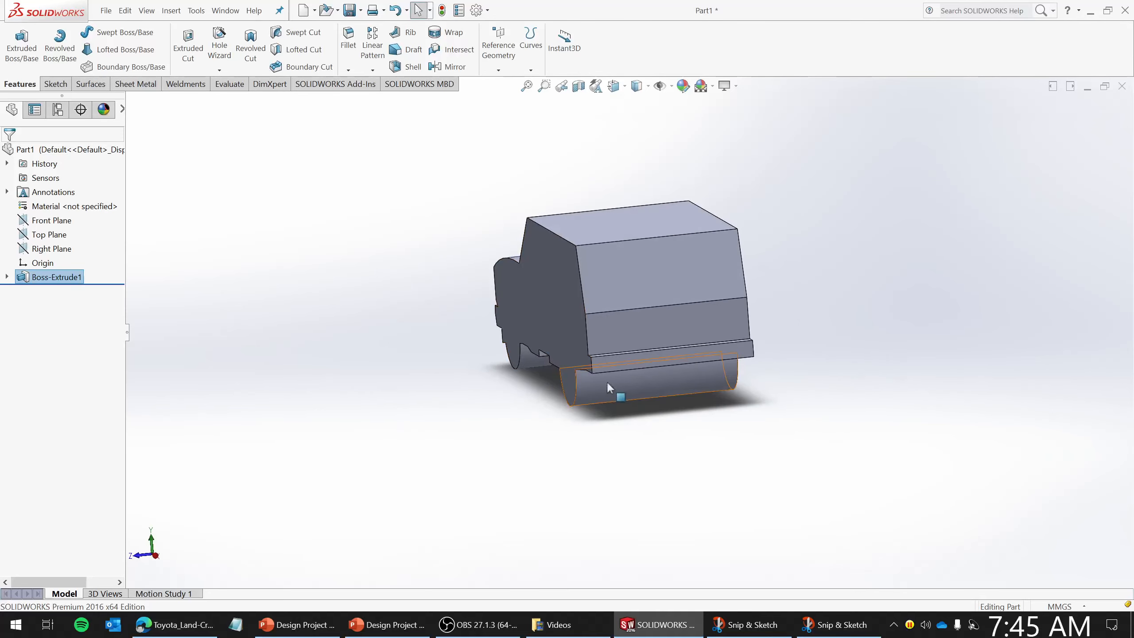
pyautogui.rightClick(667, 357)
pyautogui.click(691, 254)
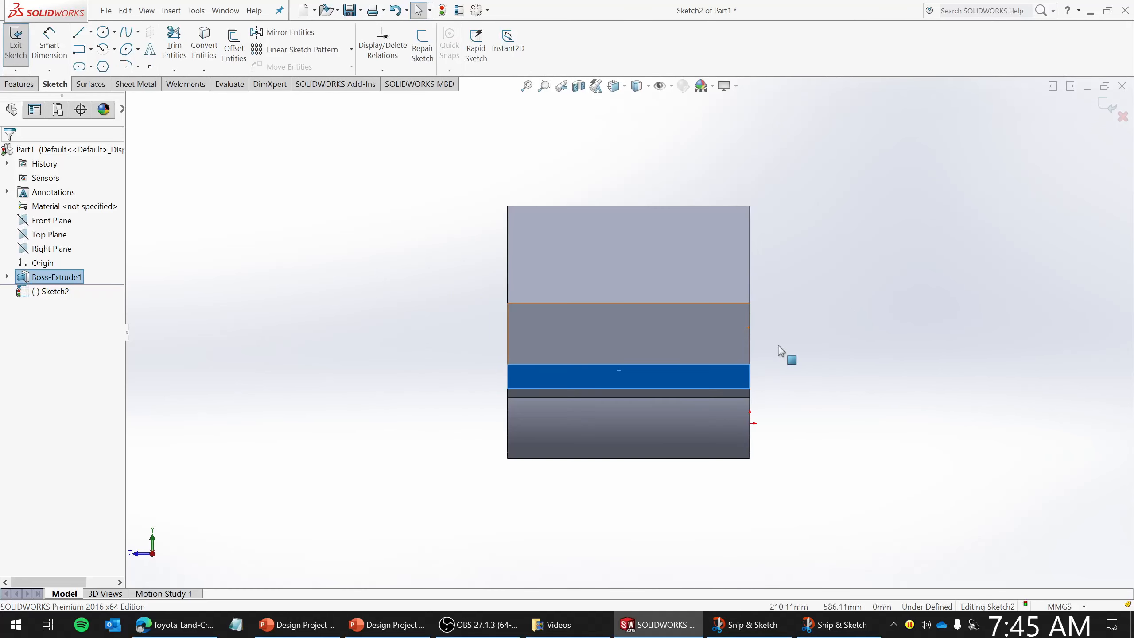
pyautogui.click(92, 50)
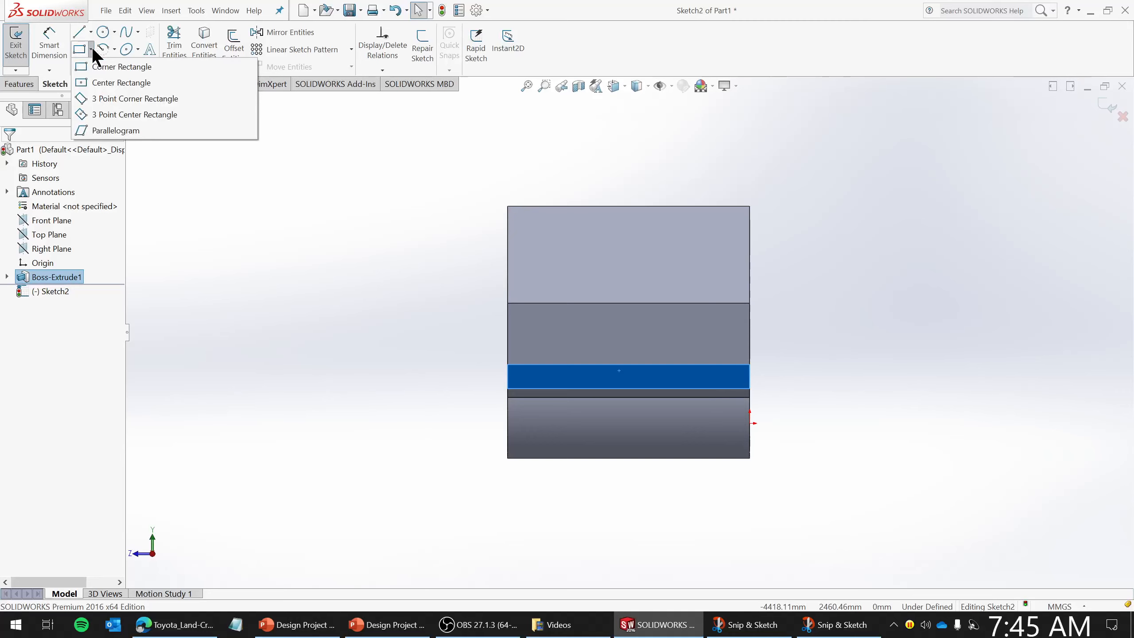
pyautogui.click(127, 83)
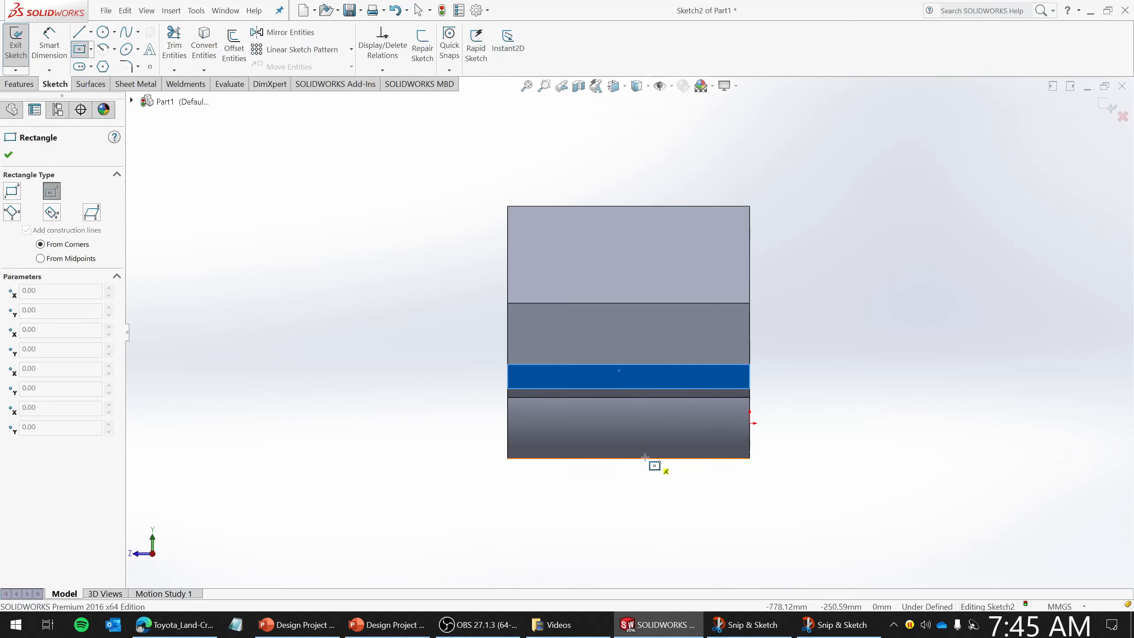
pyautogui.click(627, 458)
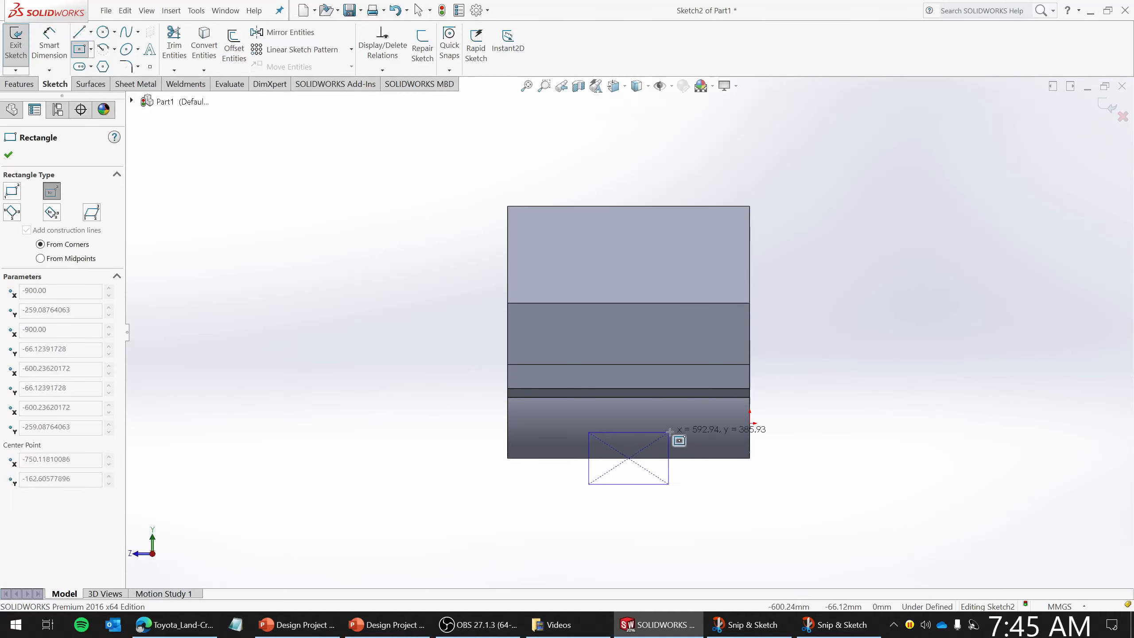
pyautogui.moveTo(651, 413)
pyautogui.mouseDown(button='middle')
pyautogui.moveTo(691, 418)
pyautogui.moveTo(670, 411)
pyautogui.mouseUp(button='middle')
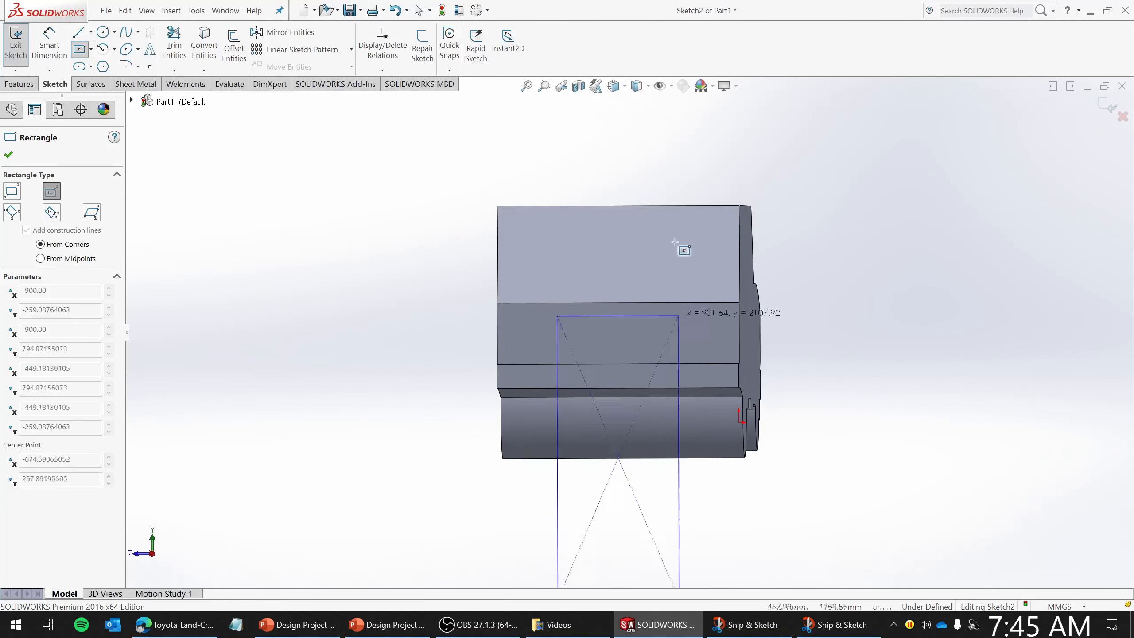
pyautogui.hotkey('ctrl', '8')
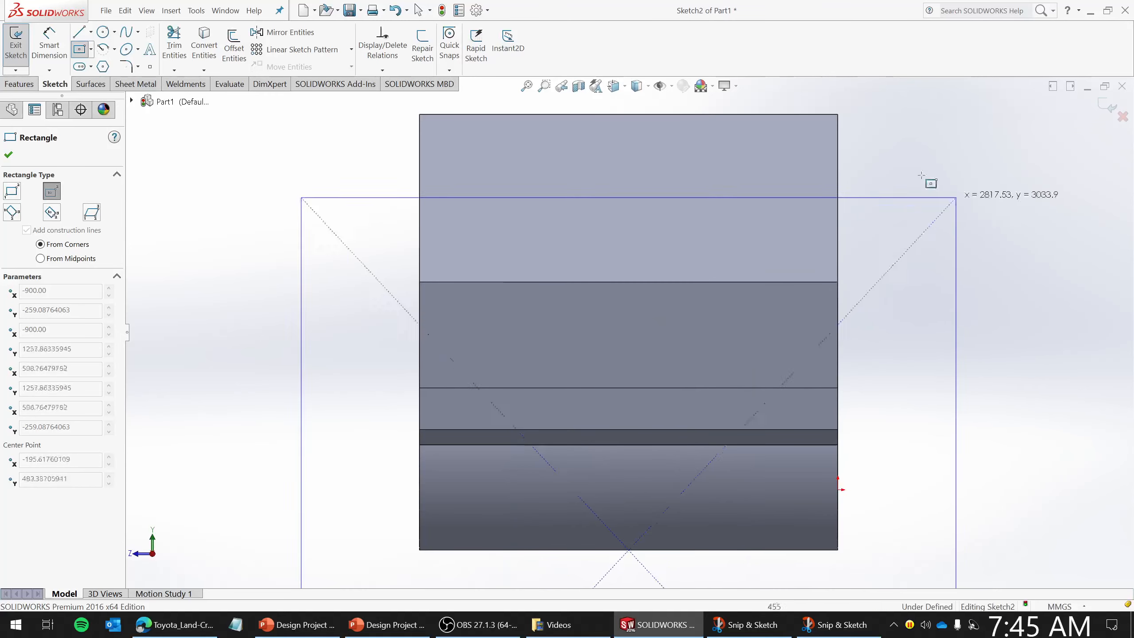
# - Switch the display style to hidden lines visible
pyautogui.click(637, 91)
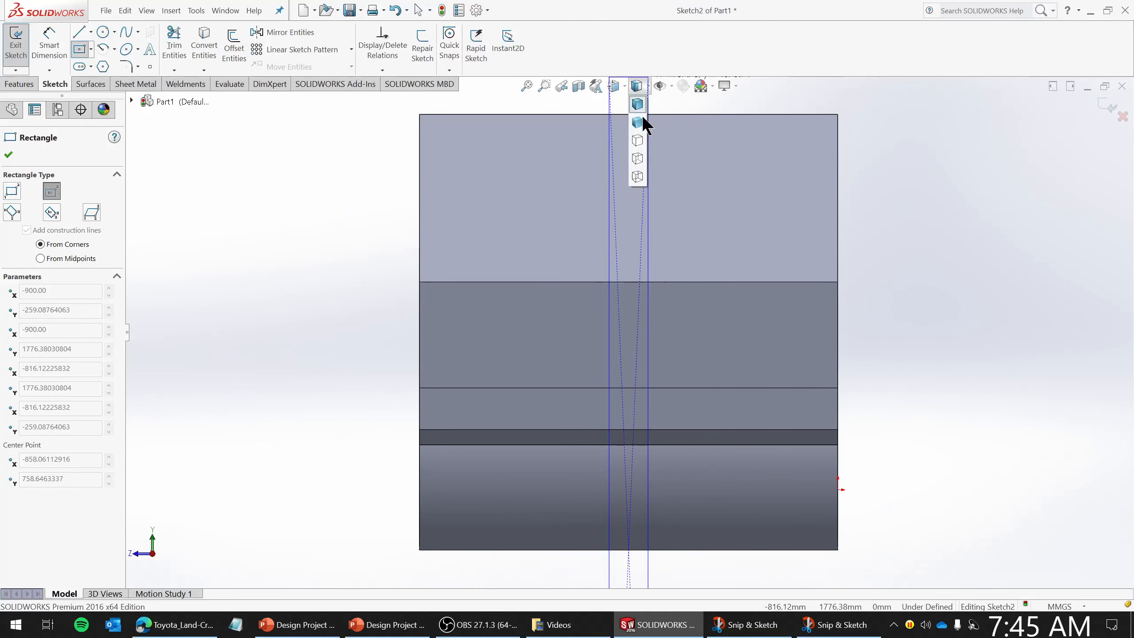
pyautogui.click(638, 155)
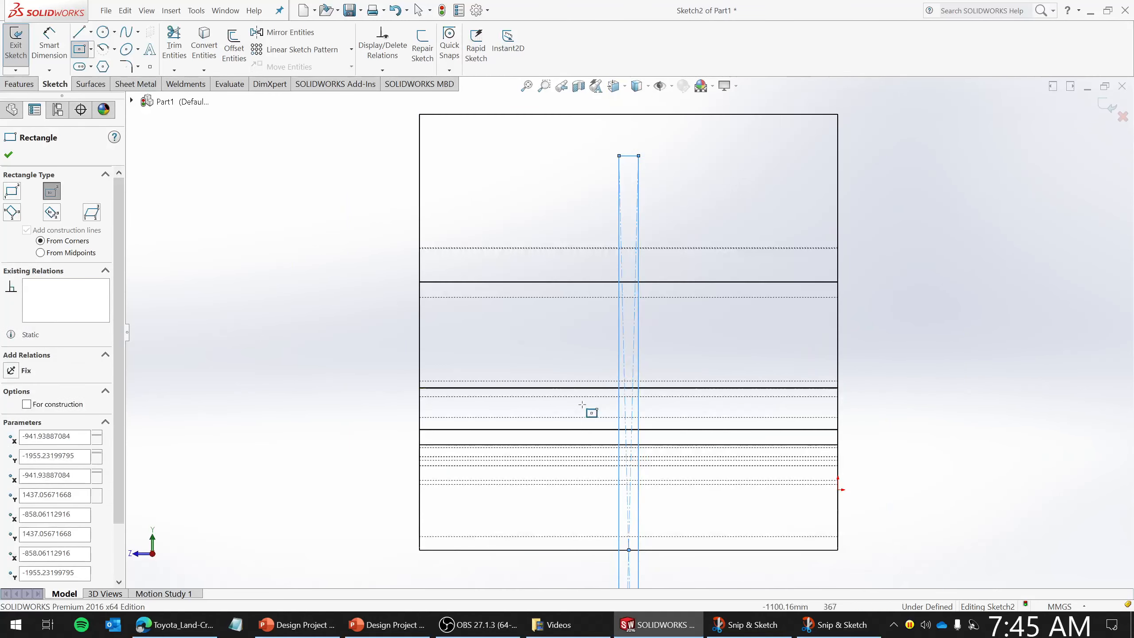
# - Undo the misplaced rectangle
pyautogui.click(779, 460)
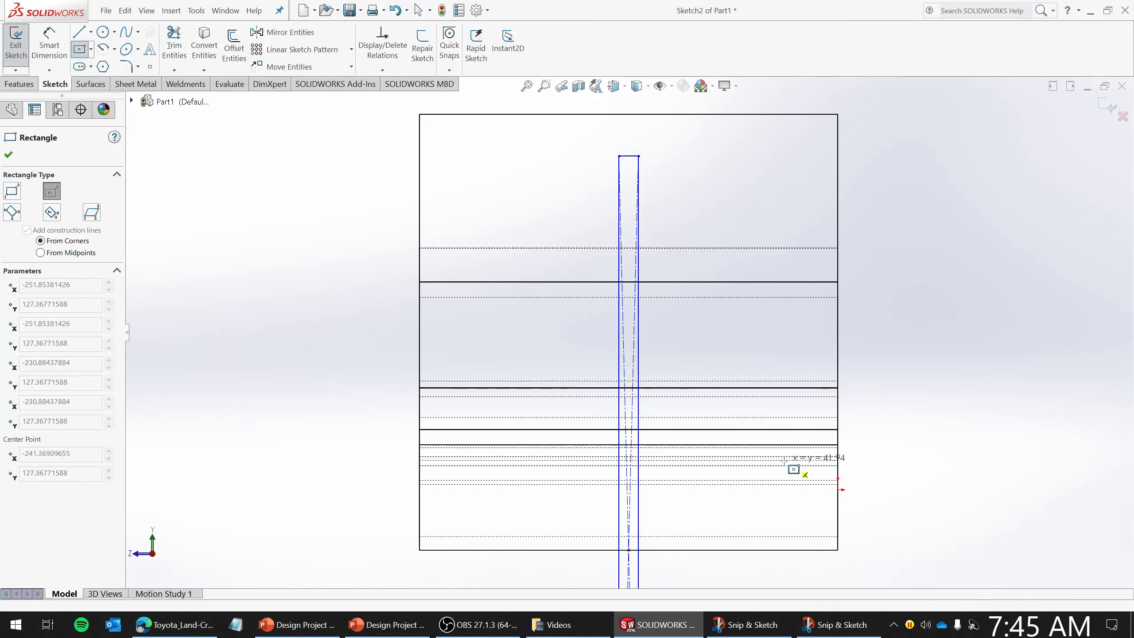
pyautogui.press('Escape')
pyautogui.press('z')
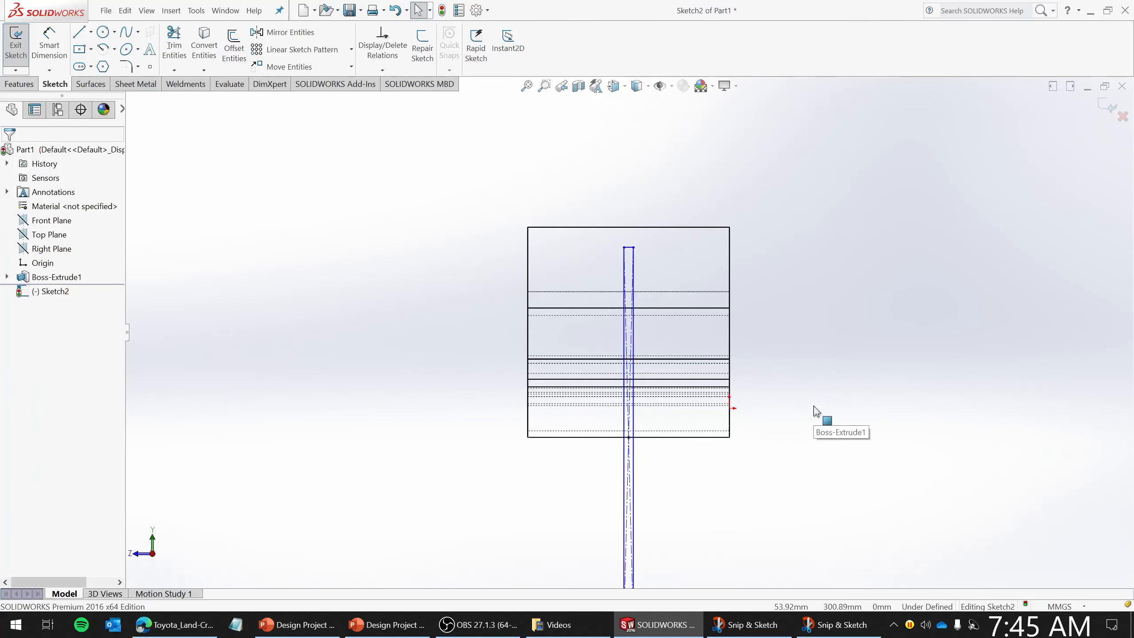
pyautogui.hotkey('ctrl', 'z')
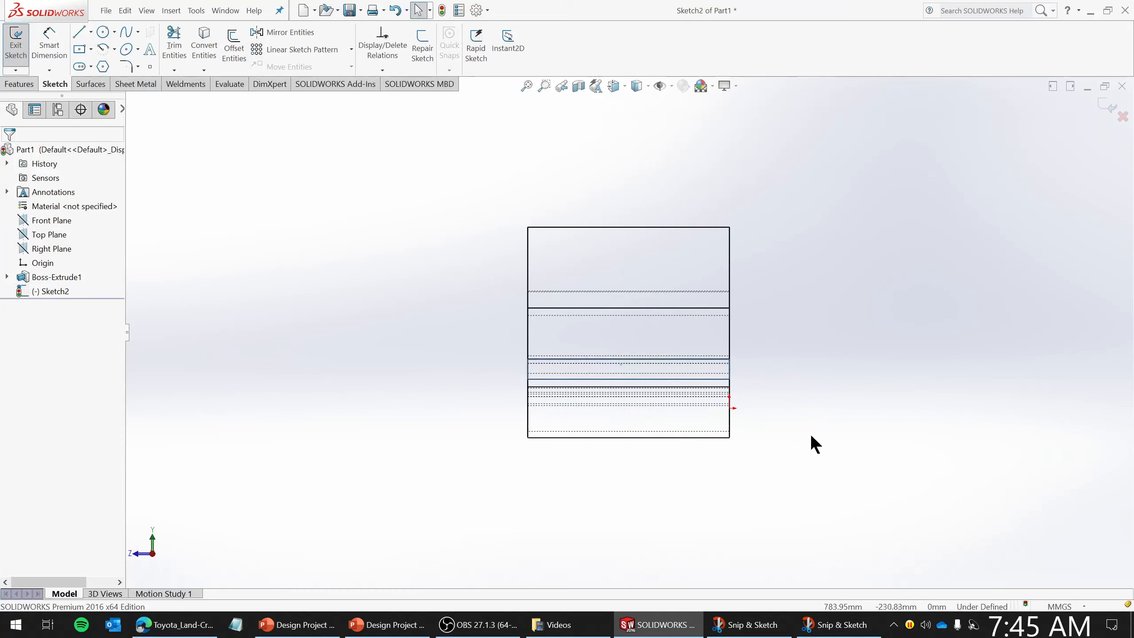
# - Draw a centre rectangle centred on the midpoint of the body's bottom edge, about 1140 mm wide
pyautogui.click(81, 49)
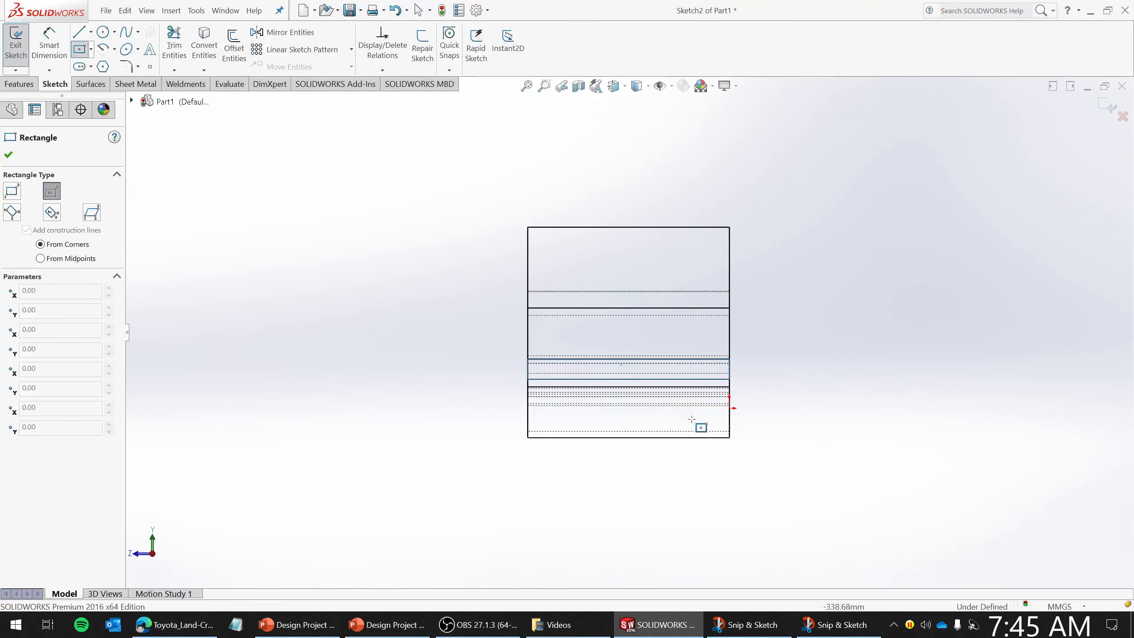
pyautogui.click(627, 437)
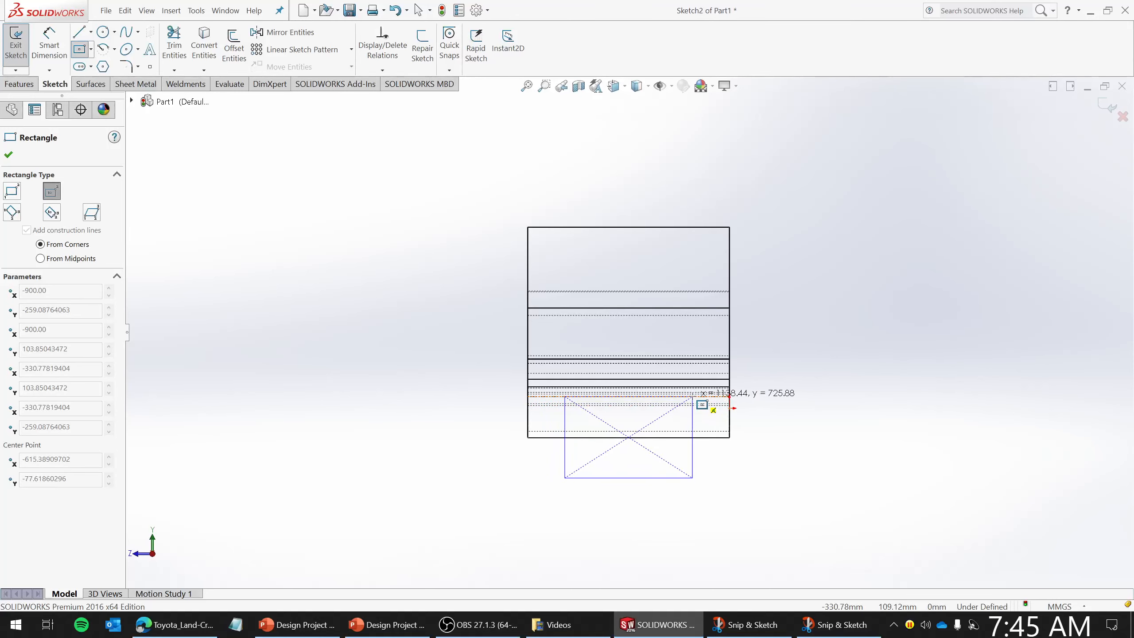
pyautogui.click(693, 397)
pyautogui.press('Escape')
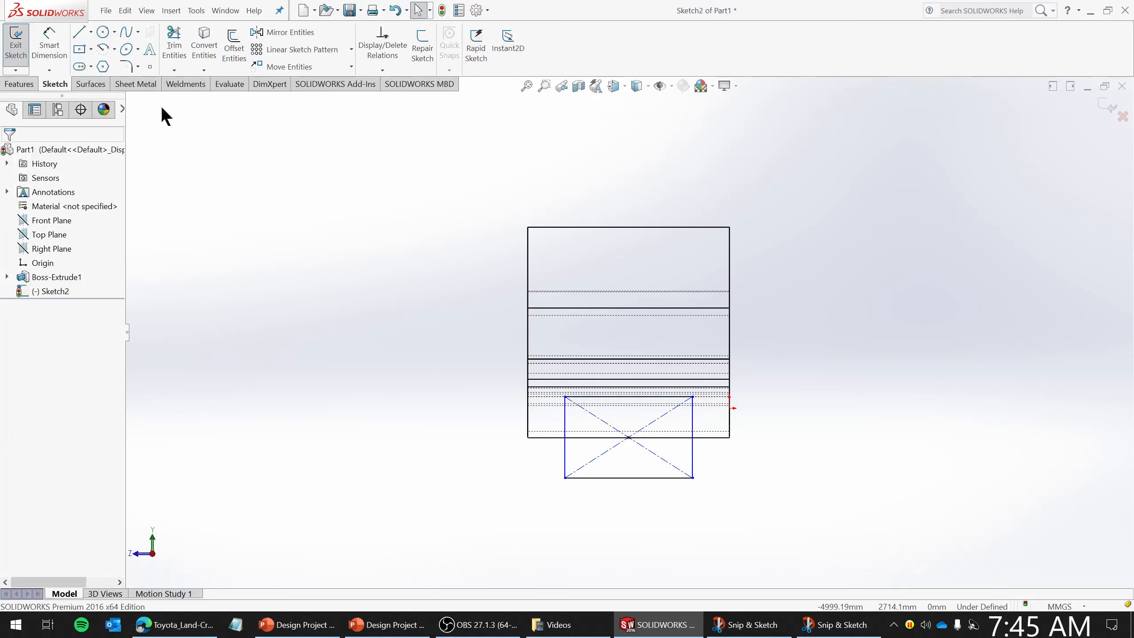
# - Dimension the rectangle's width and set it to 1200 mm
pyautogui.click(49, 44)
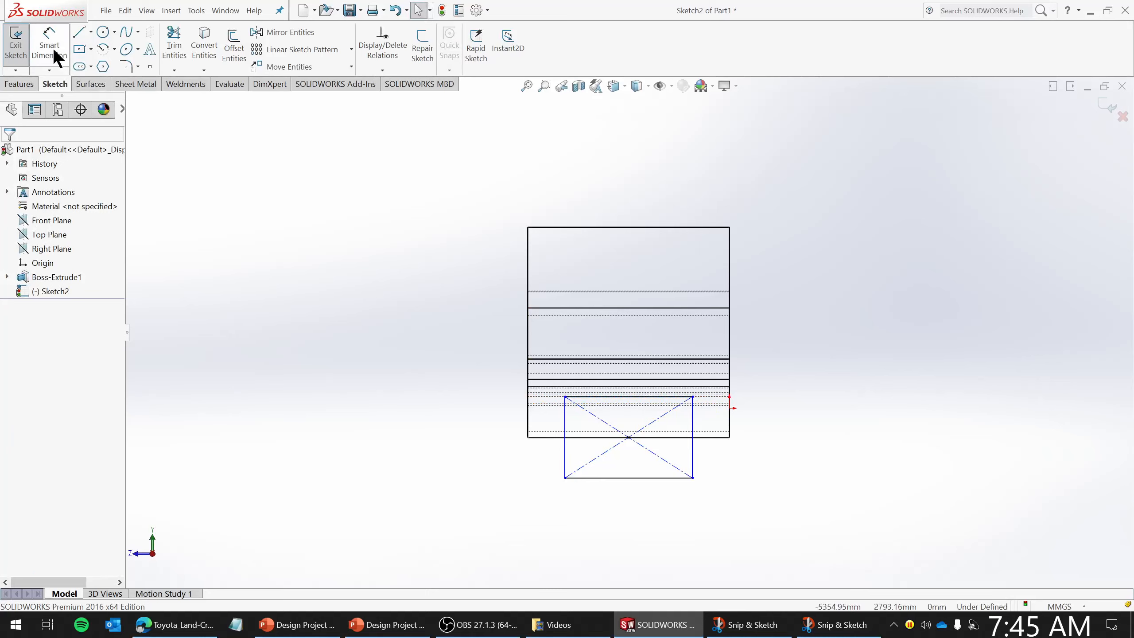
pyautogui.click(645, 480)
pyautogui.click(647, 531)
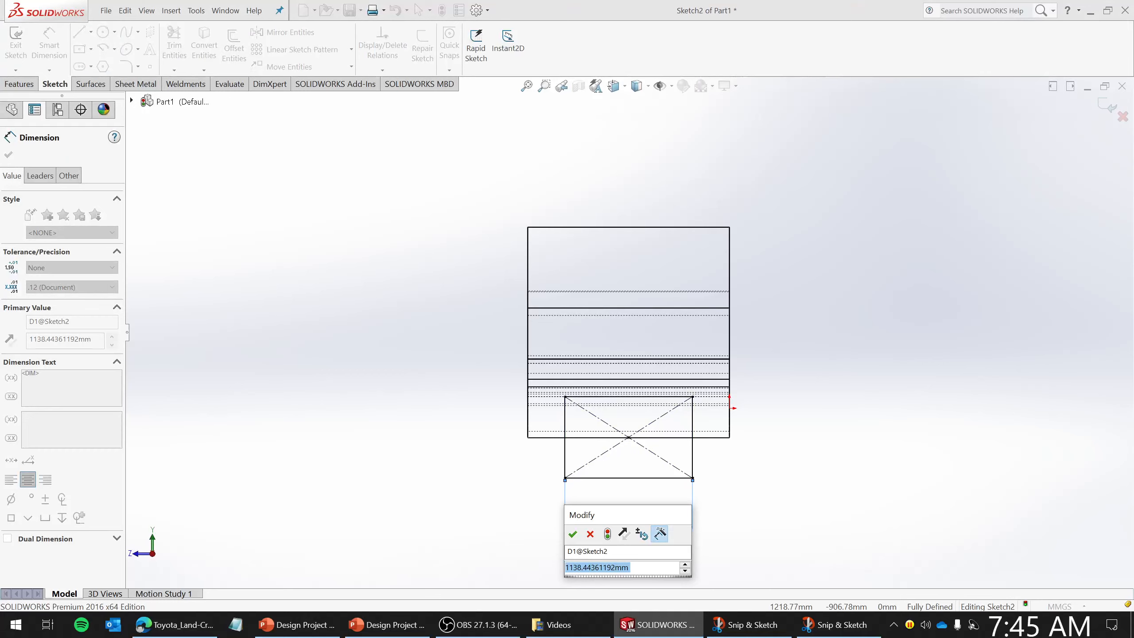
pyautogui.write('1500')
pyautogui.press('Return')
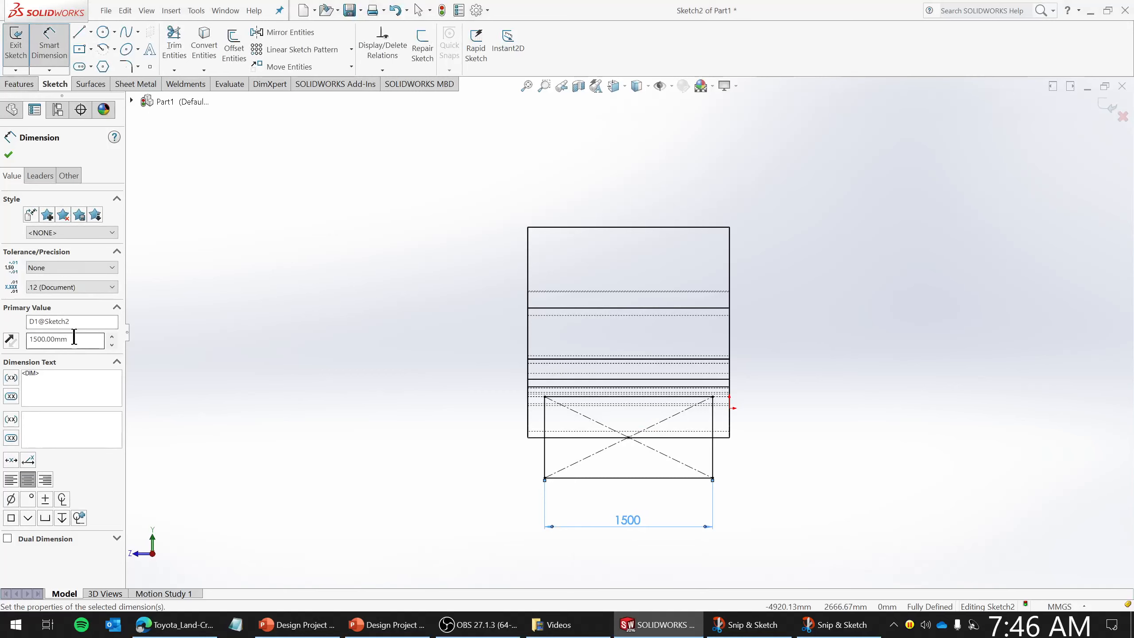
pyautogui.moveTo(78, 339); pyautogui.dragTo(17, 339)
pyautogui.write('1200')
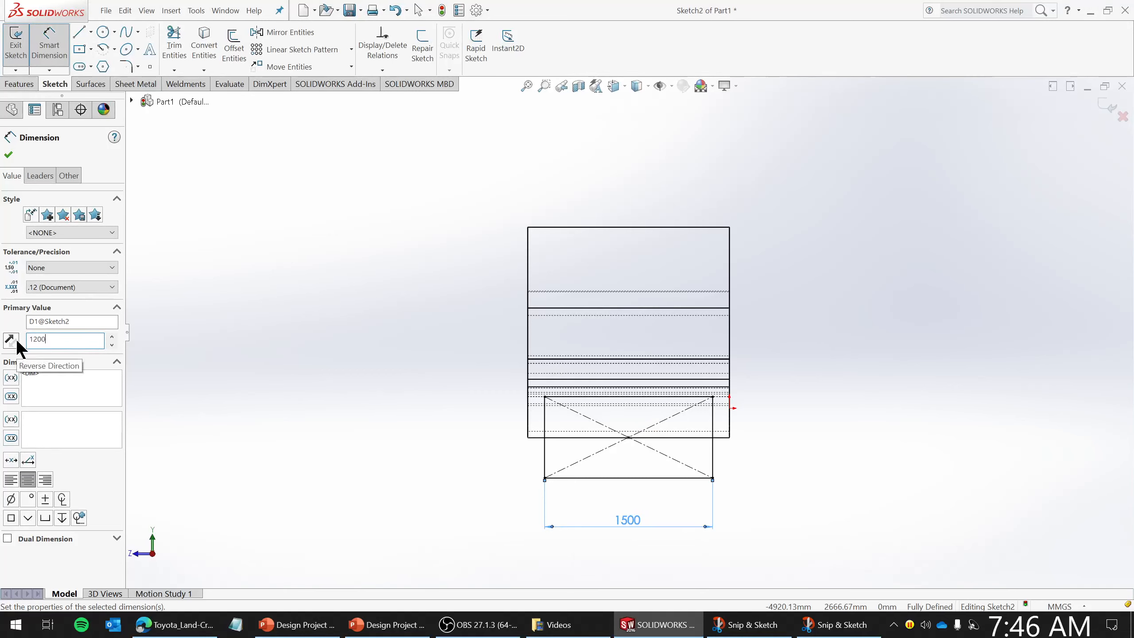
pyautogui.press('Return')
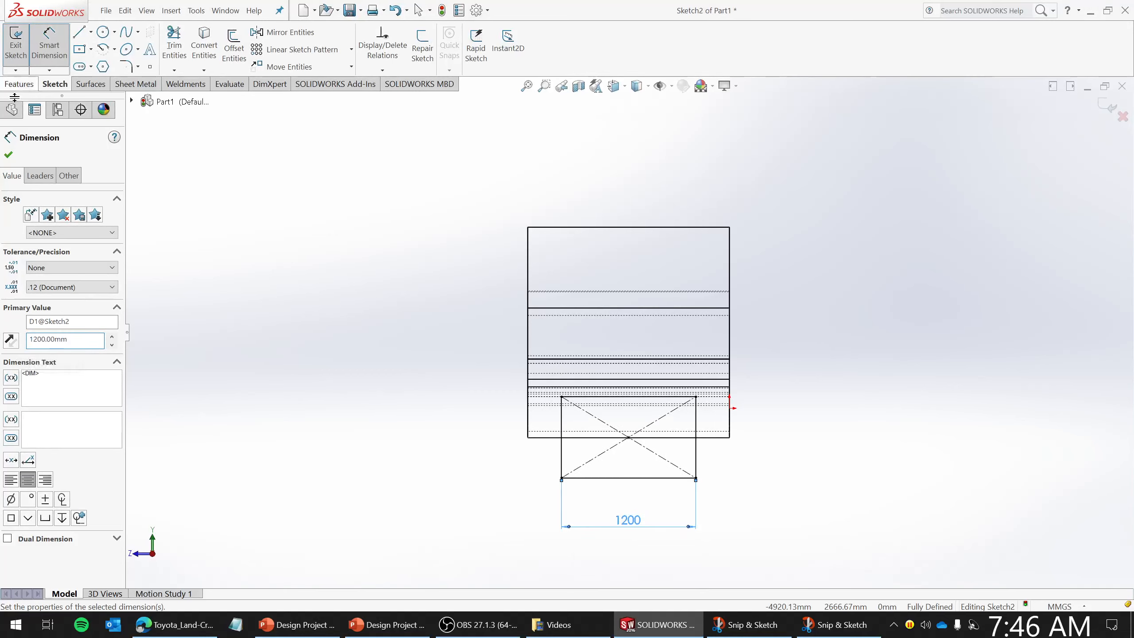
pyautogui.click(9, 154)
# - Exit the sketch and switch the display style to shaded with edges
pyautogui.click(16, 45)
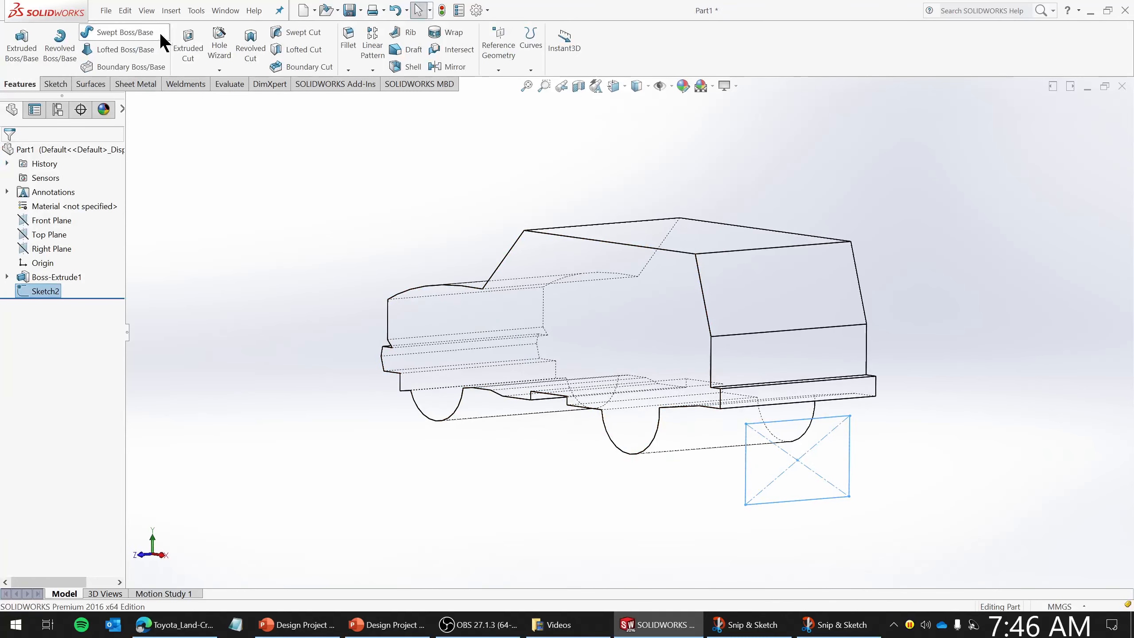
pyautogui.click(648, 86)
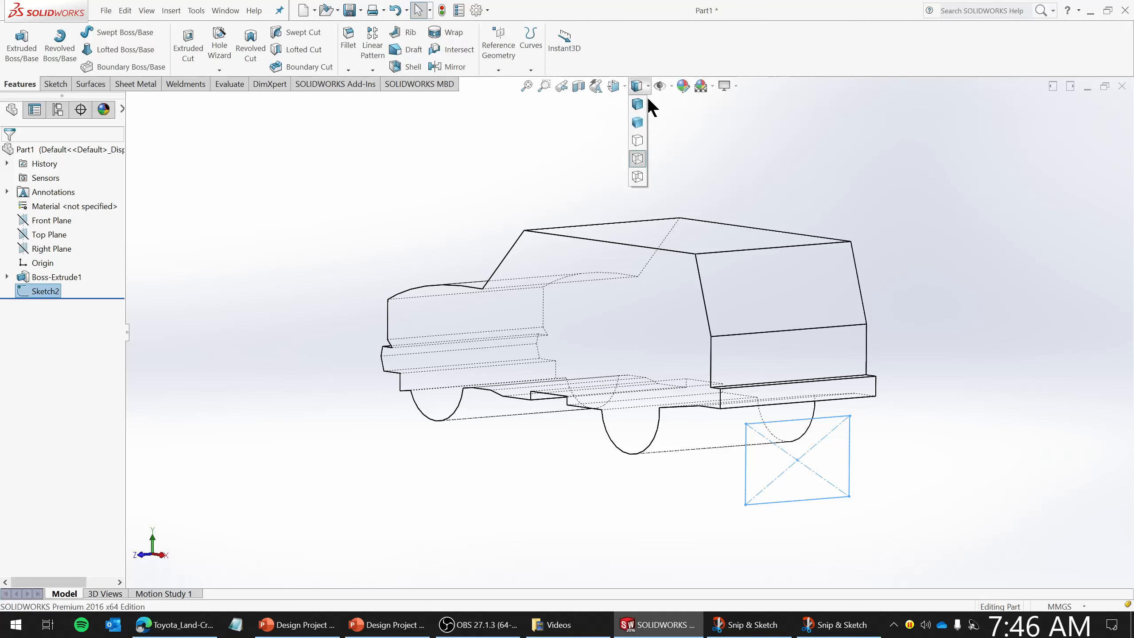
pyautogui.click(641, 102)
# - Cut-extrude the centre rectangle through all
pyautogui.click(187, 46)
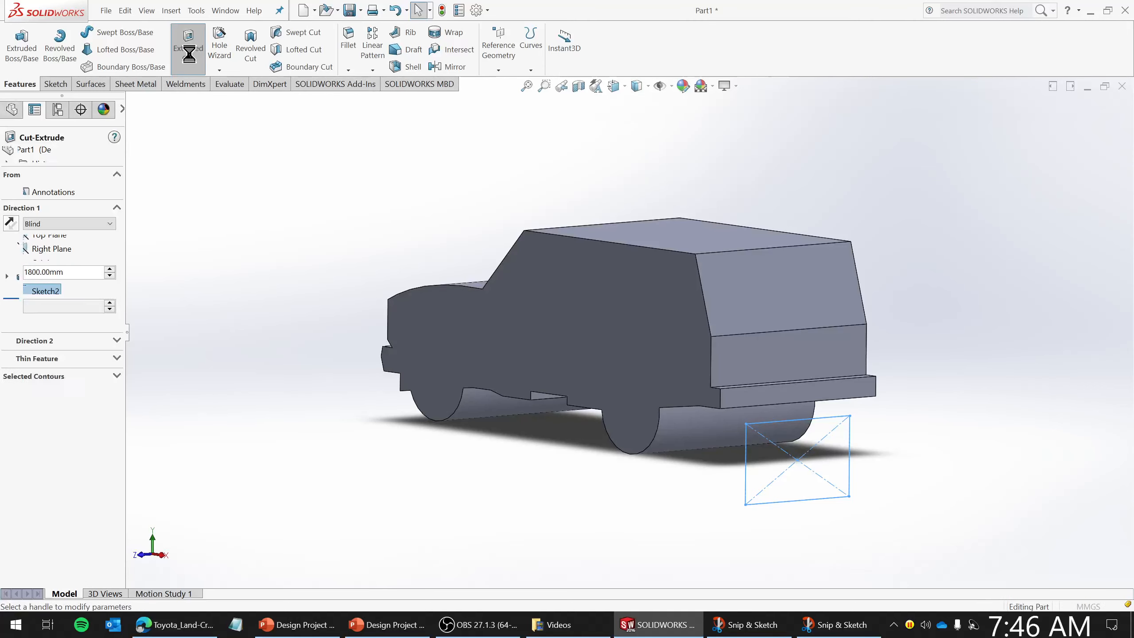
pyautogui.click(53, 222)
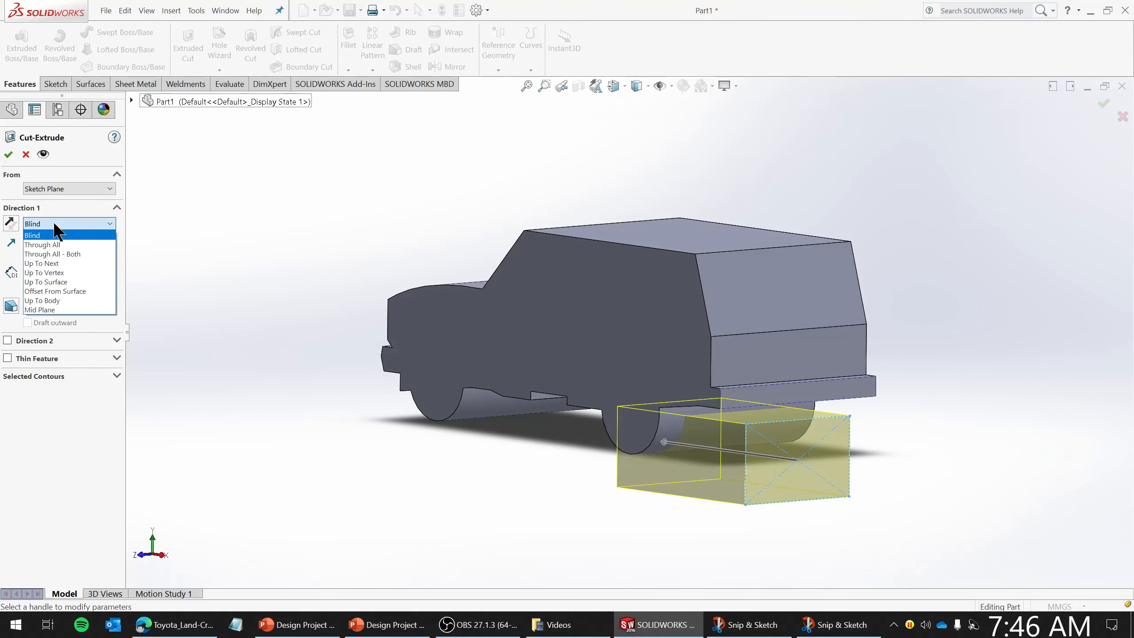
pyautogui.click(53, 242)
pyautogui.click(8, 154)
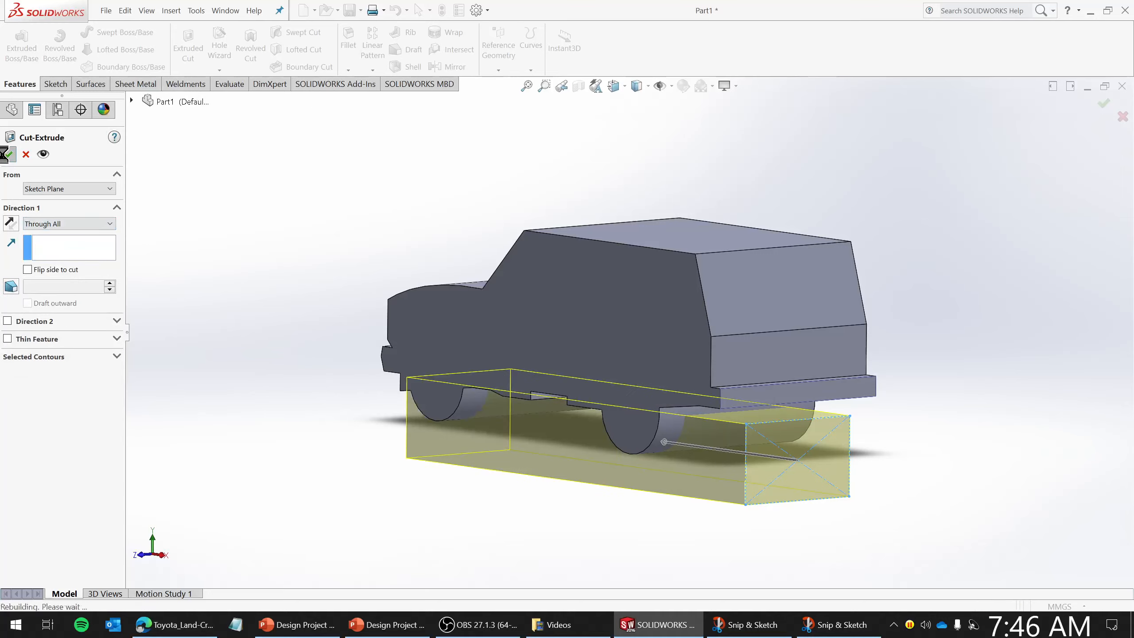
# - Examine the cut body from another angle and compare it with the reference side-view drawing
pyautogui.moveTo(643, 354); pyautogui.dragTo(598, 558, button='middle')
pyautogui.moveTo(821, 442)
pyautogui.mouseDown(button='middle')
pyautogui.moveTo(733, 441)
pyautogui.moveTo(853, 438)
pyautogui.moveTo(831, 551)
pyautogui.mouseUp(button='middle')
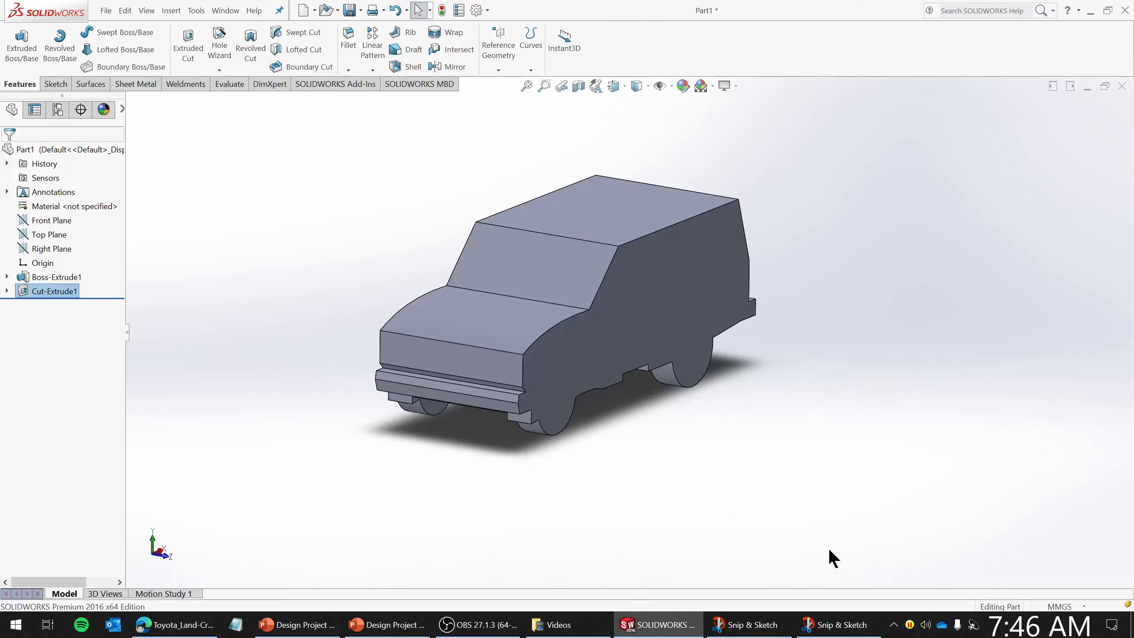
pyautogui.click(746, 624)
pyautogui.click(826, 631)
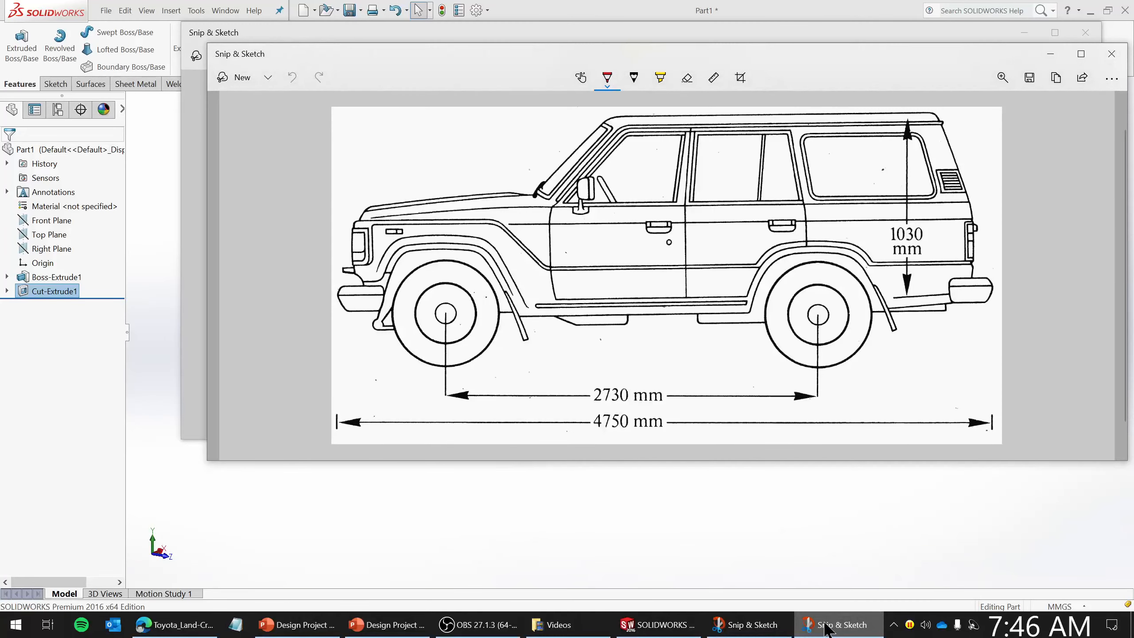
pyautogui.click(828, 631)
pyautogui.click(734, 487)
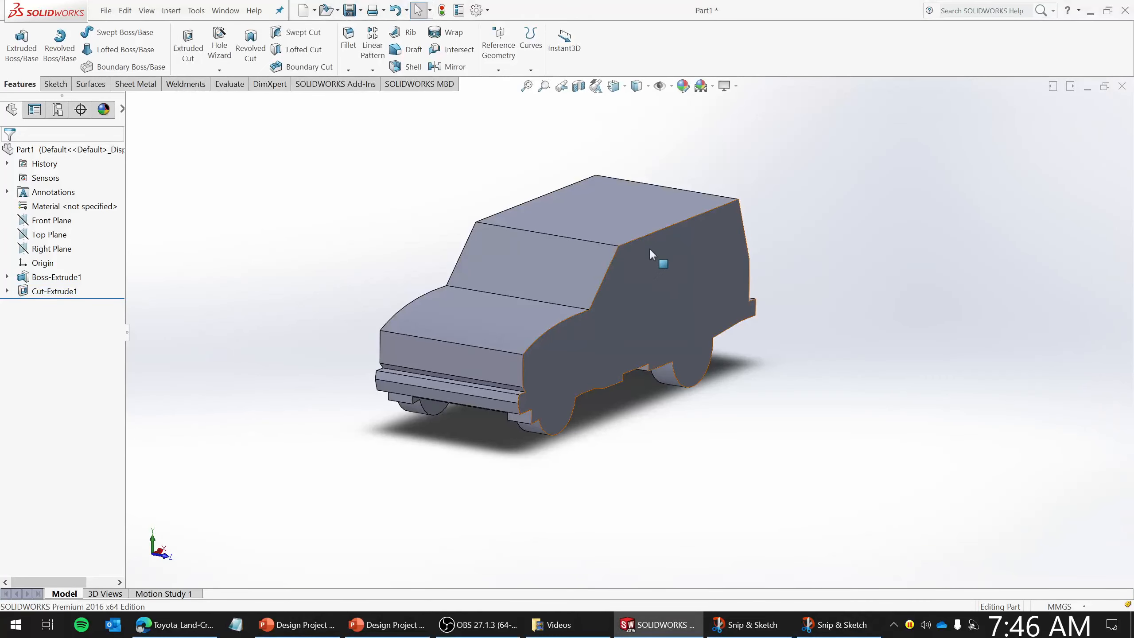
# - Fillet the edge between the windshield and the roof with FilletXpert at 50 mm
pyautogui.moveTo(716, 469); pyautogui.dragTo(695, 465, button='middle')
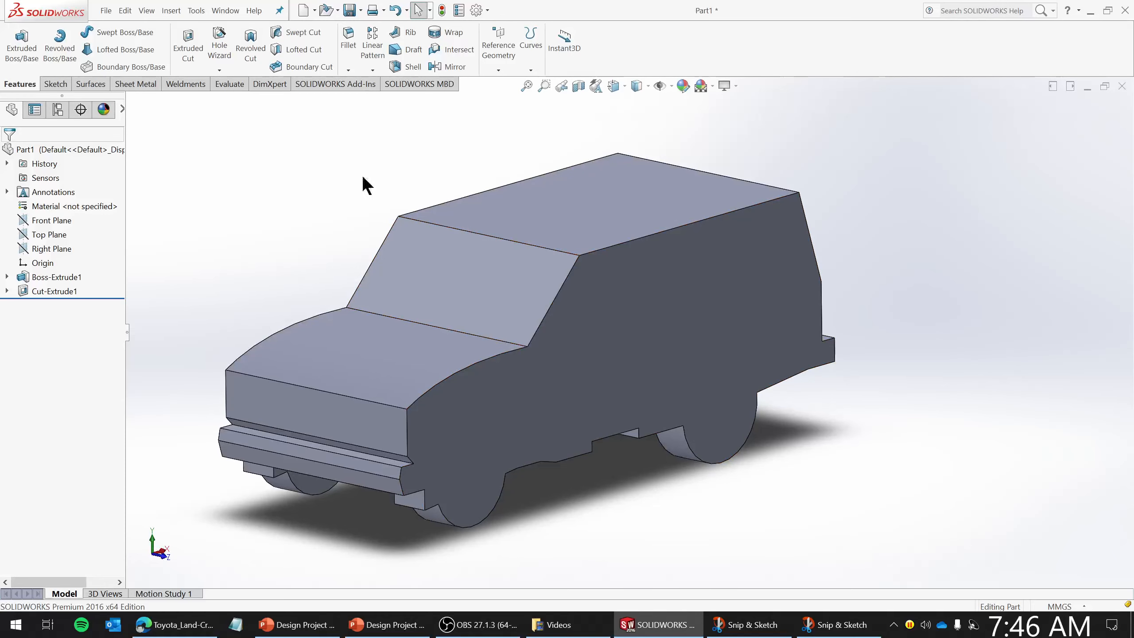
pyautogui.click(348, 35)
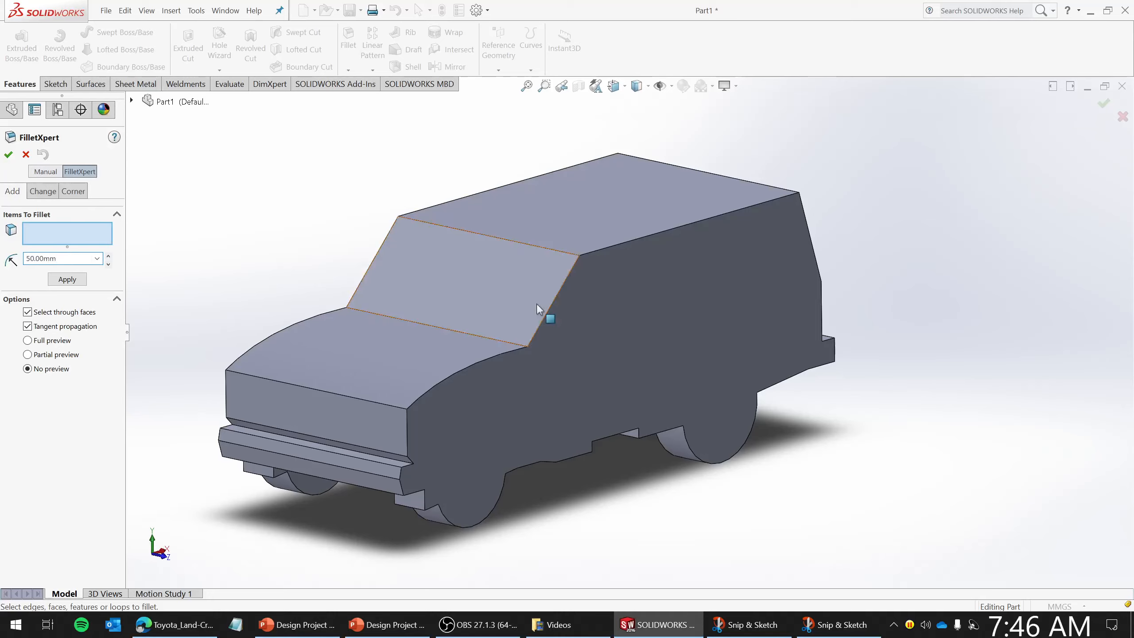
pyautogui.click(519, 244)
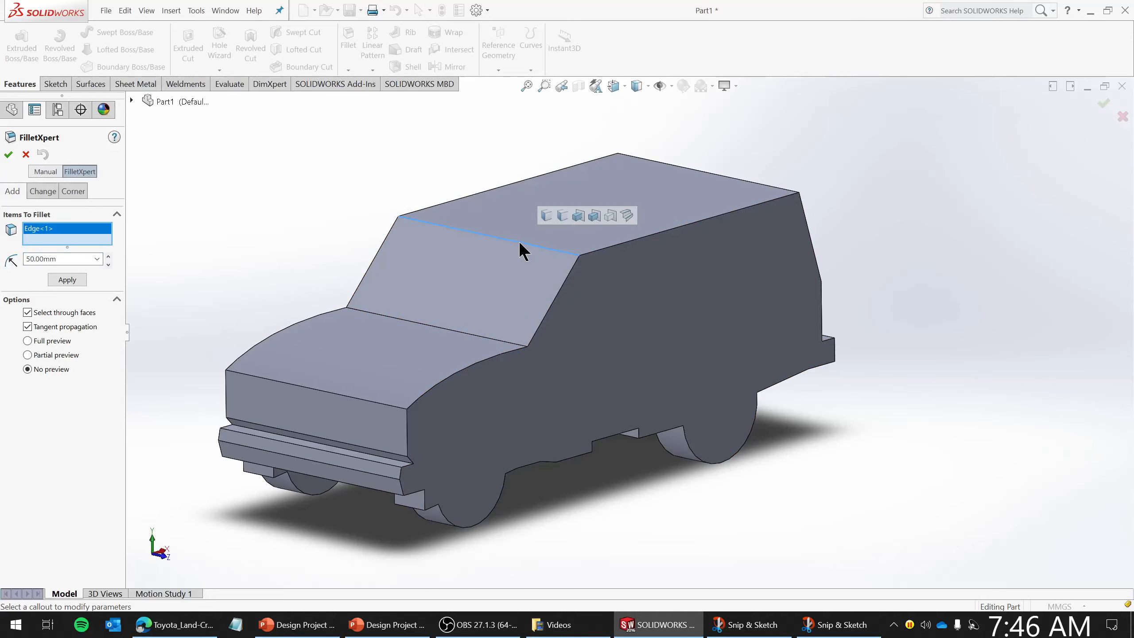
pyautogui.click(56, 278)
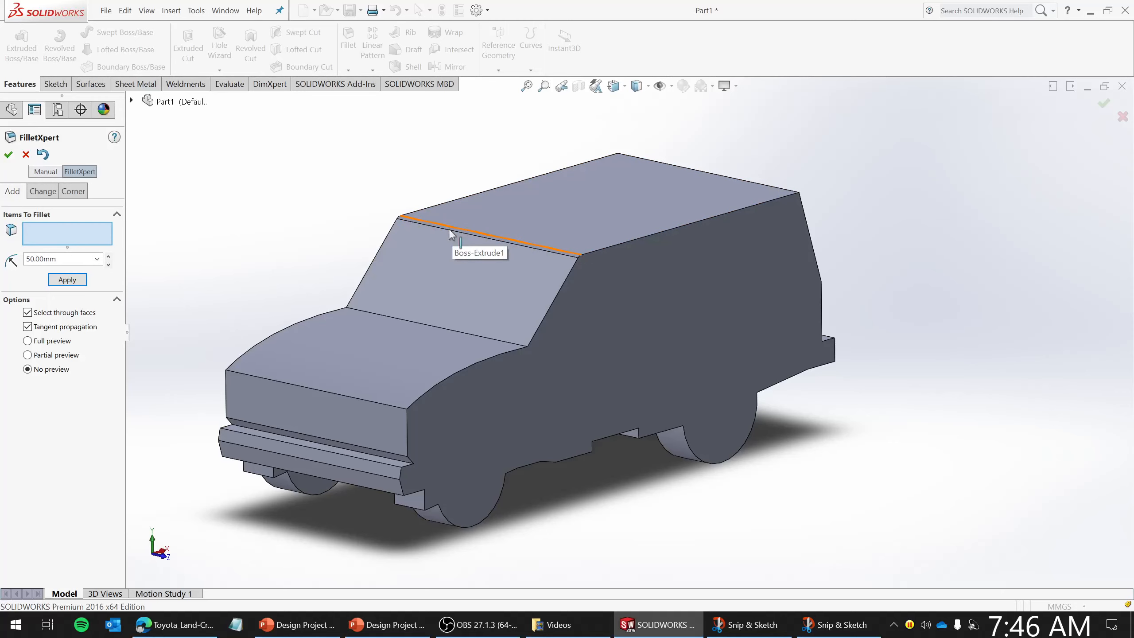
pyautogui.press('Return')
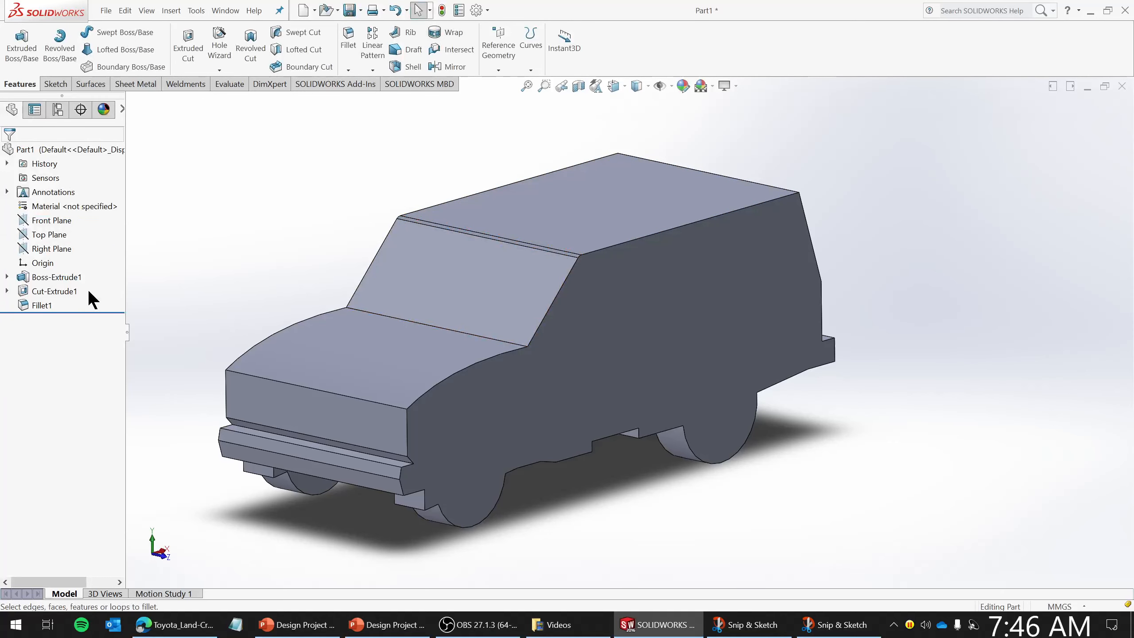
# - Edit the roof-edge fillet and set its radius to 200 mm
pyautogui.rightClick(41, 305)
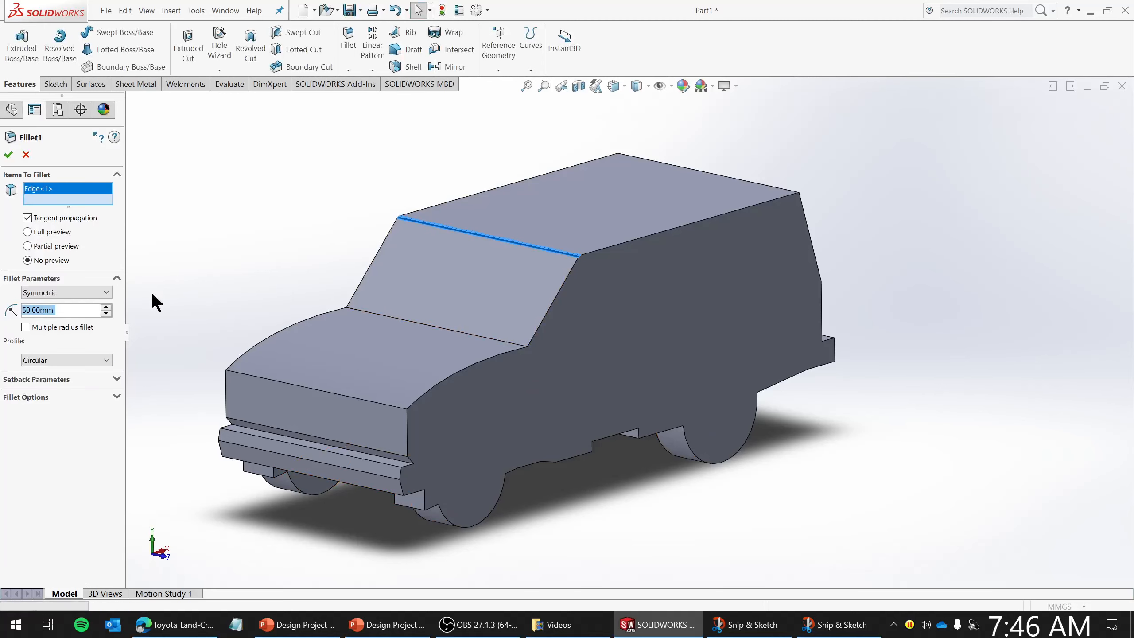
pyautogui.write('200')
pyautogui.press('Return')
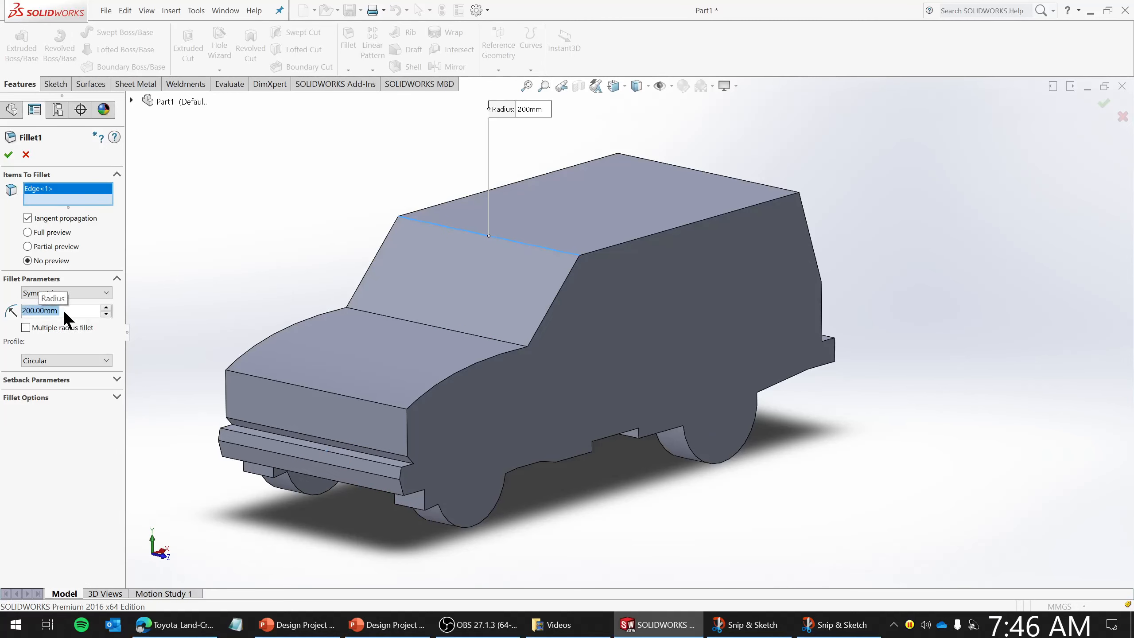
pyautogui.click(8, 155)
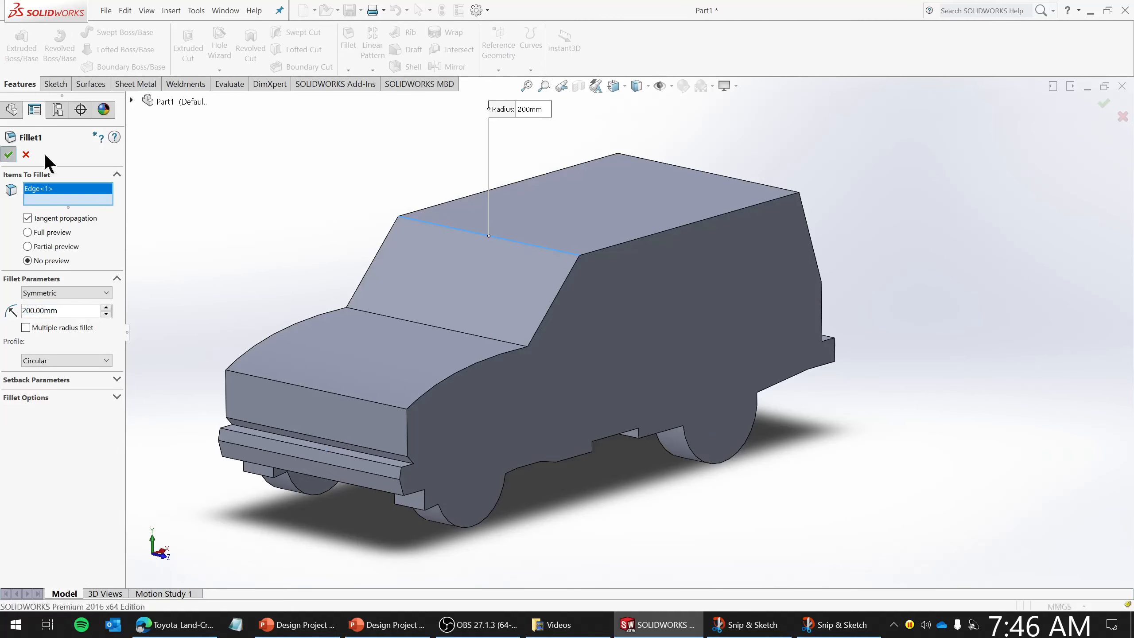
# - Fillet the hood's front top edge with a 300 mm radius
pyautogui.moveTo(535, 328); pyautogui.dragTo(537, 297, button='middle')
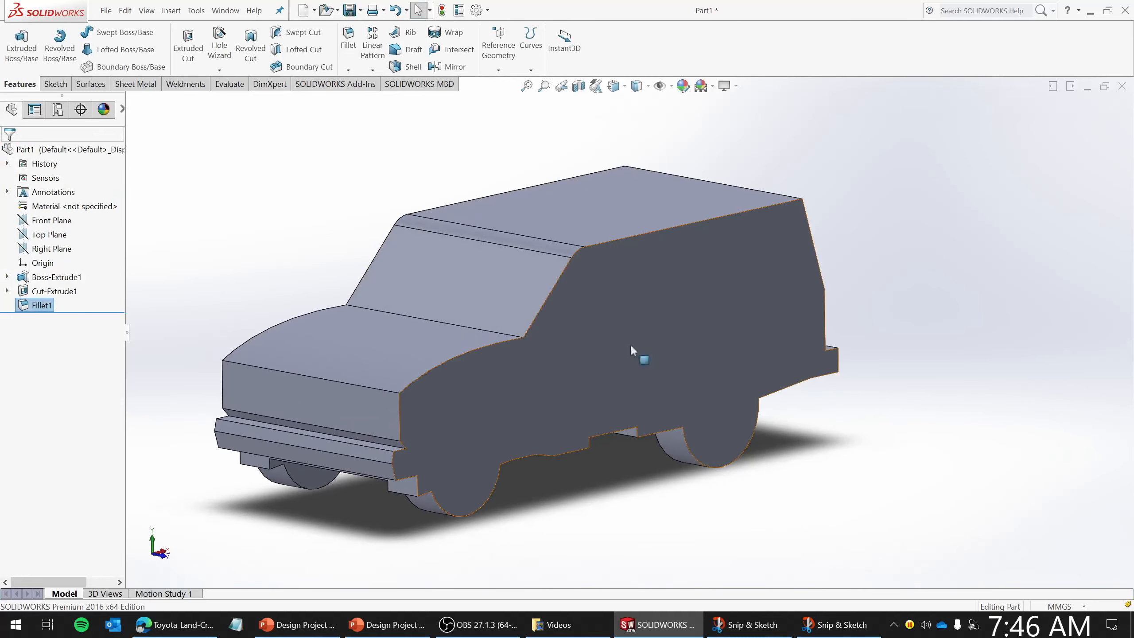
pyautogui.moveTo(942, 417); pyautogui.dragTo(910, 435, button='middle')
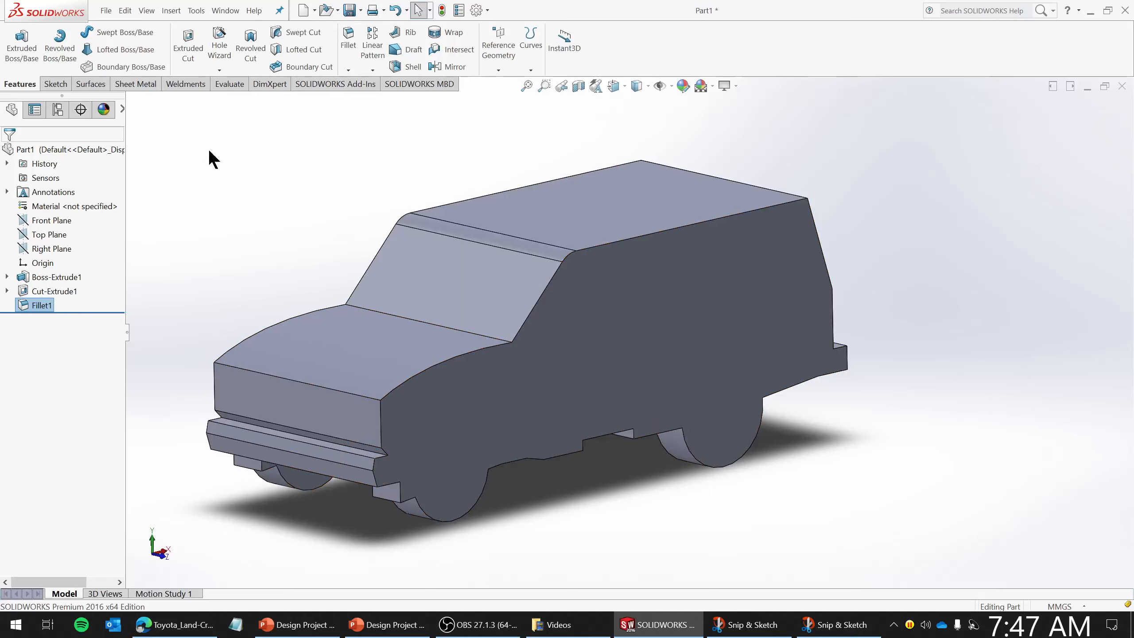
pyautogui.click(348, 40)
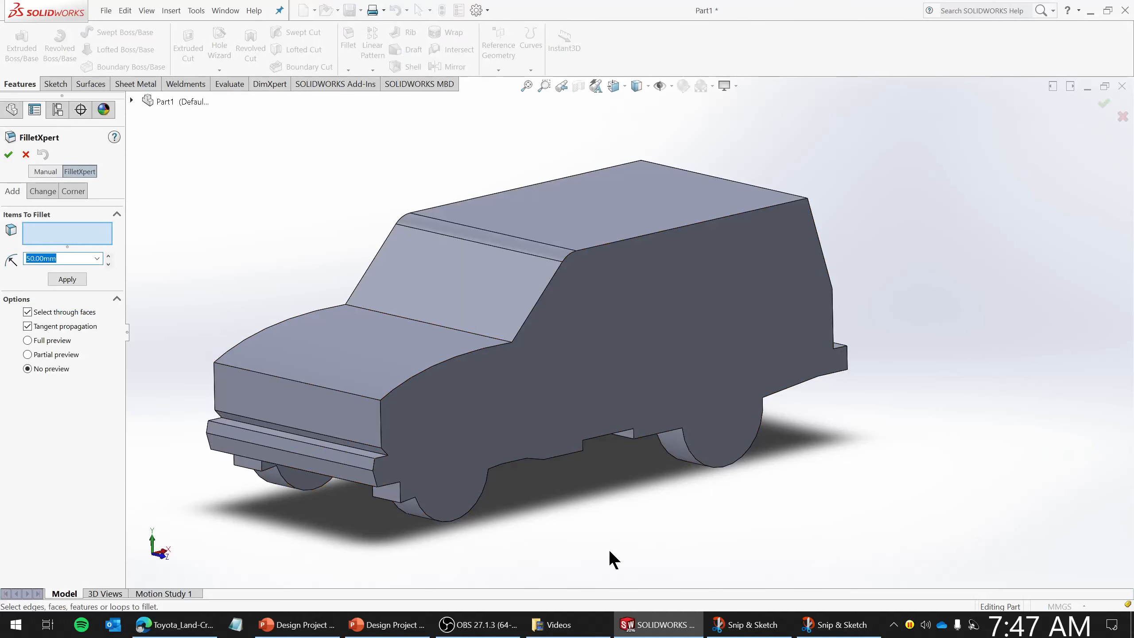
pyautogui.click(821, 624)
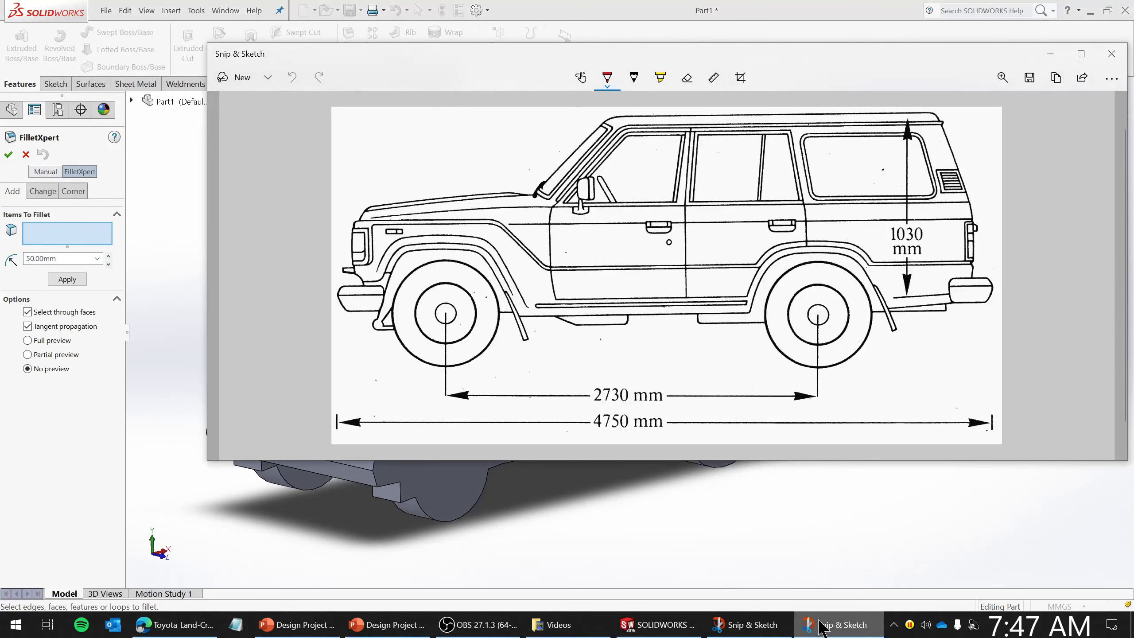
pyautogui.click(821, 624)
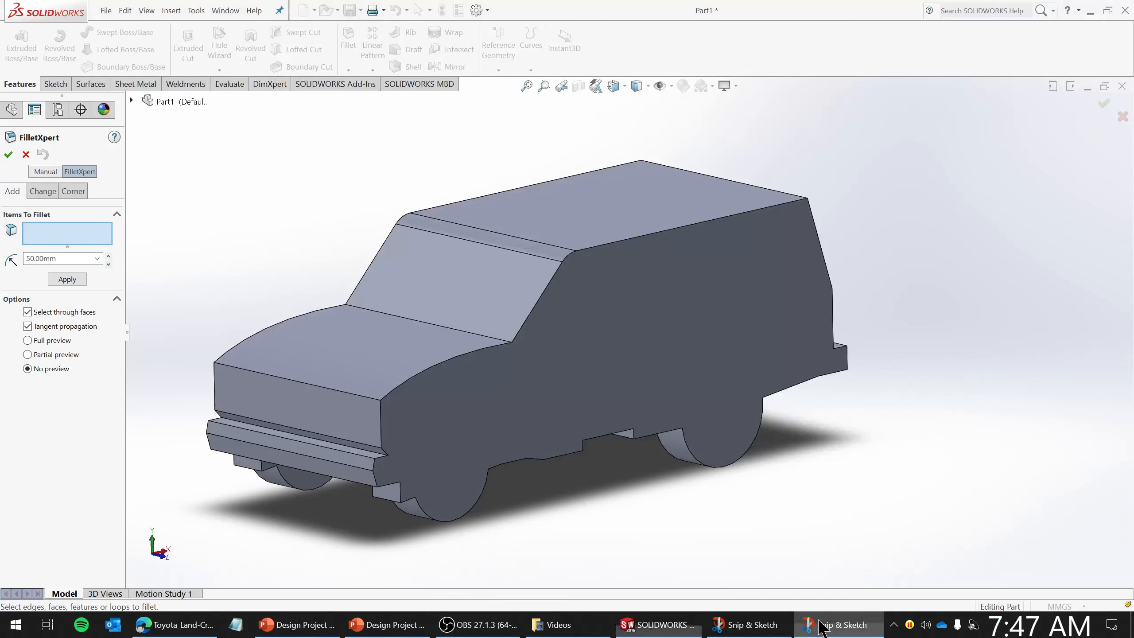
pyautogui.click(348, 395)
pyautogui.doubleClick(80, 259)
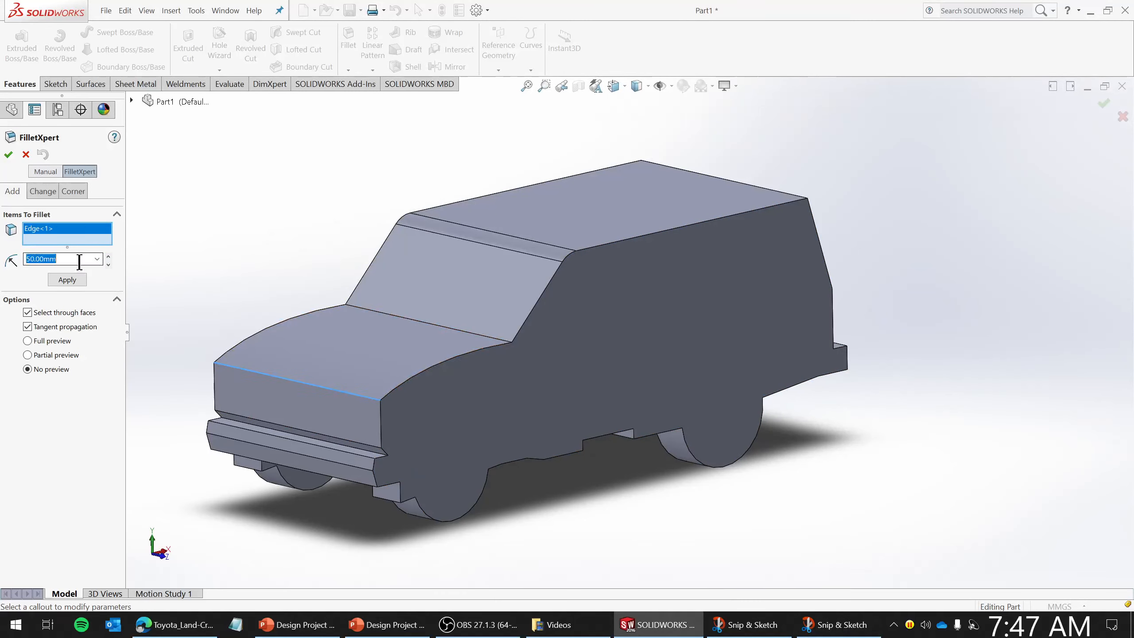
pyautogui.write('30')
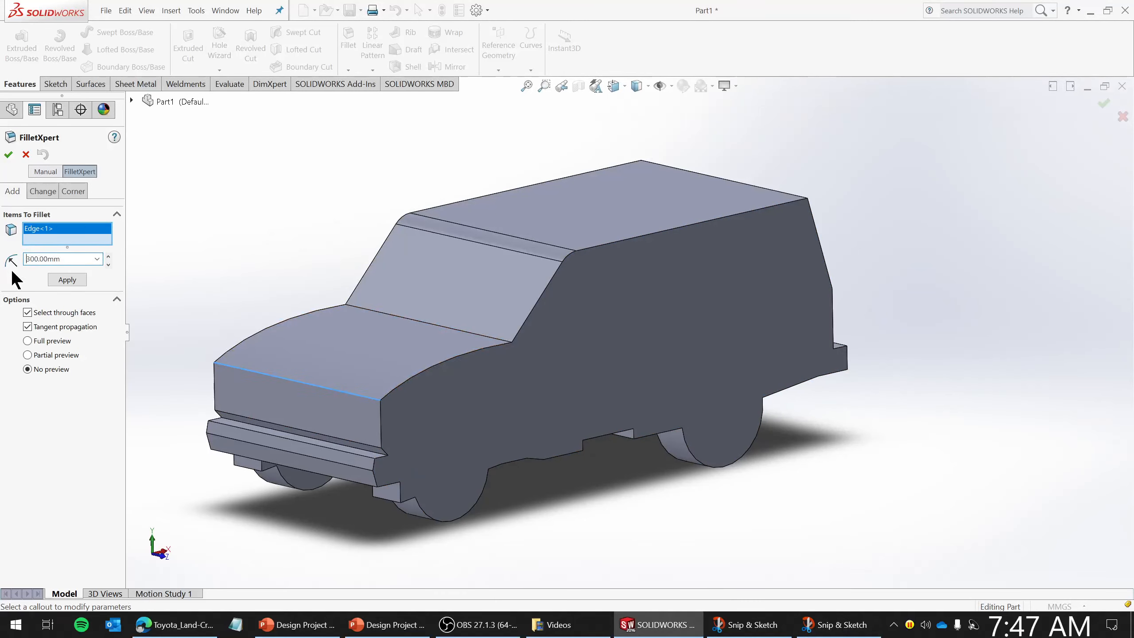
pyautogui.click(75, 279)
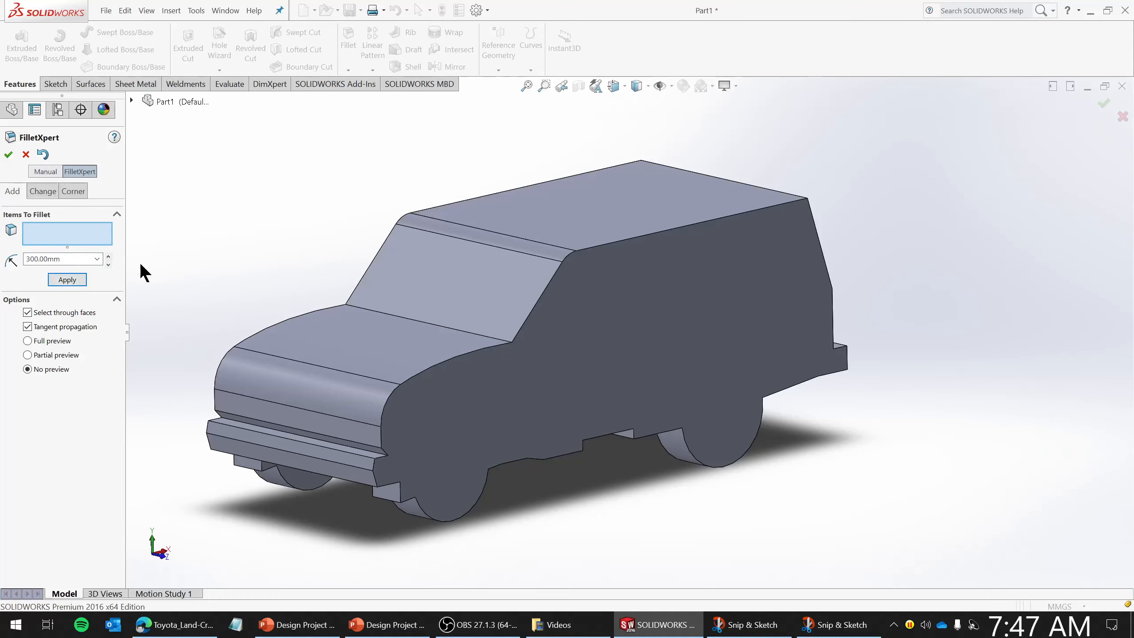
pyautogui.click(26, 154)
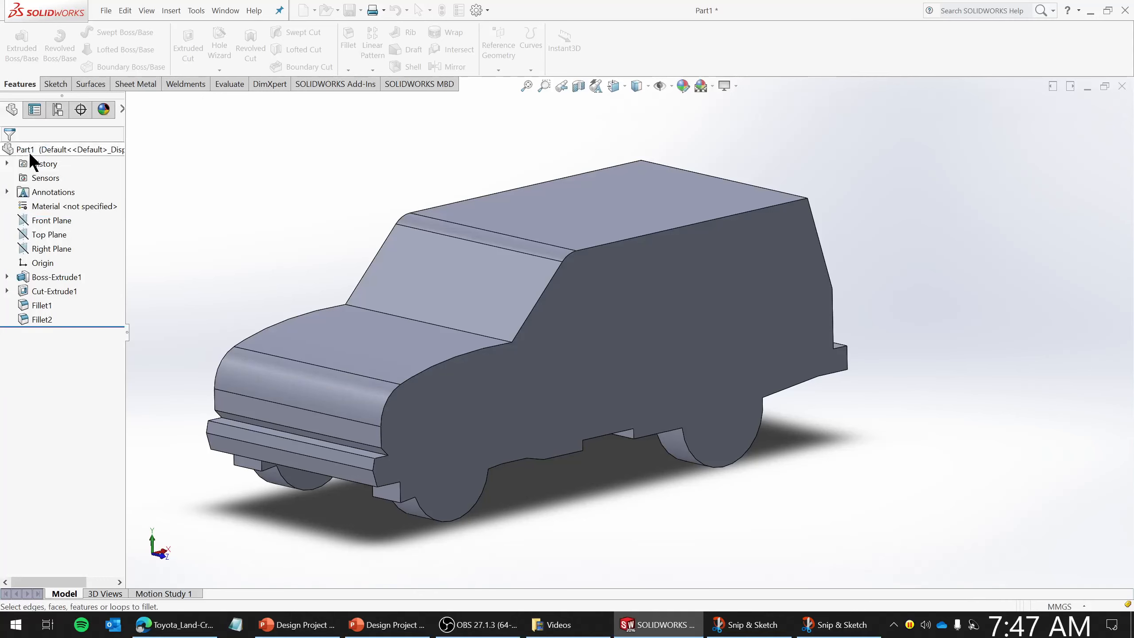
# - Edit the hood fillet and set its radius to 150 mm
pyautogui.rightClick(35, 320)
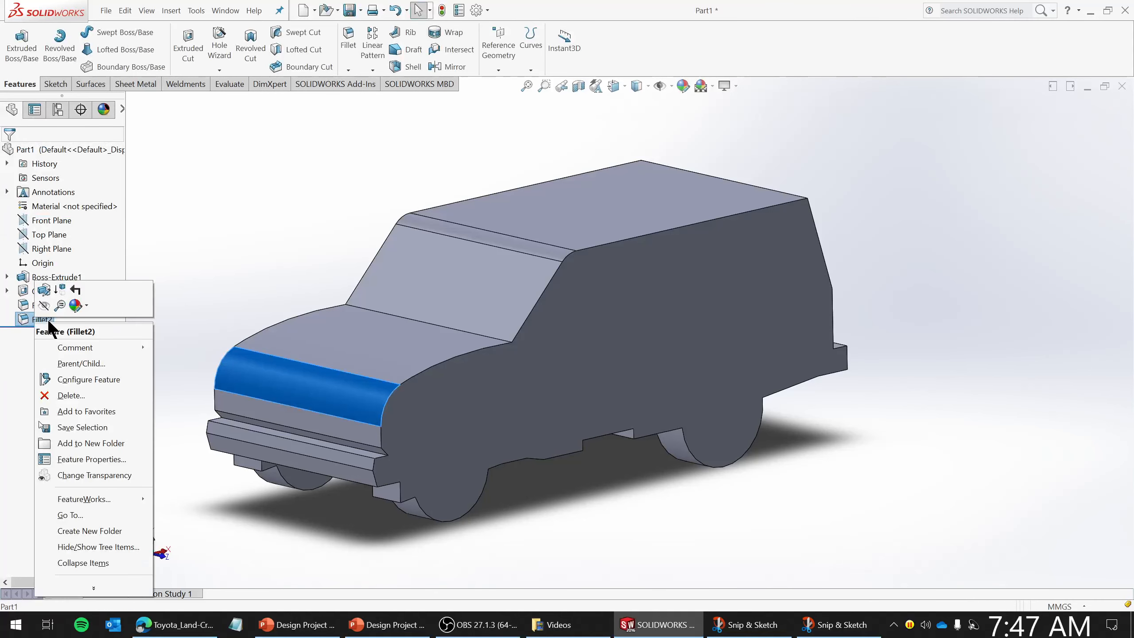
pyautogui.click(44, 290)
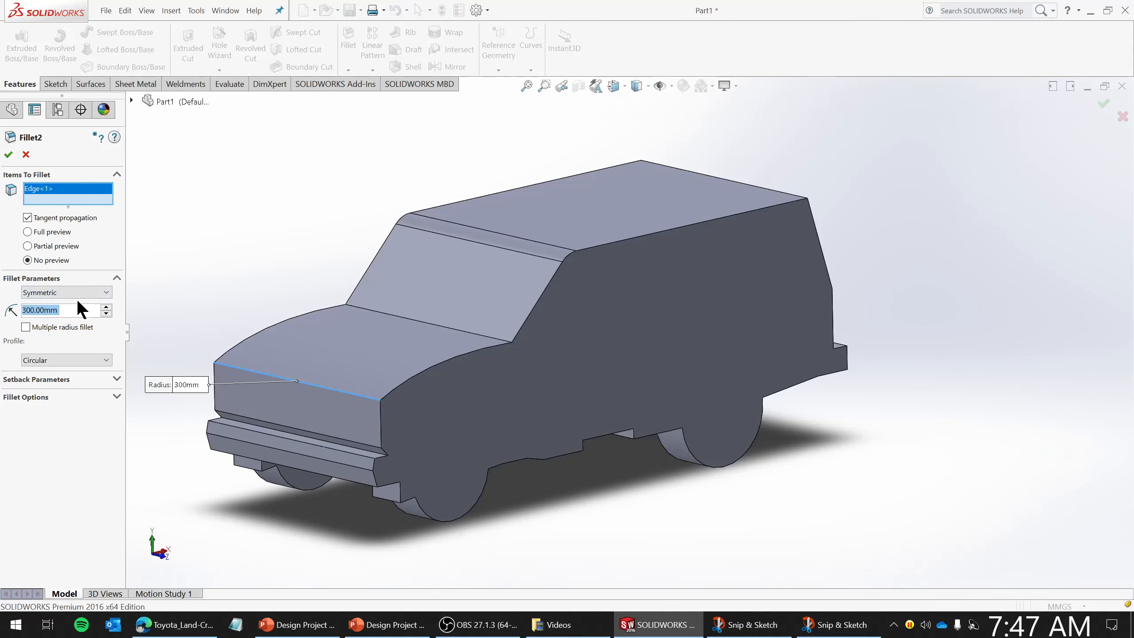
pyautogui.write('150')
pyautogui.press('Return')
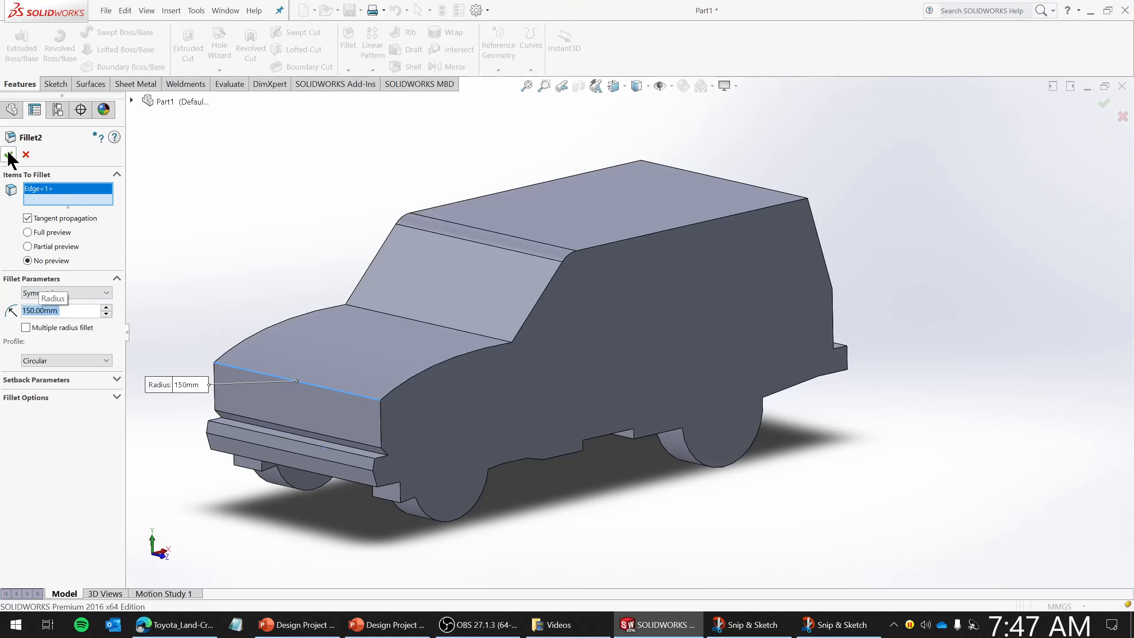
# - Fillet the body's side outline edges and rear roof edges with FilletXpert at a 150 mm radius
pyautogui.moveTo(491, 382); pyautogui.dragTo(468, 374, button='middle')
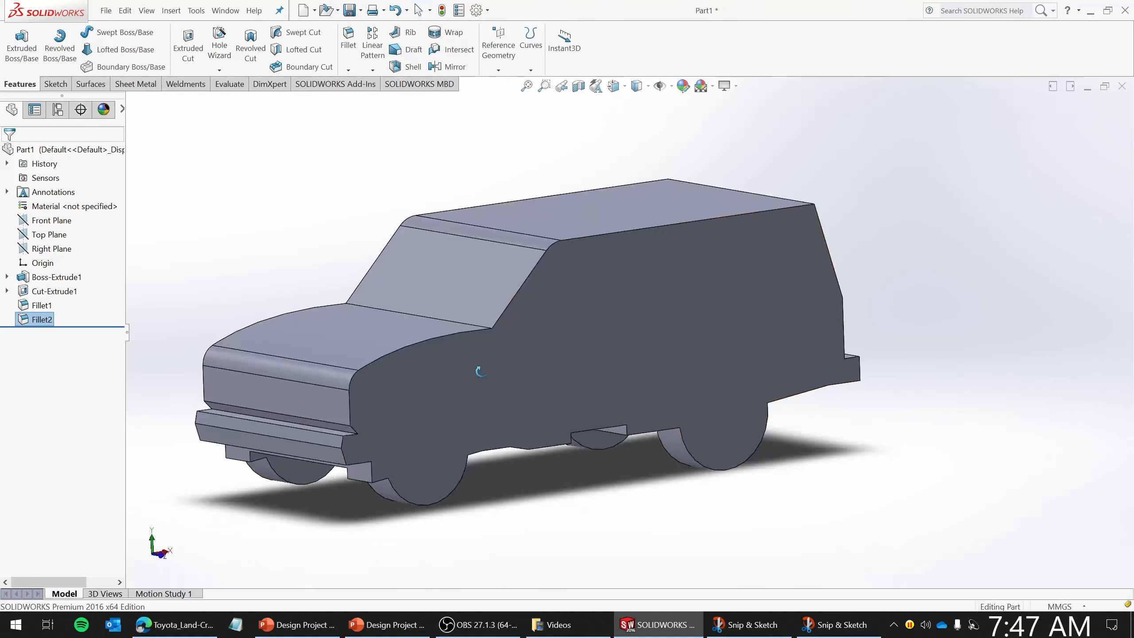
pyautogui.moveTo(630, 485); pyautogui.dragTo(665, 489, button='middle')
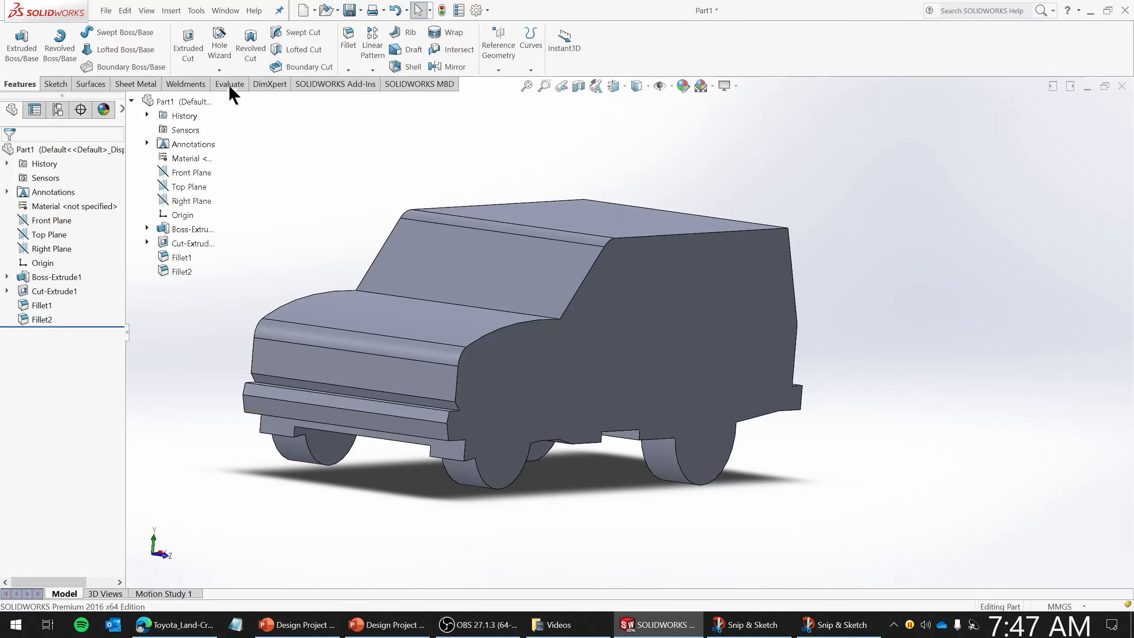
pyautogui.click(350, 50)
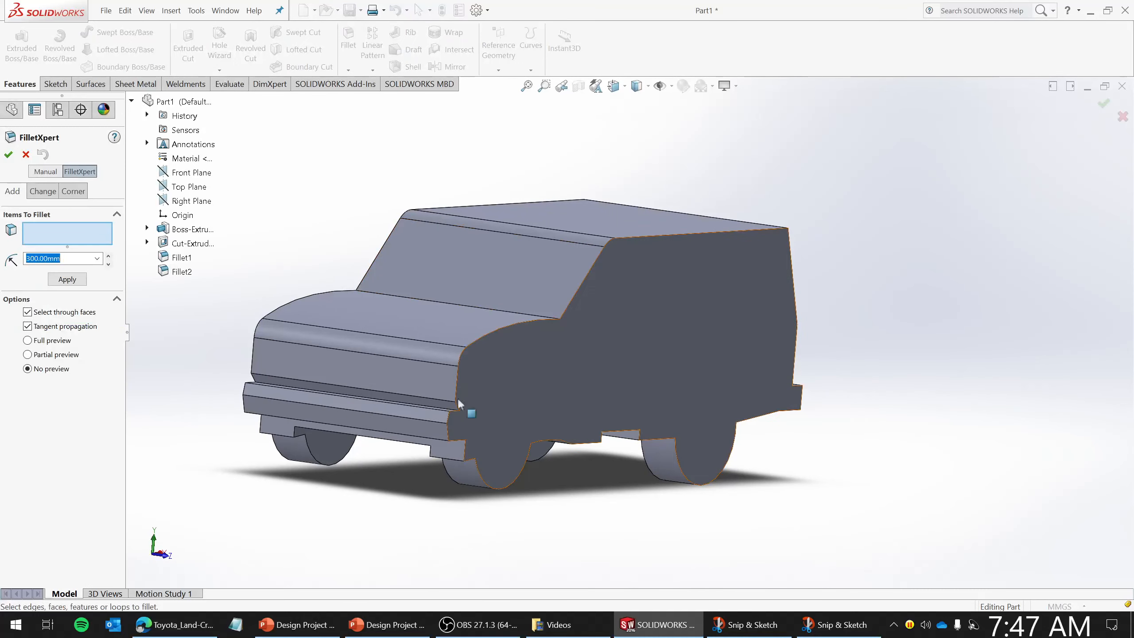
pyautogui.write('150')
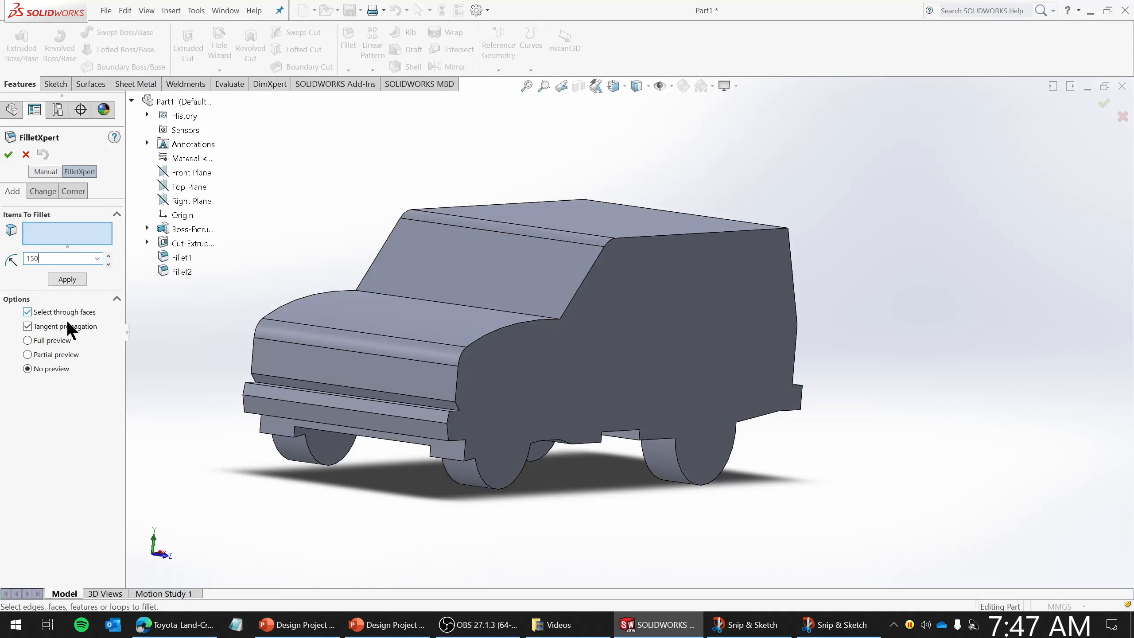
pyautogui.click(455, 385)
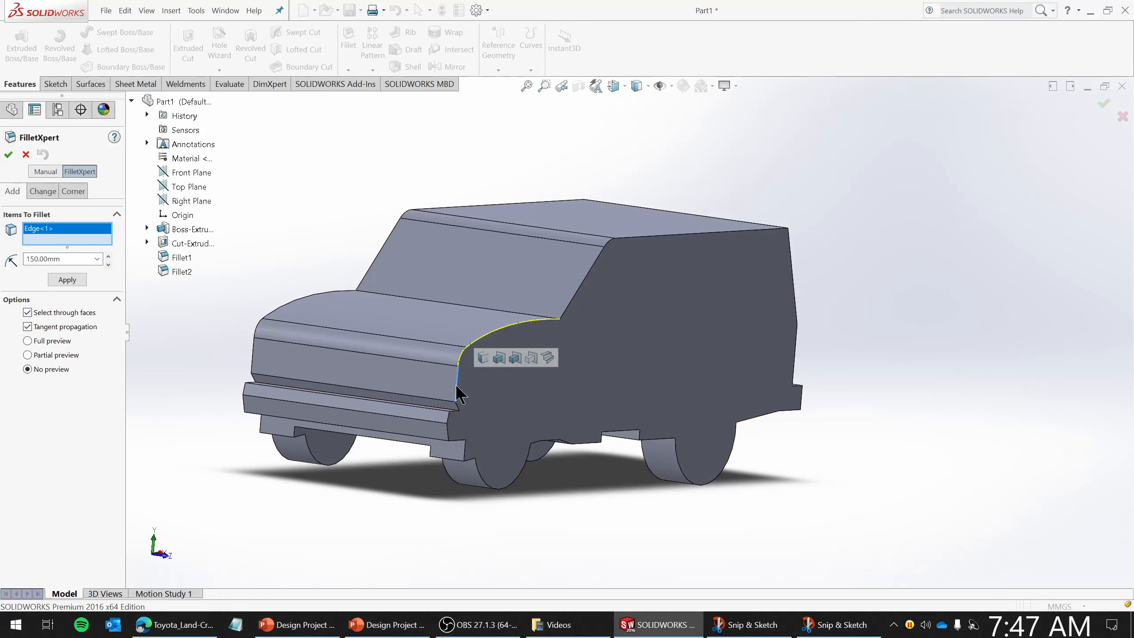
pyautogui.click(586, 276)
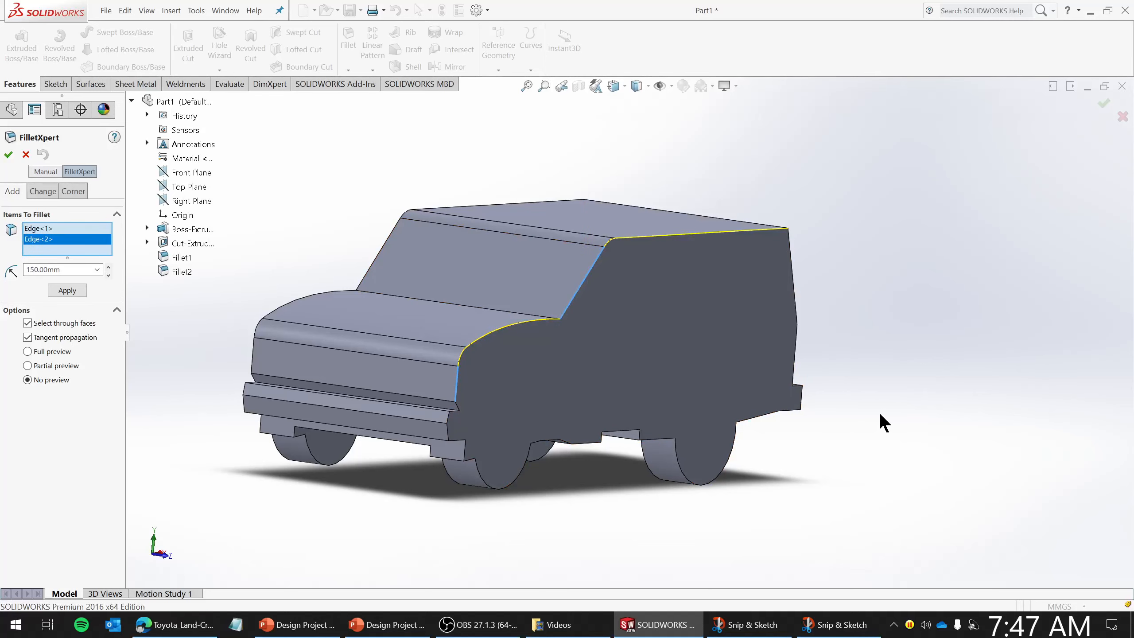
pyautogui.click(792, 266)
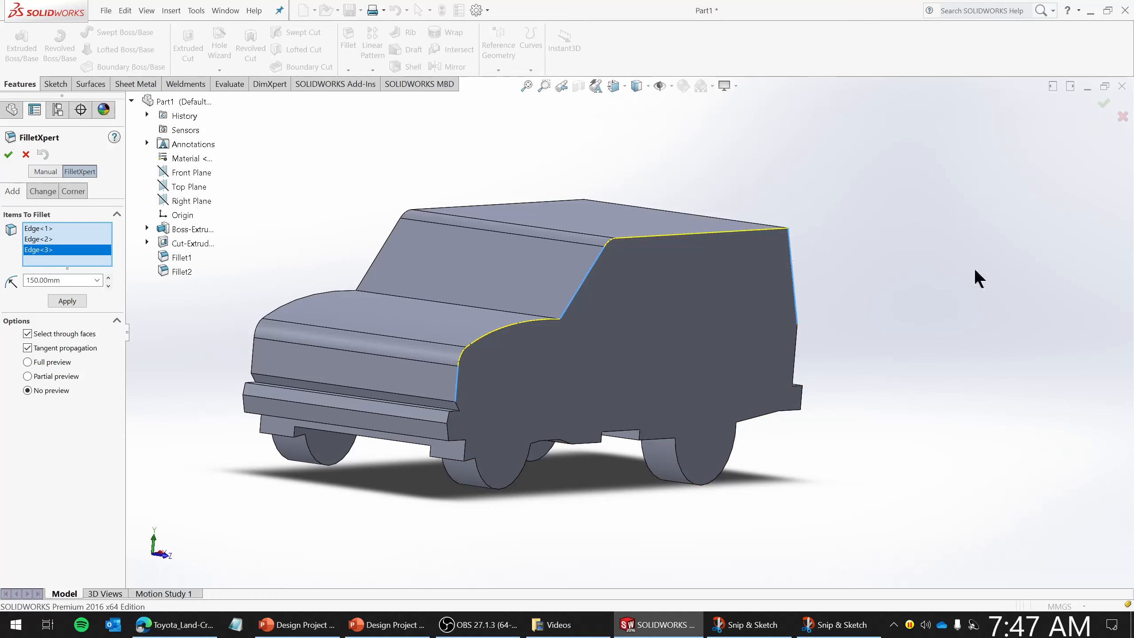
pyautogui.click(252, 358)
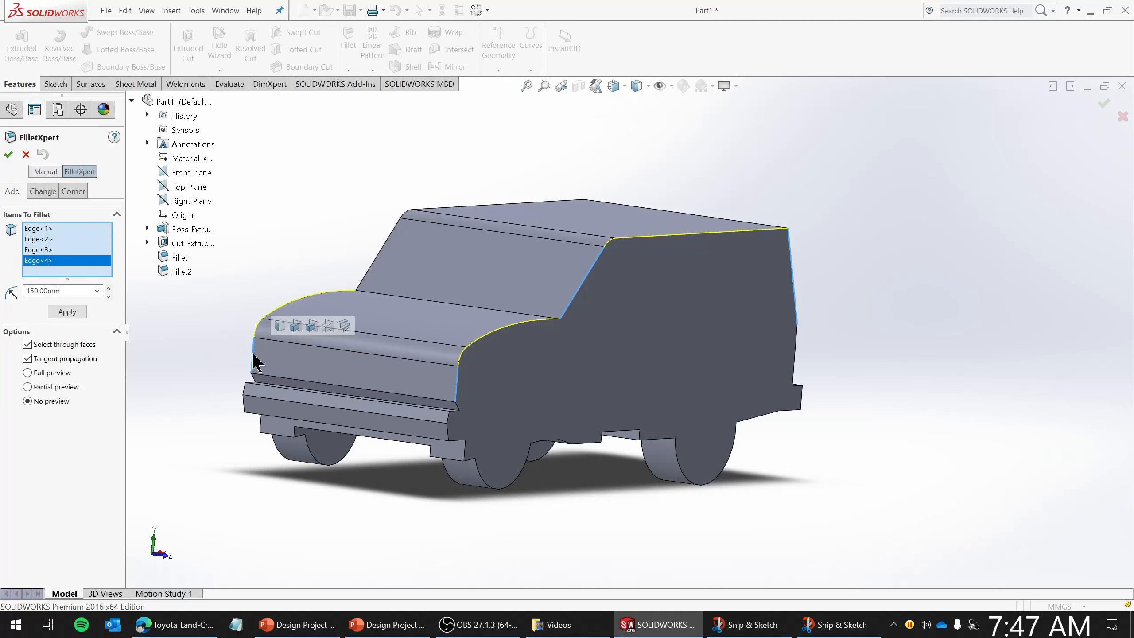
pyautogui.click(372, 267)
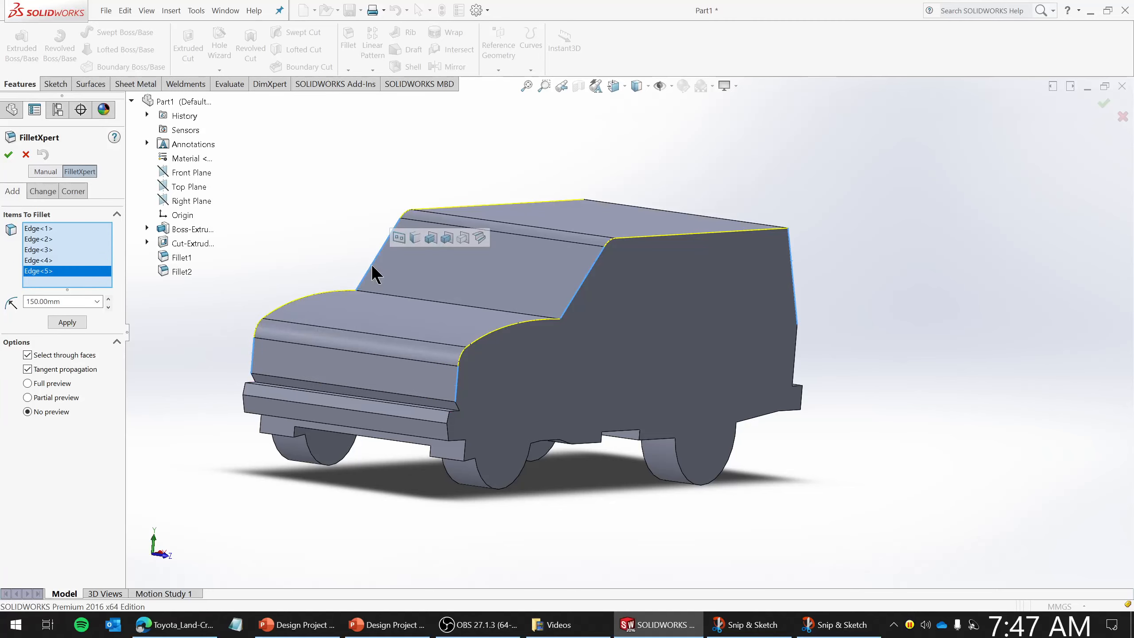
pyautogui.moveTo(847, 194); pyautogui.dragTo(725, 305, button='middle')
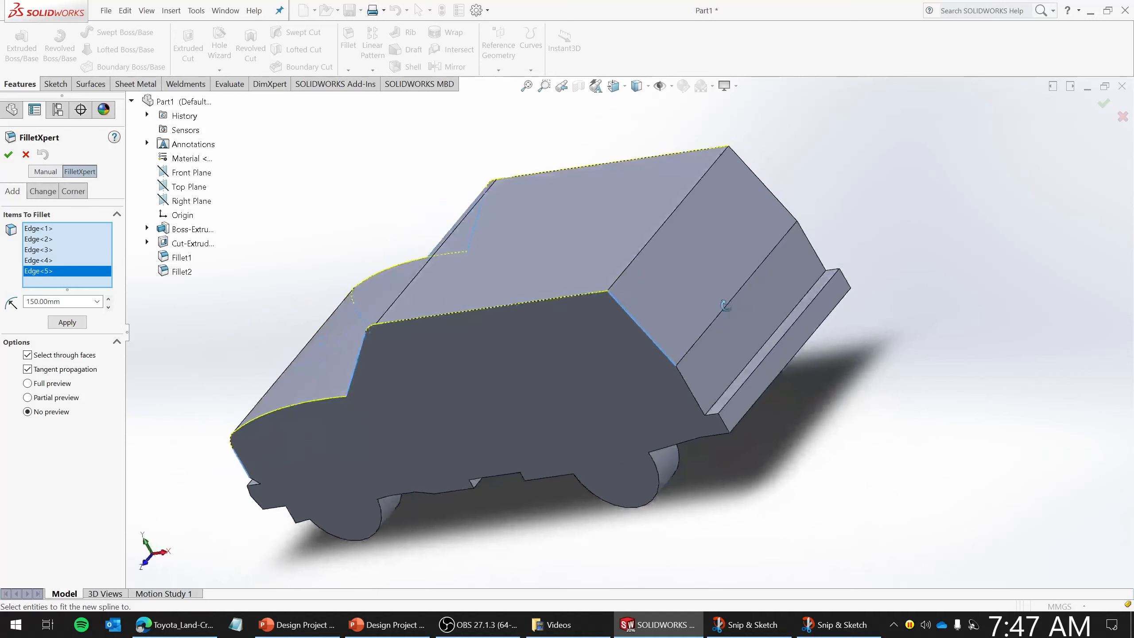
pyautogui.click(766, 184)
pyautogui.click(697, 184)
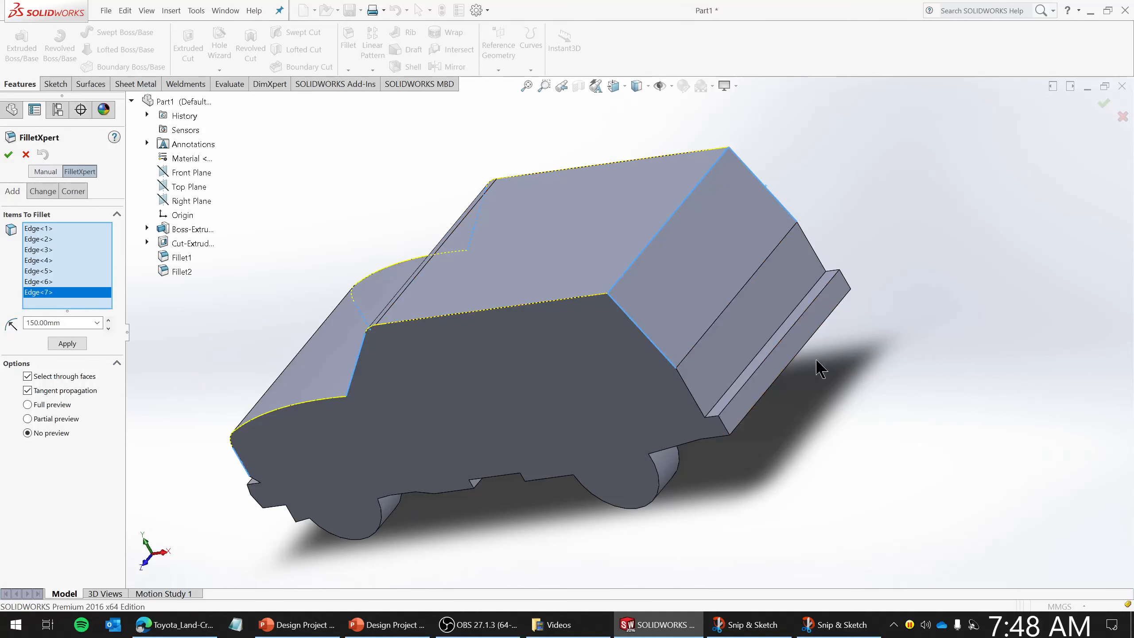
pyautogui.click(60, 342)
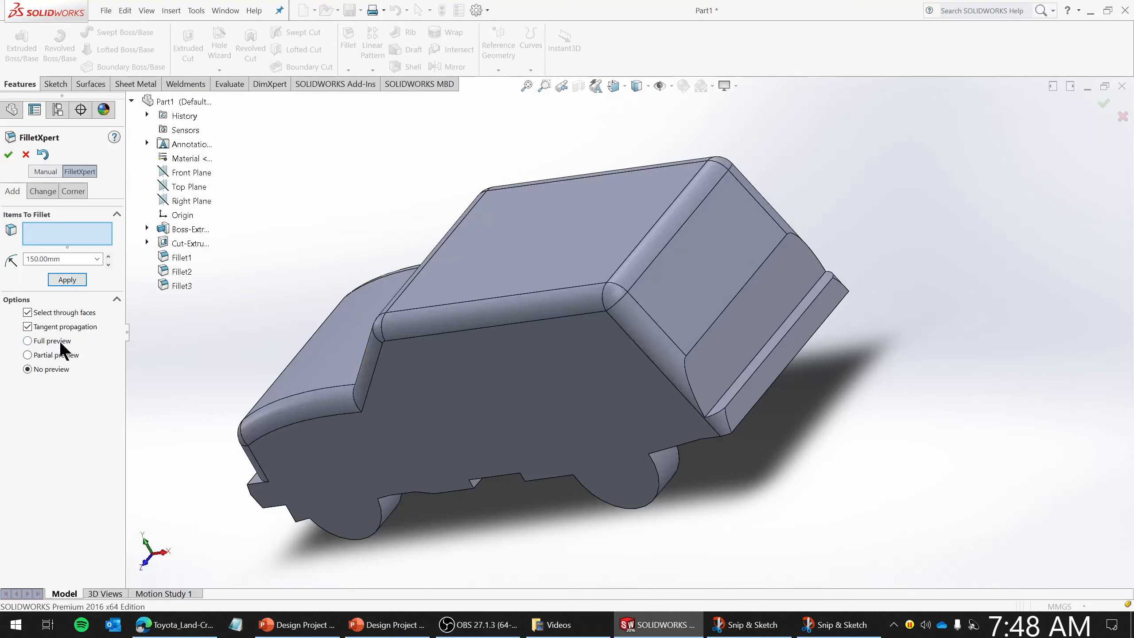
pyautogui.moveTo(425, 390); pyautogui.dragTo(548, 457, button='middle')
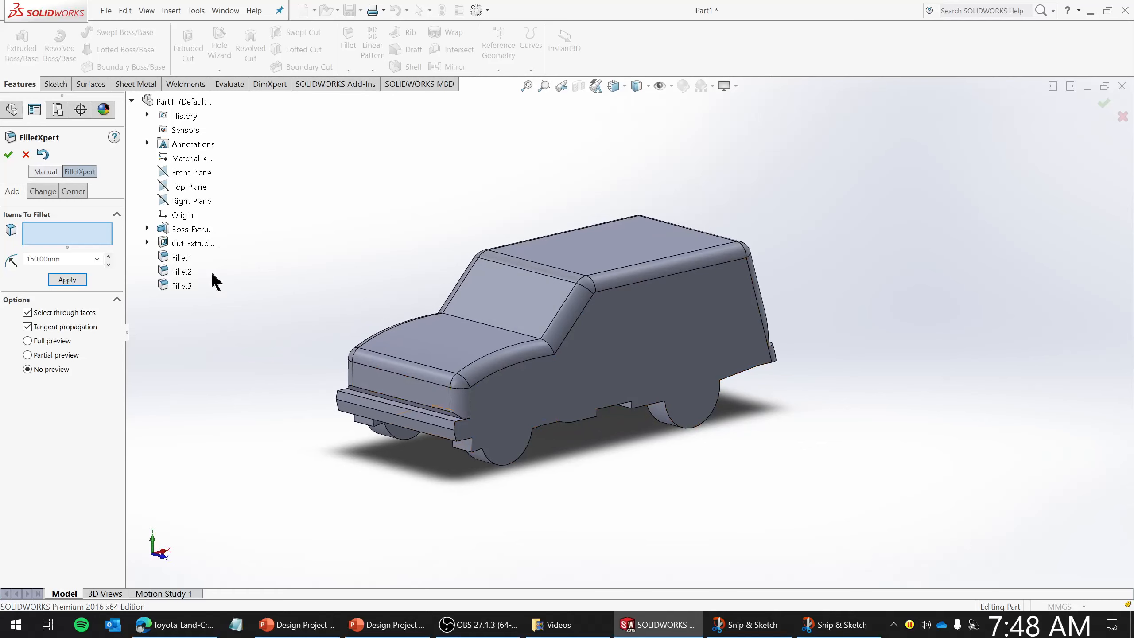
pyautogui.click(25, 154)
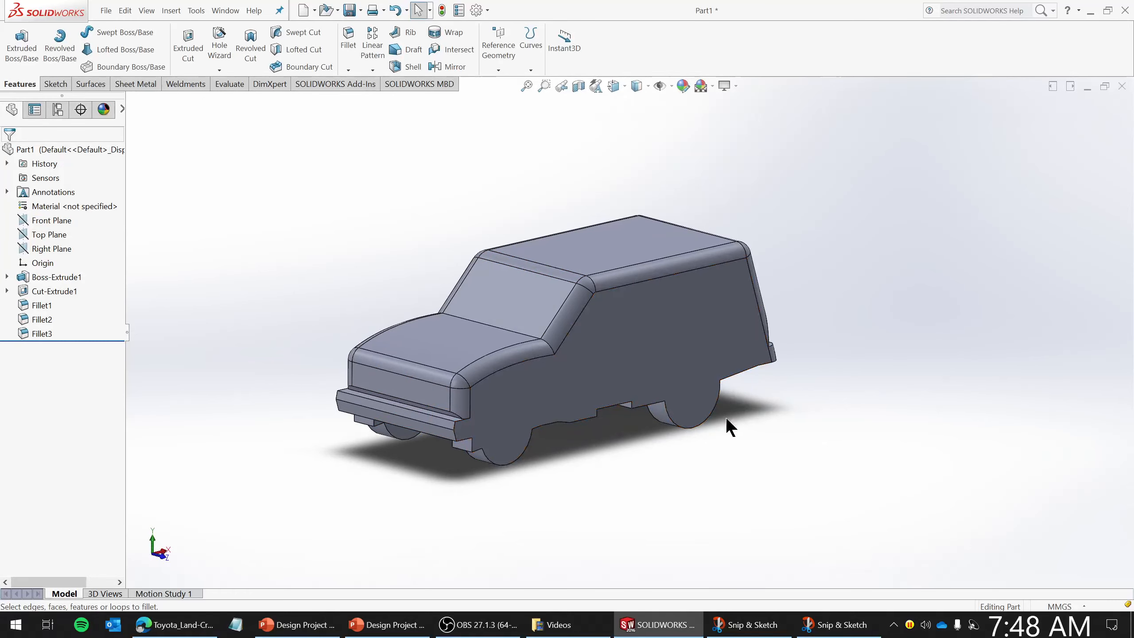
# - Open a sketch on the body's side face, view it normal, and draw a circle around the front wheel, radius about 383 mm
pyautogui.click(705, 353)
pyautogui.rightClick(704, 353)
pyautogui.click(730, 247)
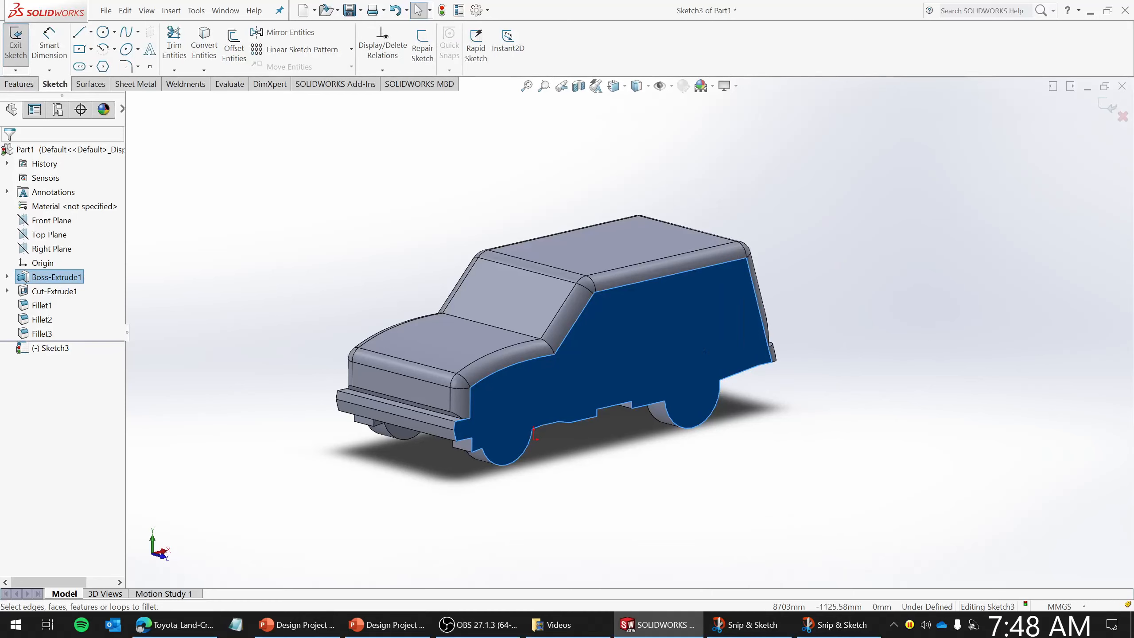
pyautogui.hotkey('ctrl', '8')
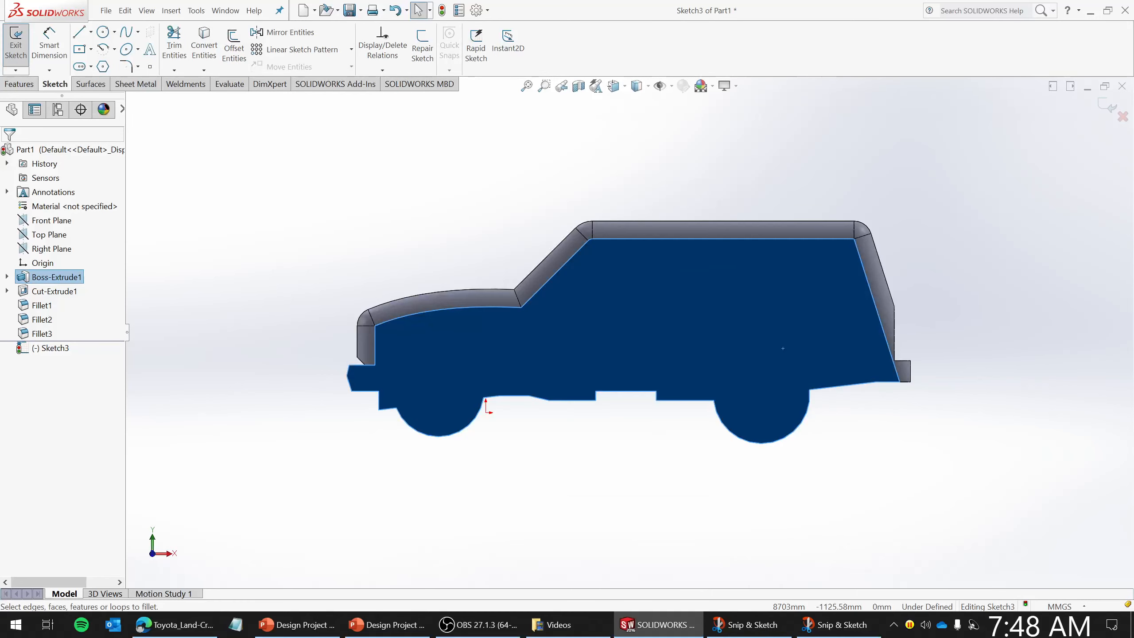
pyautogui.click(1124, 488)
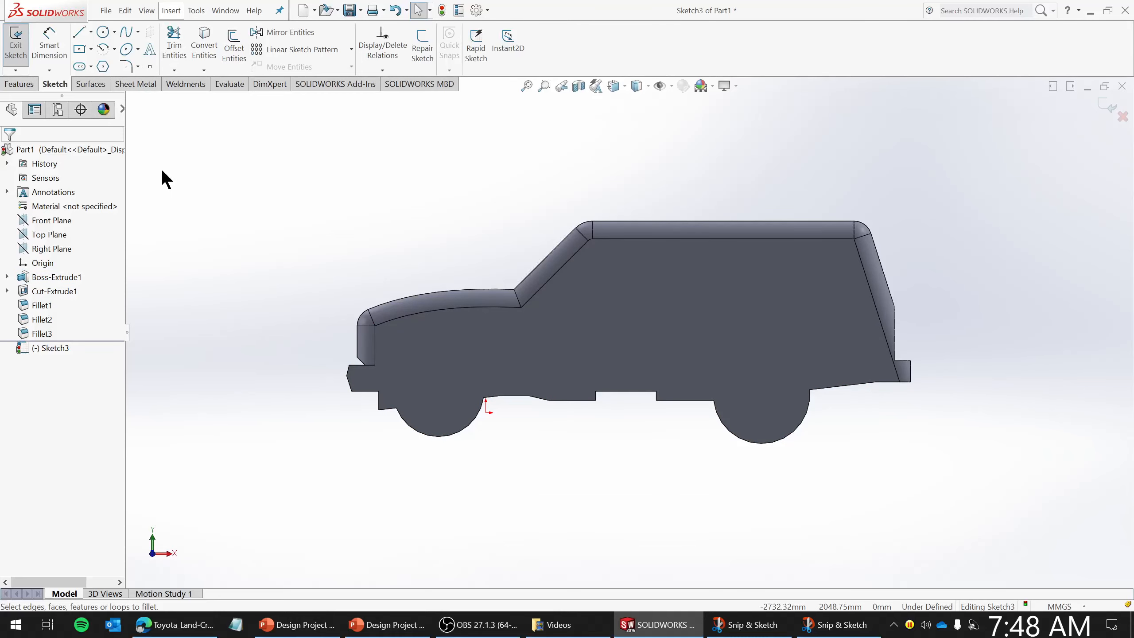
pyautogui.click(106, 31)
pyautogui.scroll(-3, 464, 429)
pyautogui.scroll(-1, 462, 427)
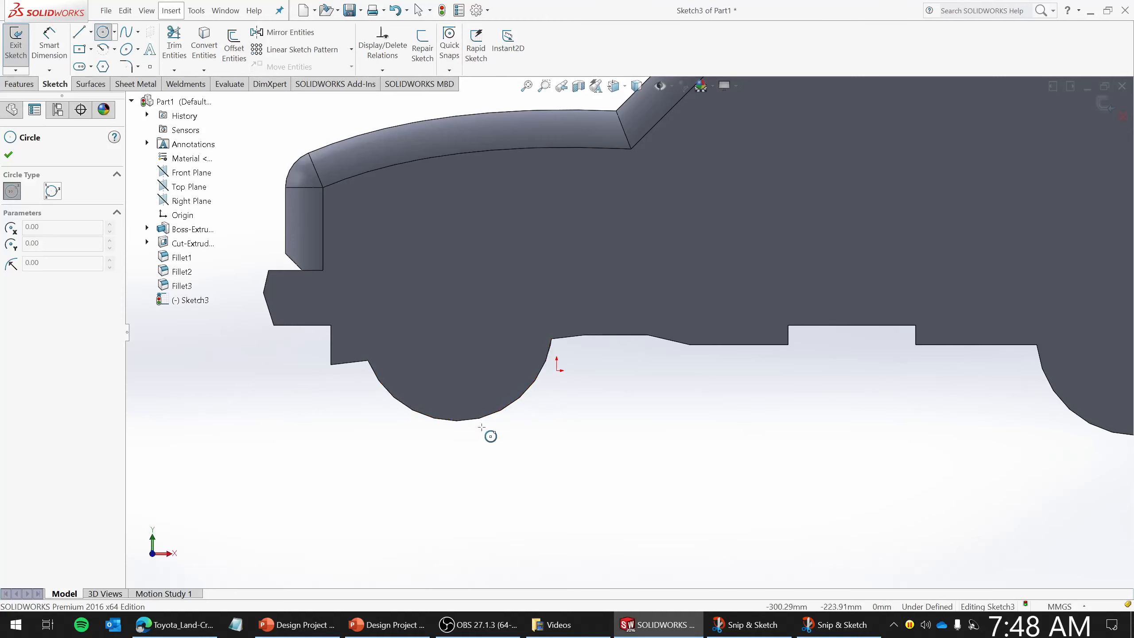
pyautogui.click(457, 325)
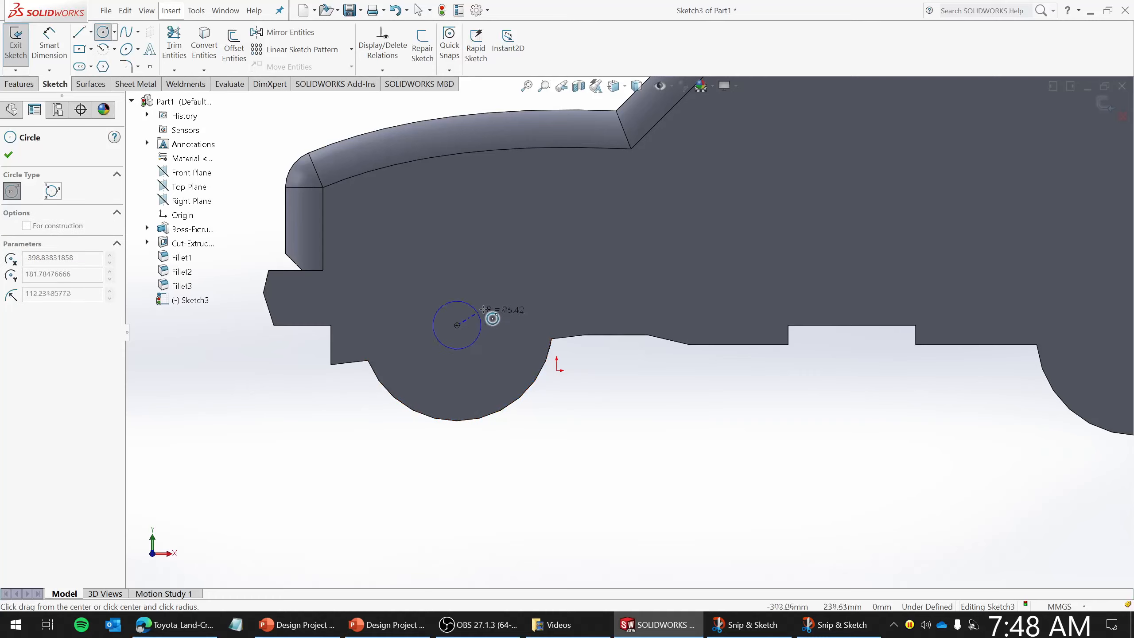
pyautogui.click(542, 366)
# - Draw a circle around the rear wheel with a radius of about 406 mm
pyautogui.scroll(4, 431, 444)
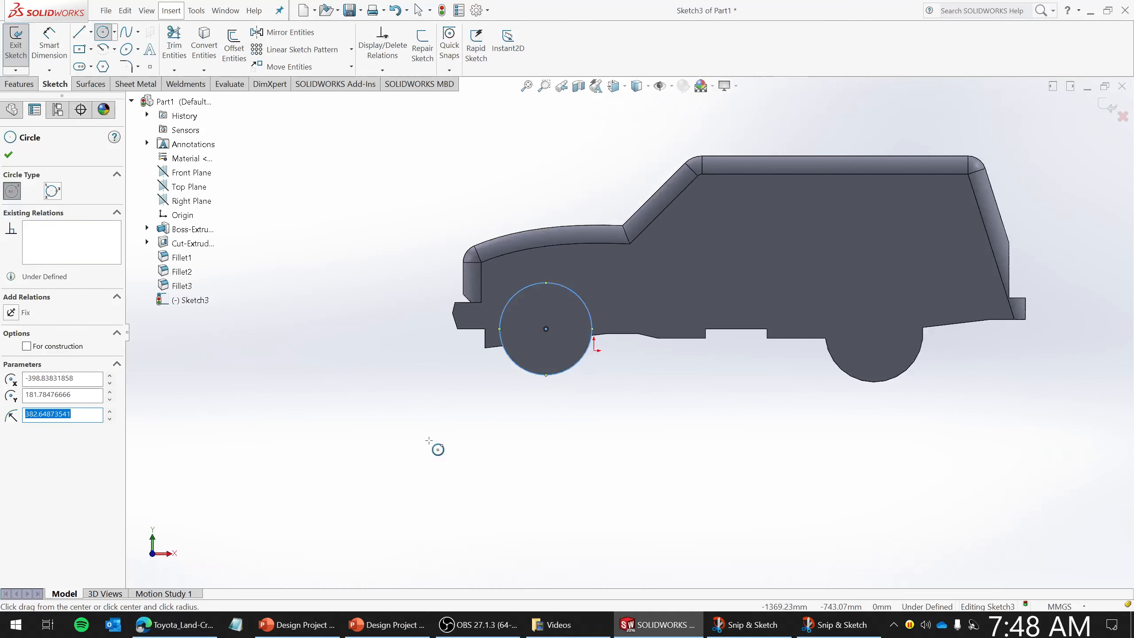
pyautogui.scroll(-4, 1058, 320)
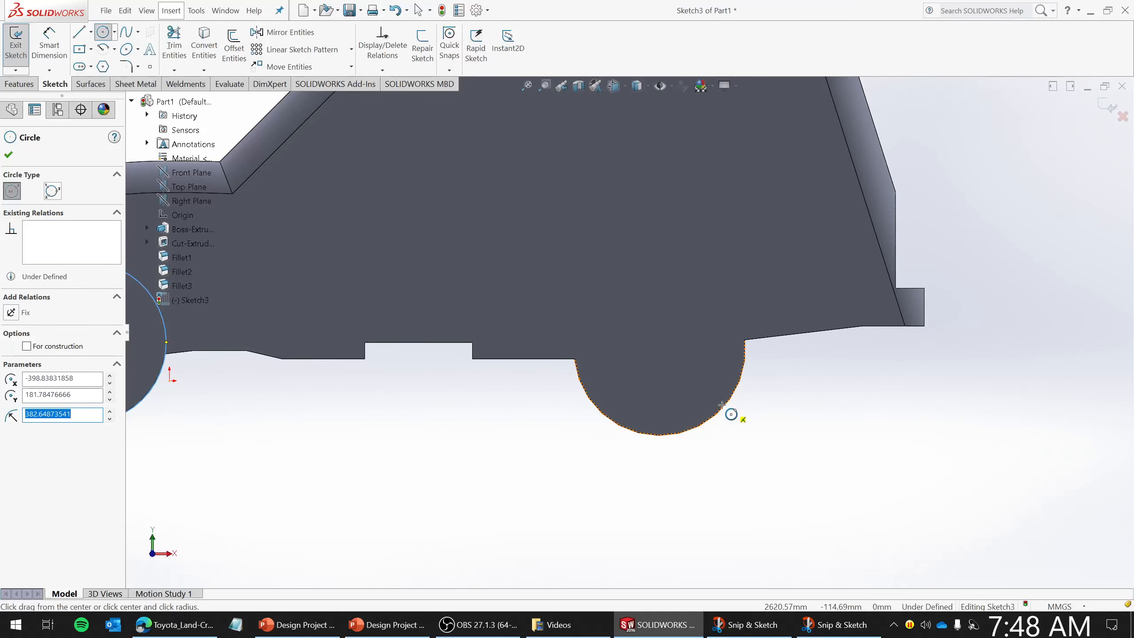
pyautogui.click(660, 350)
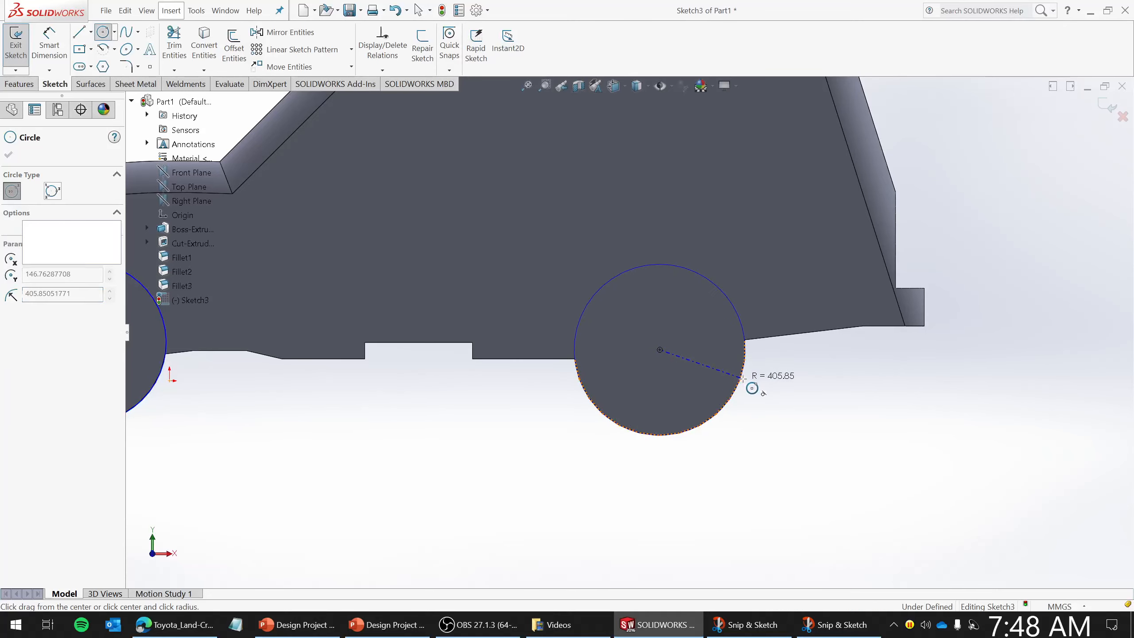
pyautogui.click(751, 387)
pyautogui.press('f')
pyautogui.press('Escape')
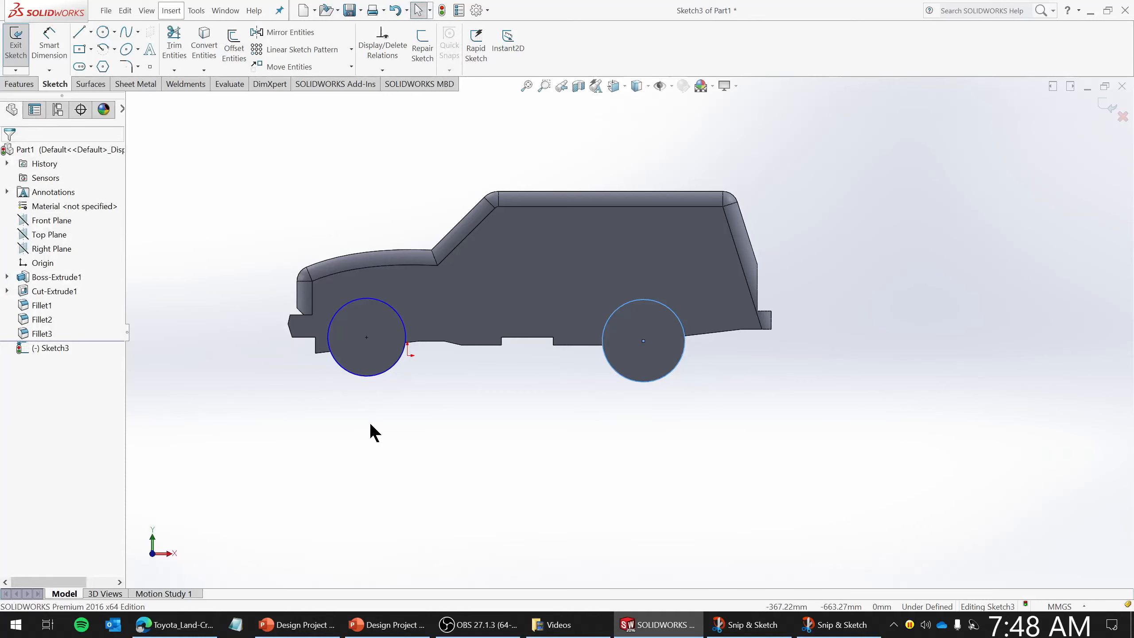
# - Offset both wheel circles outward by 100 mm with Offset Entities
pyautogui.click(225, 42)
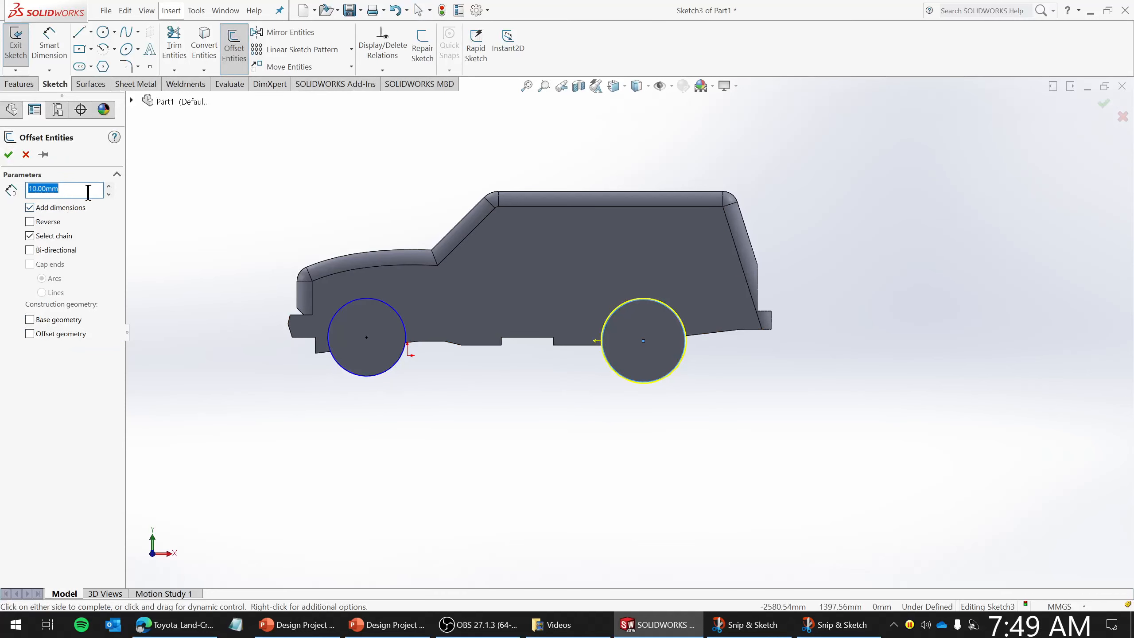
pyautogui.write('5')
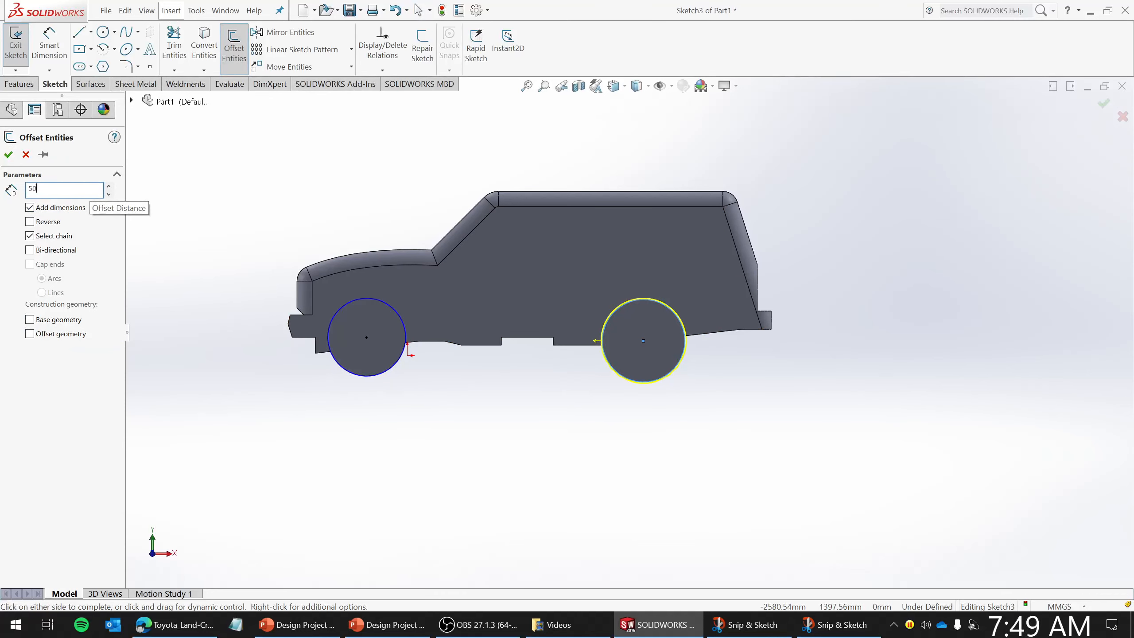
pyautogui.write('0')
pyautogui.press('Return')
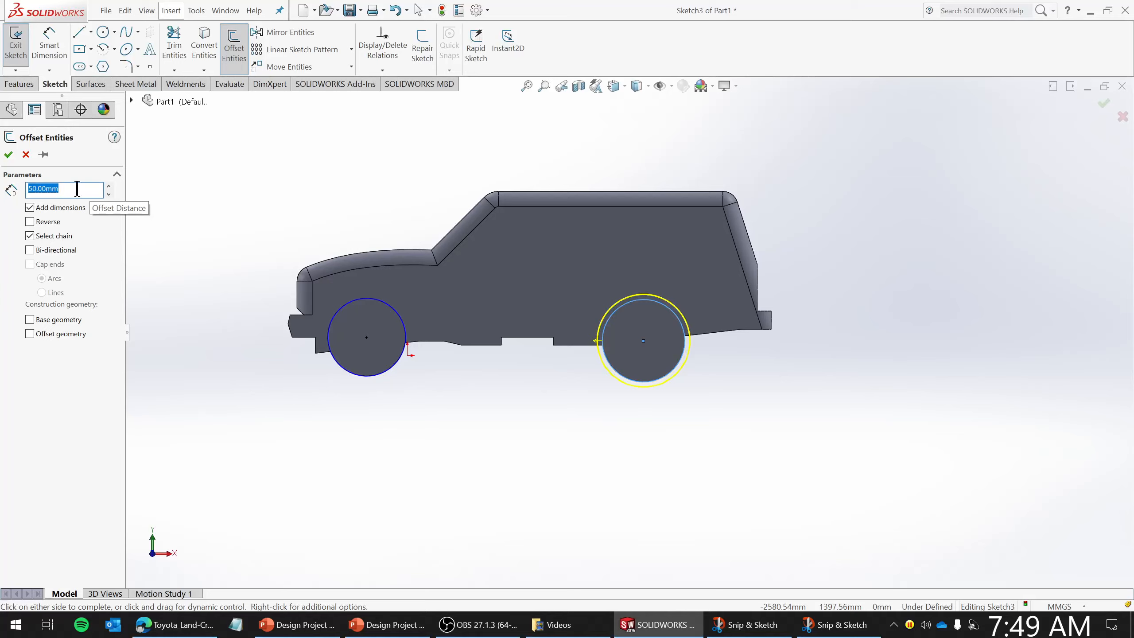
pyautogui.moveTo(77, 188); pyautogui.dragTo(36, 188)
pyautogui.write('1')
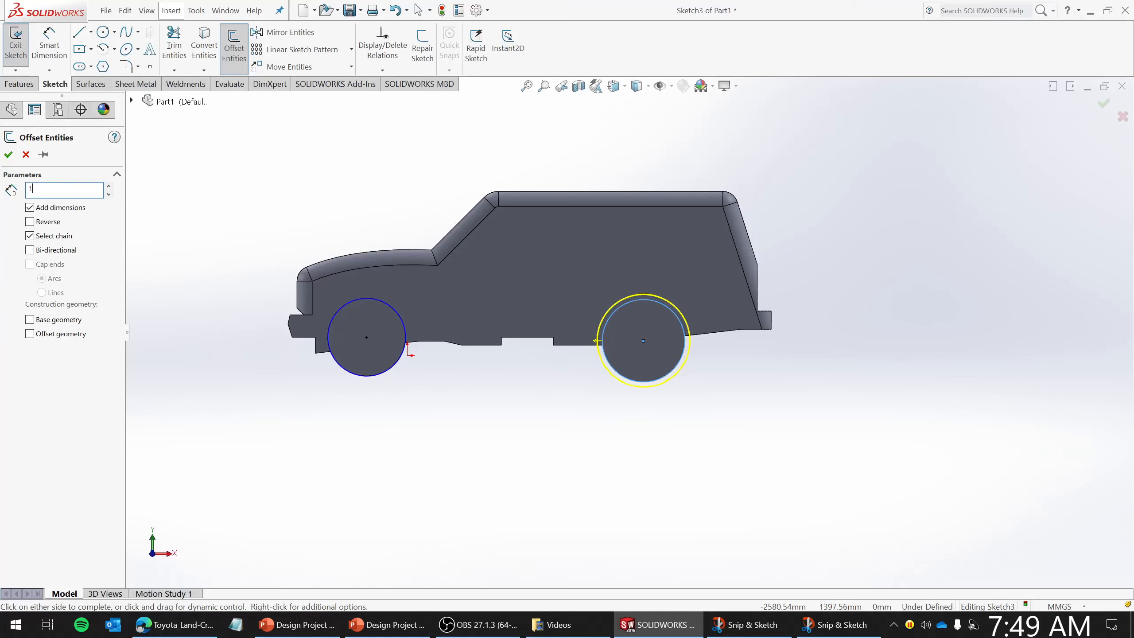
pyautogui.write('00')
pyautogui.press('Return')
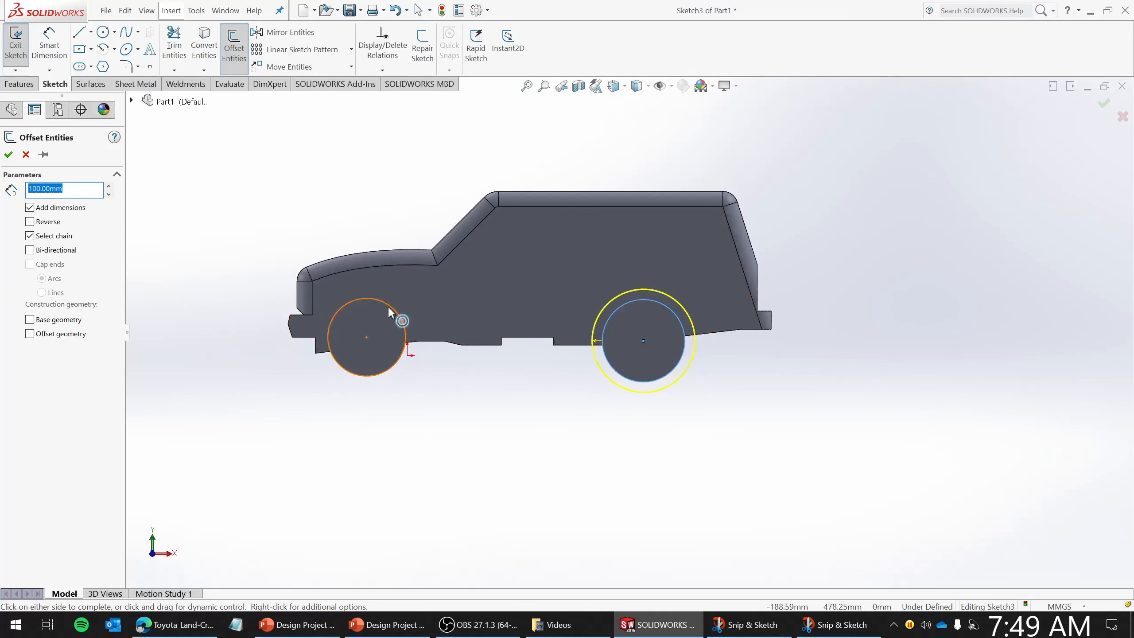
pyautogui.click(402, 315)
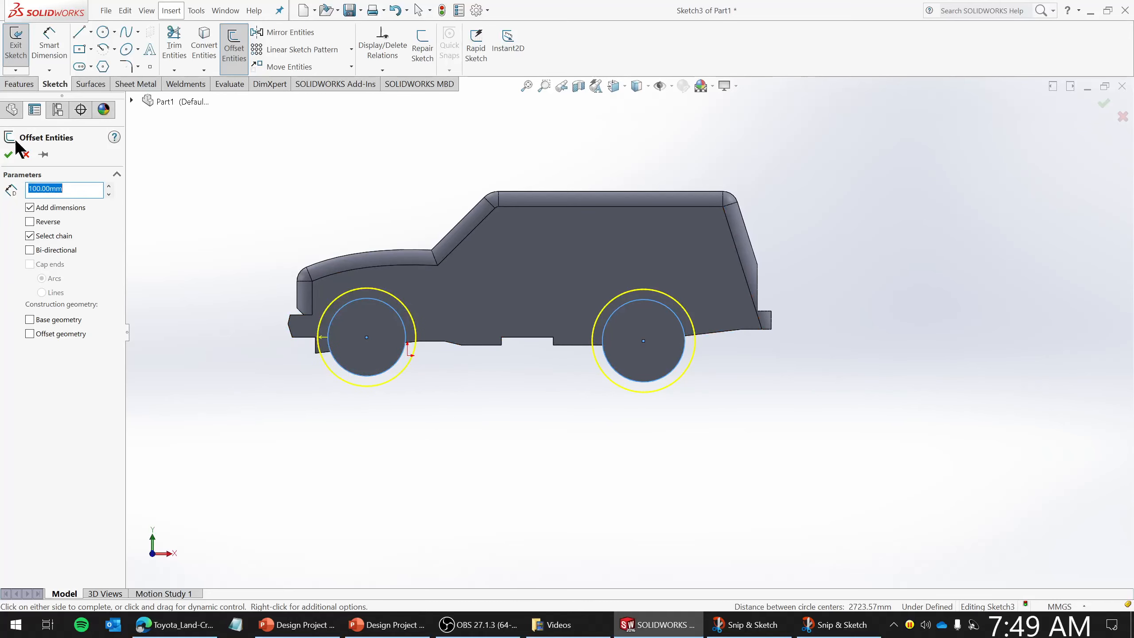
pyautogui.click(8, 154)
# - Cut the wheel arches with Extruded Cut from the sketch plane, 350 mm deep
pyautogui.moveTo(506, 423); pyautogui.dragTo(476, 425, button='middle')
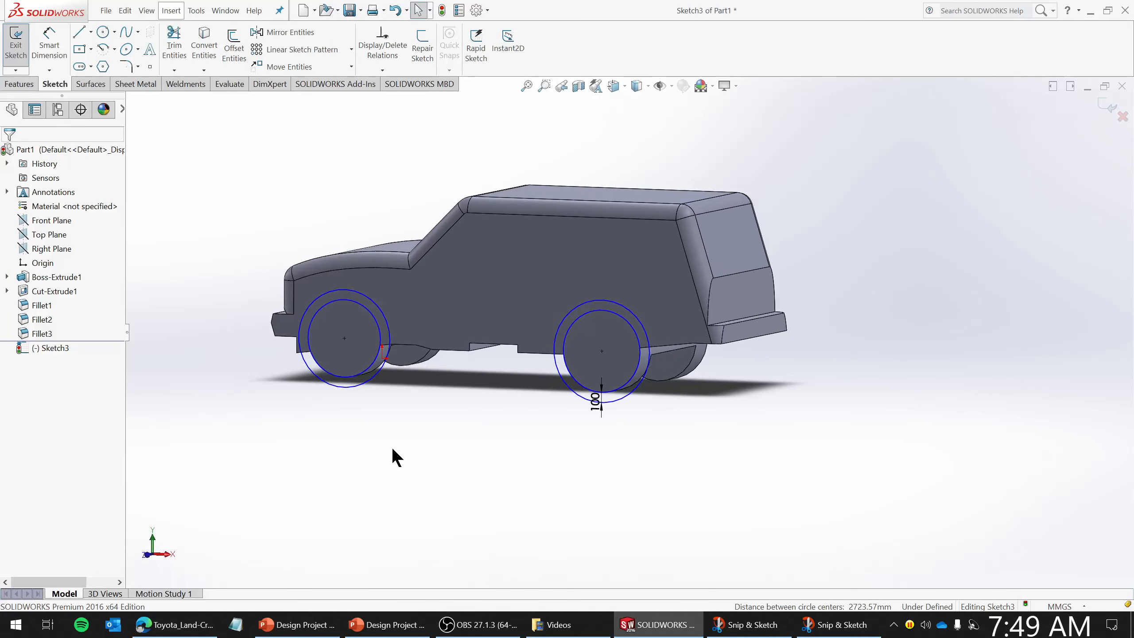
pyautogui.click(13, 50)
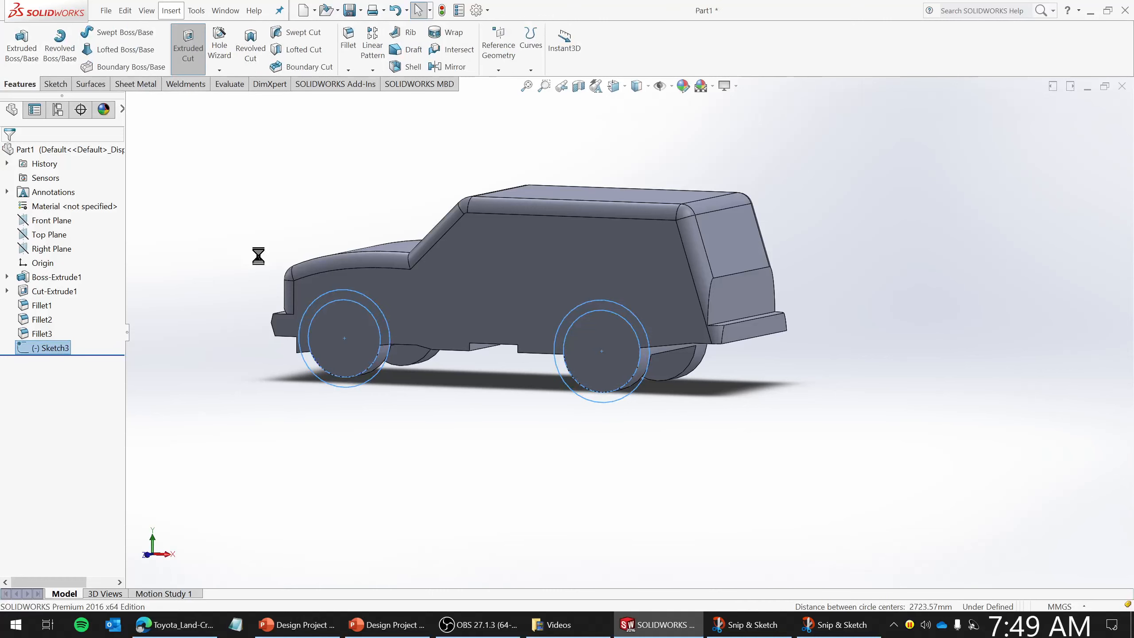
pyautogui.moveTo(490, 387); pyautogui.dragTo(464, 396, button='middle')
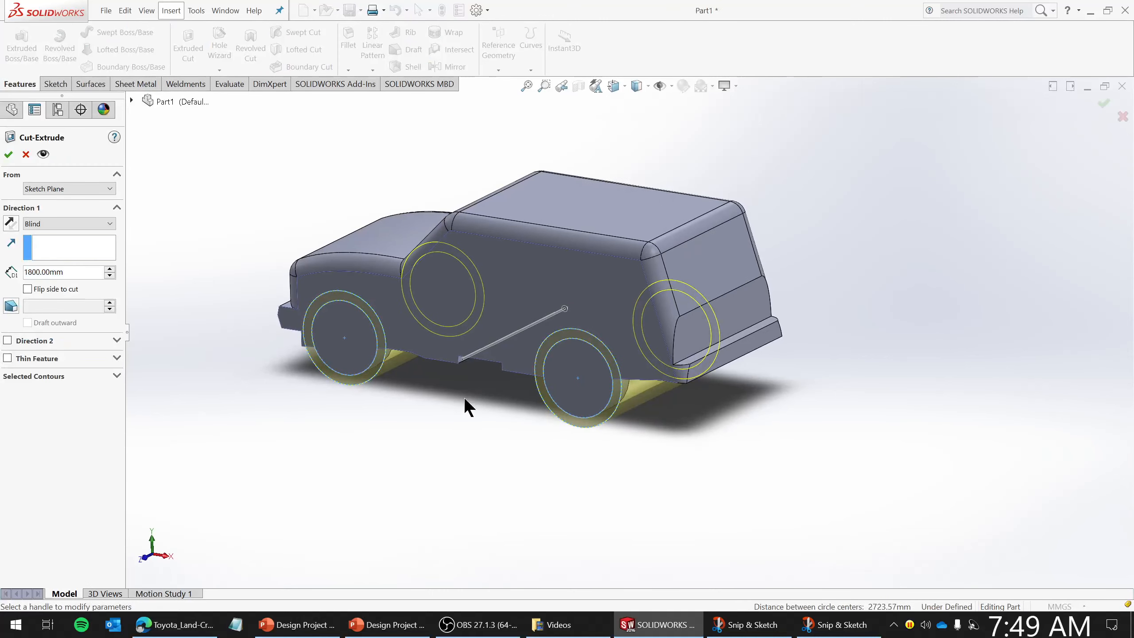
pyautogui.click(76, 273)
pyautogui.write('400')
pyautogui.press('Return')
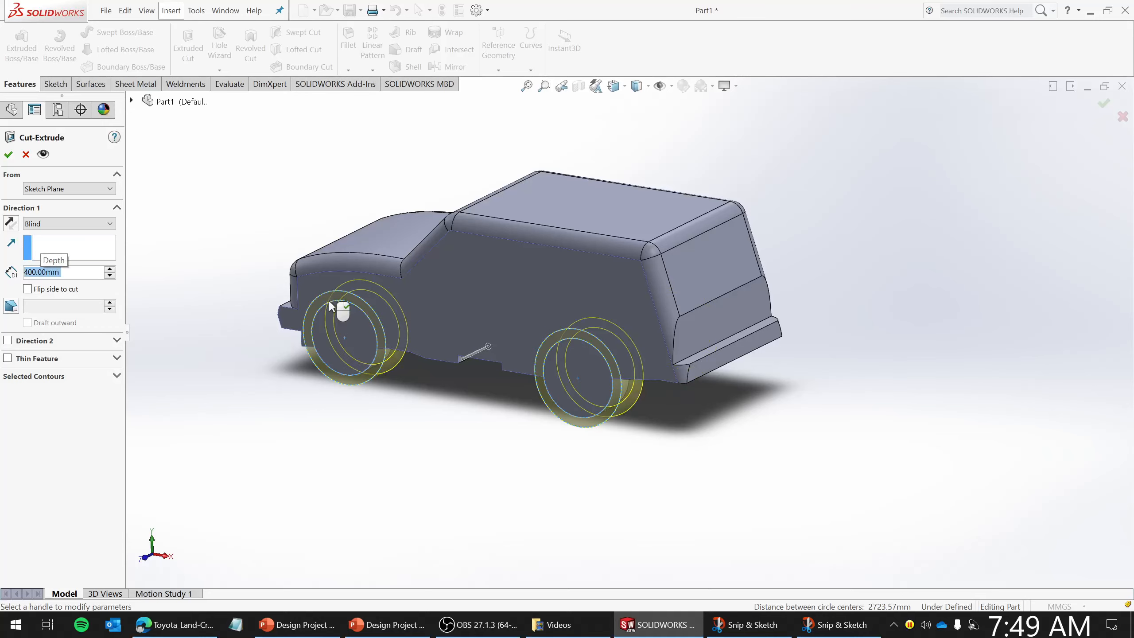
pyautogui.moveTo(620, 418); pyautogui.dragTo(576, 382, button='middle')
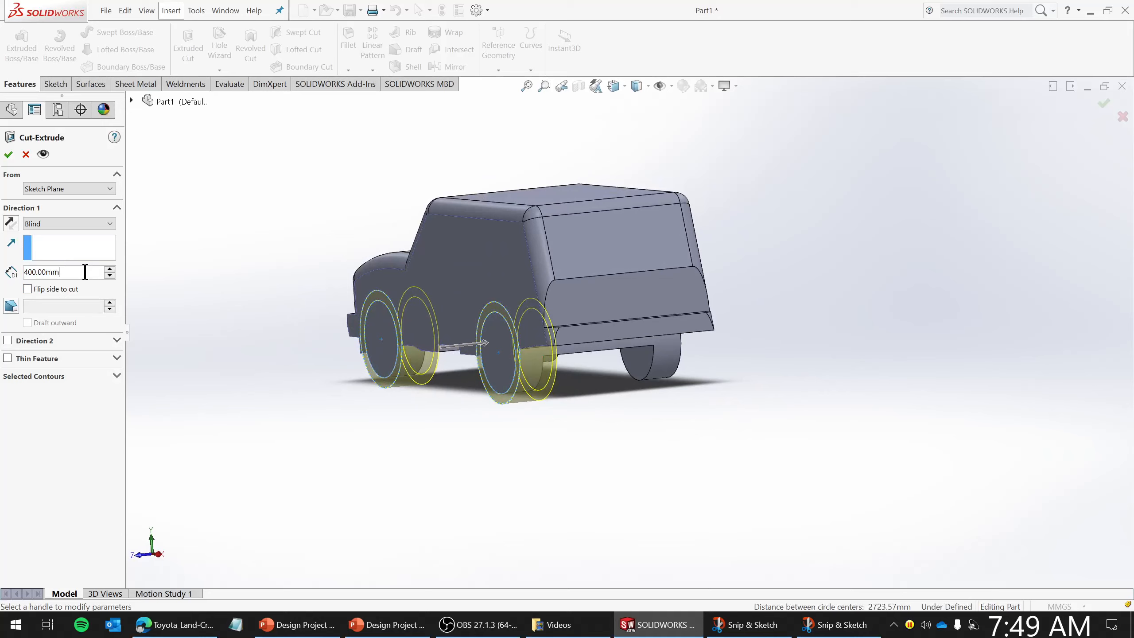
pyautogui.moveTo(84, 271); pyautogui.dragTo(12, 272)
pyautogui.write('3502')
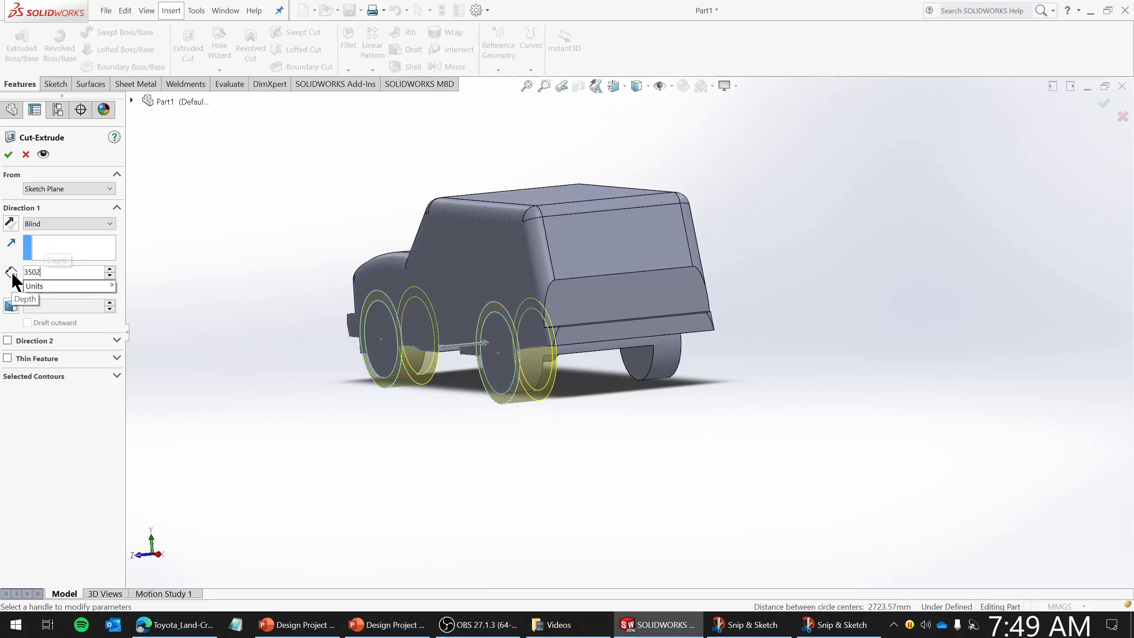
pyautogui.press('BackSpace')
pyautogui.press('Return')
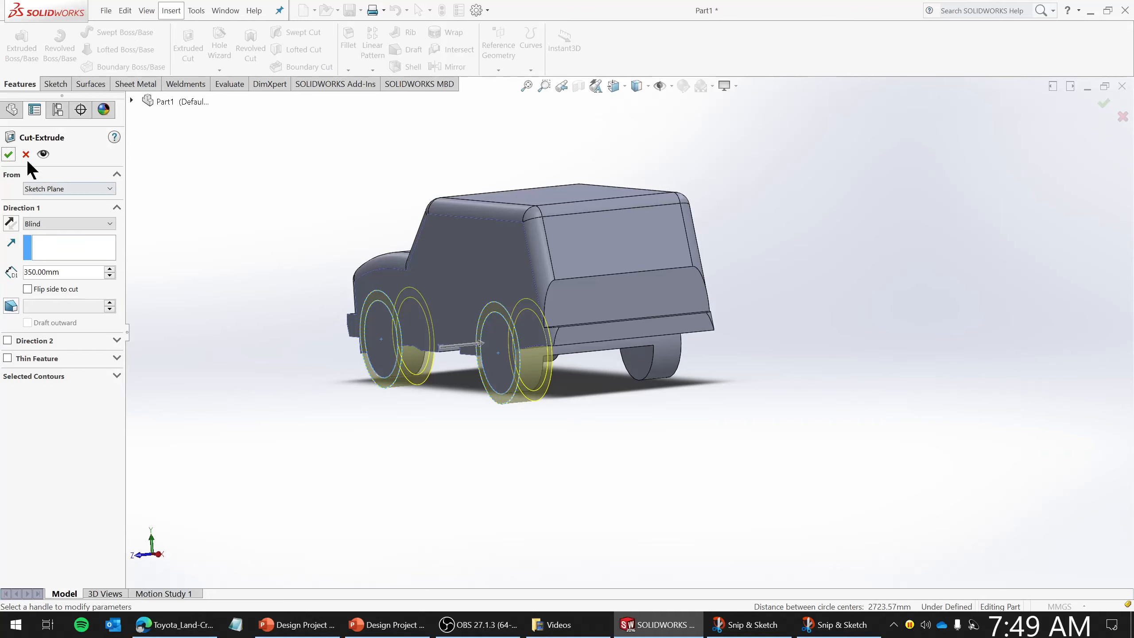
pyautogui.click(8, 154)
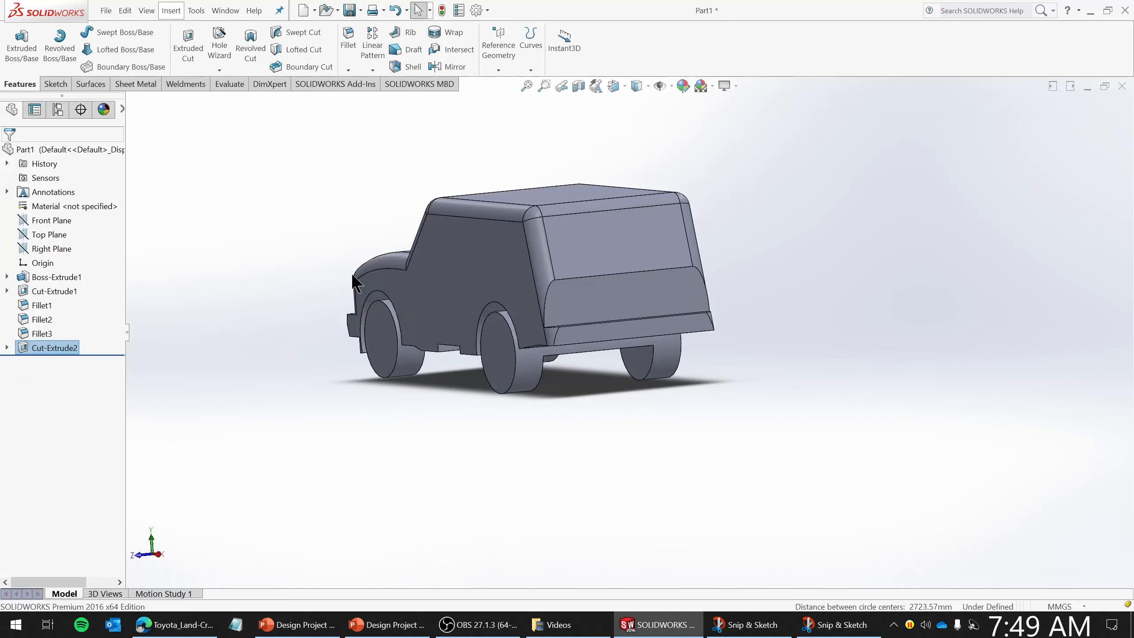
# - Try to mirror the wheel-arch cut to the opposite side of the body
pyautogui.moveTo(359, 290); pyautogui.dragTo(353, 416, button='middle')
pyautogui.click(6, 348)
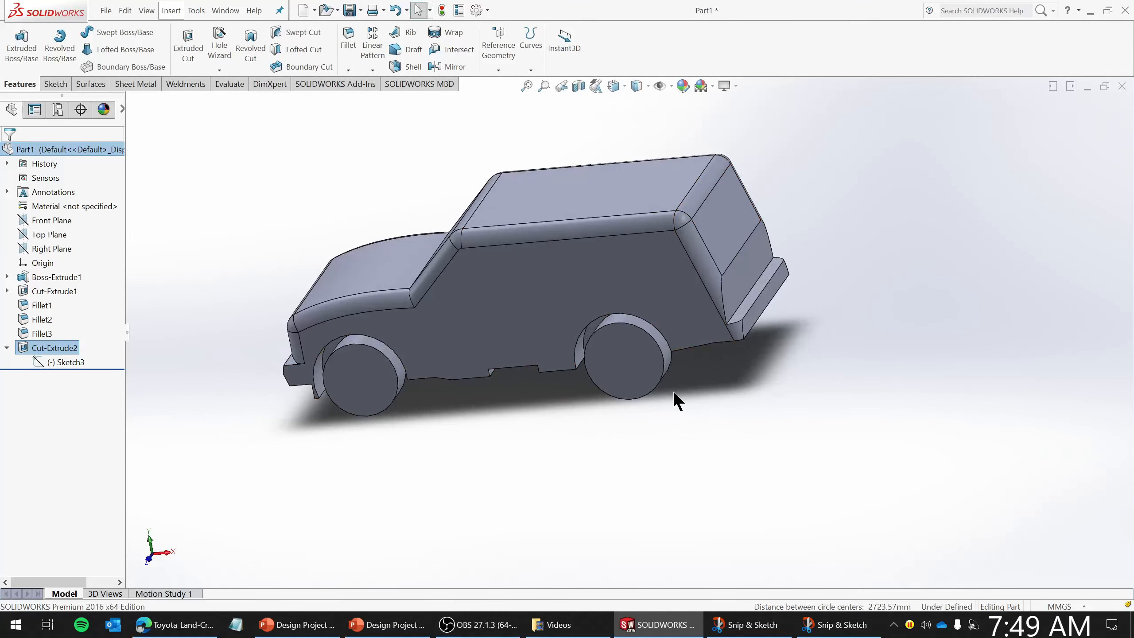
pyautogui.moveTo(674, 393); pyautogui.dragTo(669, 177, button='middle')
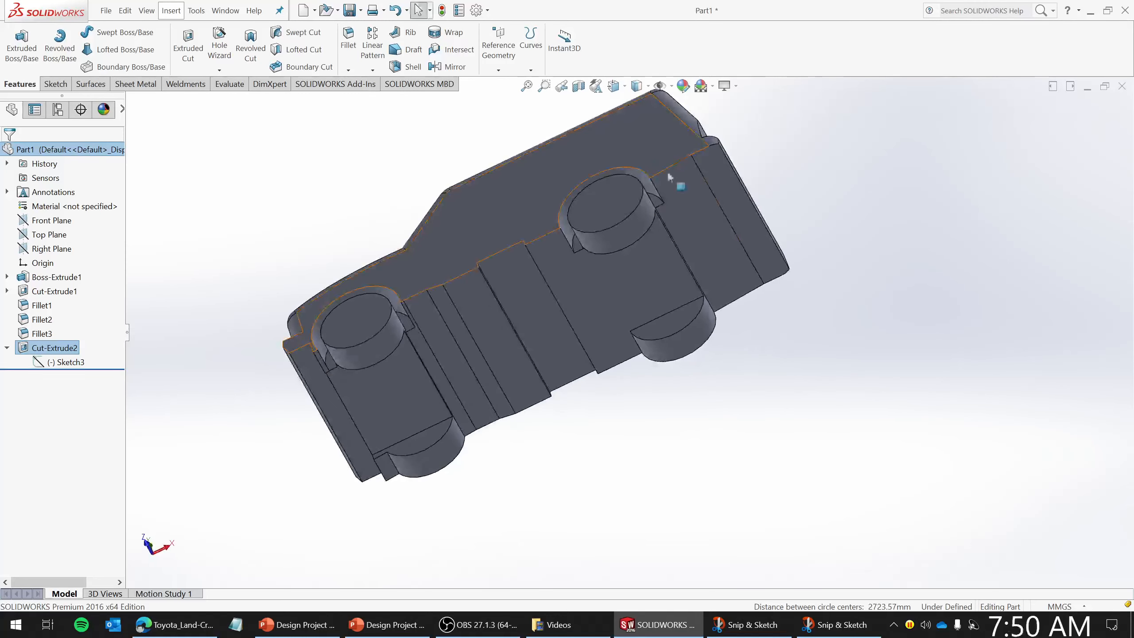
pyautogui.rightClick(640, 288)
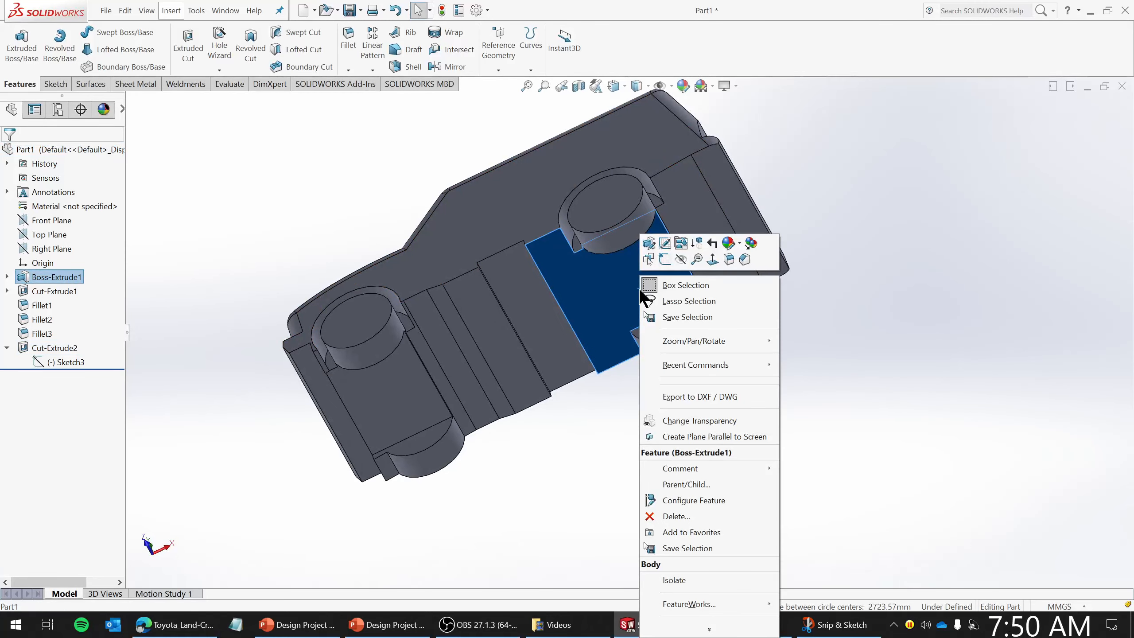
pyautogui.click(891, 286)
pyautogui.moveTo(878, 250); pyautogui.dragTo(864, 271, button='middle')
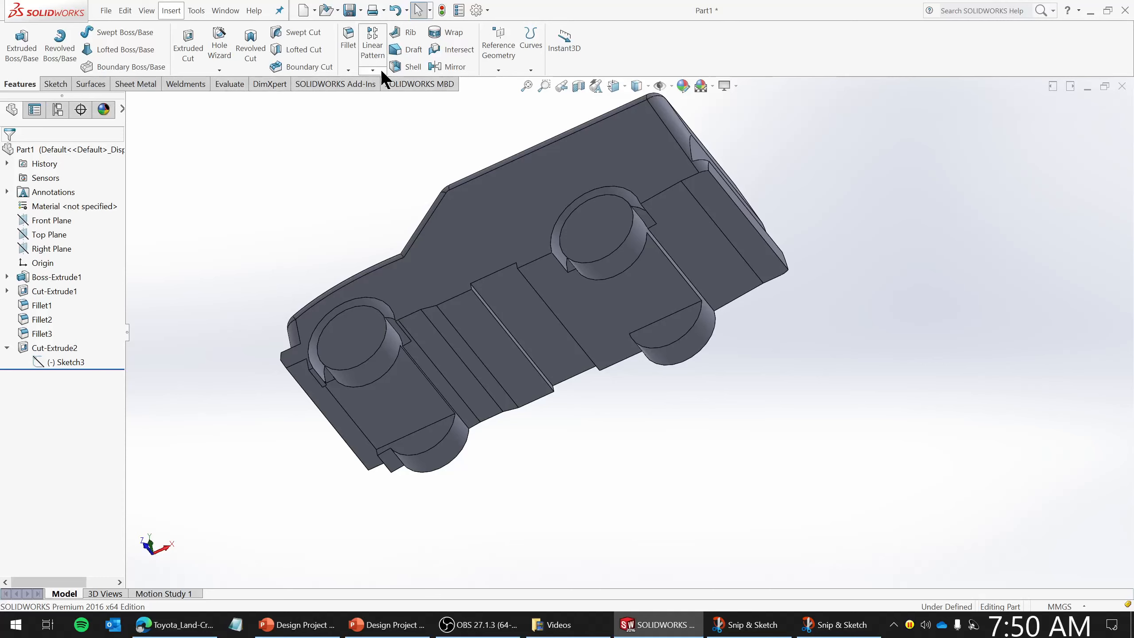
pyautogui.click(446, 66)
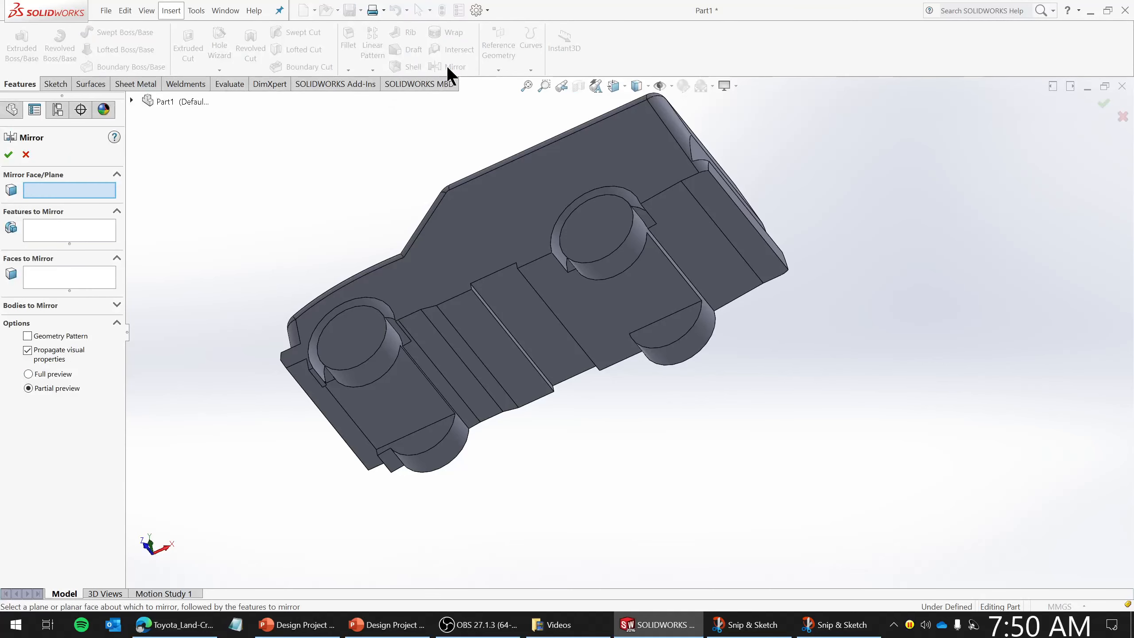
pyautogui.click(34, 232)
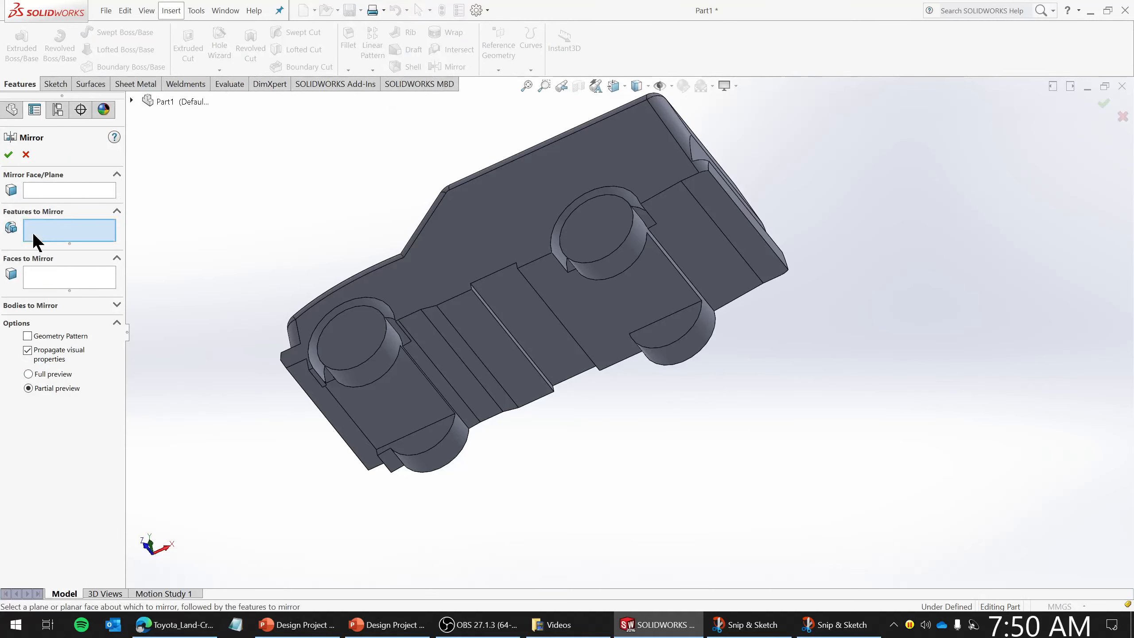
pyautogui.click(131, 99)
pyautogui.click(175, 297)
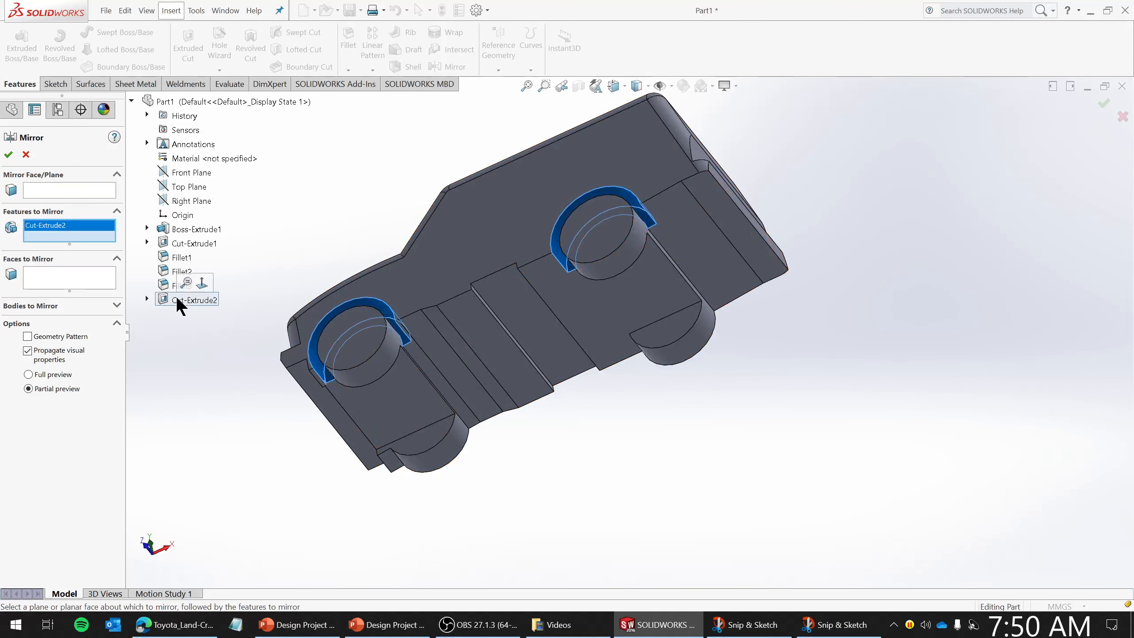
pyautogui.moveTo(744, 171); pyautogui.dragTo(426, 282, button='middle')
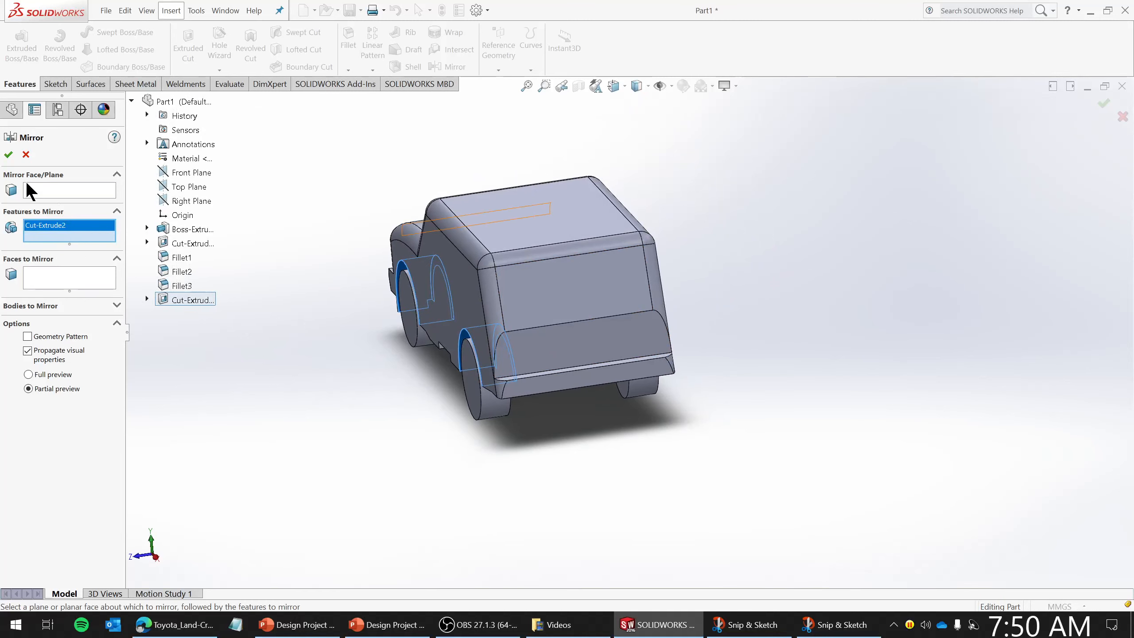
pyautogui.click(38, 190)
pyautogui.moveTo(761, 356); pyautogui.dragTo(519, 314, button='middle')
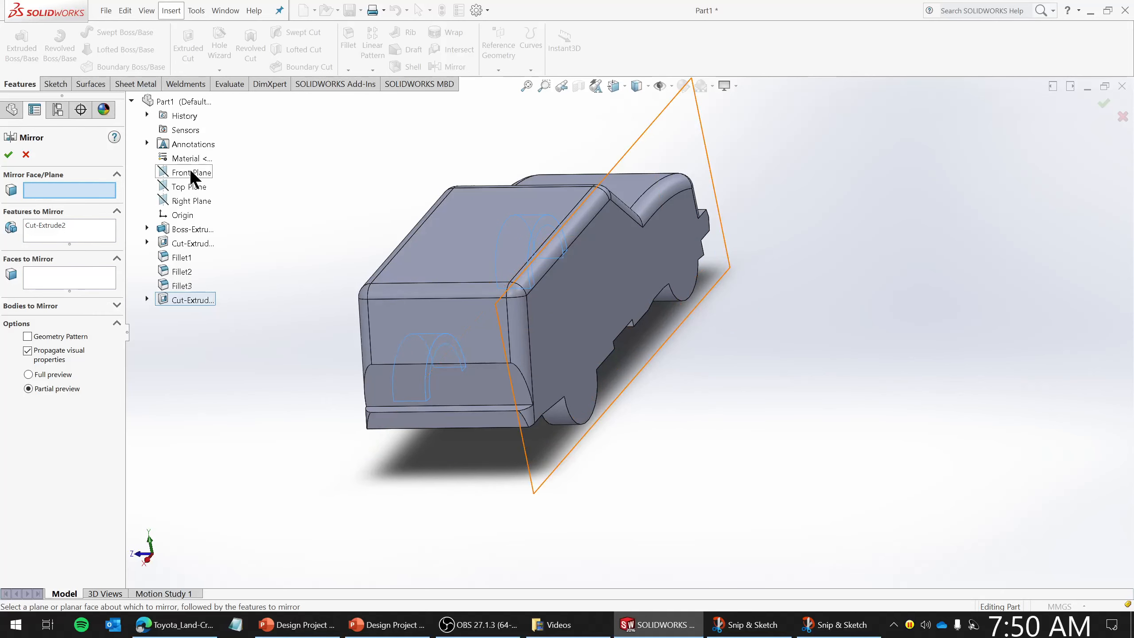
pyautogui.press('Escape')
# - Create a reference plane midway between the body's two side faces
pyautogui.moveTo(437, 329); pyautogui.dragTo(537, 118, button='middle')
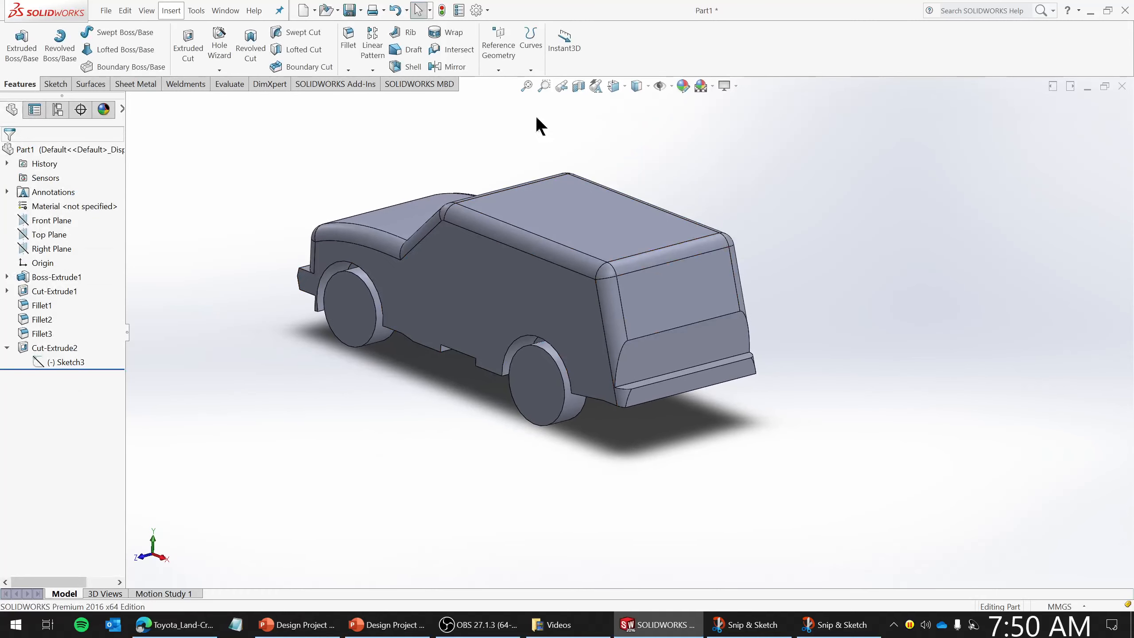
pyautogui.click(502, 66)
pyautogui.click(505, 82)
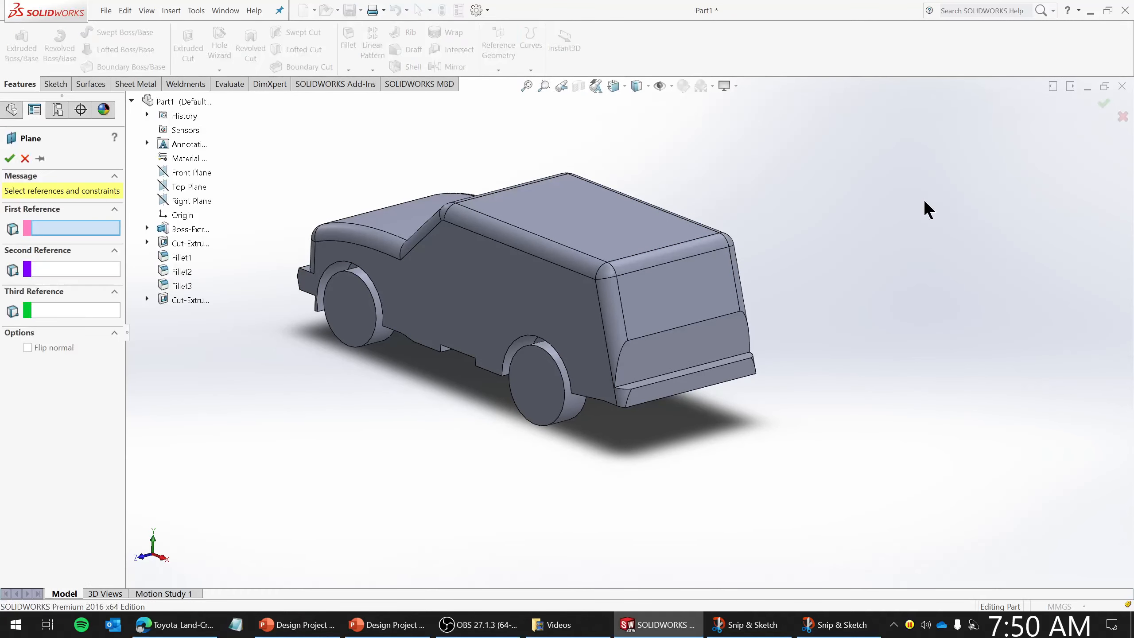
pyautogui.click(516, 287)
pyautogui.moveTo(840, 329); pyautogui.dragTo(746, 337, button='middle')
pyautogui.click(643, 259)
pyautogui.moveTo(687, 357); pyautogui.dragTo(726, 317, button='middle')
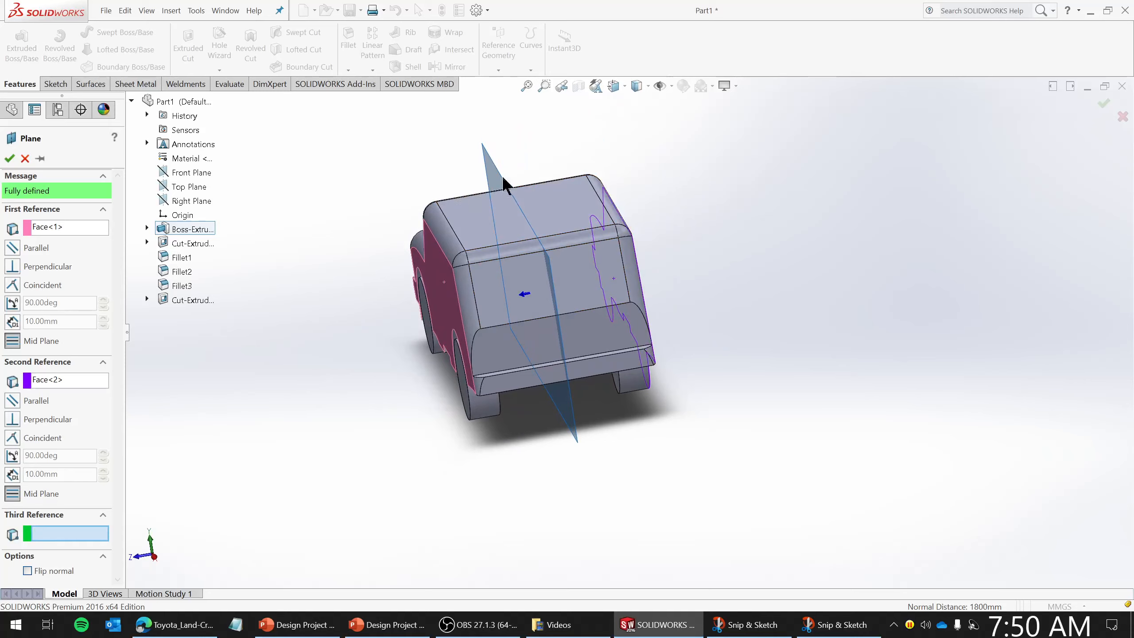
pyautogui.click(9, 158)
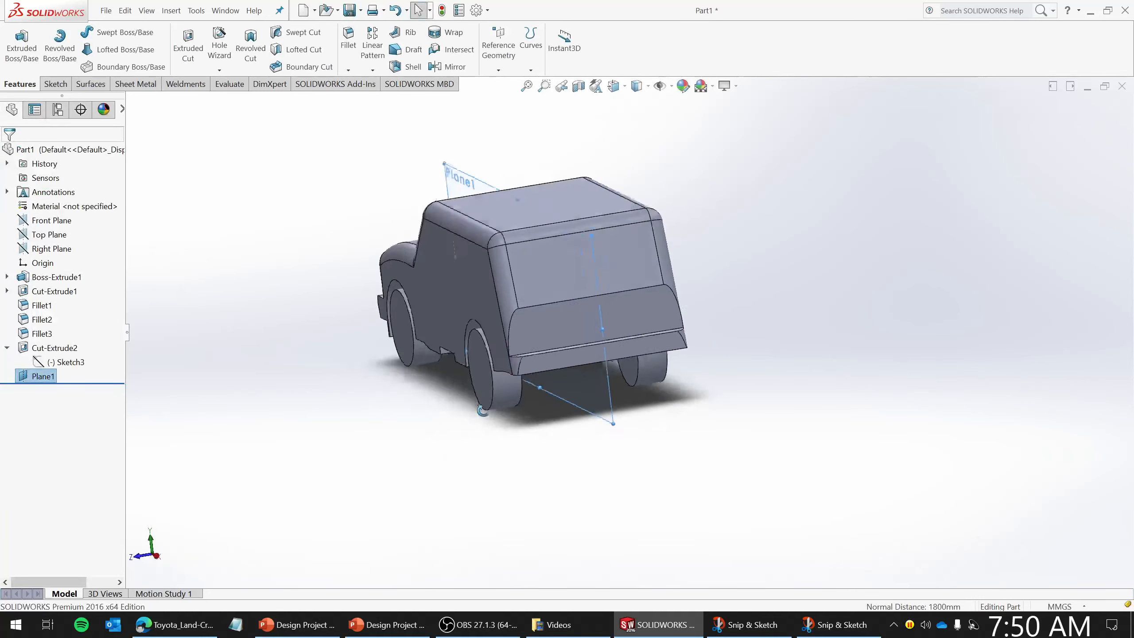
# - Mirror the wheel-arch cut about the new mid plane onto the other side
pyautogui.moveTo(483, 410); pyautogui.dragTo(556, 402, button='middle')
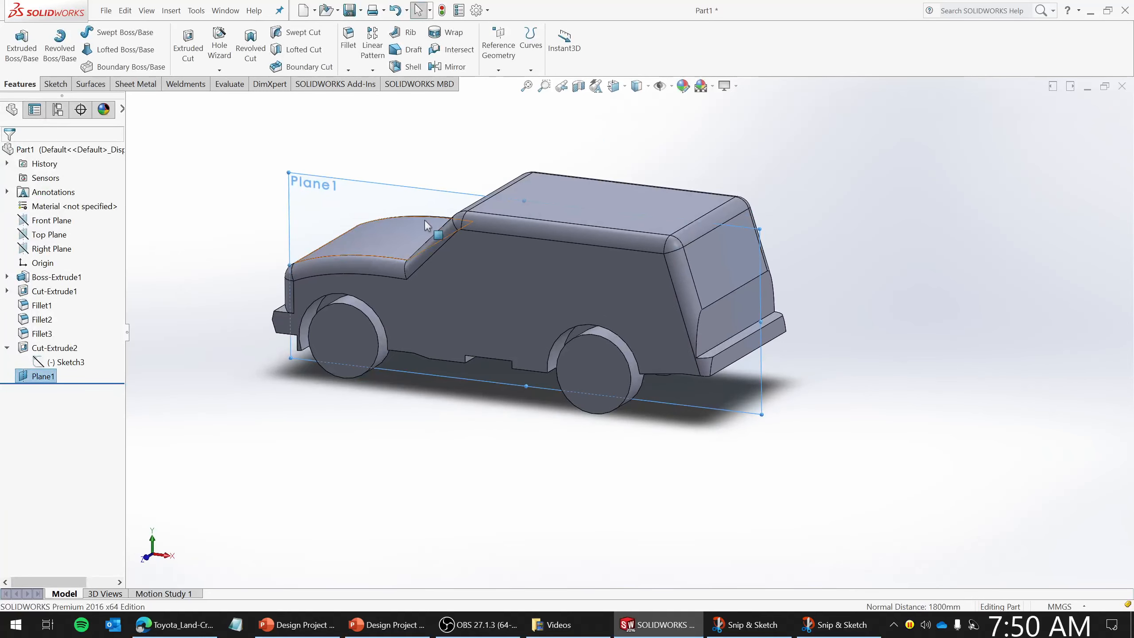
pyautogui.click(358, 405)
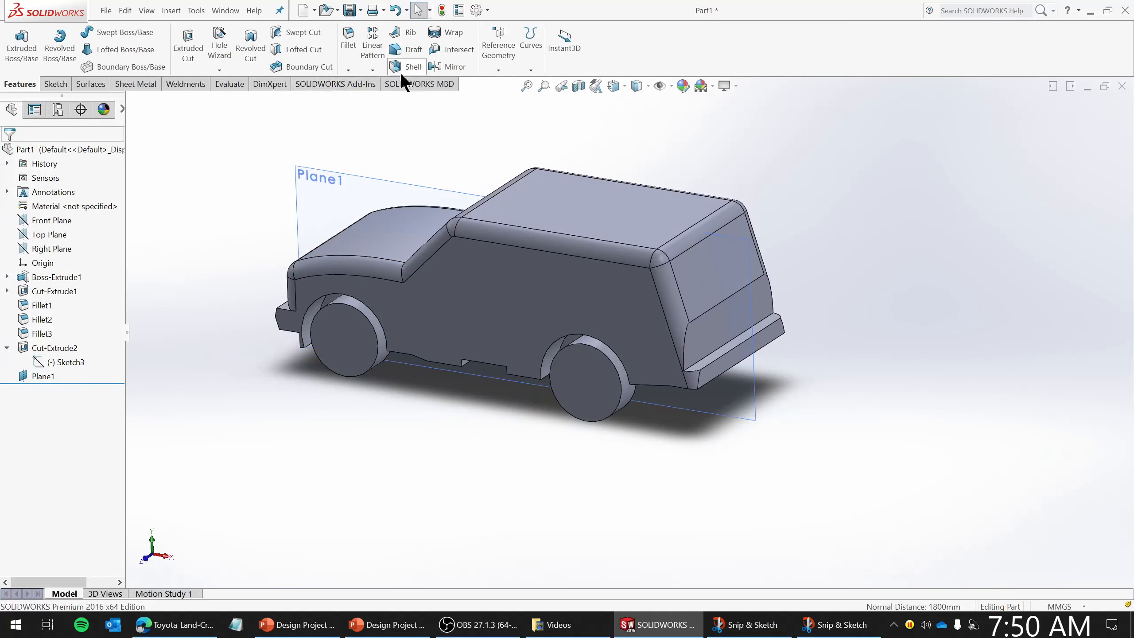
pyautogui.click(467, 63)
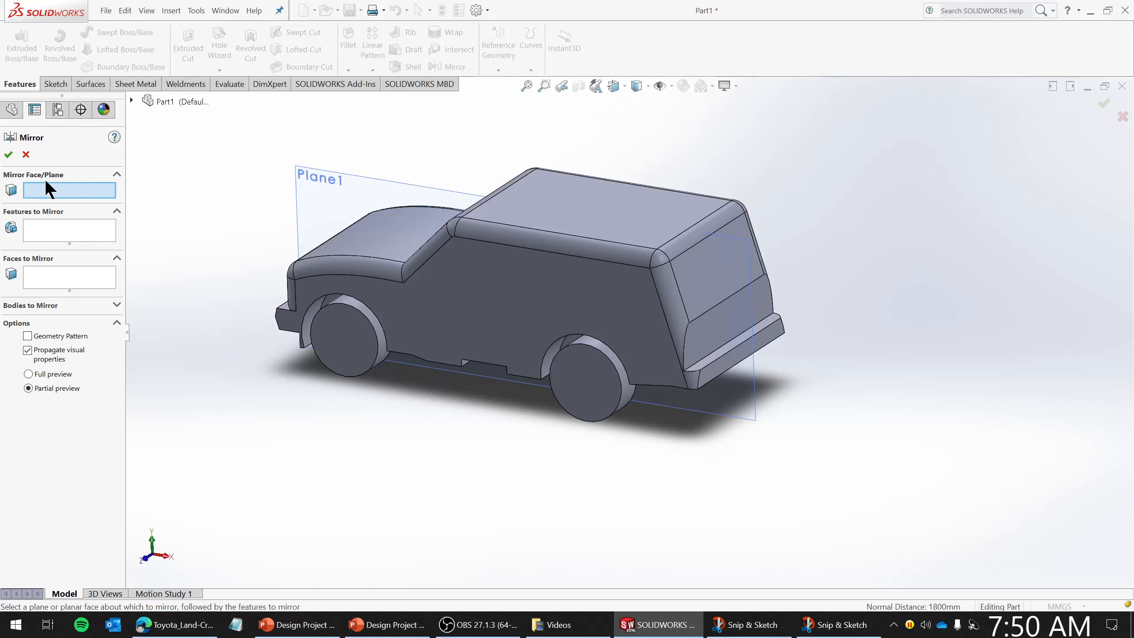
pyautogui.click(339, 180)
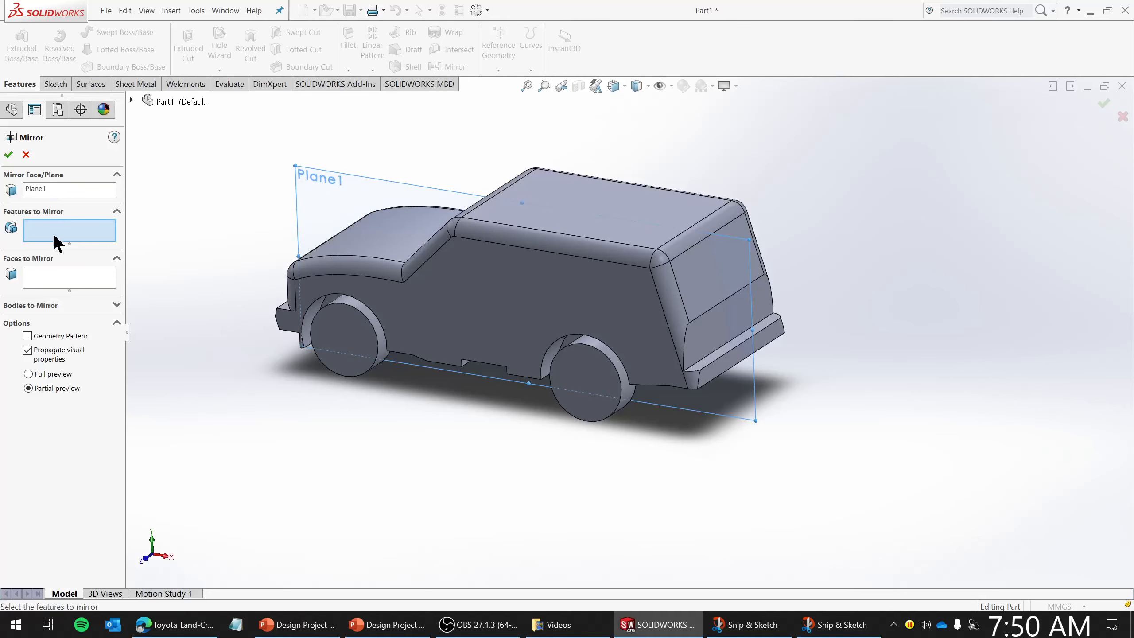
pyautogui.click(131, 100)
pyautogui.click(189, 299)
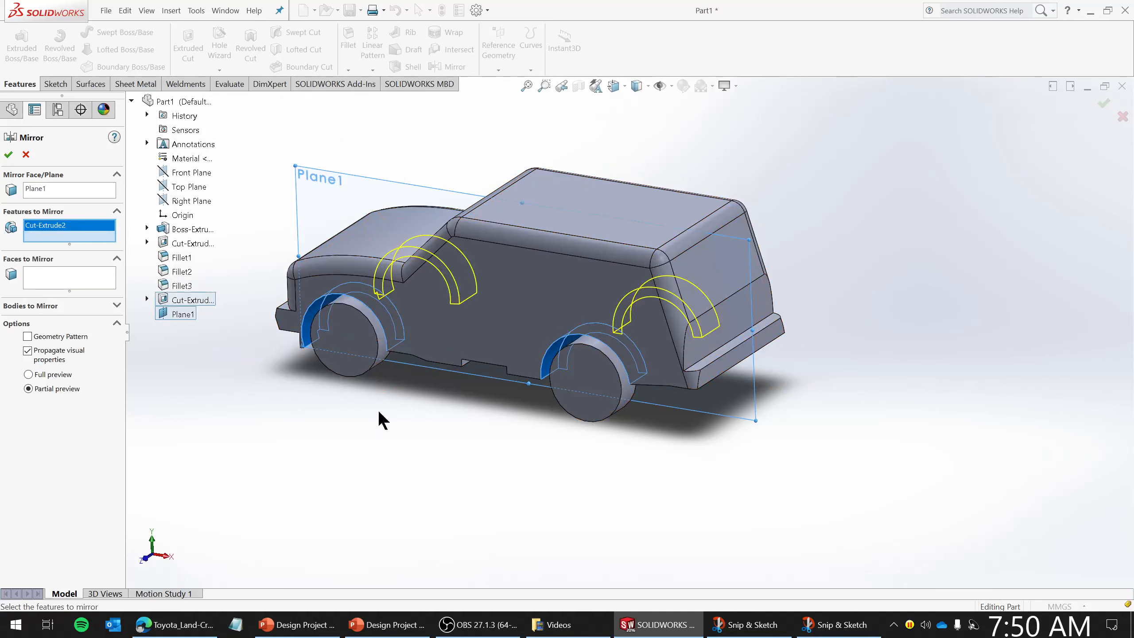
pyautogui.click(9, 154)
# - Hide the reference planes in the graphics area
pyautogui.moveTo(813, 311); pyautogui.dragTo(714, 201, button='middle')
pyautogui.click(662, 87)
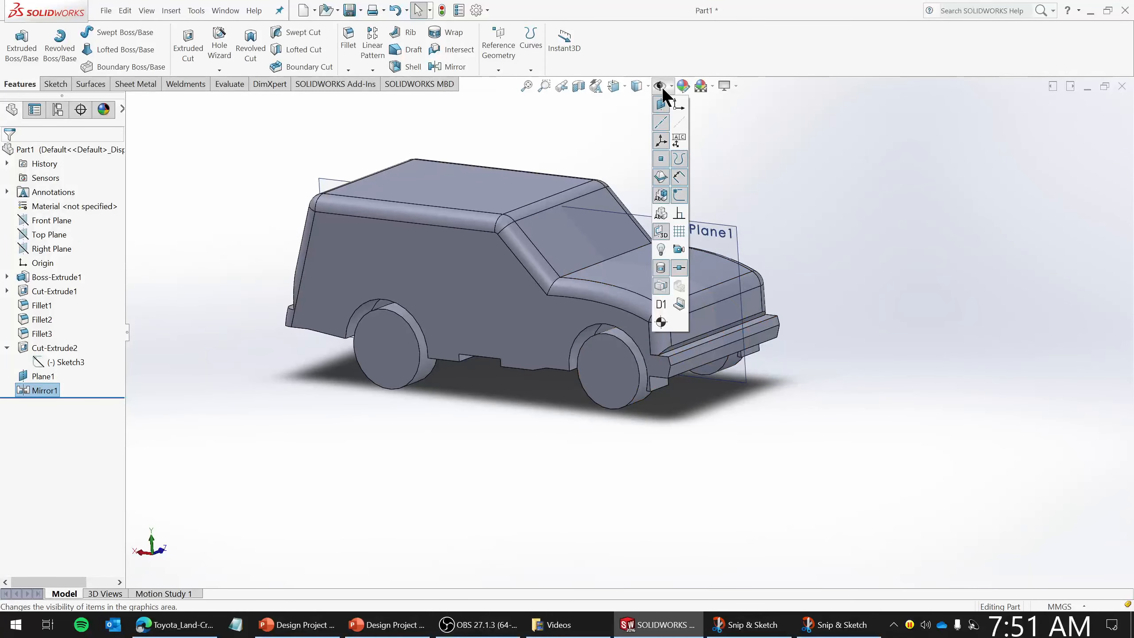
pyautogui.click(666, 105)
pyautogui.moveTo(702, 214)
pyautogui.mouseDown(button='middle')
pyautogui.moveTo(792, 244)
pyautogui.moveTo(682, 280)
pyautogui.moveTo(599, 246)
pyautogui.moveTo(509, 245)
pyautogui.moveTo(537, 299)
pyautogui.moveTo(543, 279)
pyautogui.moveTo(530, 308)
pyautogui.mouseUp(button='middle')
pyautogui.scroll(-2, 540, 299)
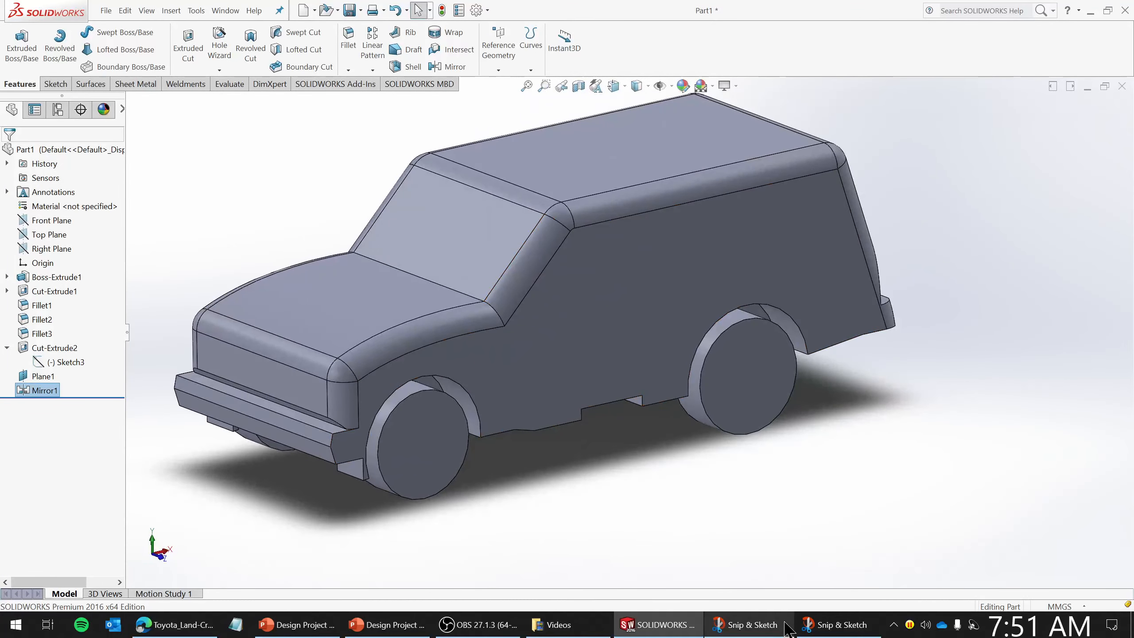
# - Compare the model with the Land Cruiser side-view blueprint image
pyautogui.click(839, 626)
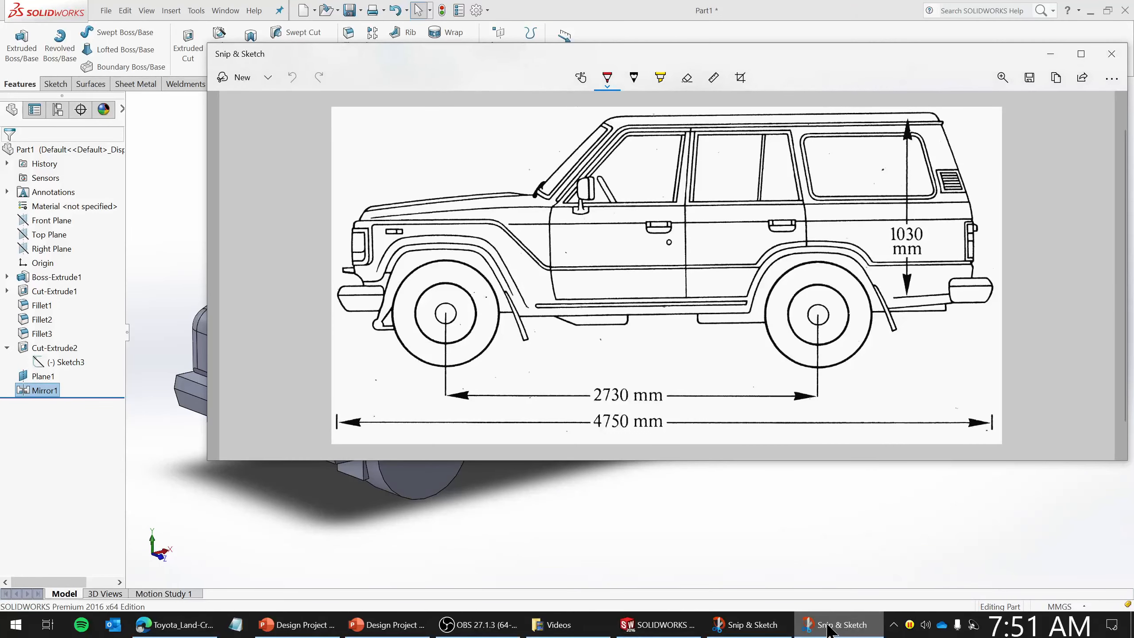
pyautogui.click(829, 629)
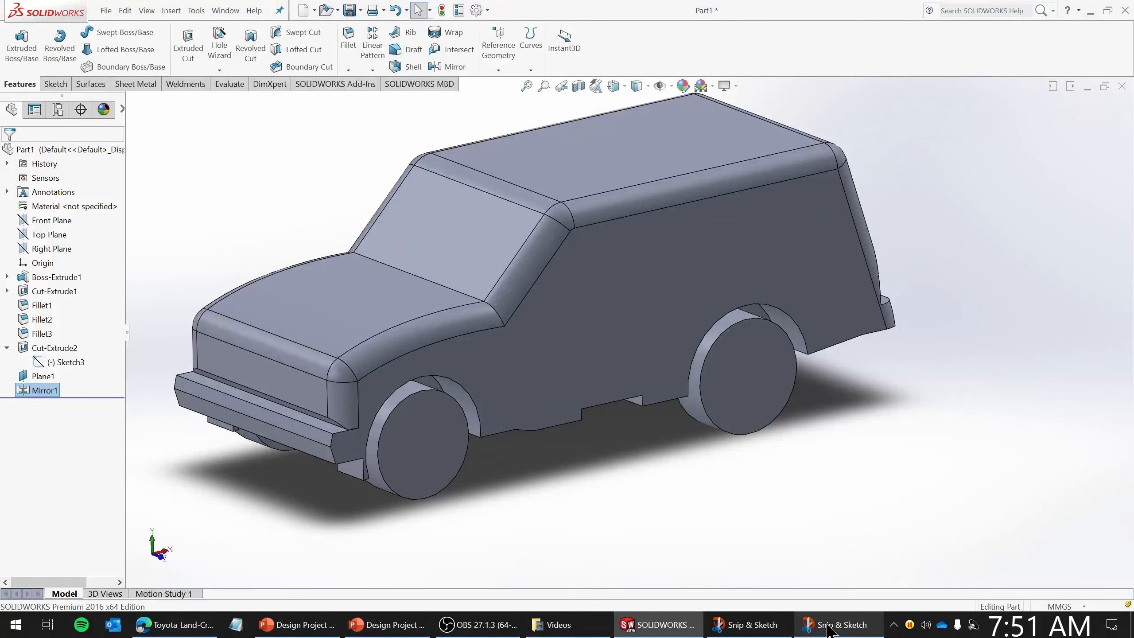
pyautogui.moveTo(767, 420)
pyautogui.mouseDown(button='middle')
pyautogui.moveTo(763, 387)
pyautogui.moveTo(754, 428)
pyautogui.mouseUp(button='middle')
pyautogui.scroll(2, 753, 452)
pyautogui.scroll(-2, 601, 290)
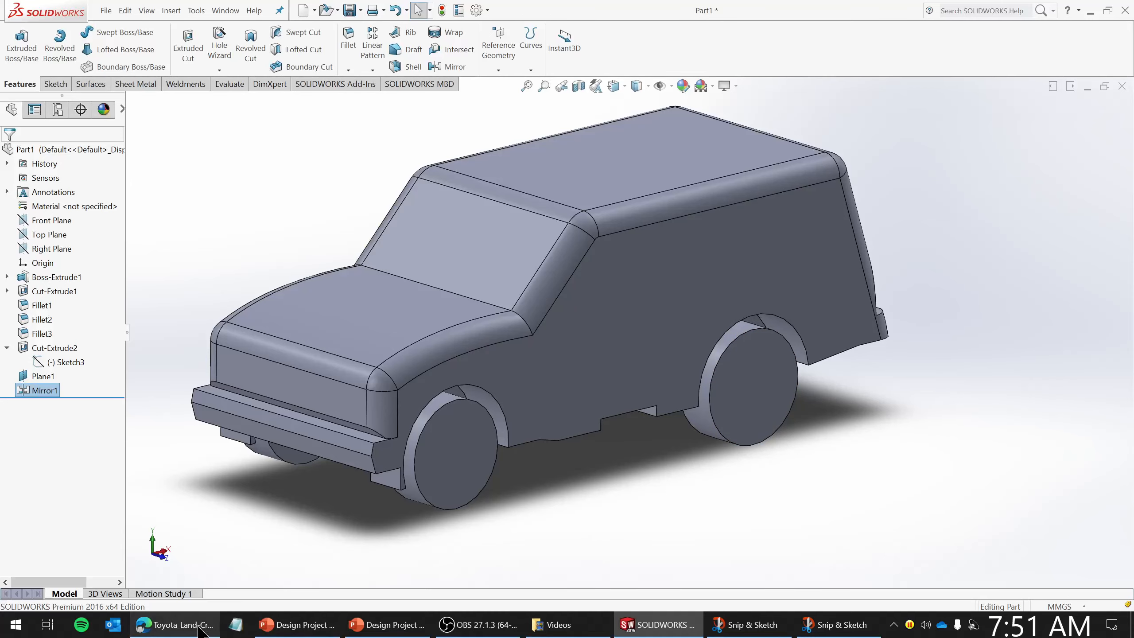
# - Switch to the web browser and search Google for "toyotal land cruiser 1987" in a new tab
pyautogui.click(174, 624)
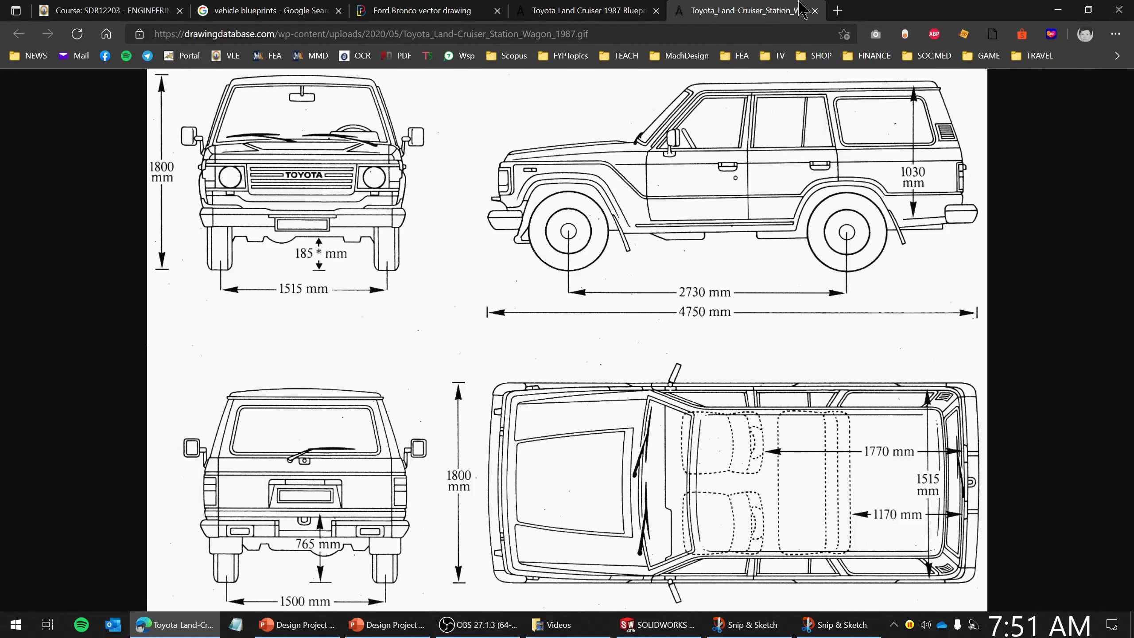
pyautogui.click(837, 10)
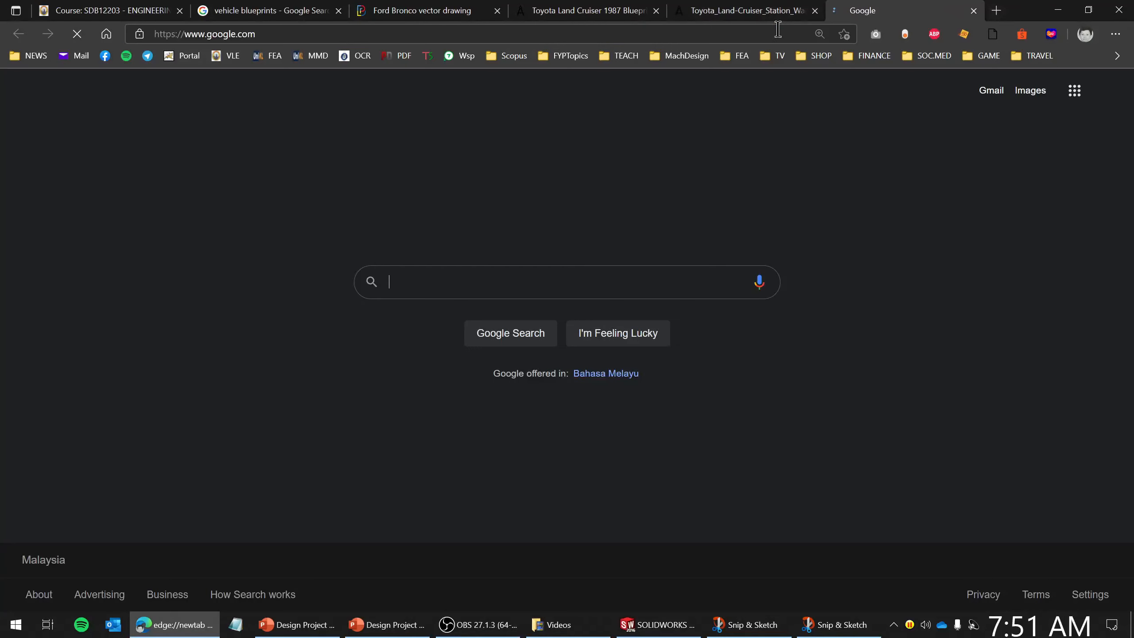
pyautogui.write('toy')
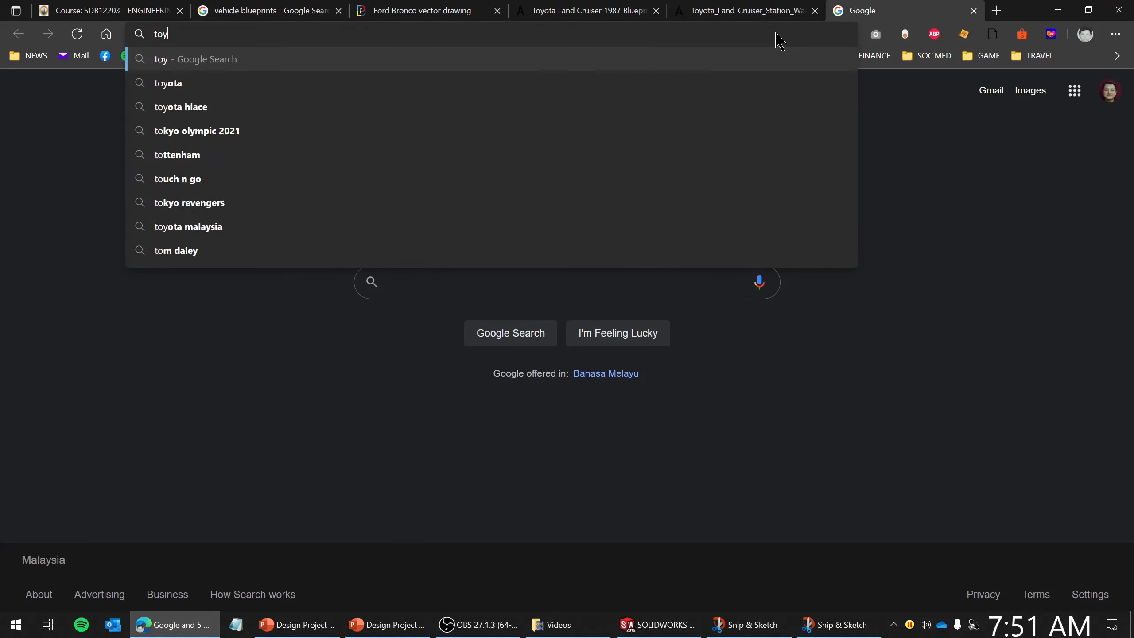
pyautogui.write('otal land c')
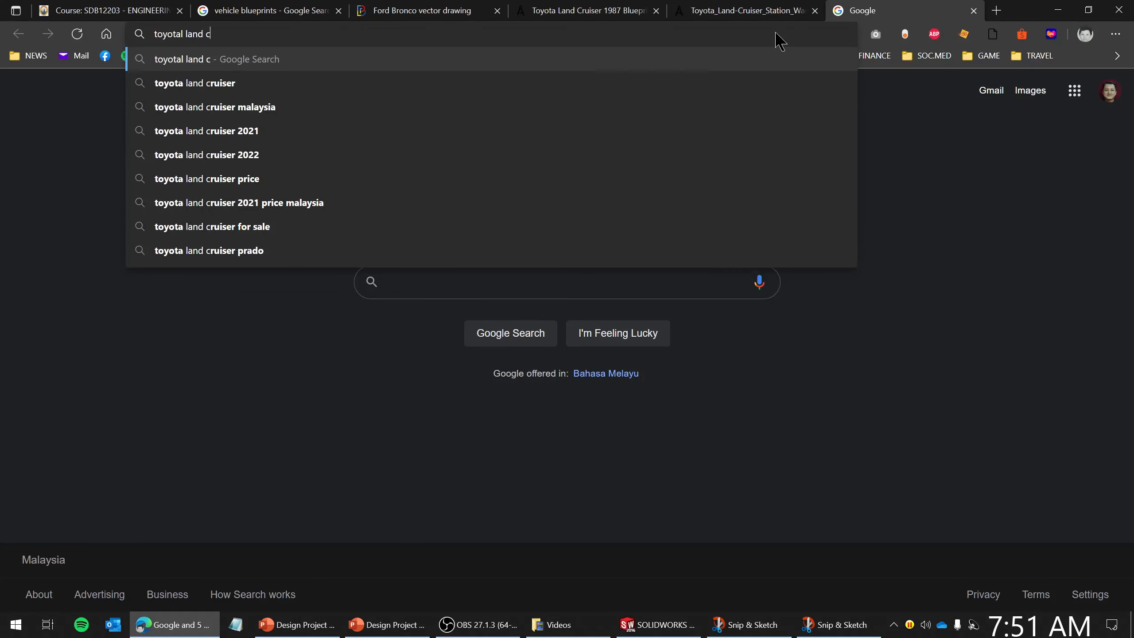
pyautogui.write('ruiser ')
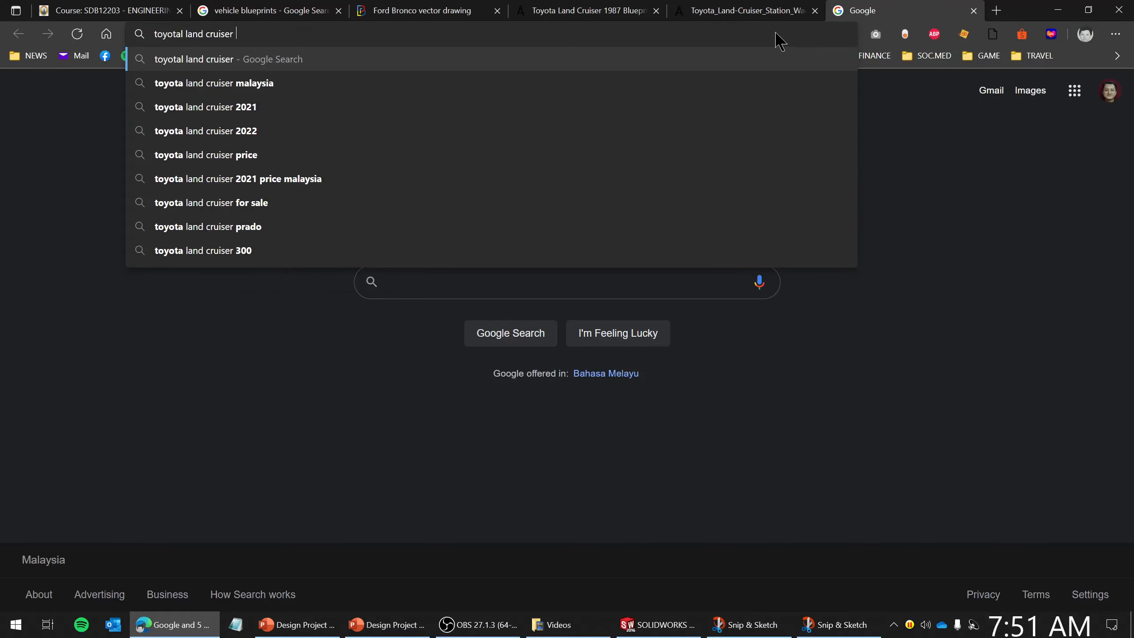
pyautogui.write('1987')
pyautogui.press('Return')
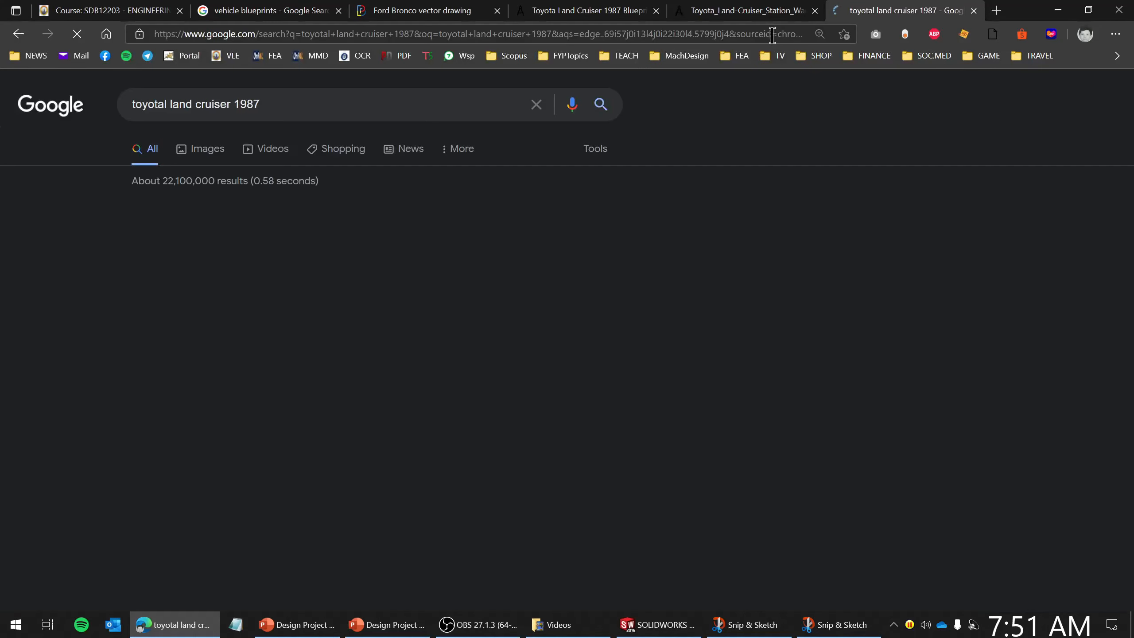
# - Refine the search to "toyotal land cruiser 1987 width" and highlight the listed height and width dimensions
pyautogui.scroll(-8, 310, 181)
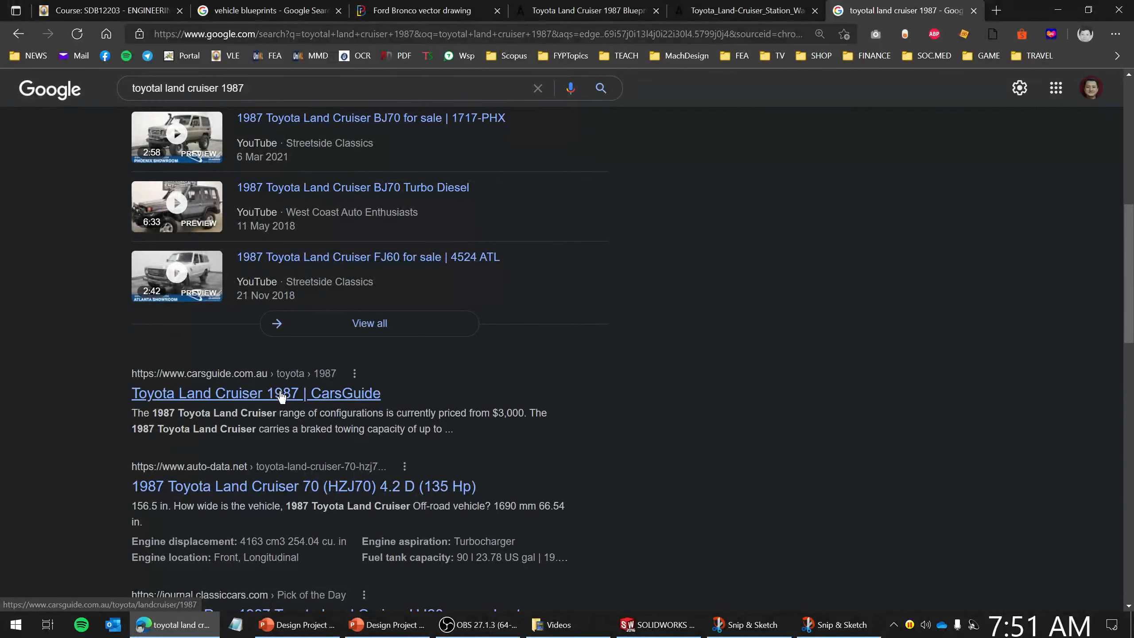
pyautogui.scroll(8, 325, 285)
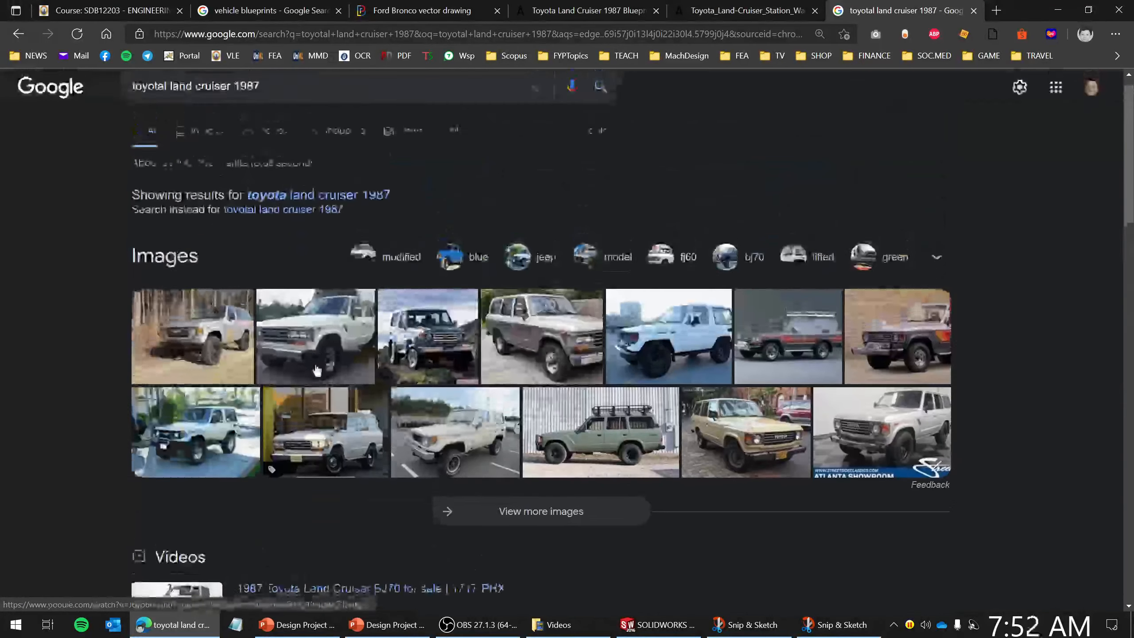
pyautogui.scroll(-13, 320, 377)
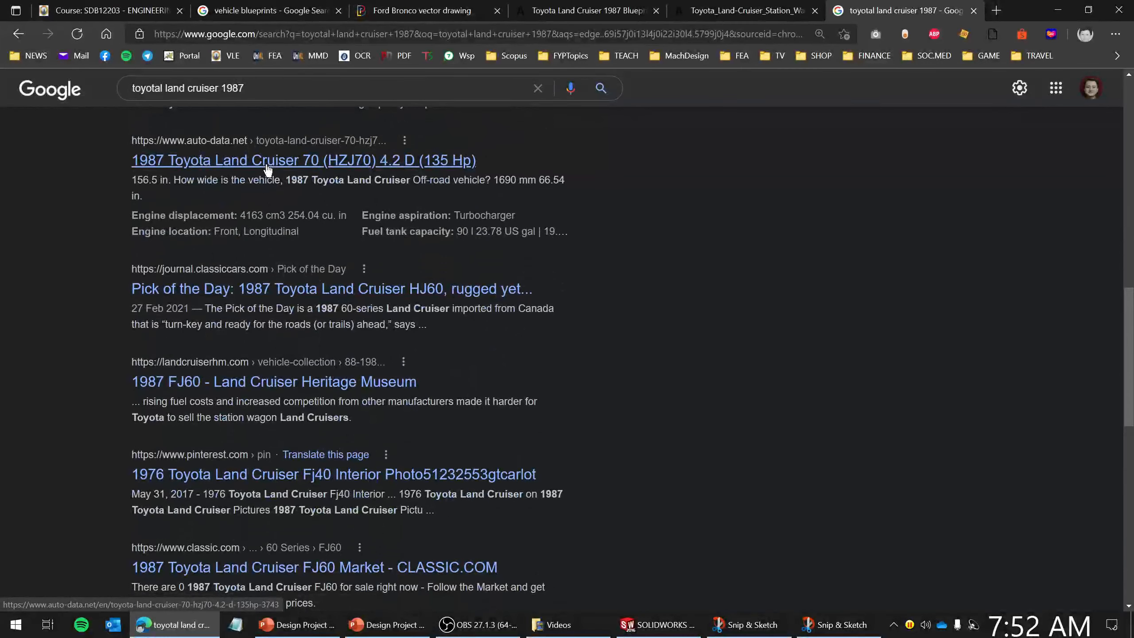
pyautogui.scroll(10, 267, 168)
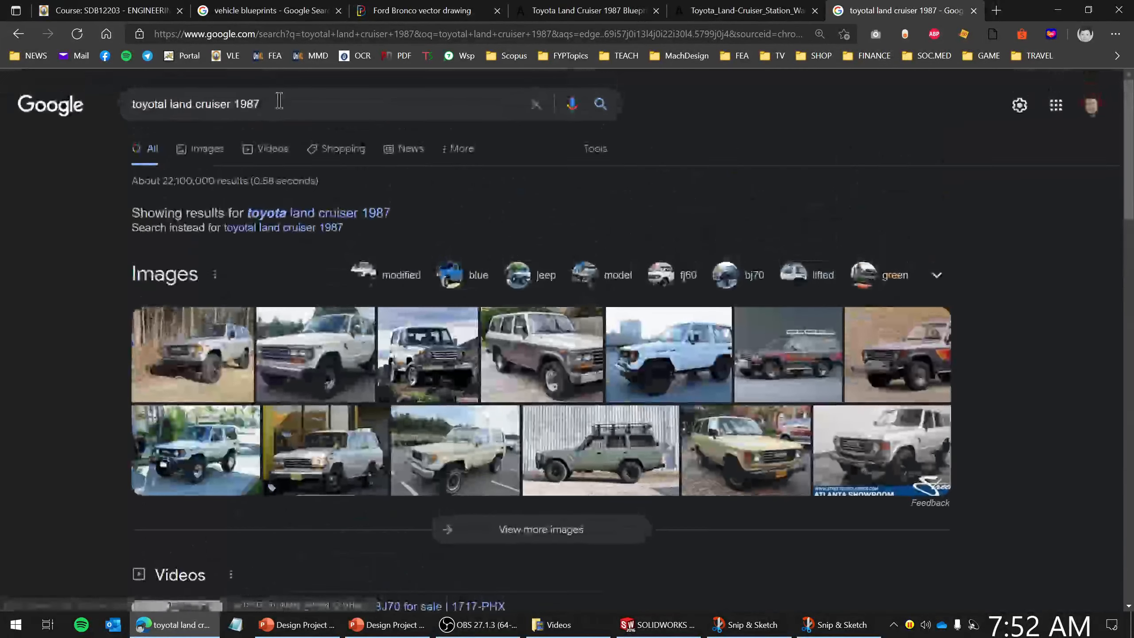
pyautogui.click(280, 104)
pyautogui.write('width')
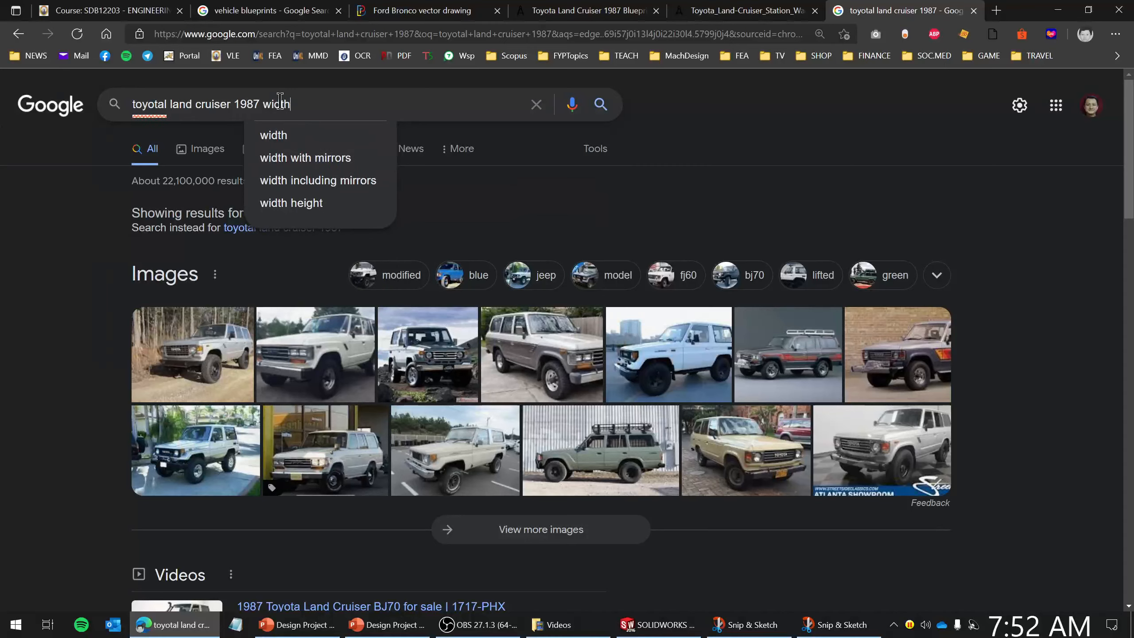
pyautogui.press('Return')
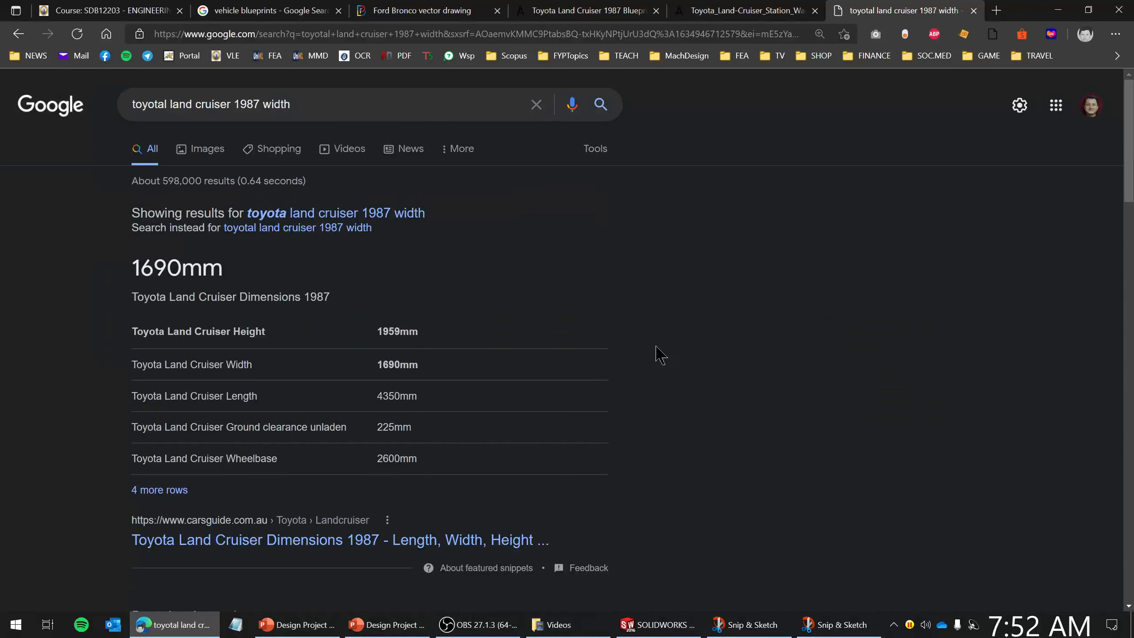
pyautogui.moveTo(426, 338); pyautogui.dragTo(378, 340)
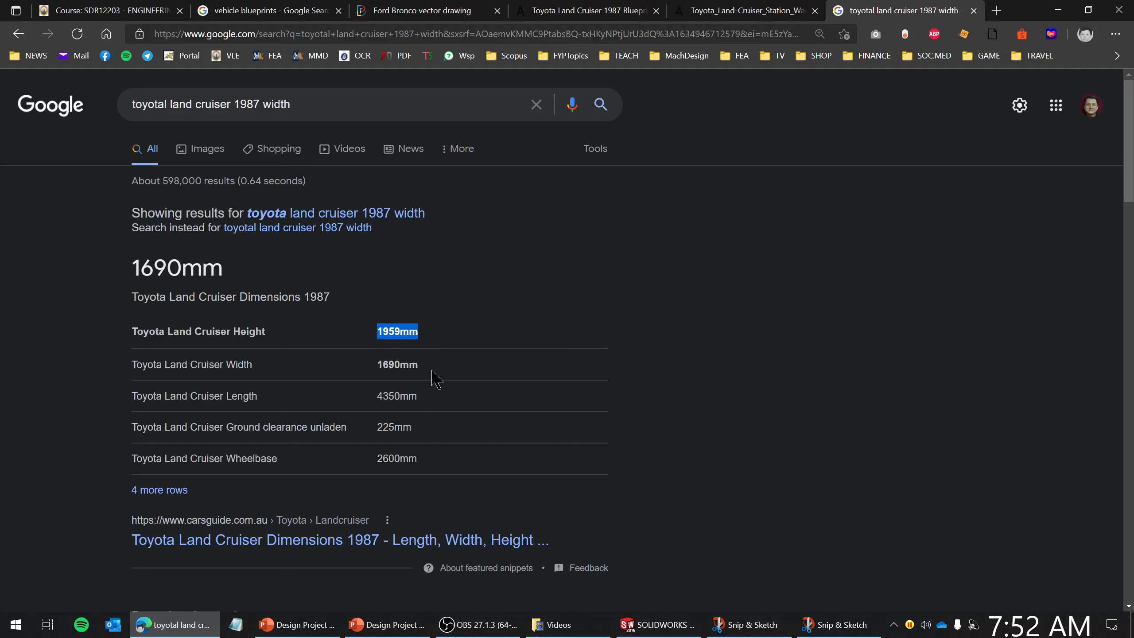
pyautogui.moveTo(435, 377); pyautogui.dragTo(380, 369)
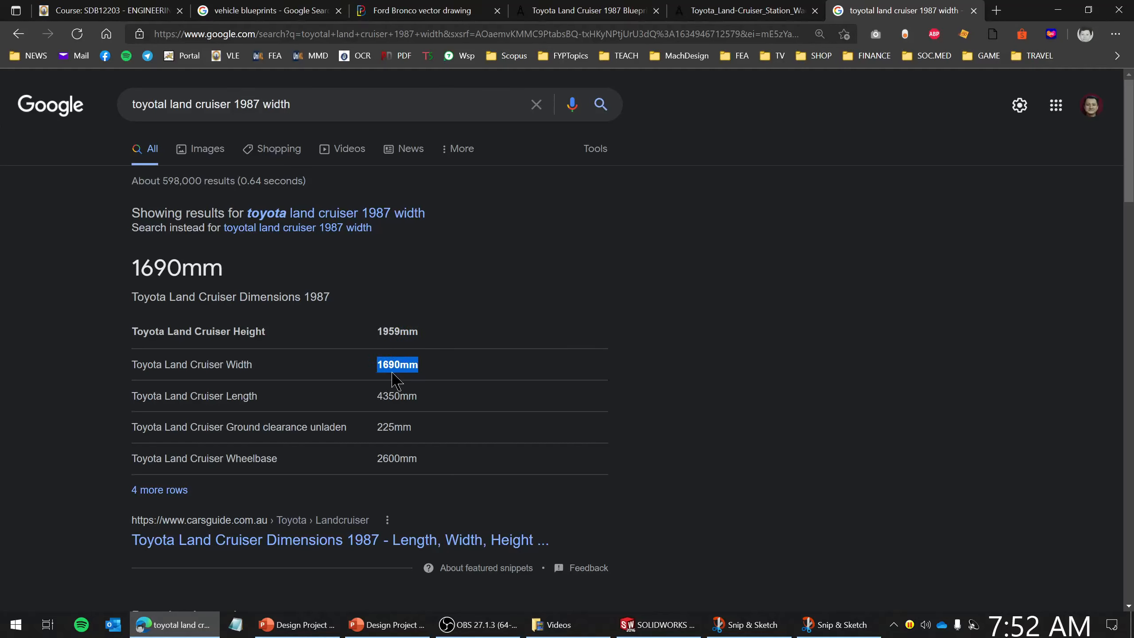
# - Return to SOLIDWORKS and edit Boss-Extrude1, setting its extrusion depth to 1690 mm
pyautogui.click(628, 618)
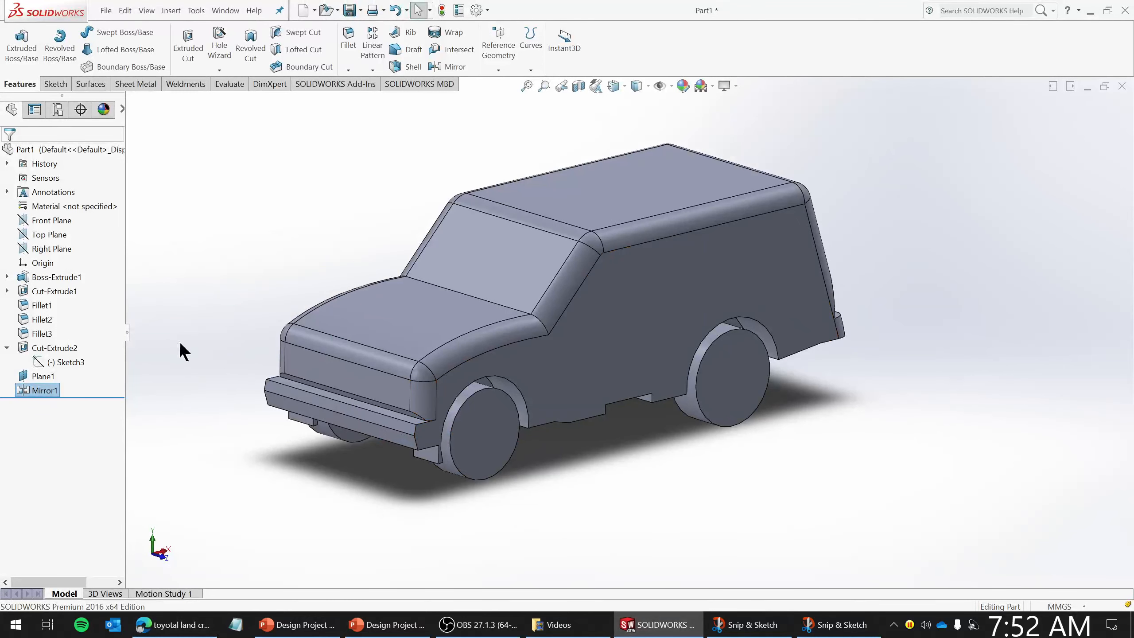
pyautogui.rightClick(52, 276)
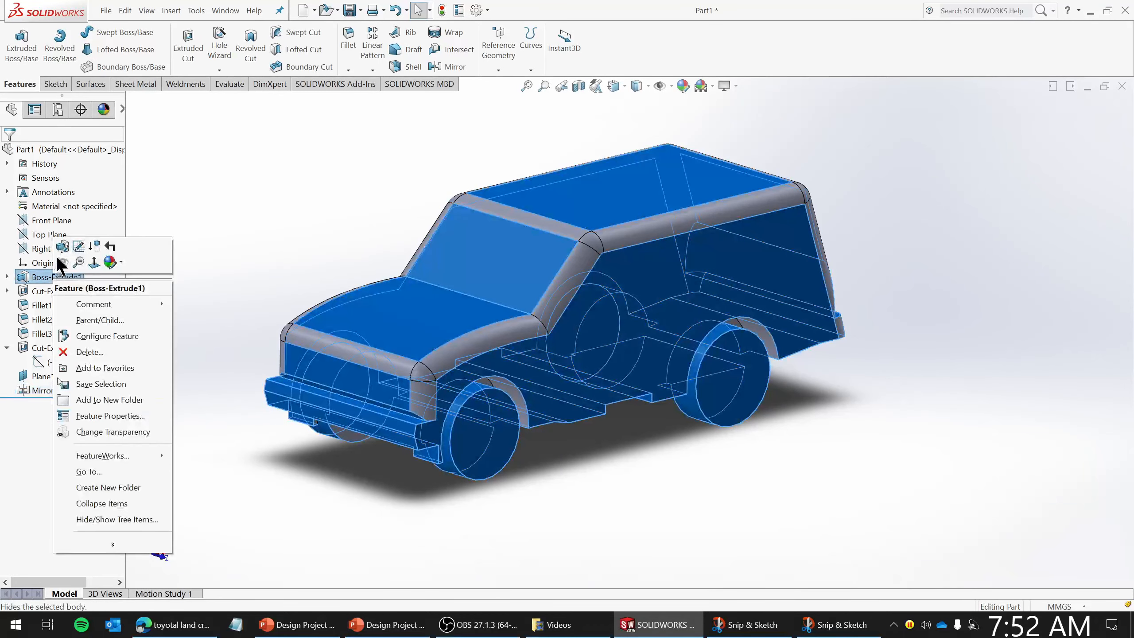
pyautogui.click(62, 246)
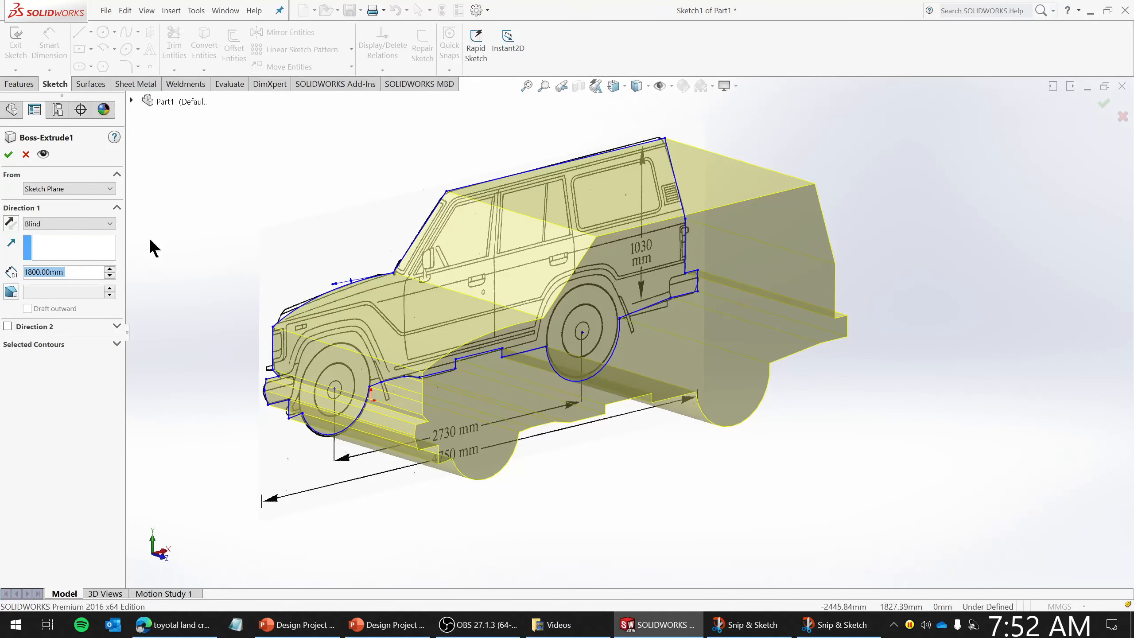
pyautogui.write('1690')
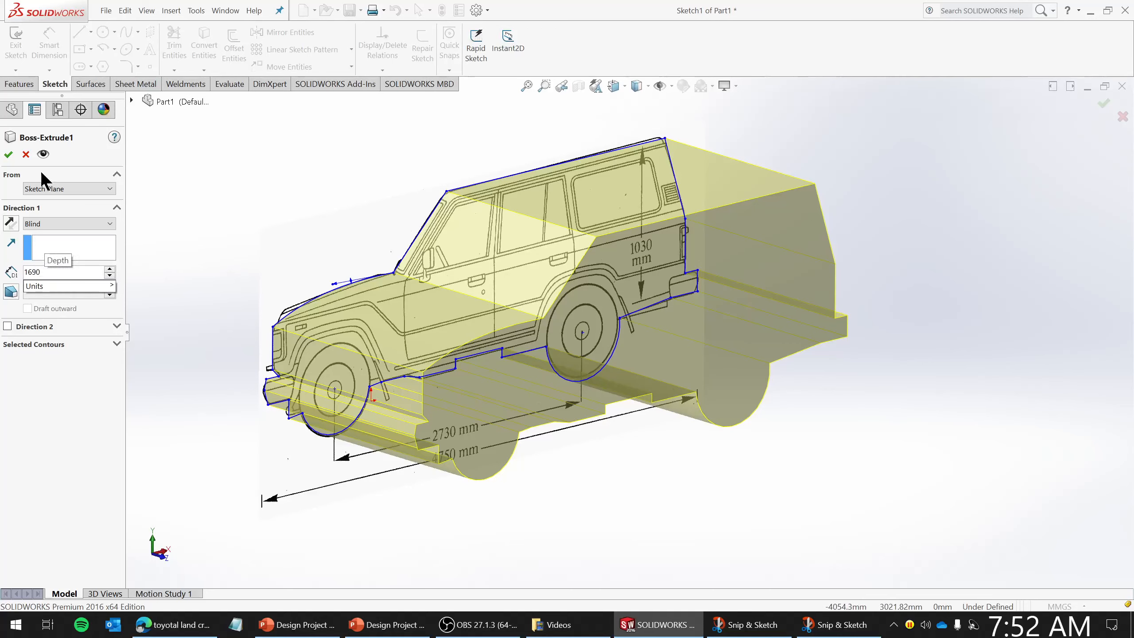
pyautogui.click(9, 154)
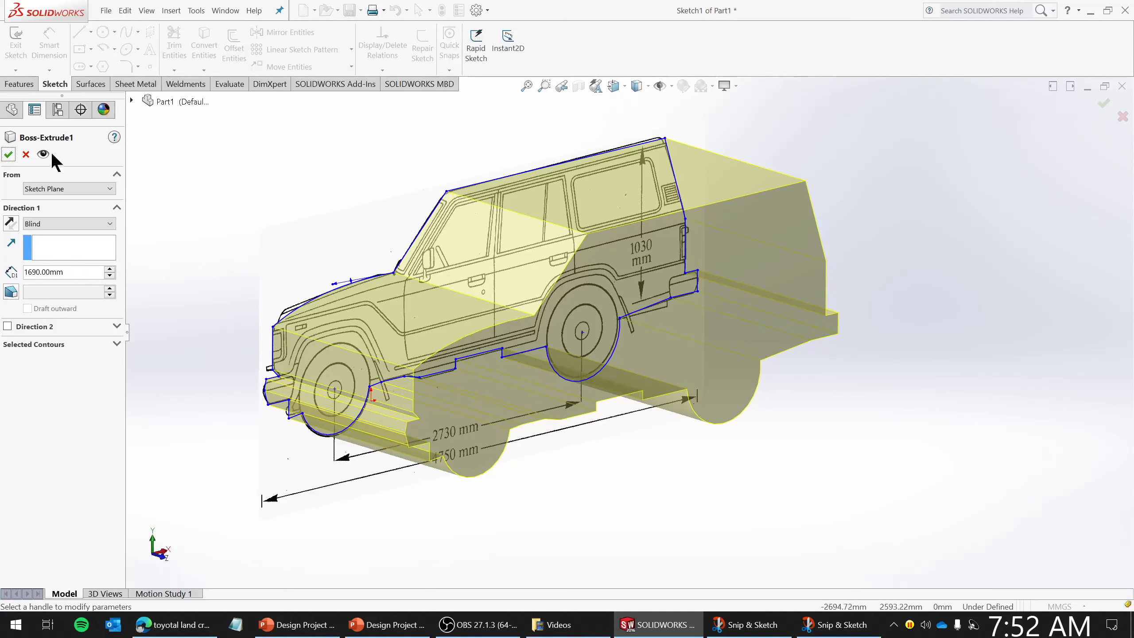
pyautogui.click(9, 153)
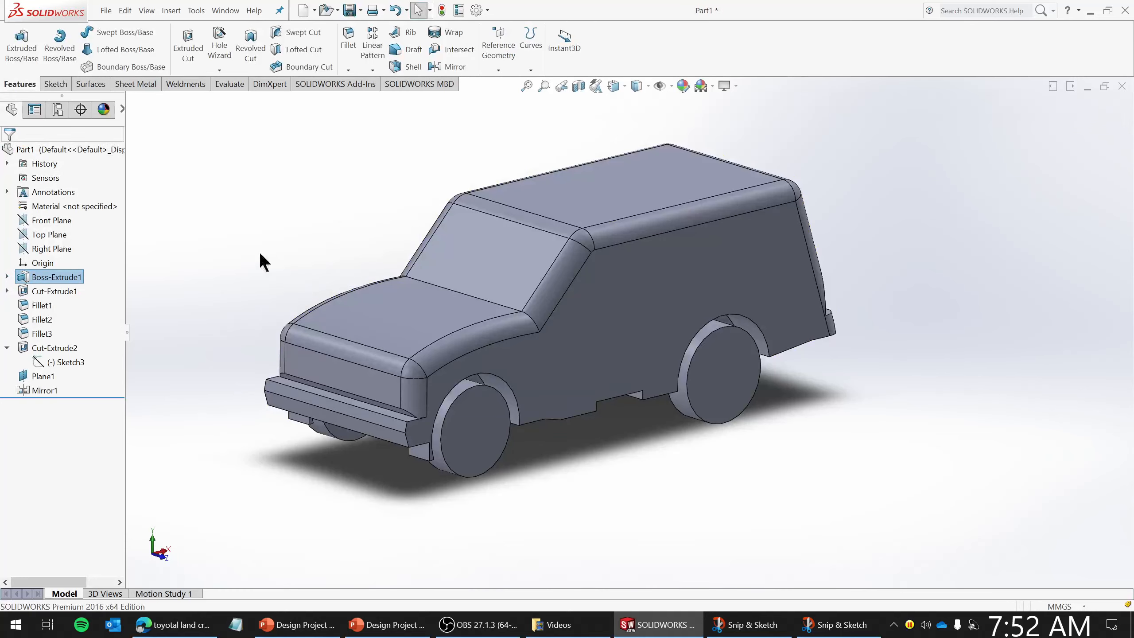
pyautogui.moveTo(261, 256)
pyautogui.mouseDown(button='middle')
pyautogui.moveTo(410, 243)
pyautogui.moveTo(322, 272)
pyautogui.moveTo(333, 286)
pyautogui.moveTo(574, 358)
pyautogui.mouseUp(button='middle')
pyautogui.scroll(-3, 574, 364)
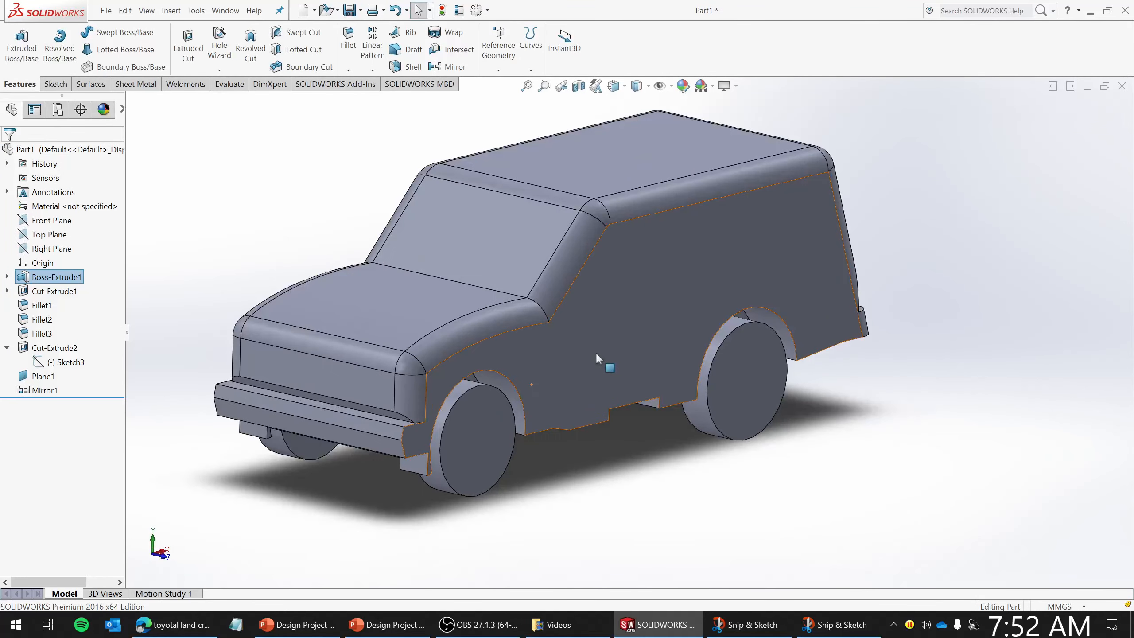
pyautogui.scroll(2, 628, 322)
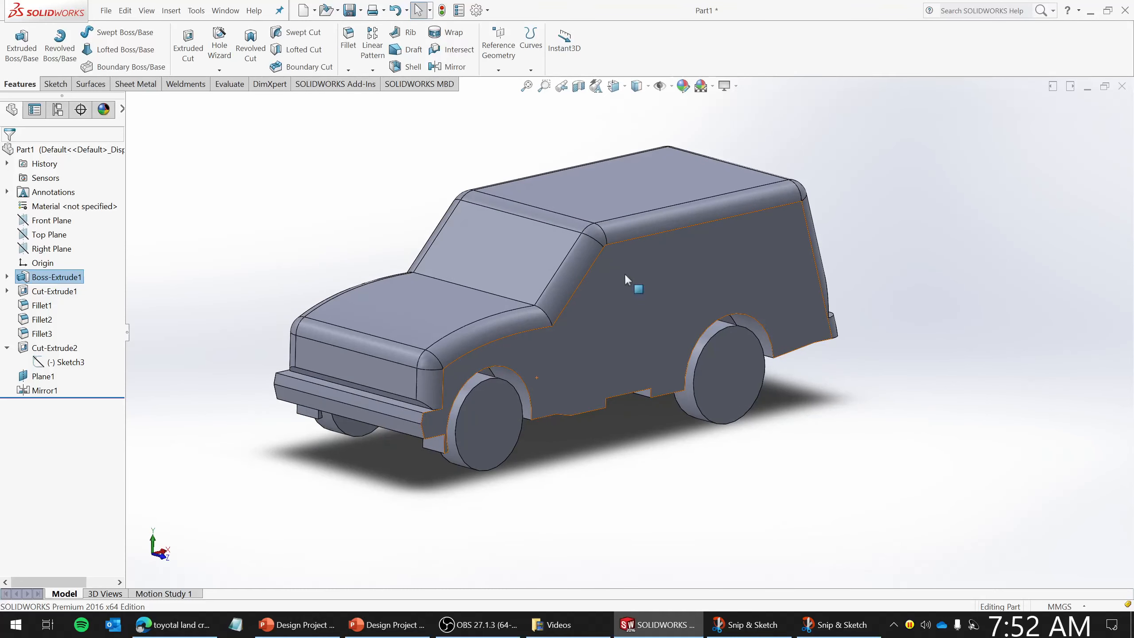
pyautogui.scroll(-2, 623, 273)
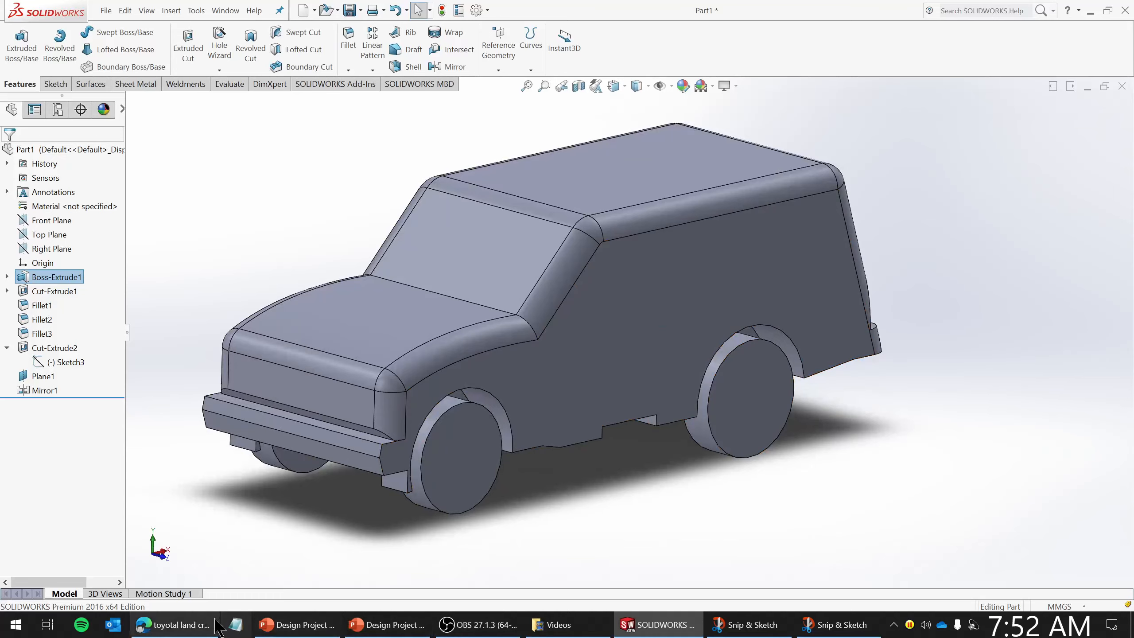
# - In the browser, close the Ford Bronco vector drawing tab, then go back to SOLIDWORKS
pyautogui.click(174, 625)
pyautogui.click(343, 4)
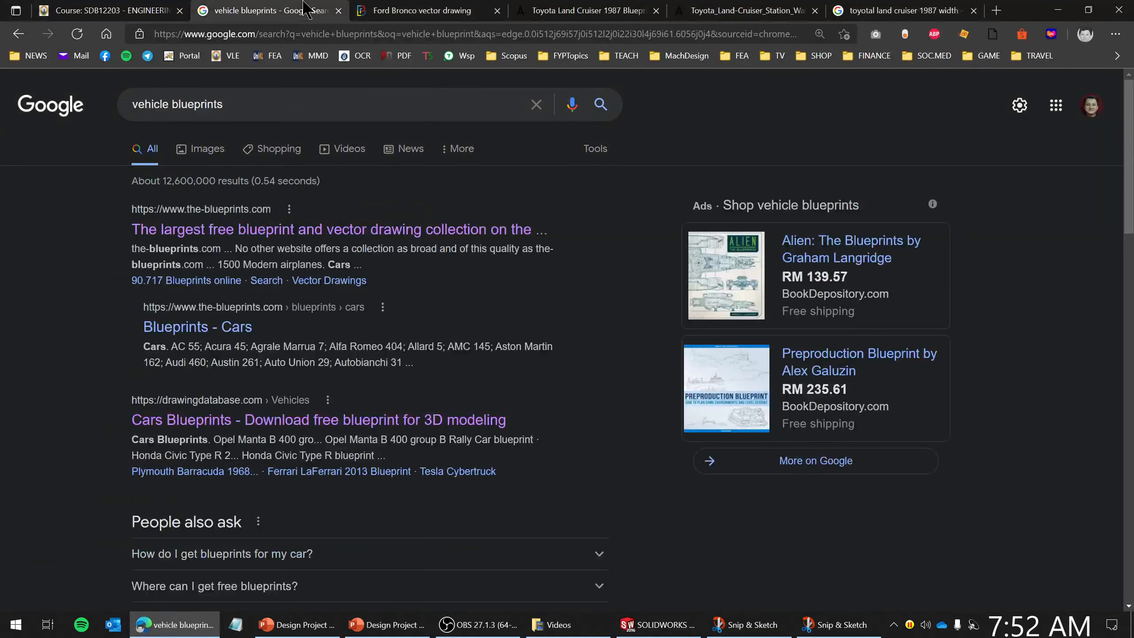
pyautogui.click(438, 11)
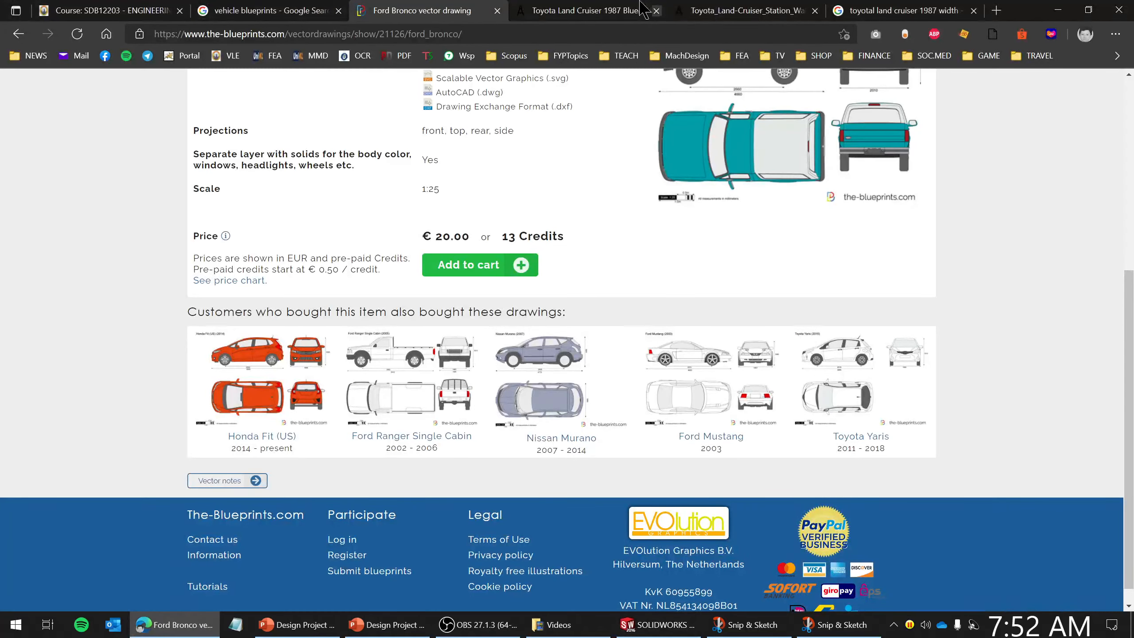
pyautogui.scroll(5, 447, 372)
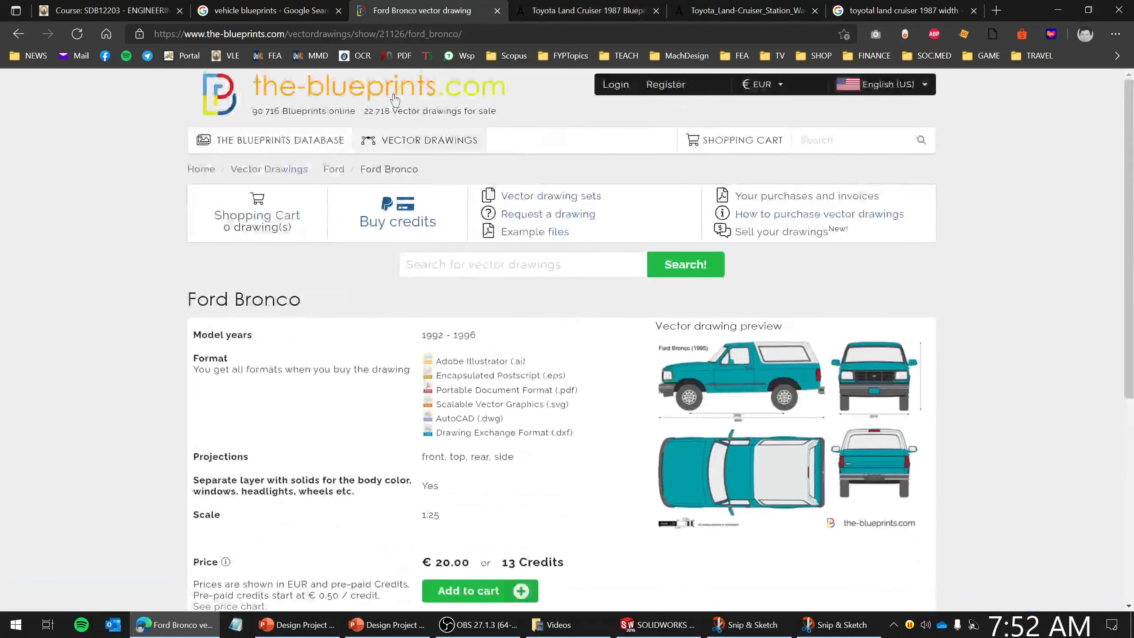
pyautogui.click(496, 10)
pyautogui.scroll(3, 668, 384)
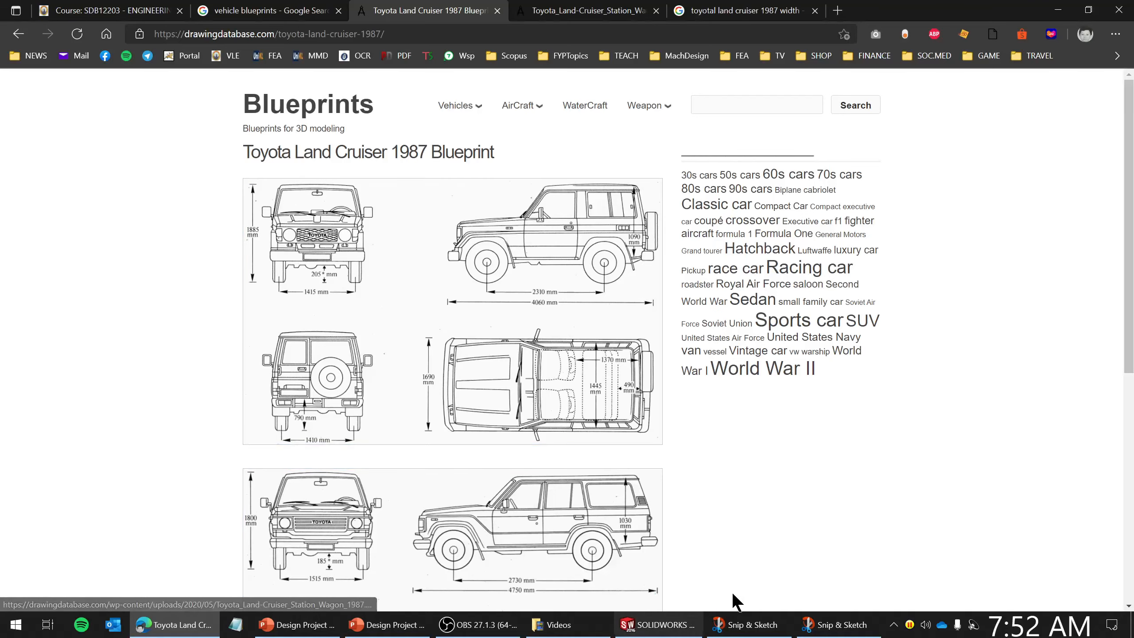
pyautogui.click(656, 624)
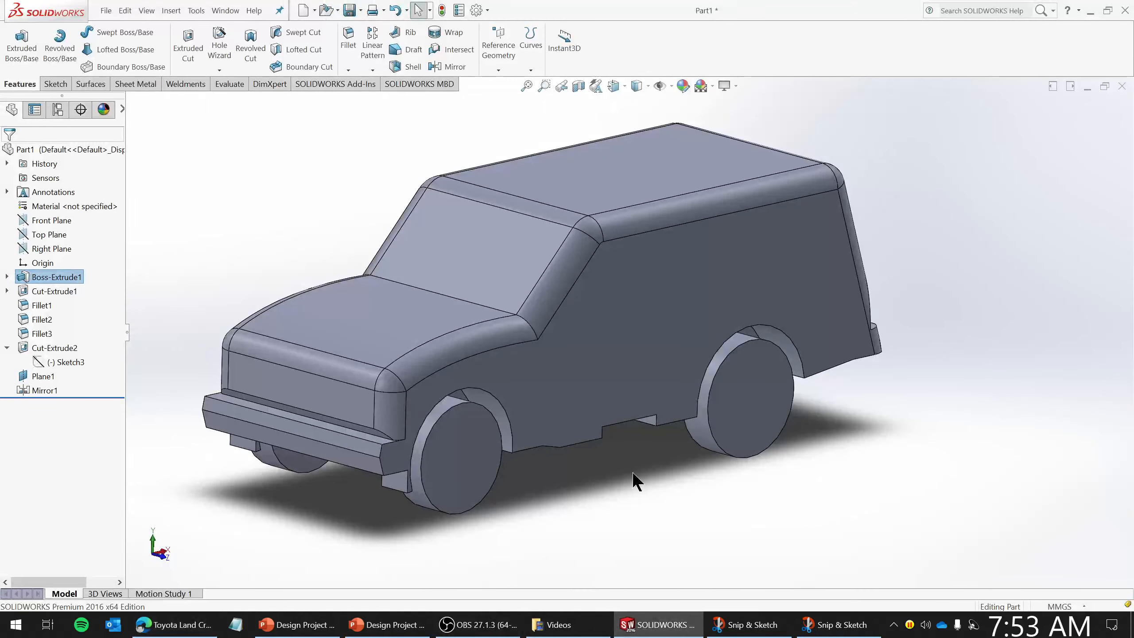
# - Save the part to the Desktop with the file name Toyotal Land Cruiser
pyautogui.moveTo(632, 473); pyautogui.dragTo(635, 462, button='middle')
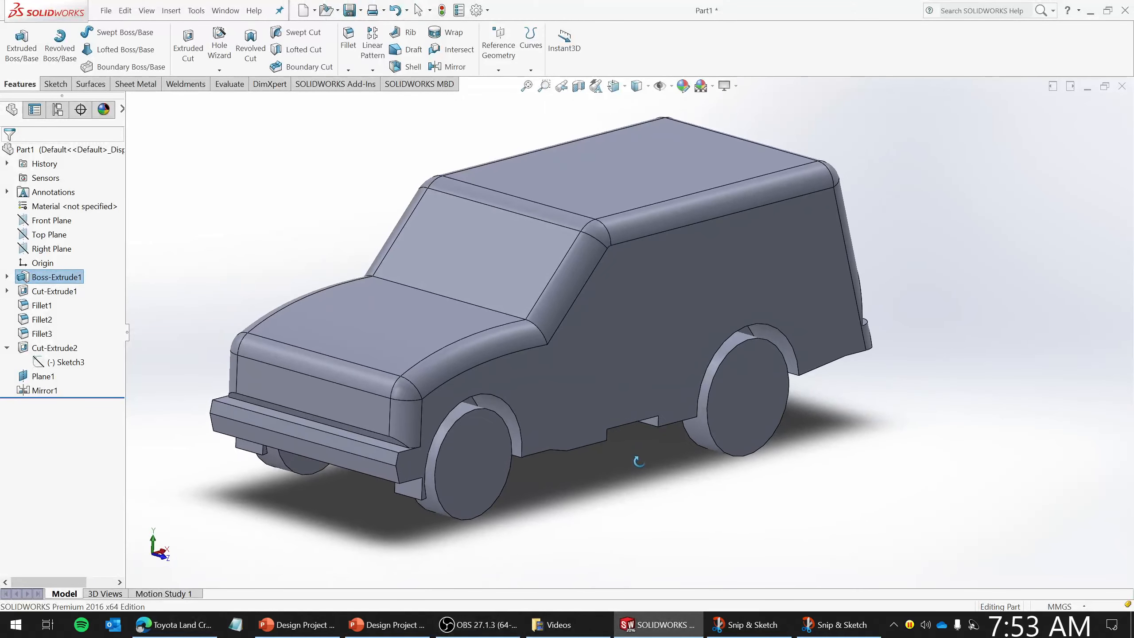
pyautogui.click(106, 11)
pyautogui.click(166, 158)
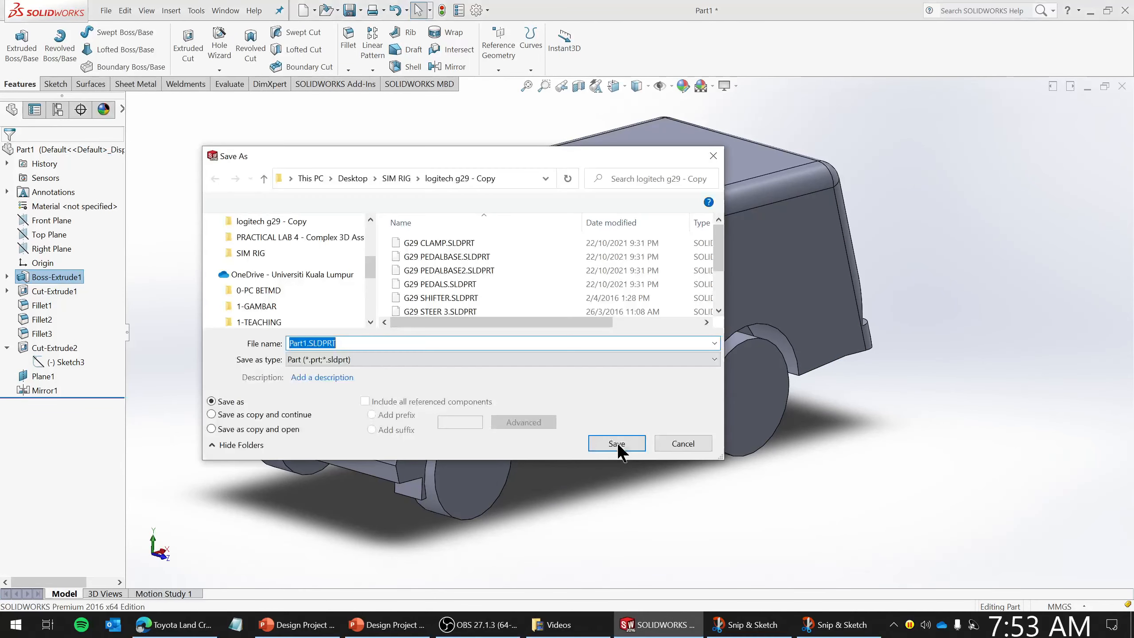
pyautogui.click(250, 259)
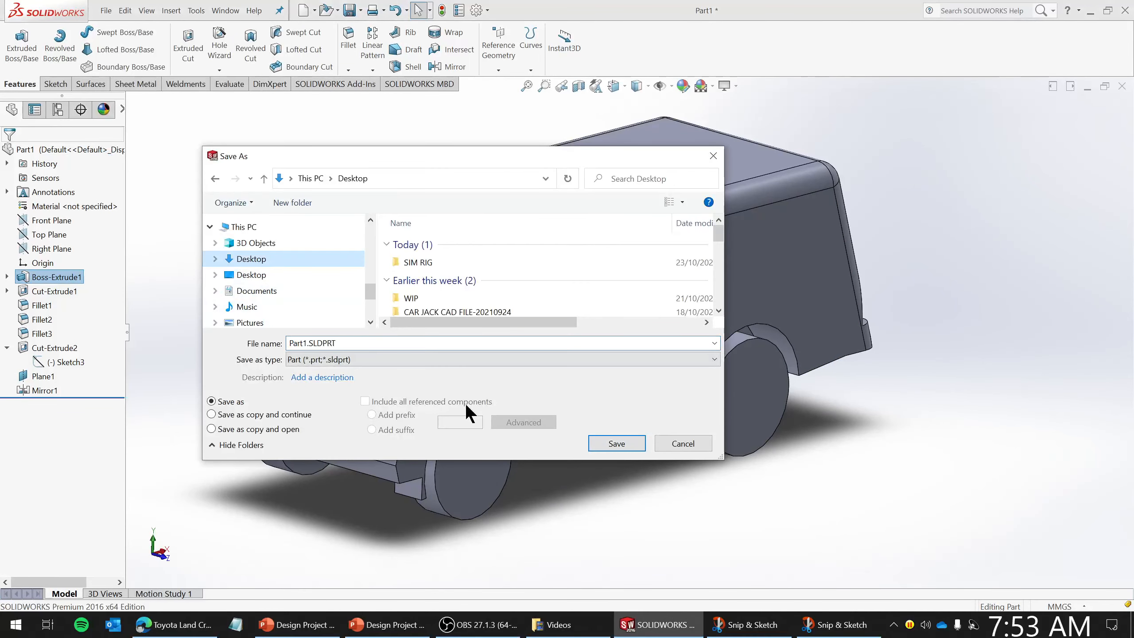
pyautogui.click(362, 343)
pyautogui.write('Toyotal Land Cruiser')
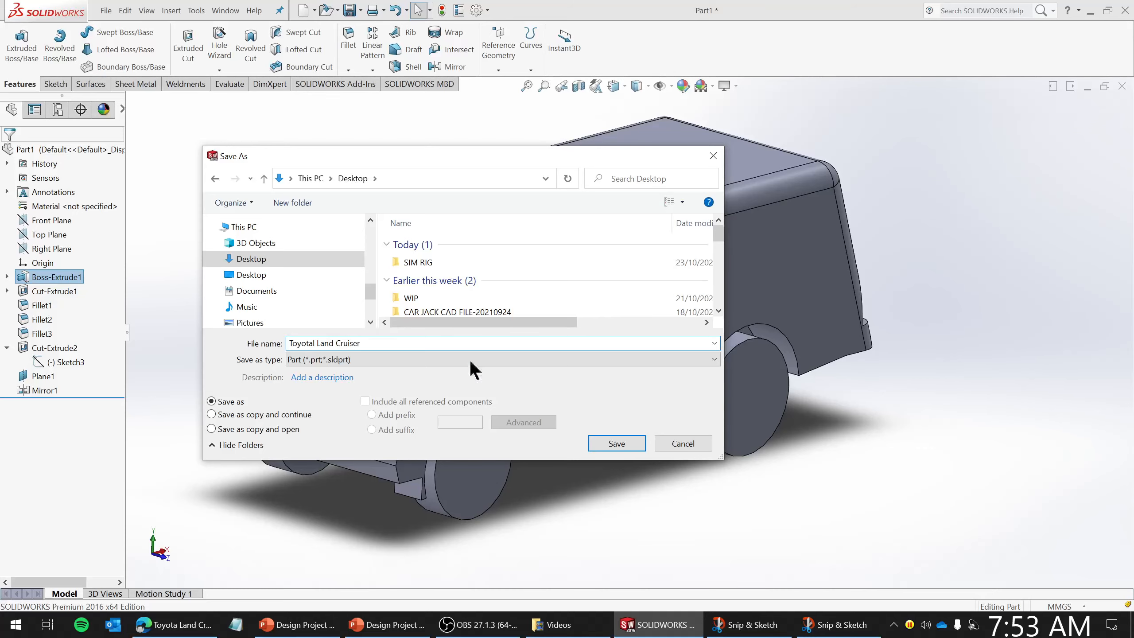
pyautogui.click(625, 443)
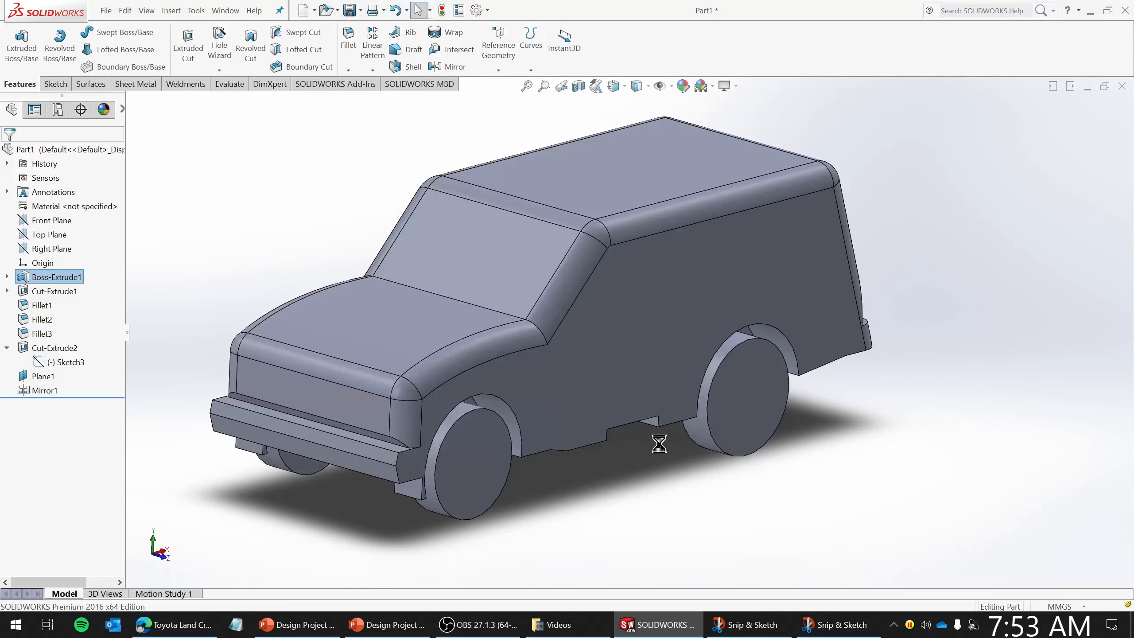
# - Save all open documents and close SOLIDWORKS
pyautogui.moveTo(589, 398); pyautogui.dragTo(607, 355, button='middle')
pyautogui.scroll(-2, 732, 201)
pyautogui.scroll(2, 727, 205)
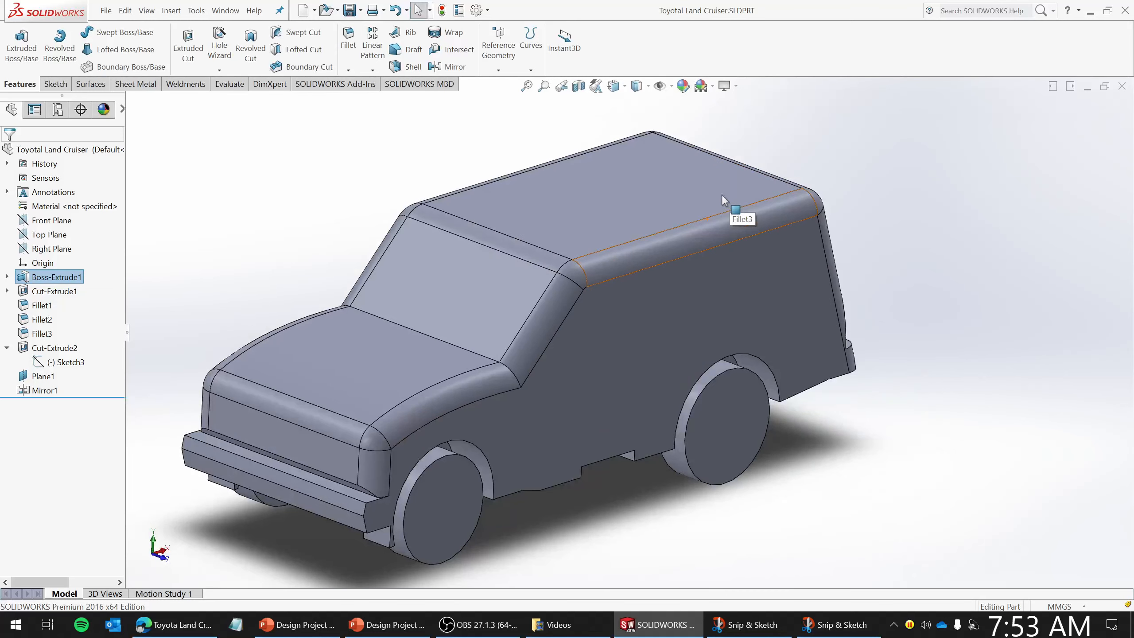
pyautogui.click(106, 10)
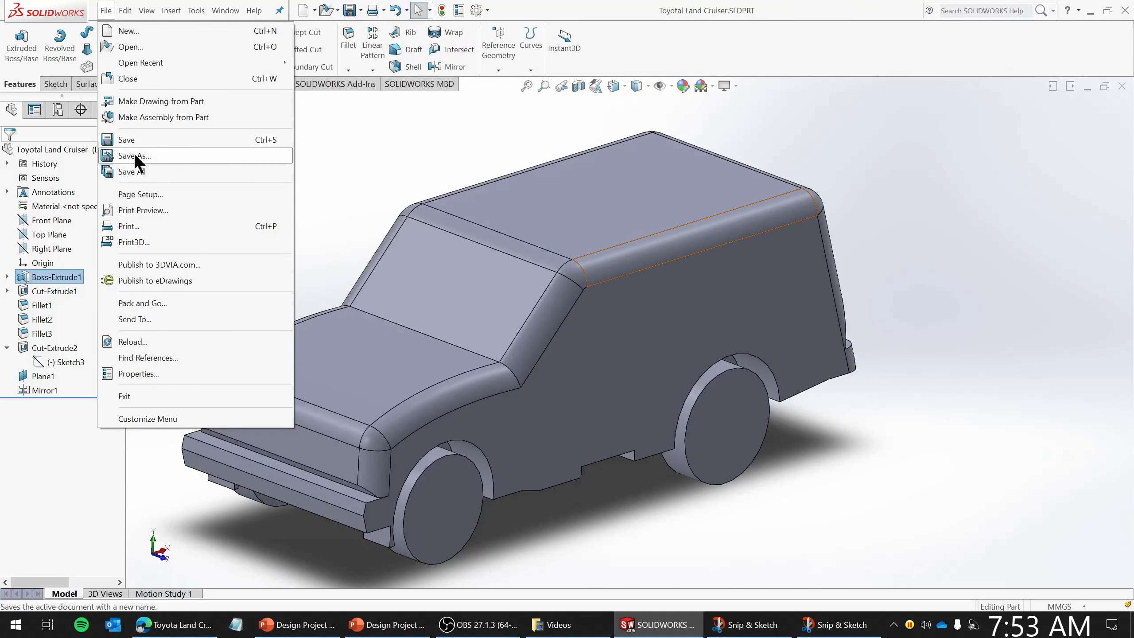
pyautogui.click(133, 172)
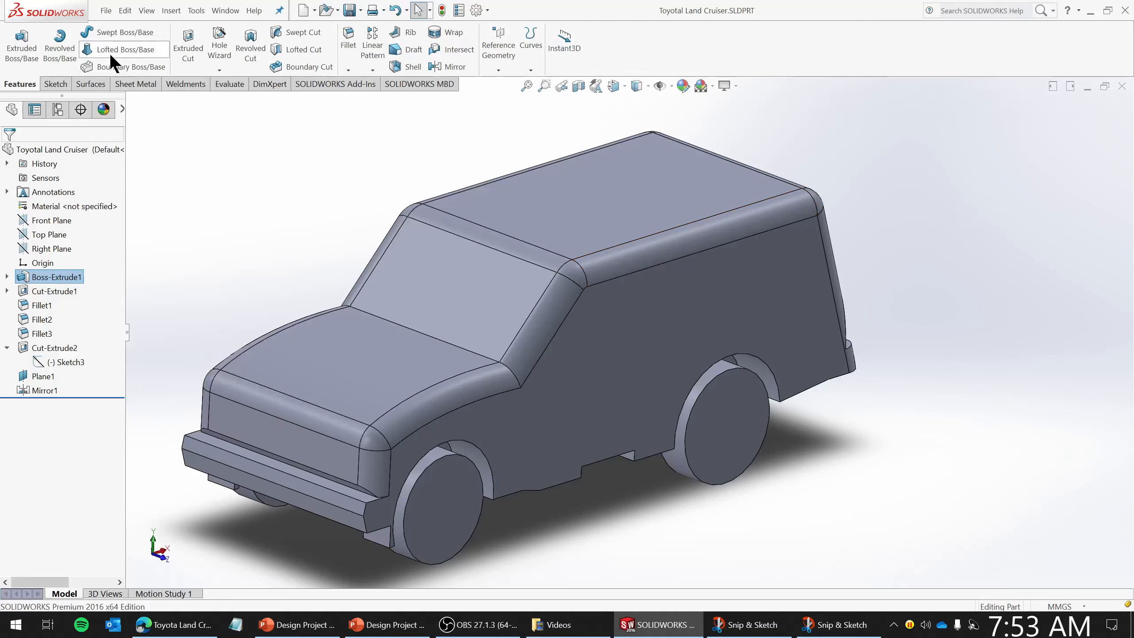
pyautogui.click(1127, 12)
pyautogui.click(1132, 626)
pyautogui.click(907, 301)
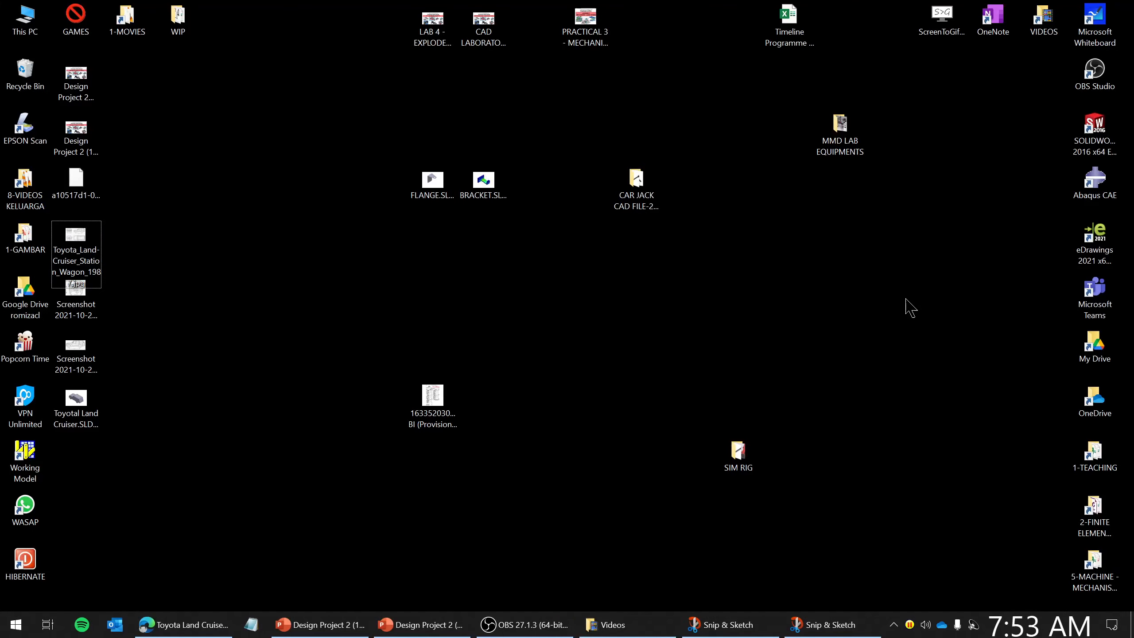
# - Launch eDrawings 2021 and open the Toyotal Land Cruiser.SLDPRT part from the Desktop
pyautogui.click(1094, 234)
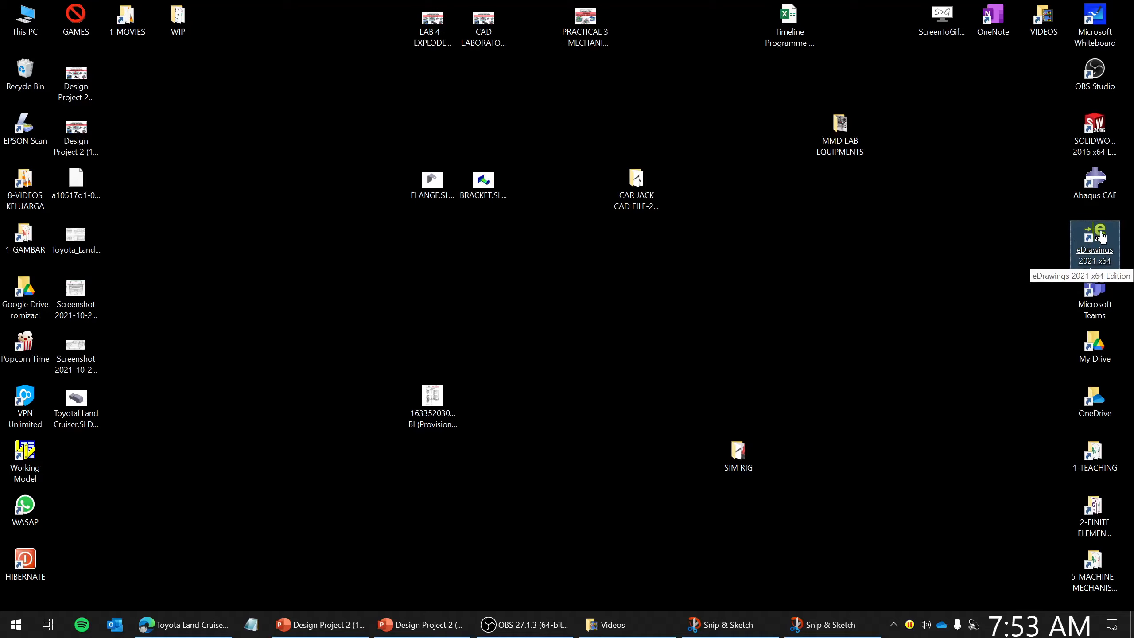
pyautogui.doubleClick(1098, 232)
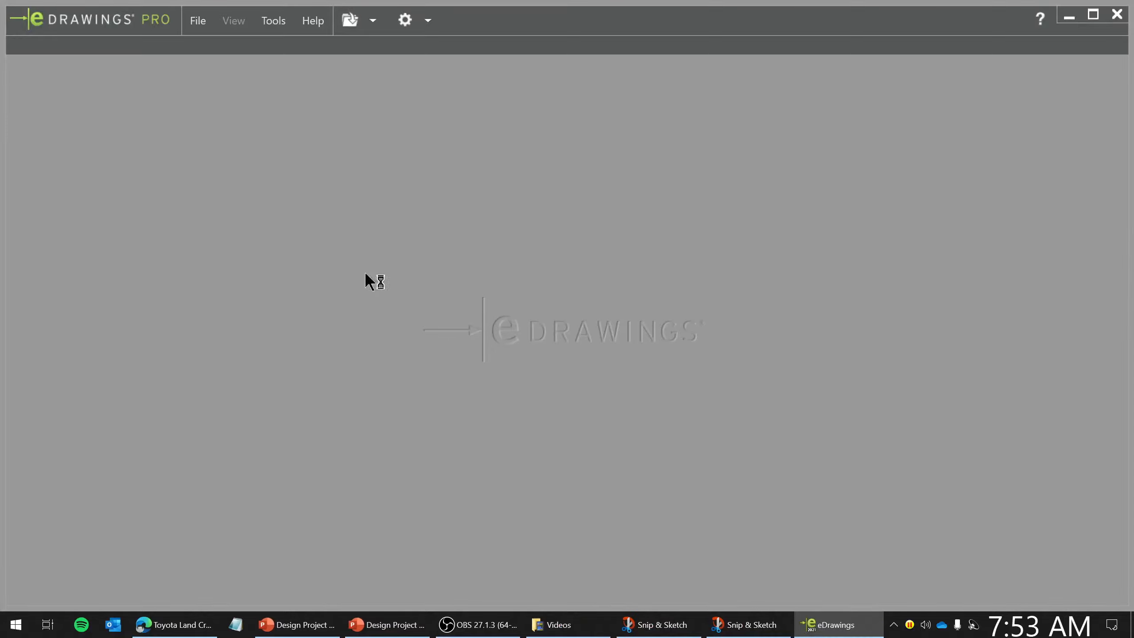
pyautogui.click(1093, 15)
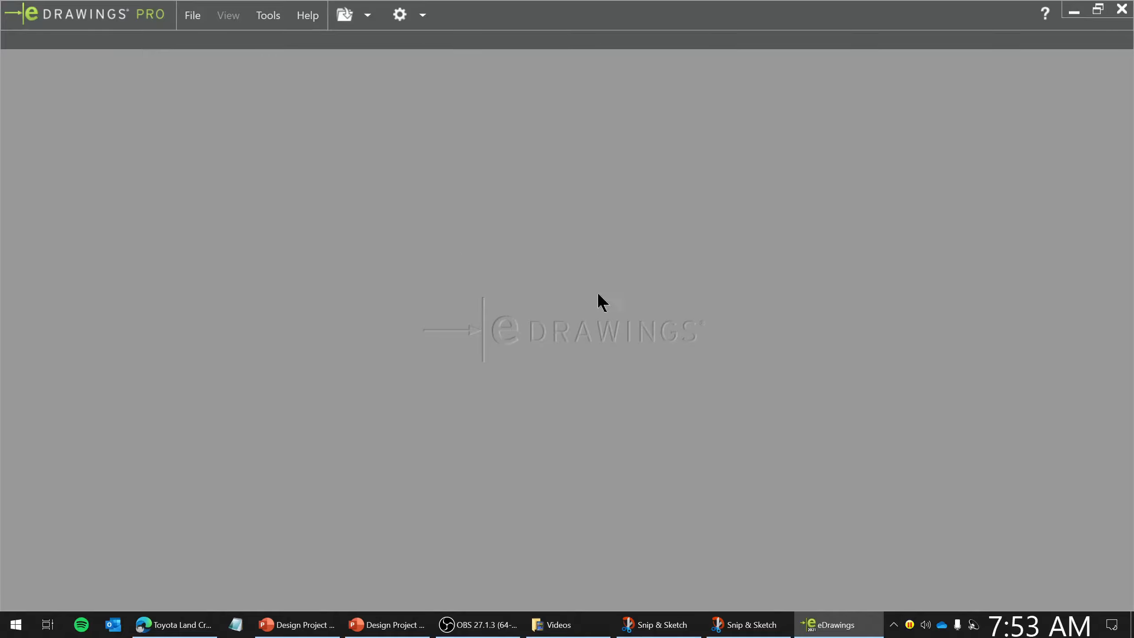
pyautogui.click(191, 17)
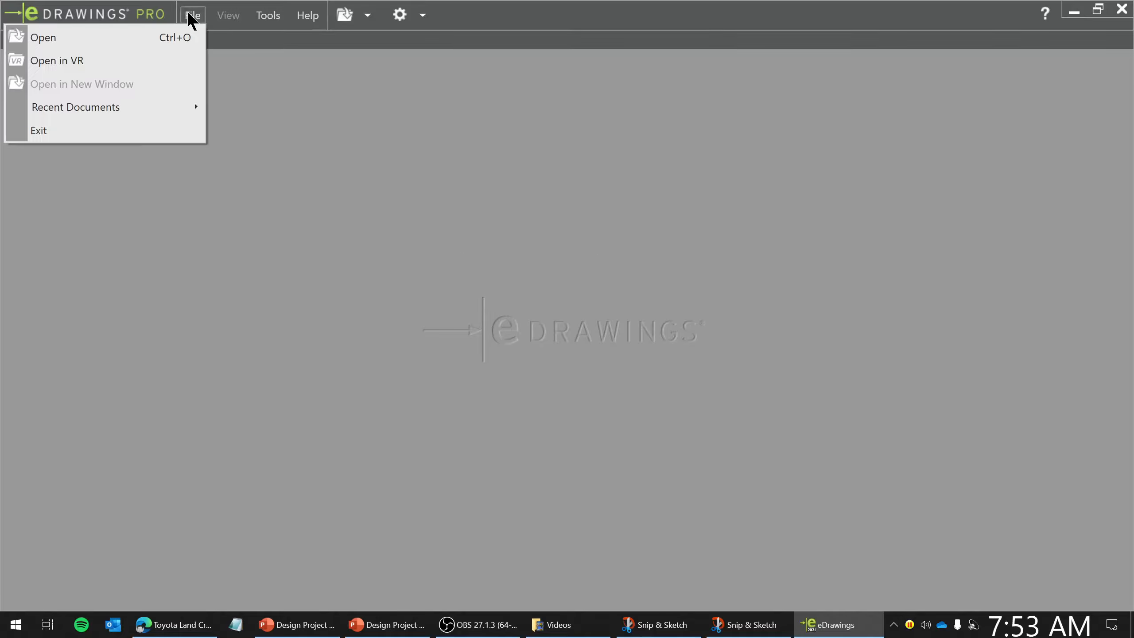
pyautogui.click(69, 38)
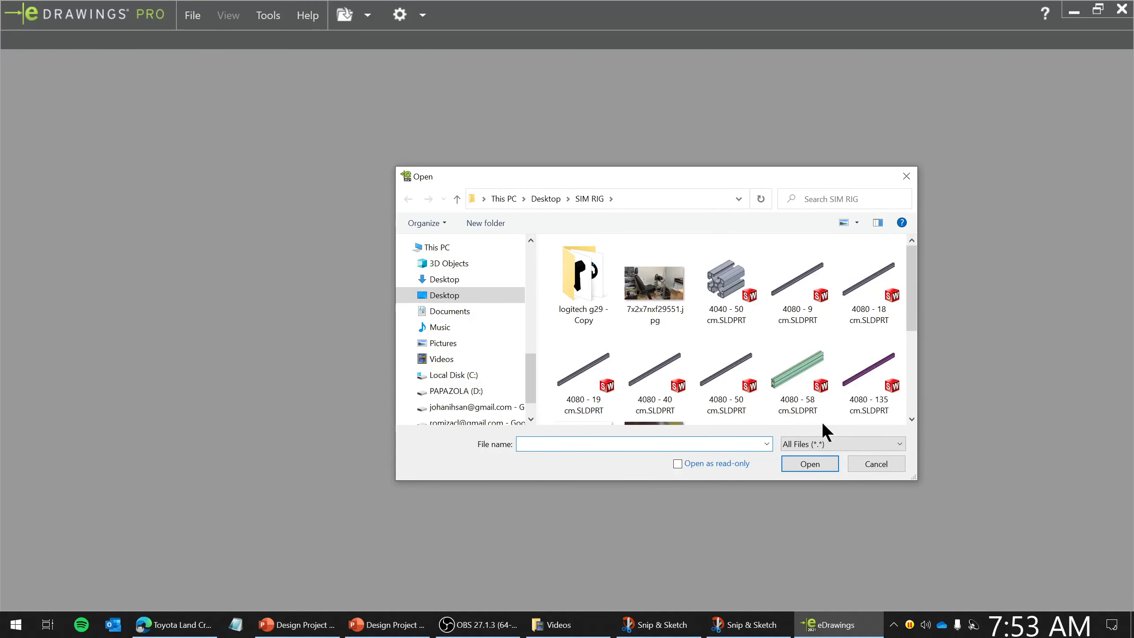
pyautogui.click(442, 295)
pyautogui.moveTo(906, 286); pyautogui.dragTo(903, 399)
pyautogui.doubleClick(665, 380)
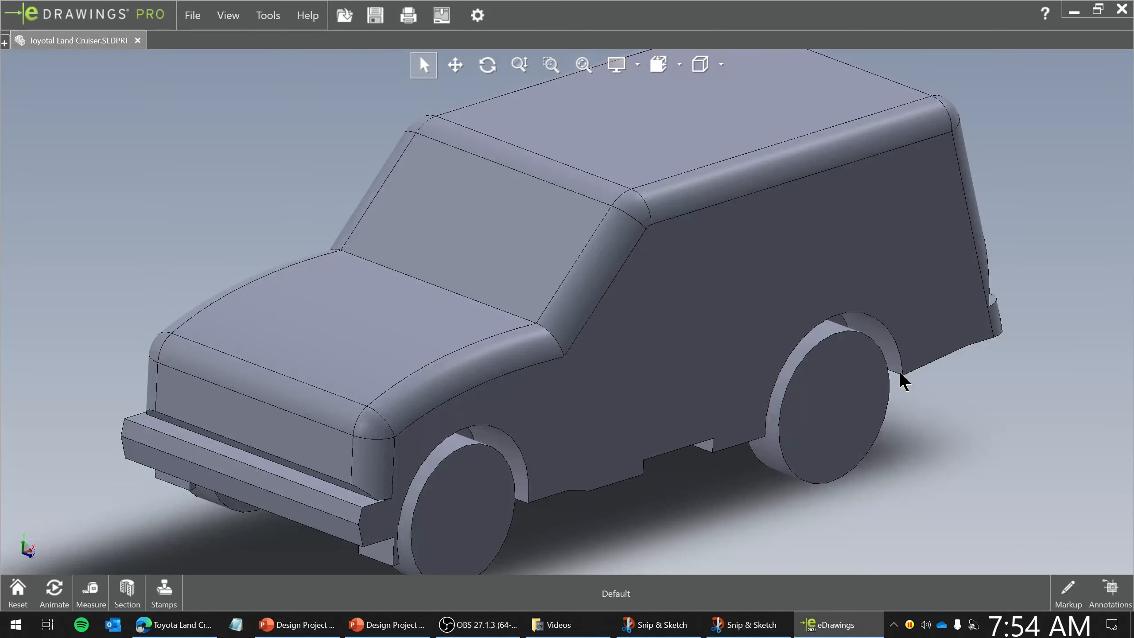
# - Rotate and zoom around the car model to inspect it from different angles
pyautogui.moveTo(696, 390); pyautogui.dragTo(612, 397)
pyautogui.moveTo(699, 438); pyautogui.dragTo(559, 453, button='middle')
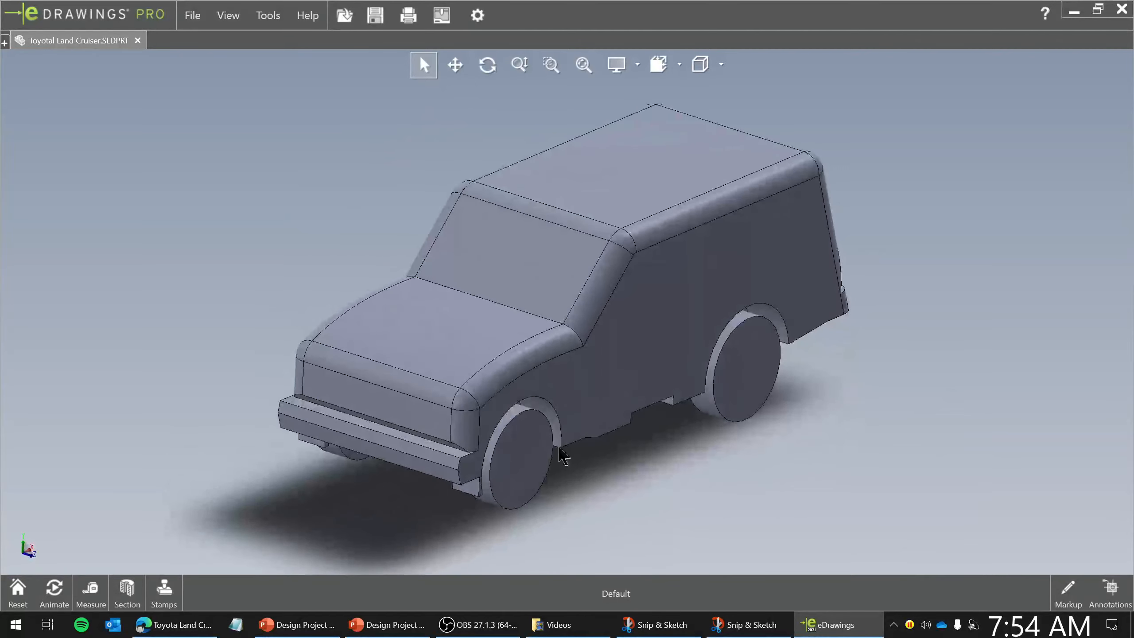
pyautogui.scroll(-5, 558, 453)
pyautogui.scroll(-4, 552, 379)
pyautogui.moveTo(552, 379); pyautogui.dragTo(532, 307, button='middle')
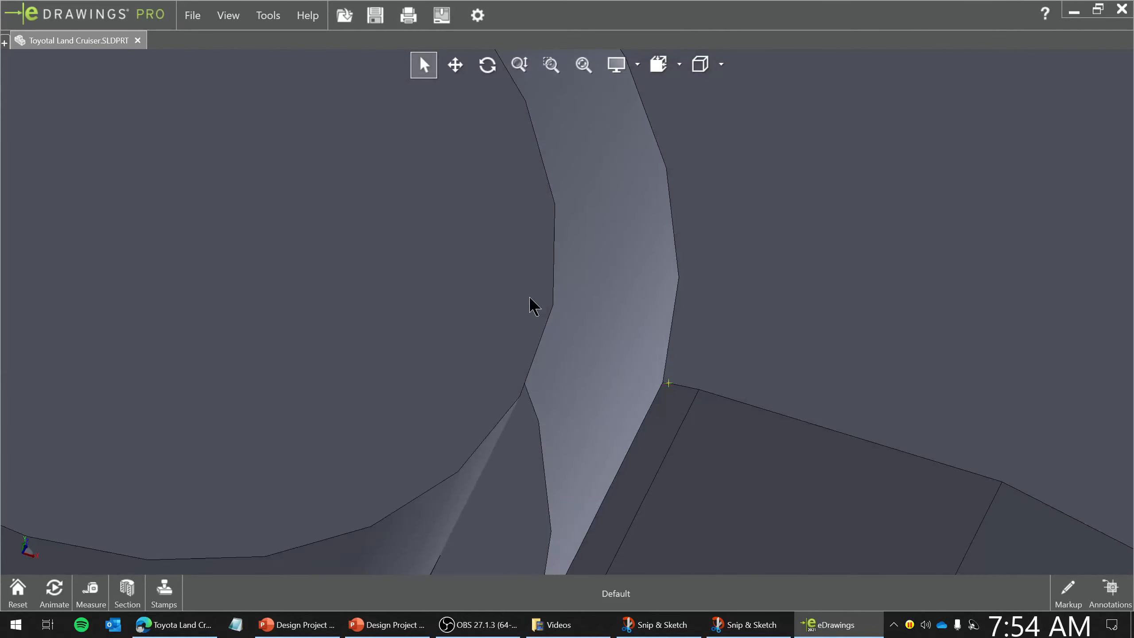
pyautogui.scroll(10, 615, 421)
pyautogui.moveTo(614, 408); pyautogui.dragTo(514, 430, button='middle')
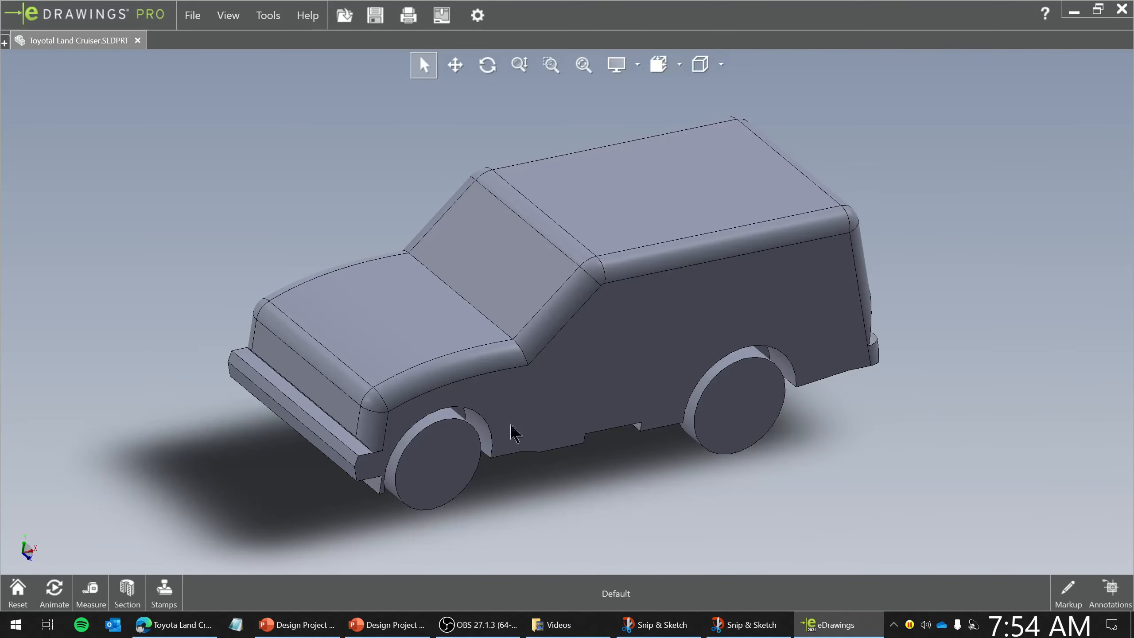
pyautogui.moveTo(577, 445); pyautogui.dragTo(625, 440, button='middle')
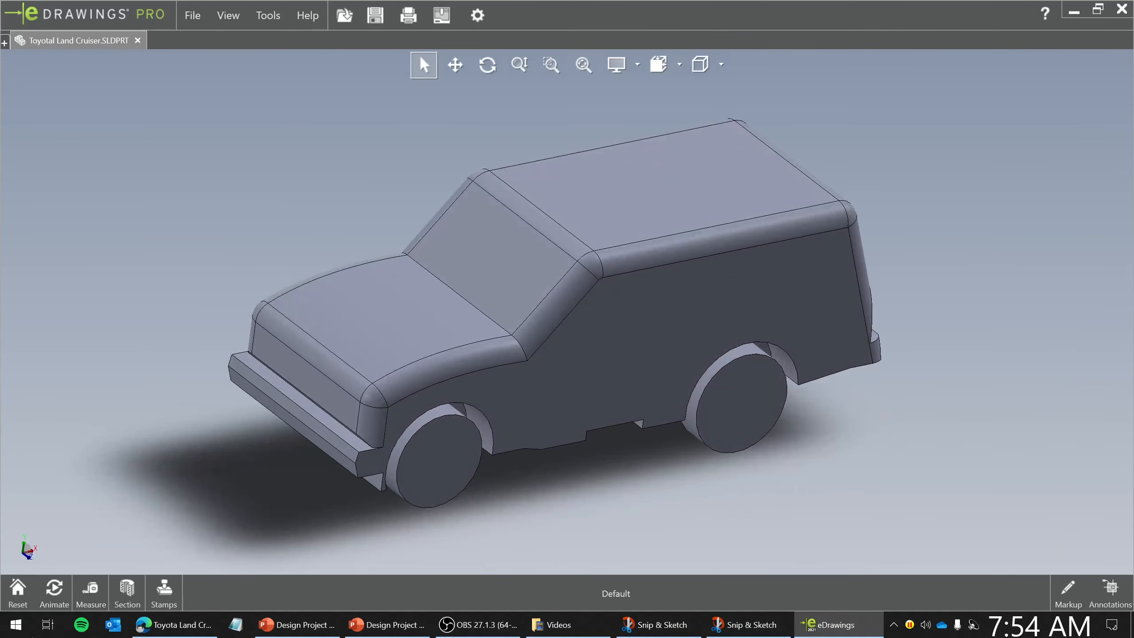
# - Play the model's turntable animation, then close eDrawings
pyautogui.click(54, 592)
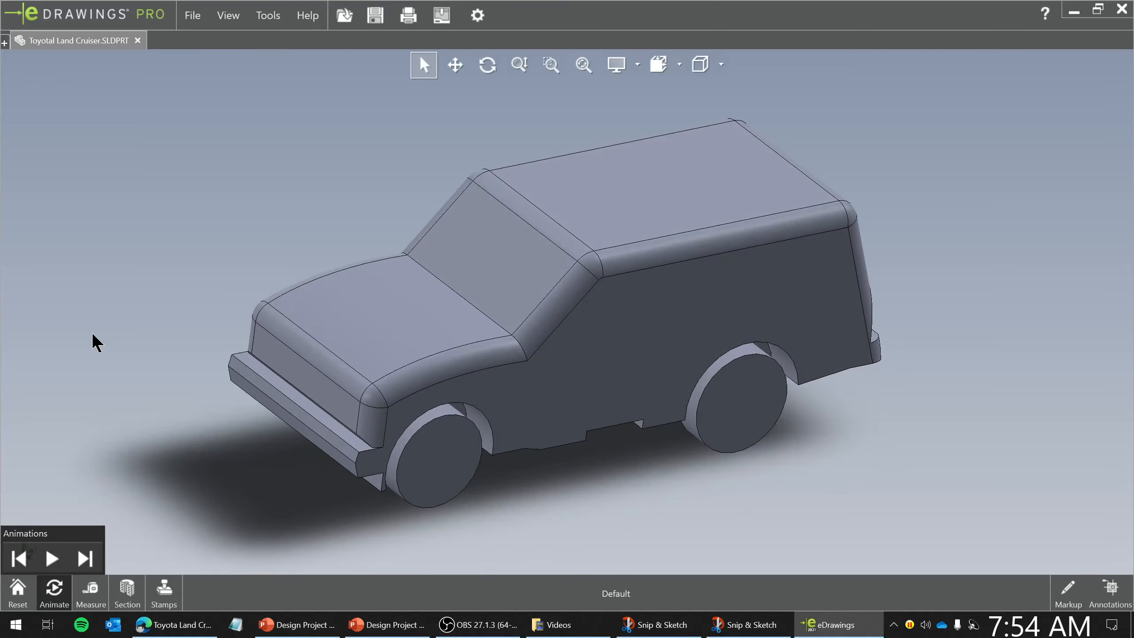
pyautogui.click(52, 558)
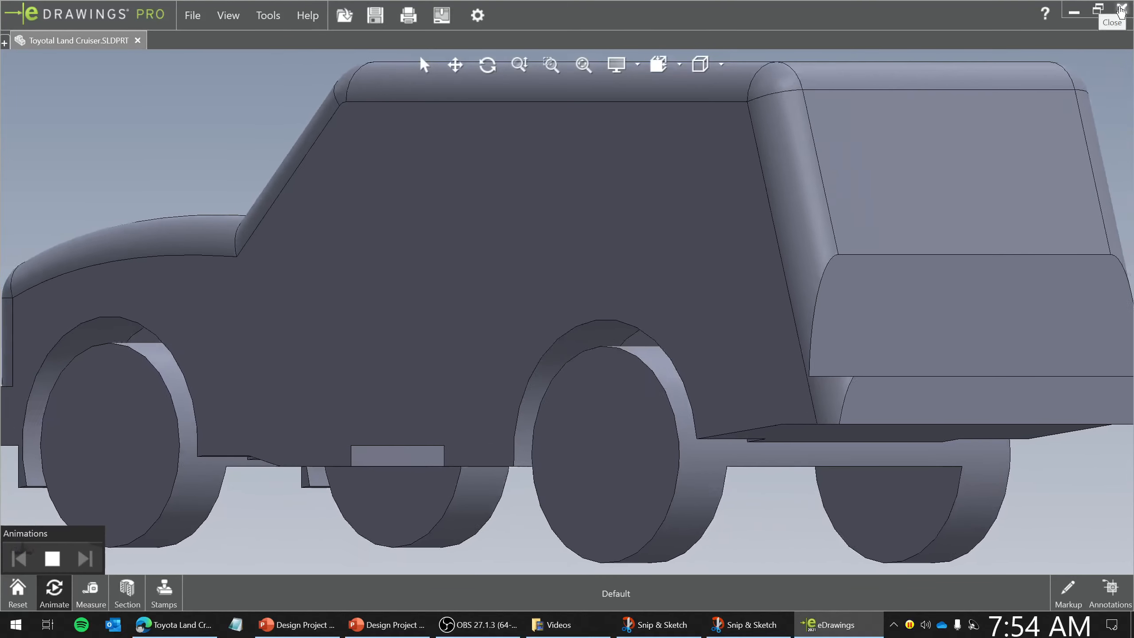
pyautogui.click(1121, 10)
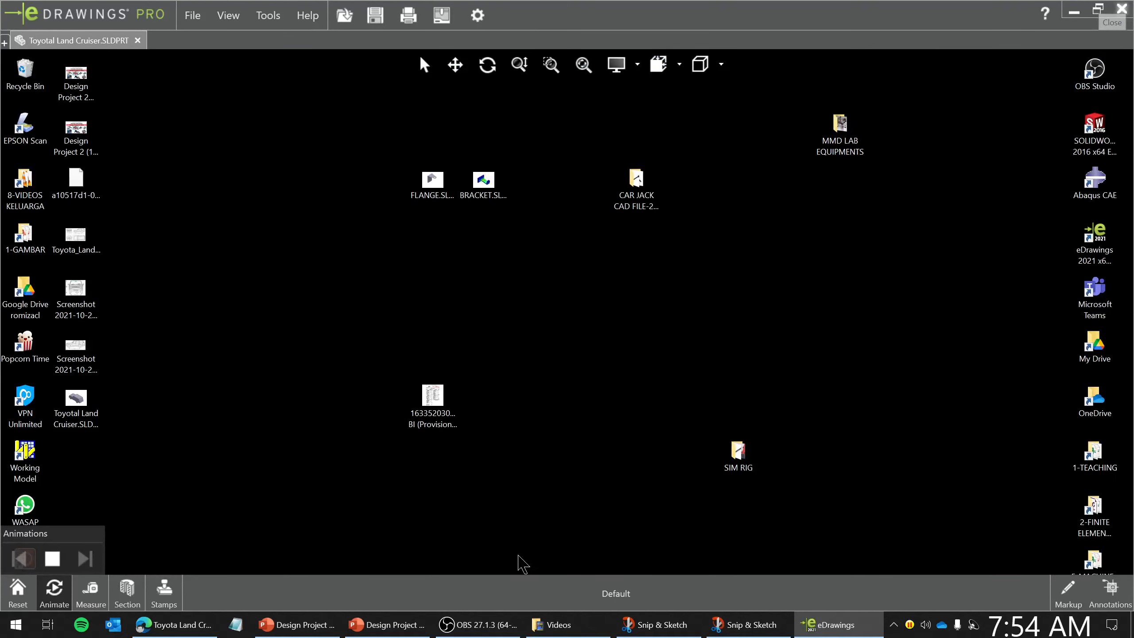
# - Reopen the Toyotal Land Cruiser part in SOLIDWORKS and start a sketch on the car's front face
pyautogui.click(83, 396)
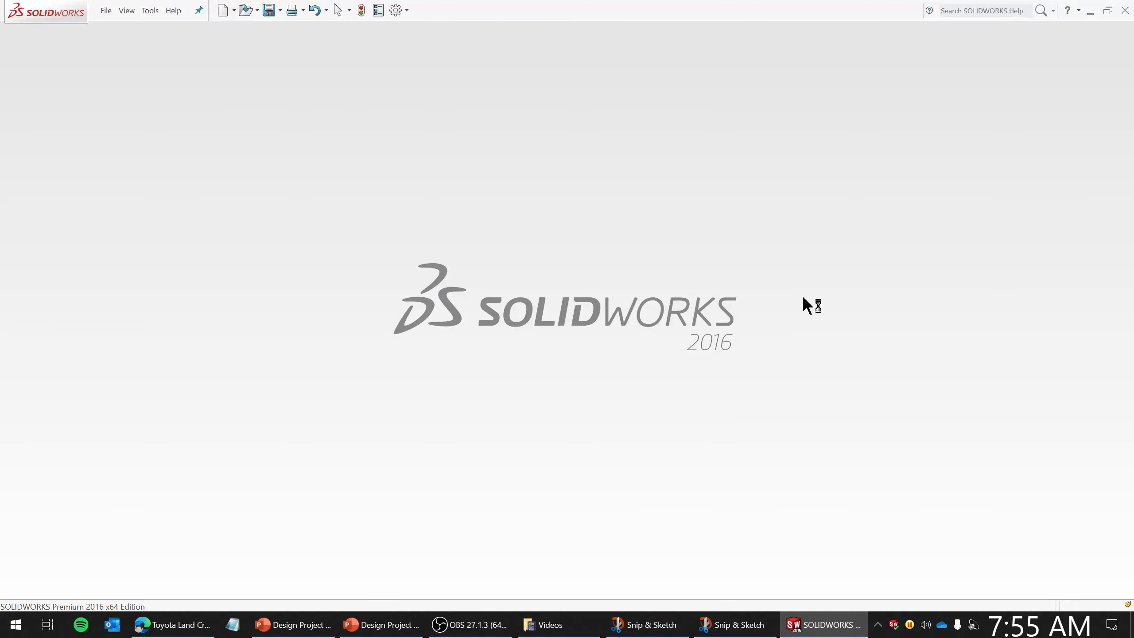
pyautogui.scroll(3, 634, 332)
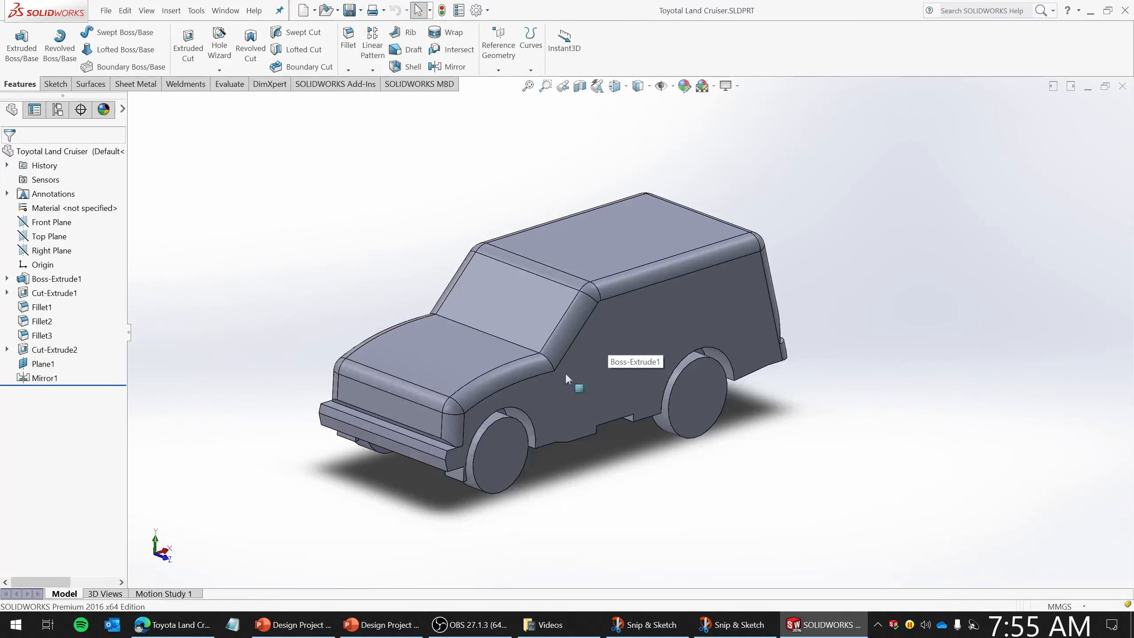
pyautogui.rightClick(416, 416)
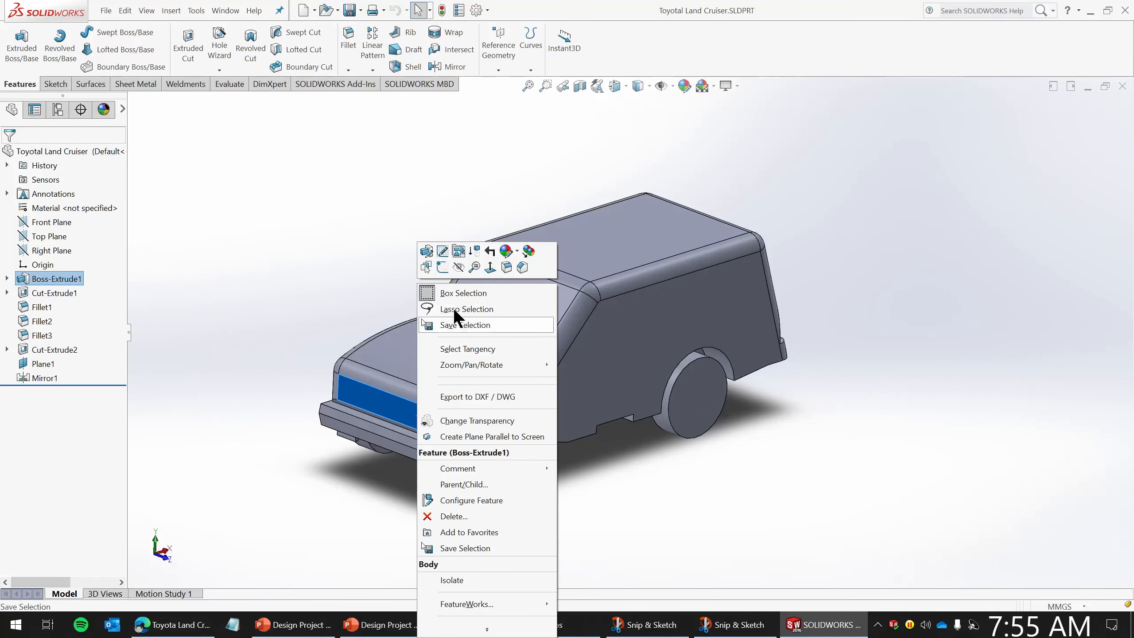
pyautogui.click(443, 267)
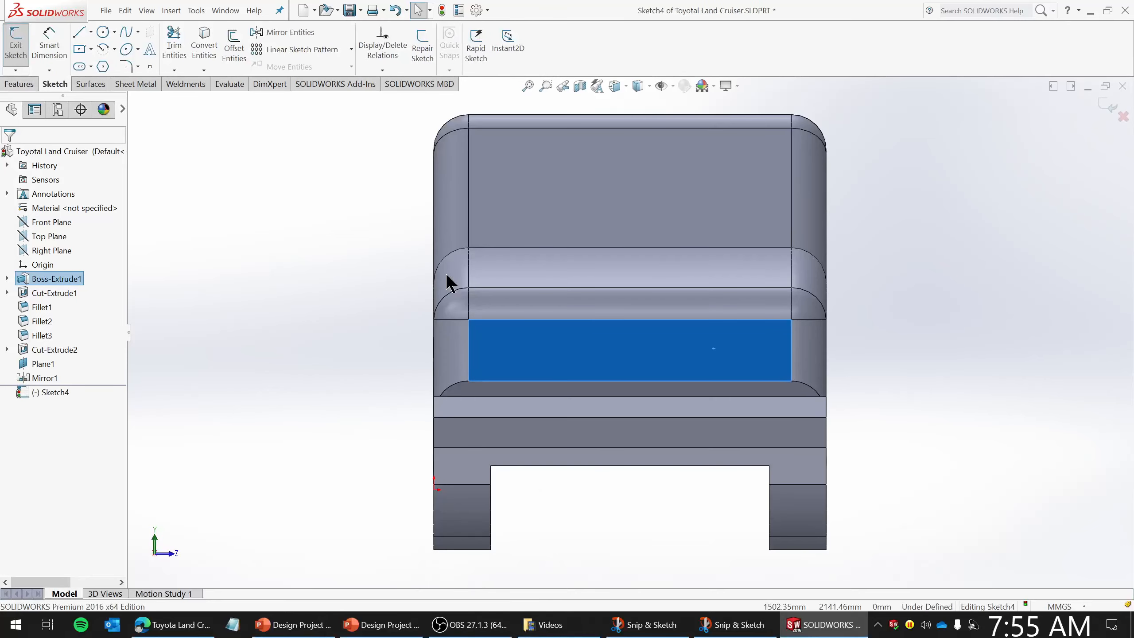
# - Insert the Land Cruiser front-view blueprint image into the sketch as a sketch picture
pyautogui.scroll(5, 763, 293)
pyautogui.scroll(-3, 805, 290)
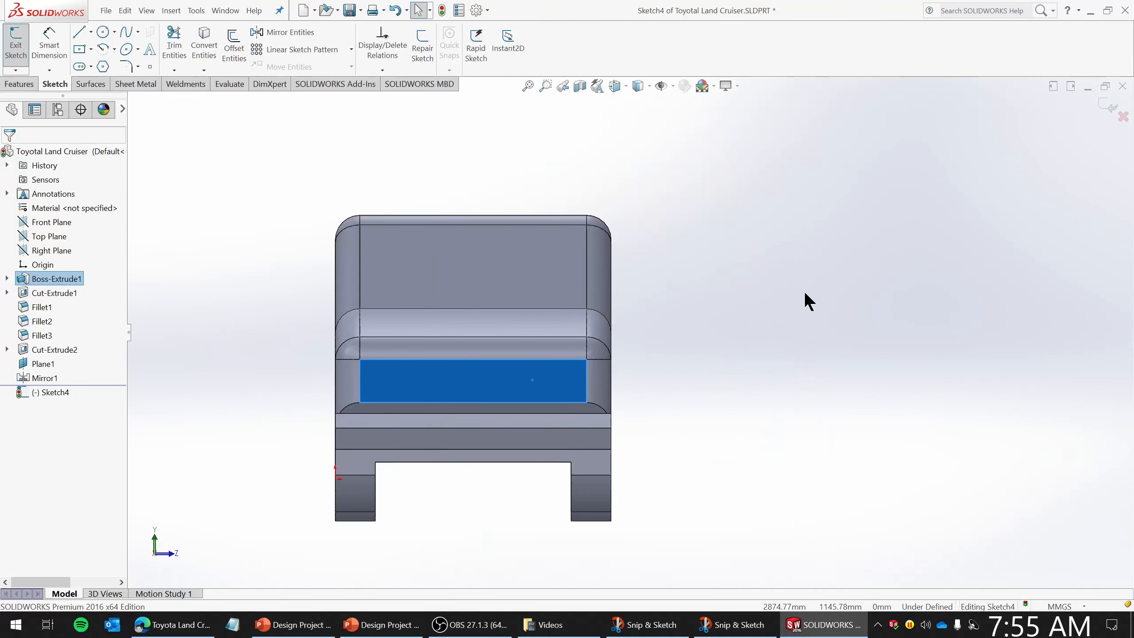
pyautogui.click(778, 308)
pyautogui.click(171, 10)
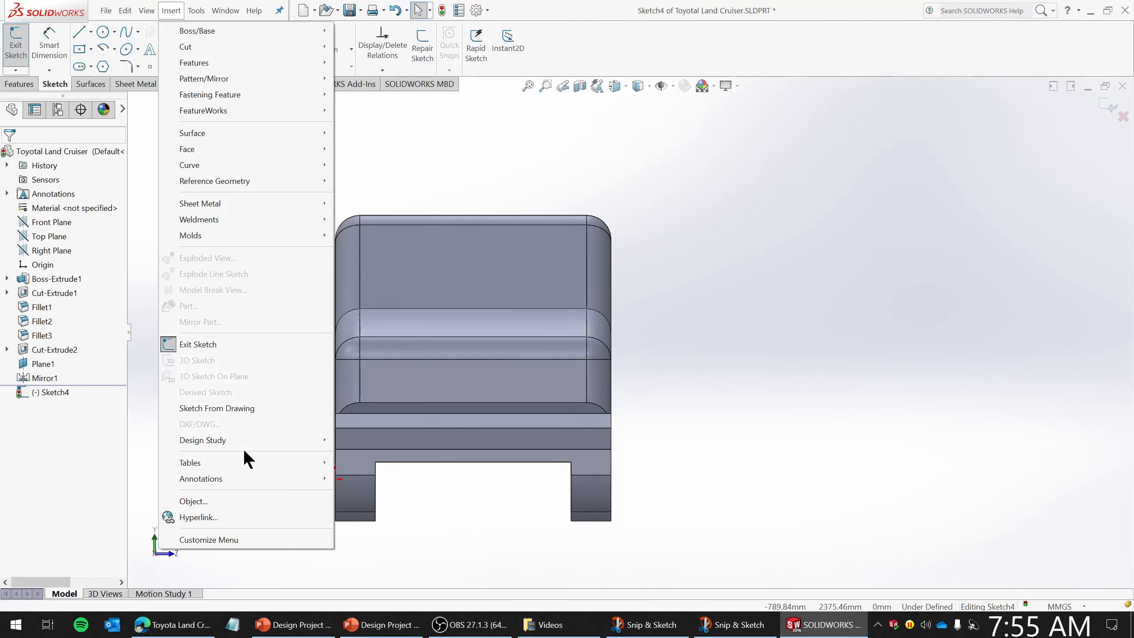
pyautogui.moveTo(195, 10)
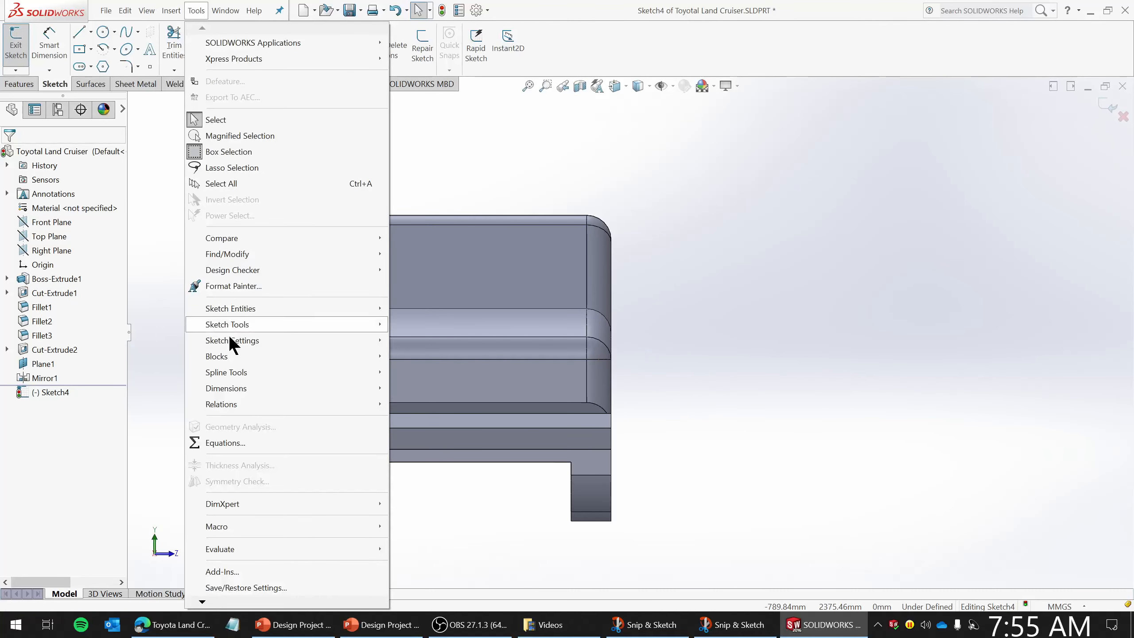
pyautogui.moveTo(231, 329)
pyautogui.click(468, 594)
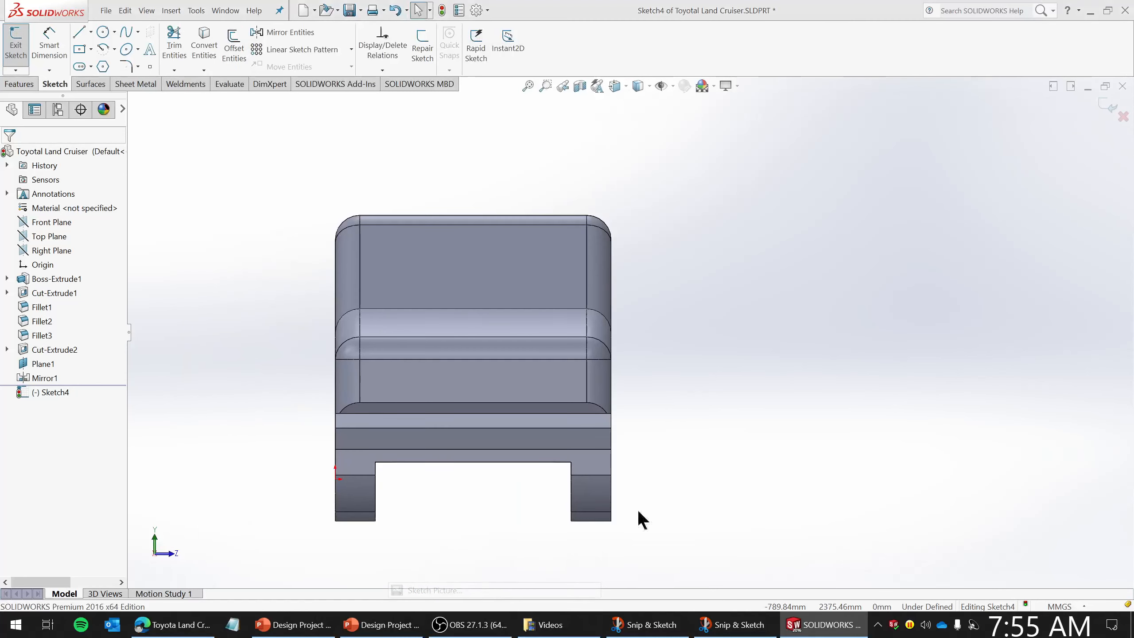
pyautogui.doubleClick(491, 389)
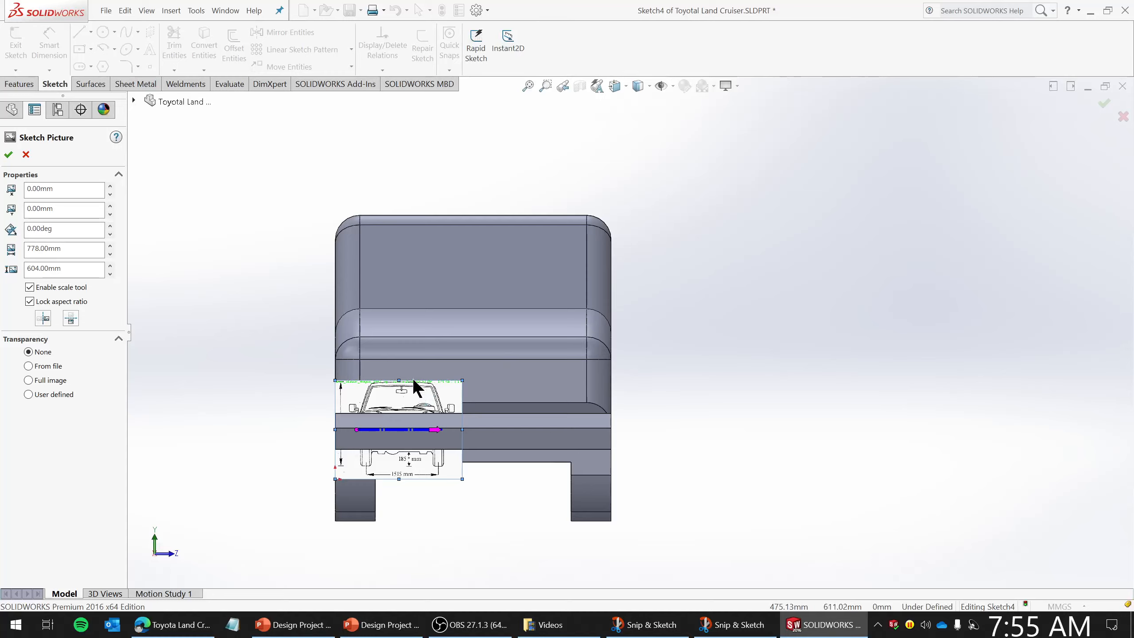
# - Reposition the blueprint picture and scale it so the line across its track-width dimension measures 1515 mm
pyautogui.moveTo(433, 396); pyautogui.dragTo(829, 233)
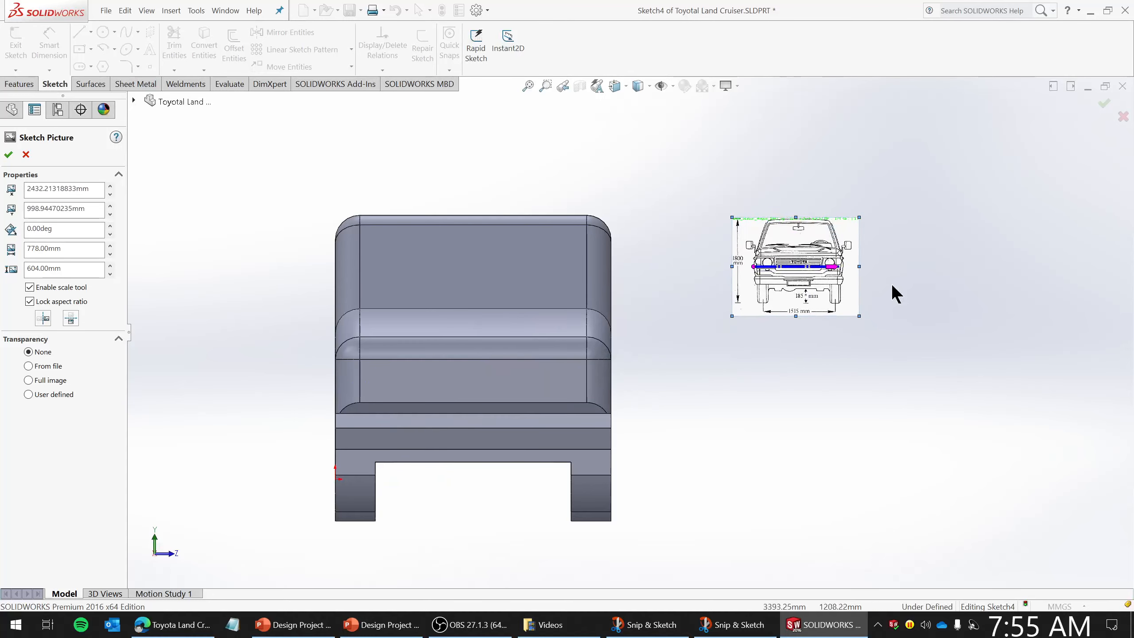
pyautogui.moveTo(858, 316)
pyautogui.mouseDown()
pyautogui.moveTo(773, 264)
pyautogui.moveTo(923, 516)
pyautogui.moveTo(855, 303)
pyautogui.moveTo(780, 253)
pyautogui.moveTo(870, 151)
pyautogui.moveTo(957, 129)
pyautogui.mouseUp()
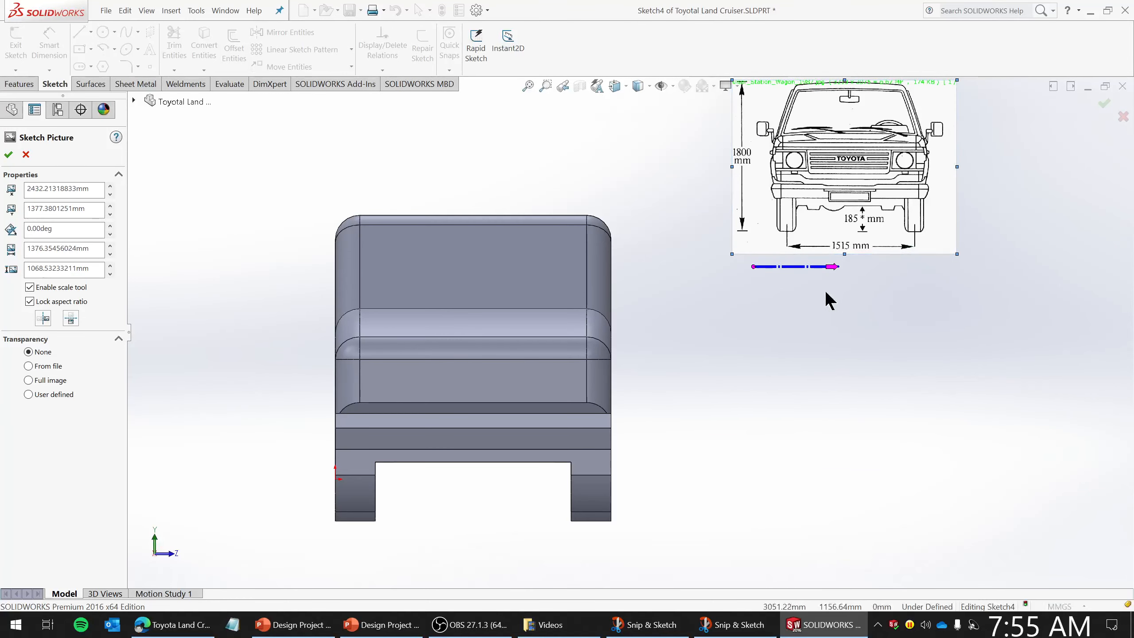
pyautogui.moveTo(750, 267); pyautogui.dragTo(791, 245)
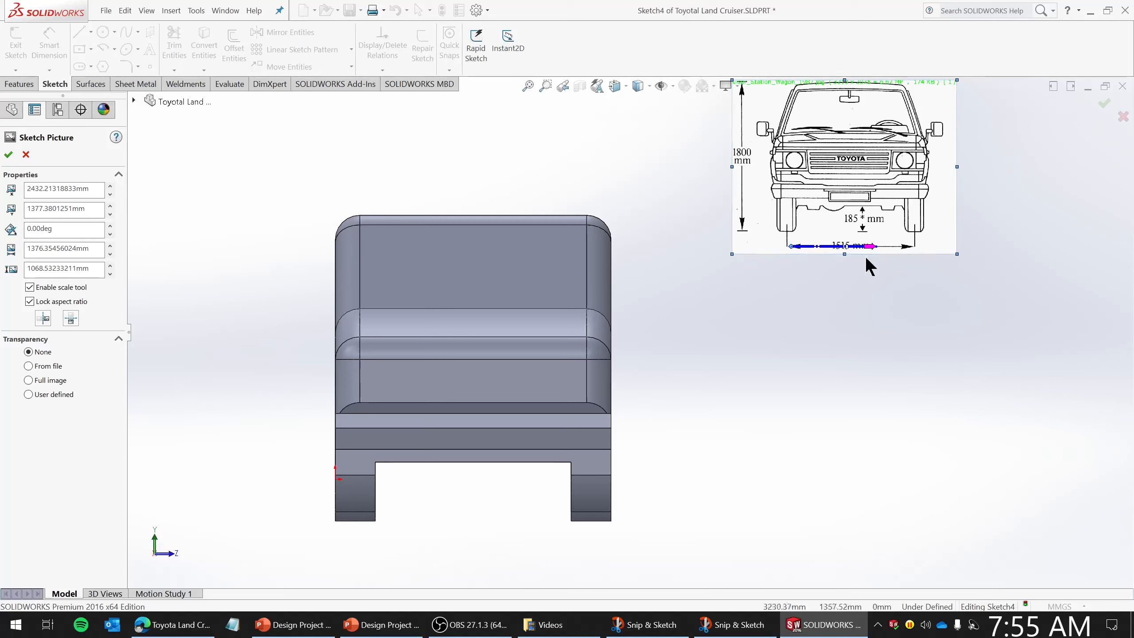
pyautogui.moveTo(875, 246); pyautogui.dragTo(915, 246)
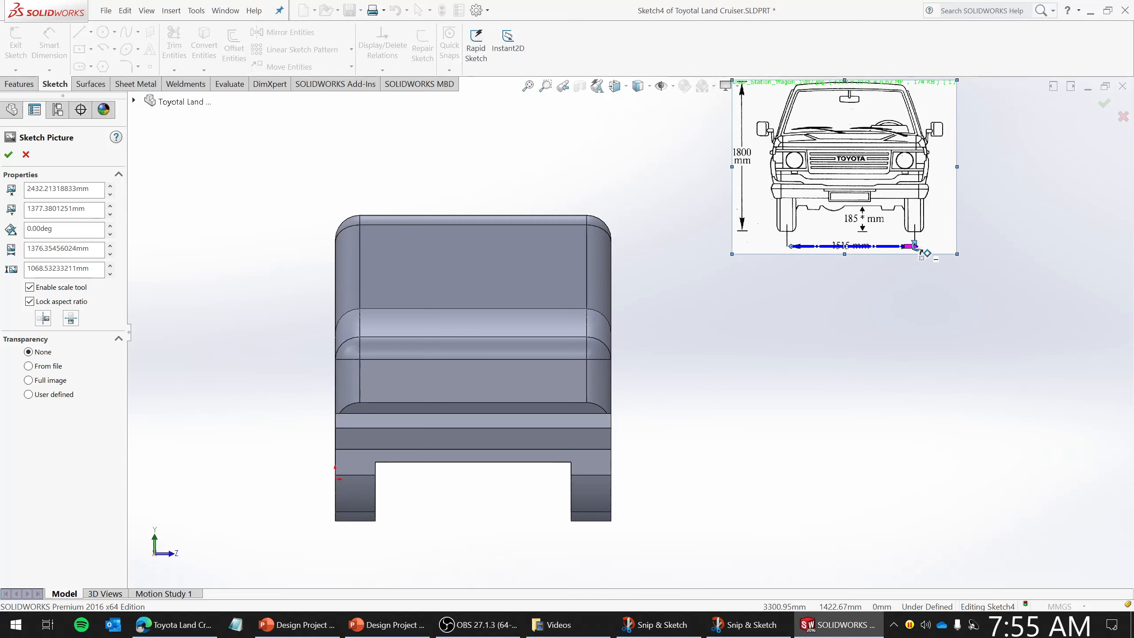
pyautogui.click(911, 246)
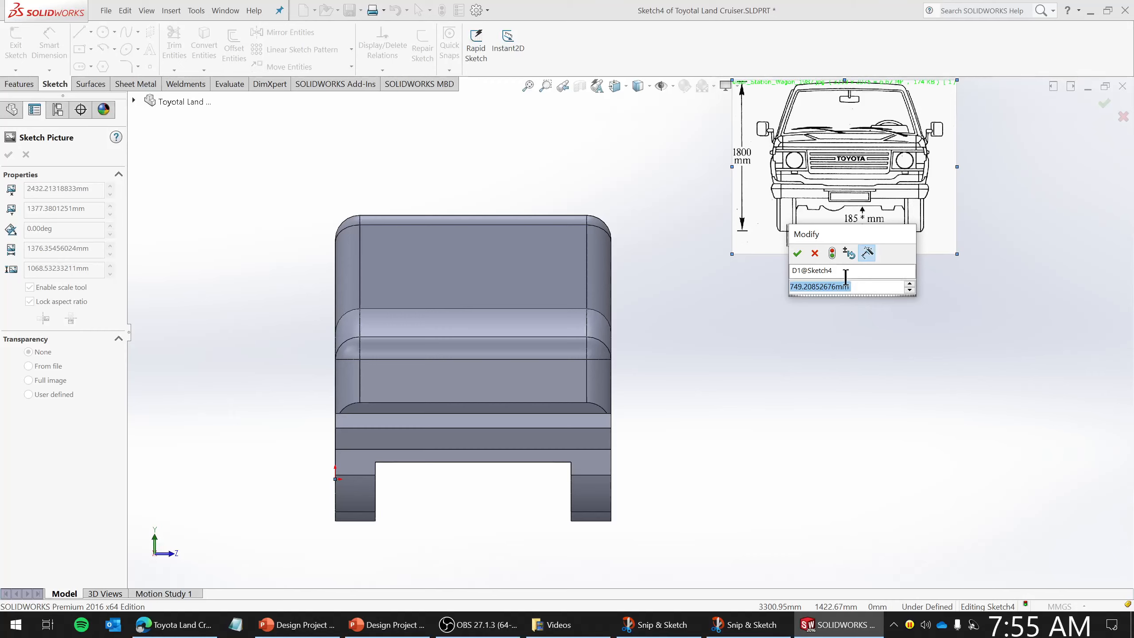
pyautogui.moveTo(869, 234); pyautogui.dragTo(897, 325)
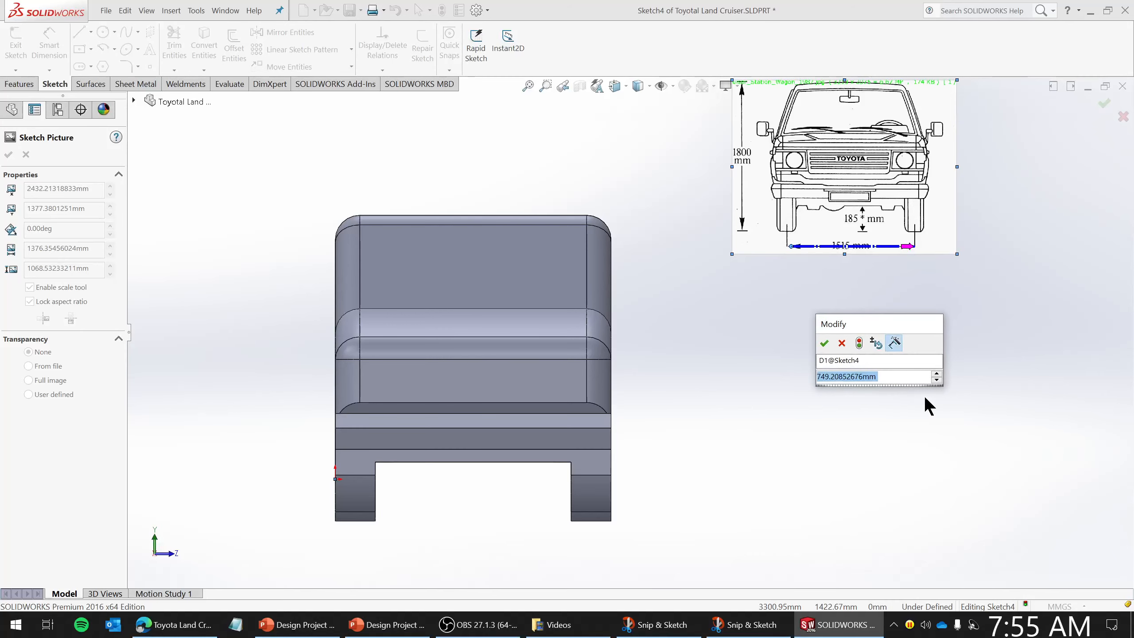
pyautogui.write('1515')
pyautogui.press('Return')
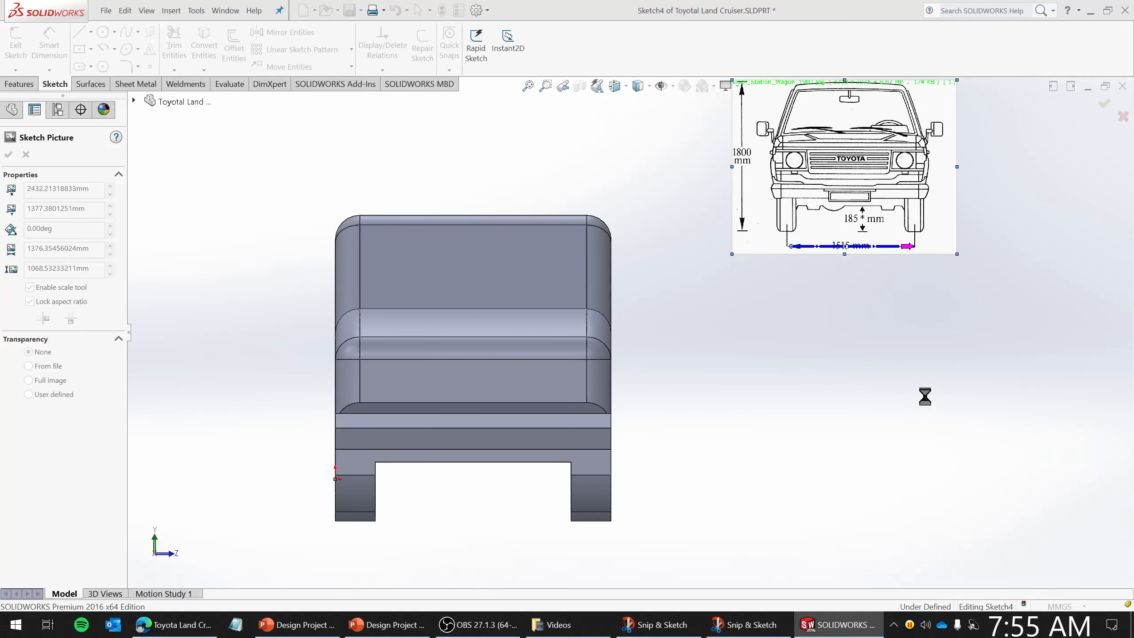
# - Move the scaled blueprint picture next to the car's front view
pyautogui.scroll(2, 856, 450)
pyautogui.scroll(-2, 736, 326)
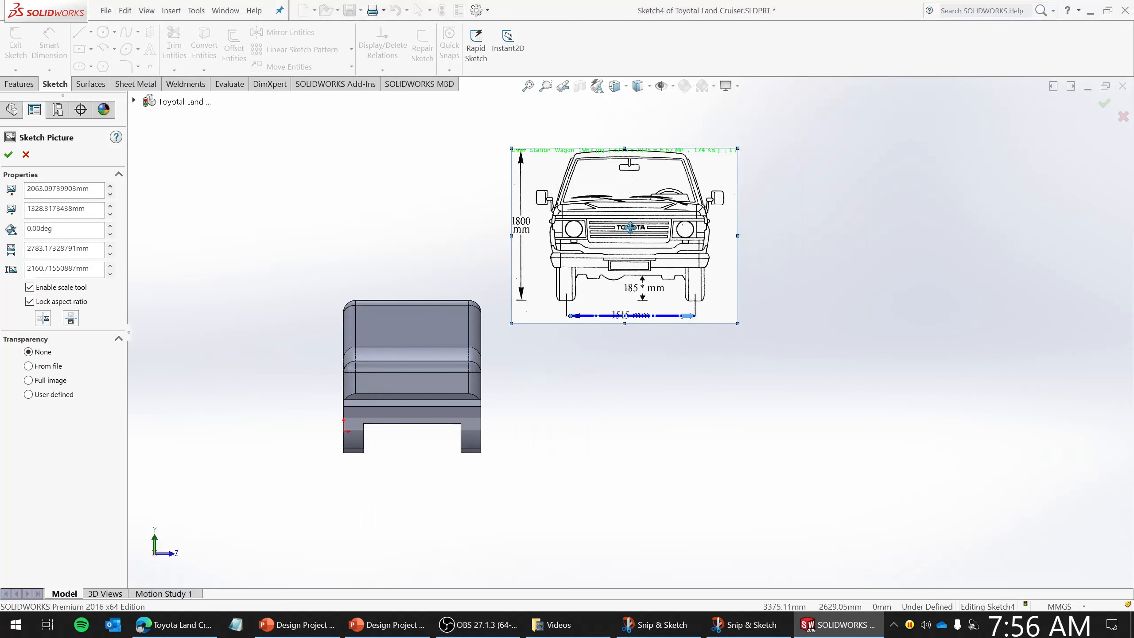
pyautogui.moveTo(649, 230); pyautogui.dragTo(628, 380)
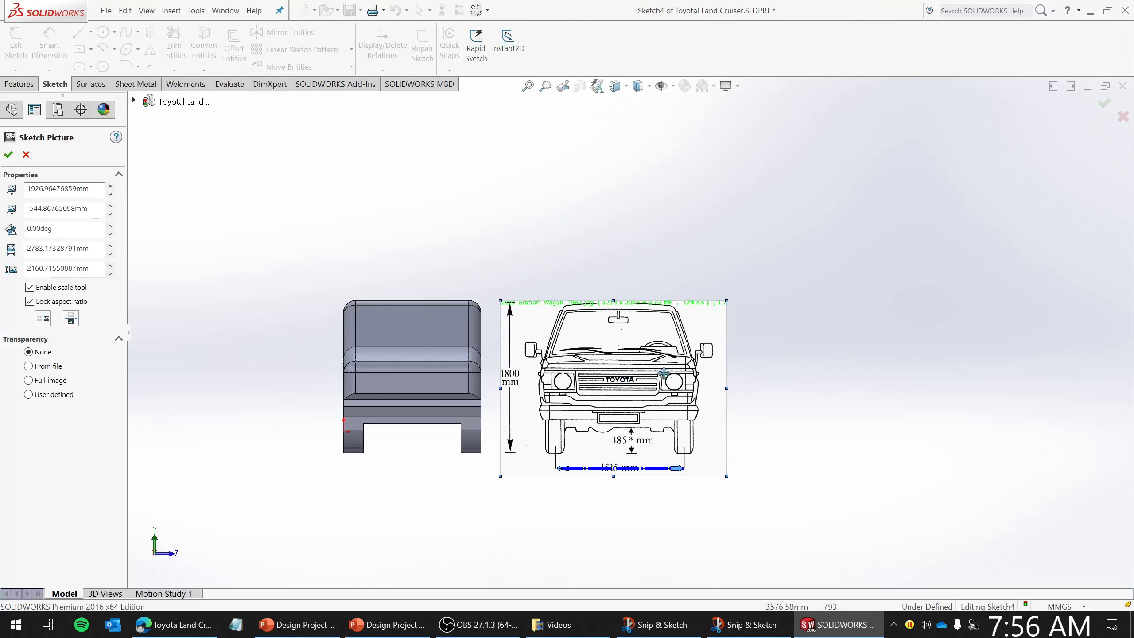
pyautogui.scroll(-1, 754, 390)
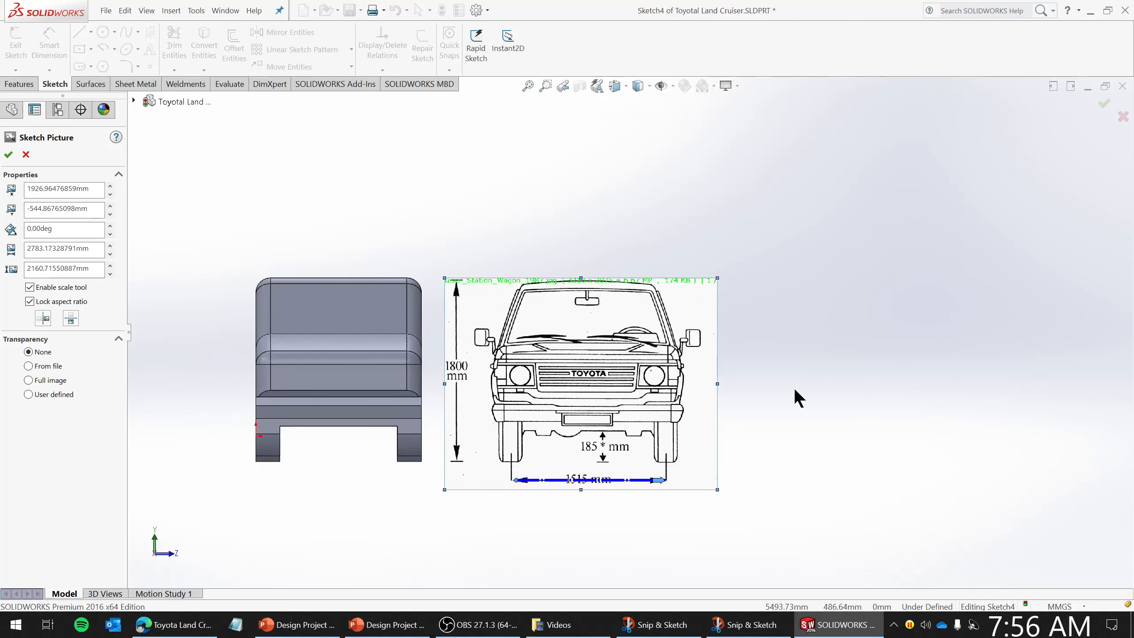